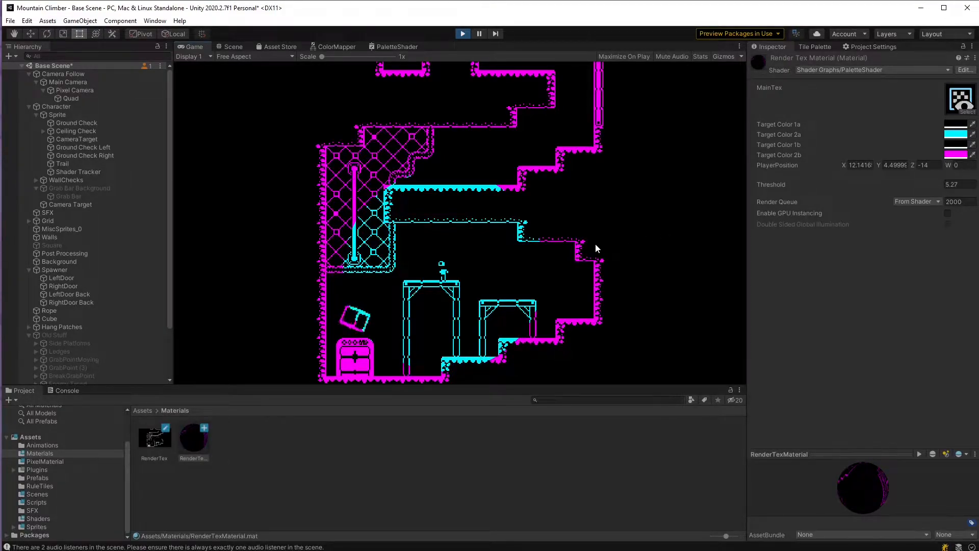
Examine the running level in the Scene view, including the palette colours around the character and the uncoloured area above.
left_click(227, 47)
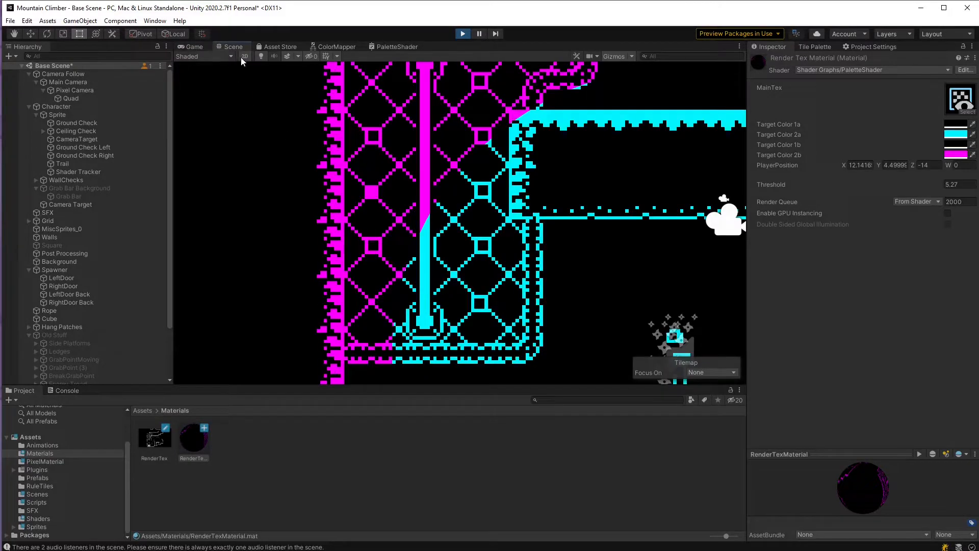
scroll(356, 168, "down", 10)
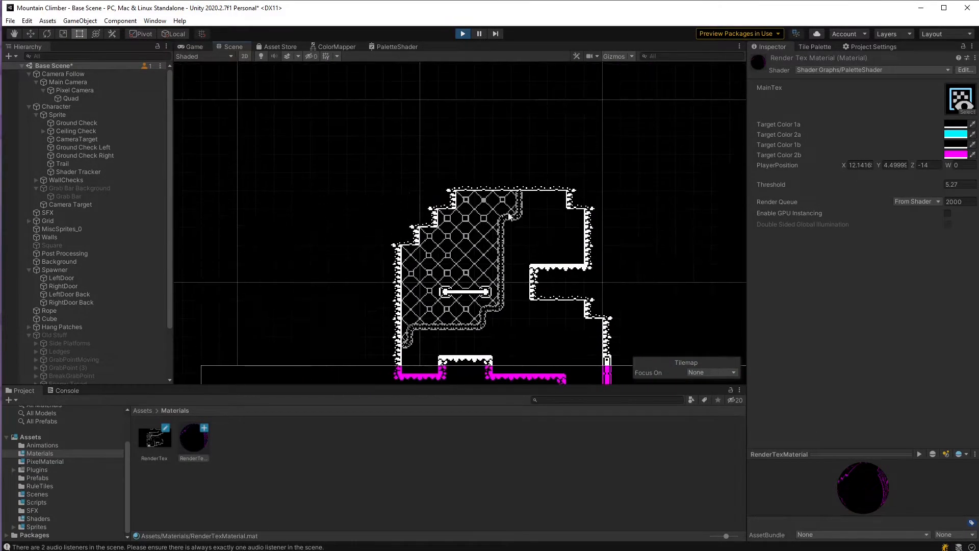
middle_click_drag(485, 326, 496, 188)
middle_click_drag(511, 278, 523, 141)
scroll(449, 281, "up", 2)
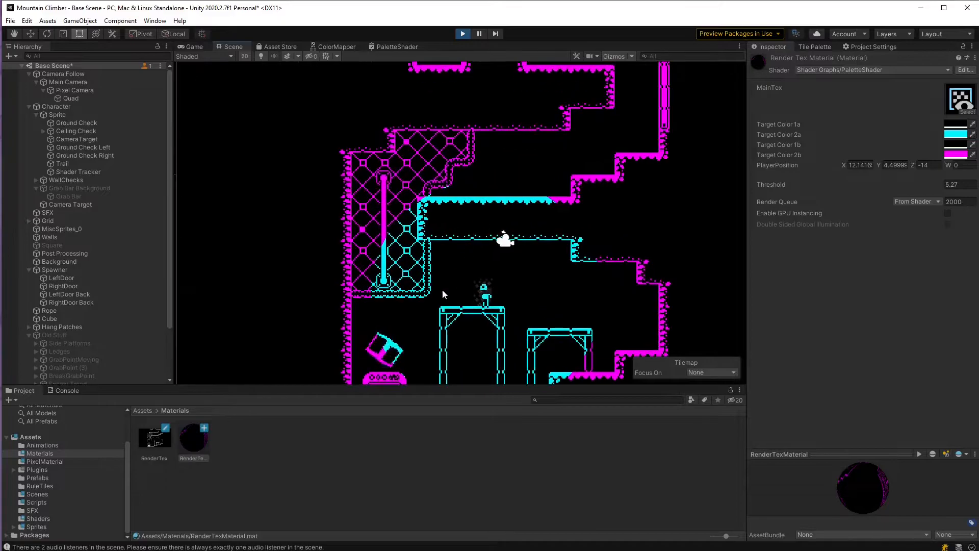
middle_click_drag(448, 280, 507, 271)
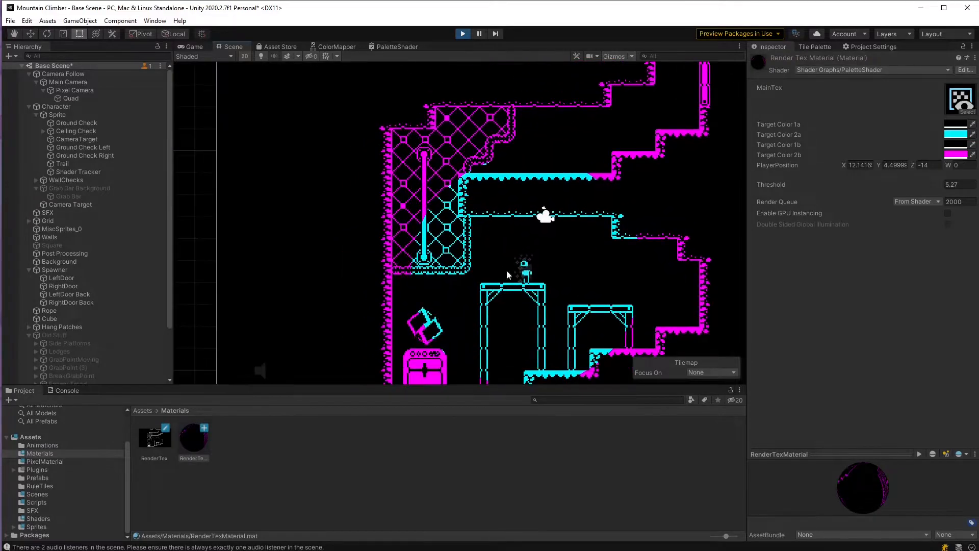
Return to the Game view and set the render texture material's Target Color 1b to white.
left_click(190, 46)
left_click(957, 145)
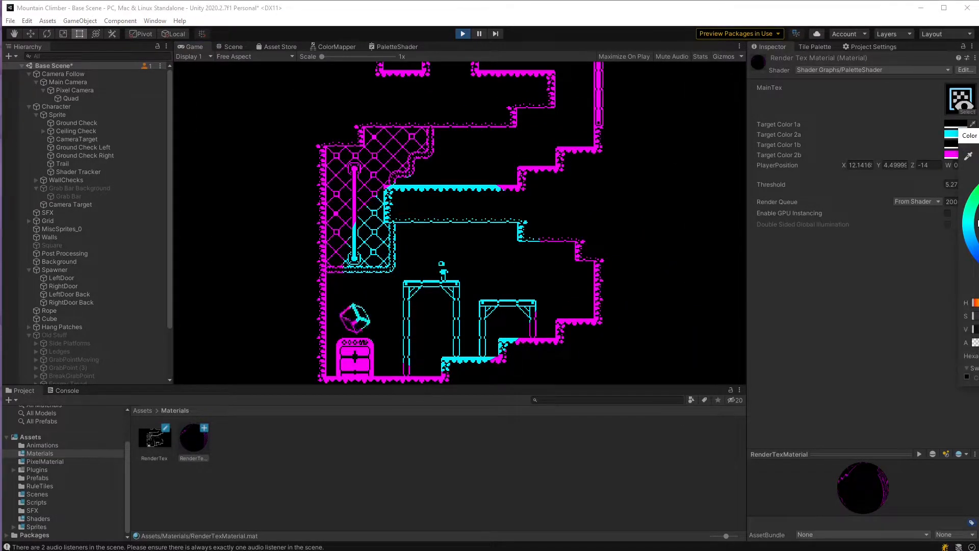
left_click_drag(978, 239, 978, 207)
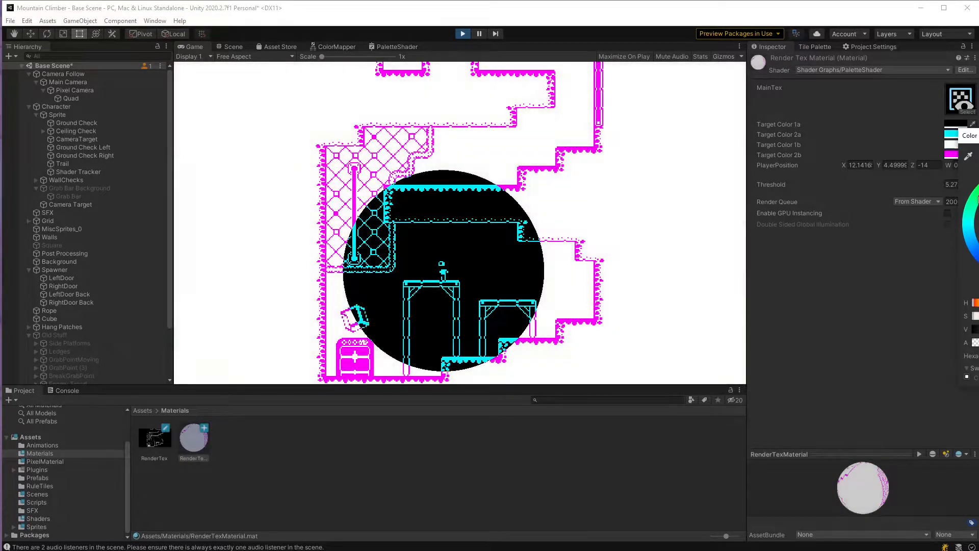
Play-test the palette effect by moving the character up through the level, and stop the game.
left_click(627, 211)
key("a")
key("space")
key("w")
key("space")
key("d")
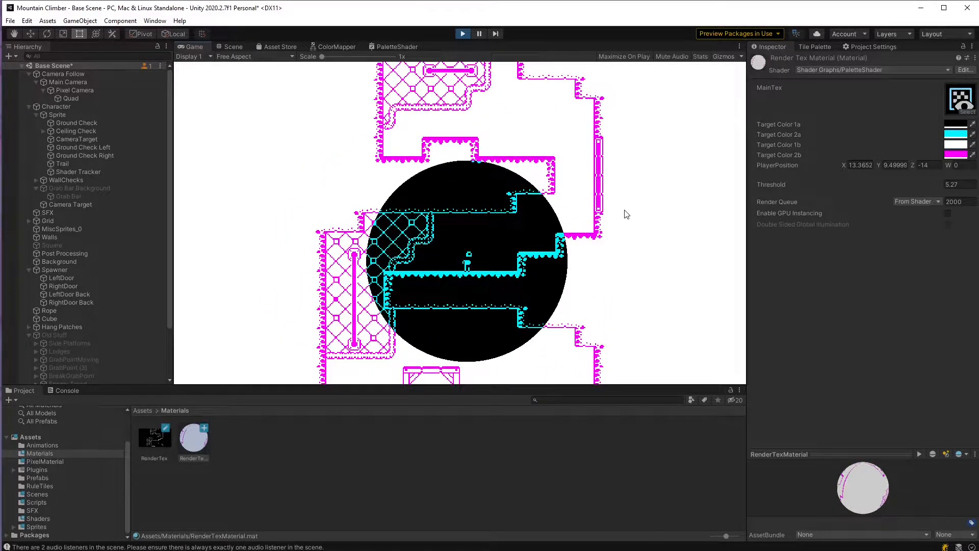
key("ctrl+p")
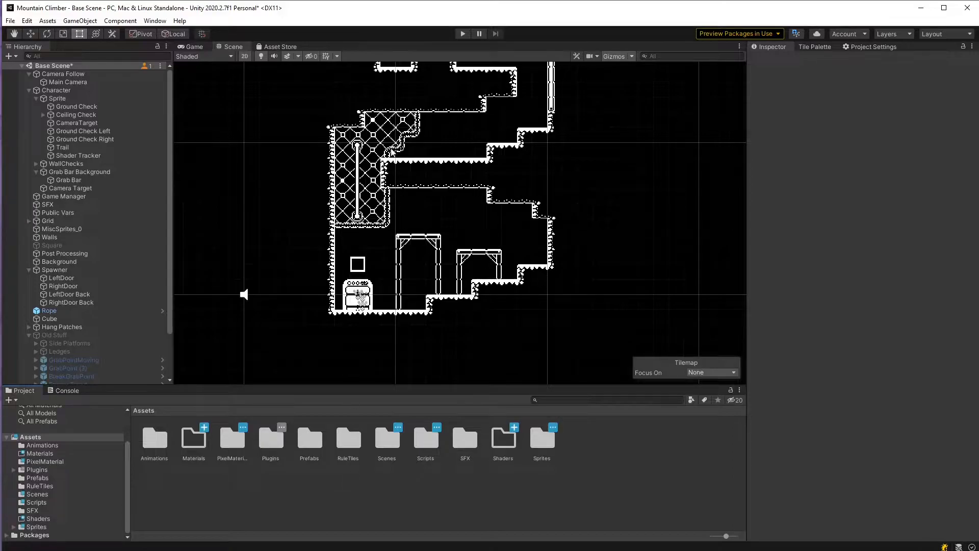
Examine the pixel art around the wooden platforms and the lattice wall in the Scene view.
left_click(418, 211)
scroll(408, 199, "up", 4)
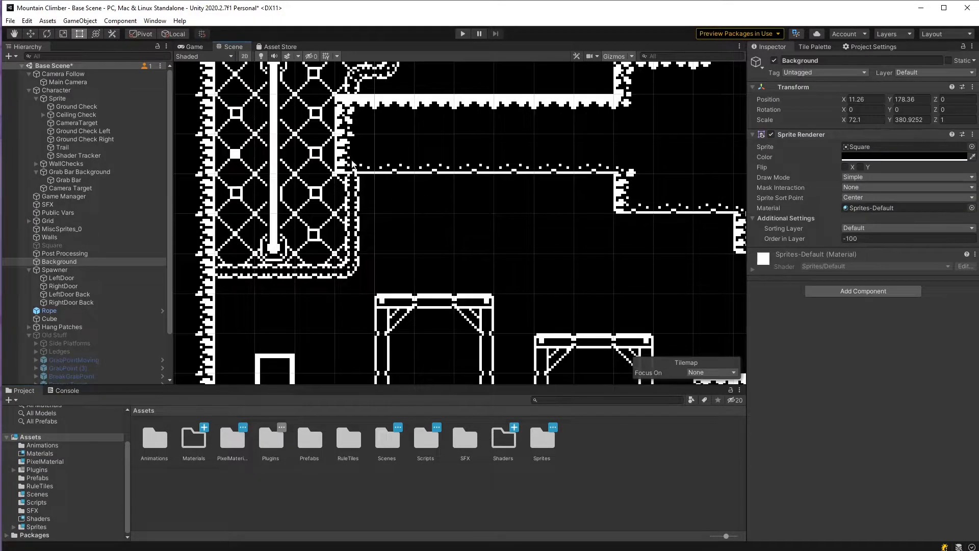
scroll(511, 178, "up", 1)
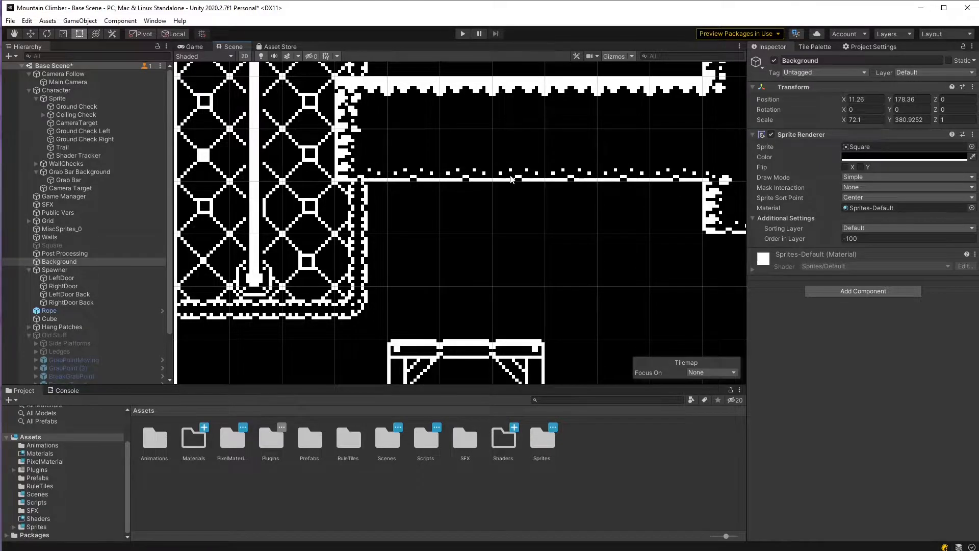
scroll(512, 179, "down", 3)
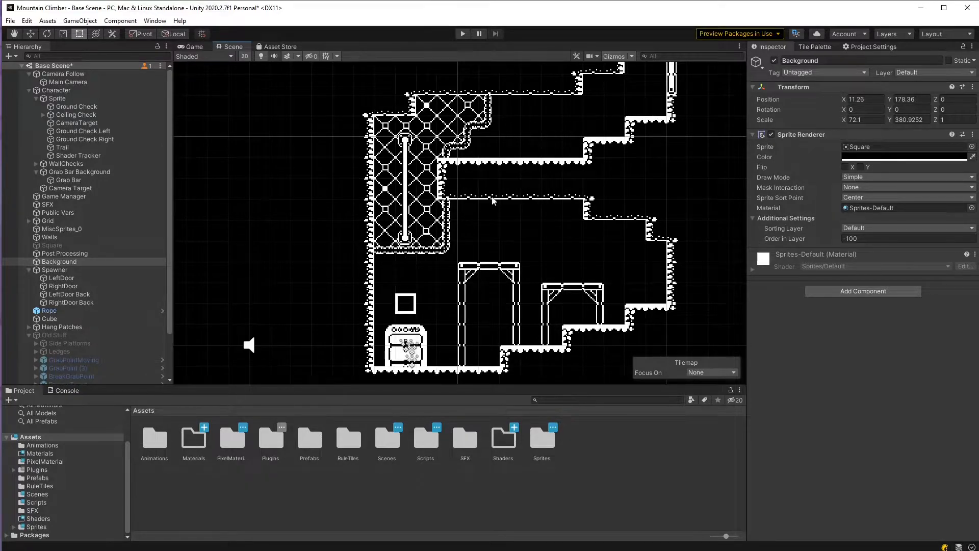
Run the game at 2x scale, make the character walk and jump on the wooden platform, and stop the game.
left_click(463, 34)
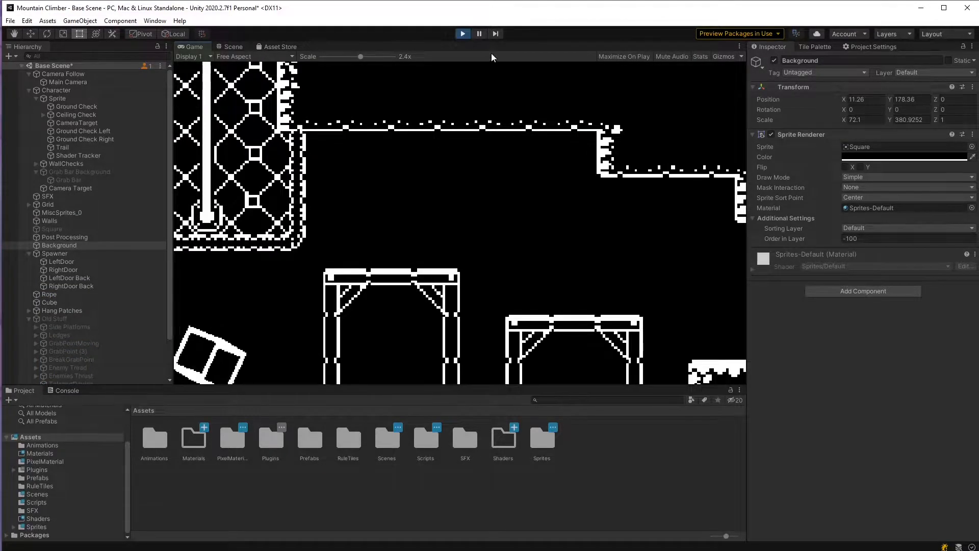
mouse_move(361, 57)
left_mouse_down()
mouse_move(322, 57)
mouse_move(353, 57)
left_mouse_up()
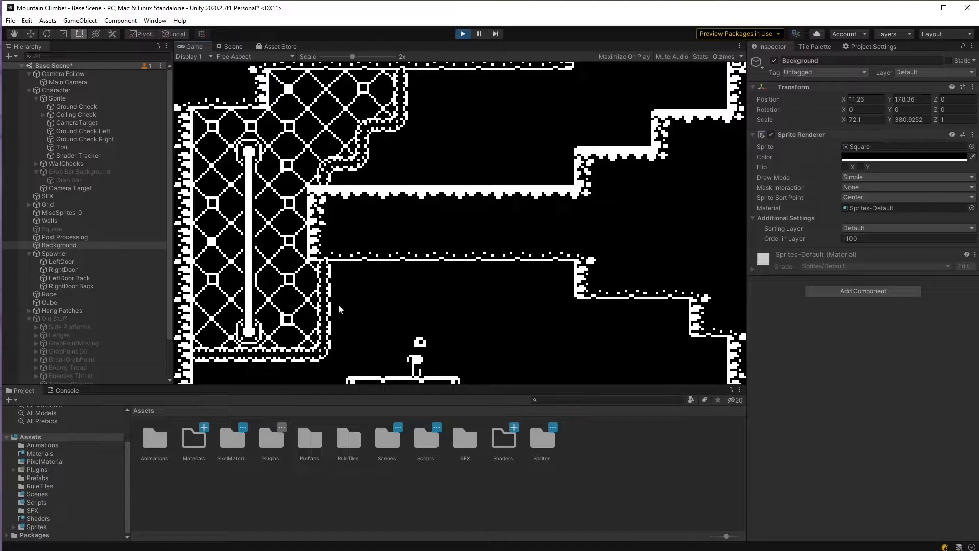
key("a")
key("space")
key("d")
key("a")
key("space")
key("d")
key("space")
key("a")
key("d")
key("space")
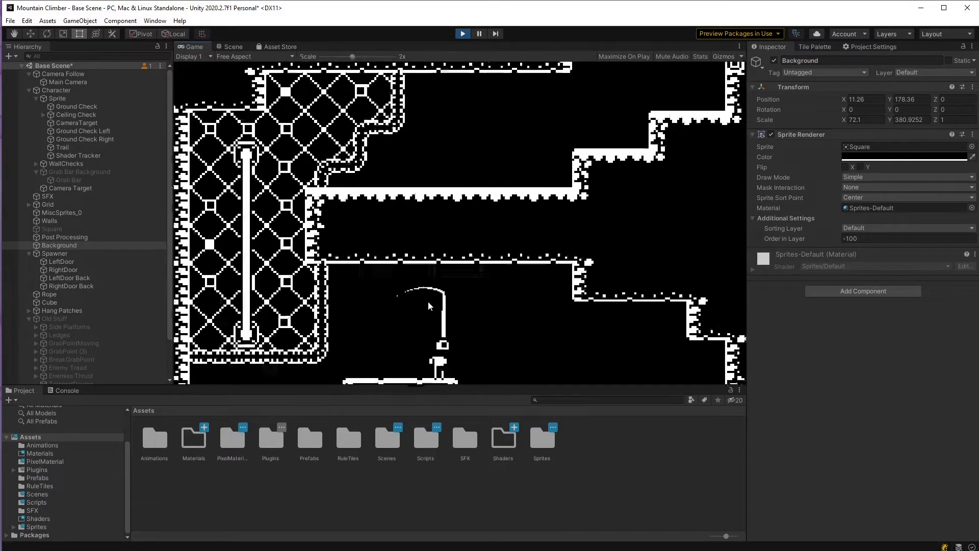
key("space")
key("a")
key("space")
key("space")
key("d")
key("d")
key("space")
key("a")
key("space")
key("d")
key("space")
key("a")
key("space")
key("d")
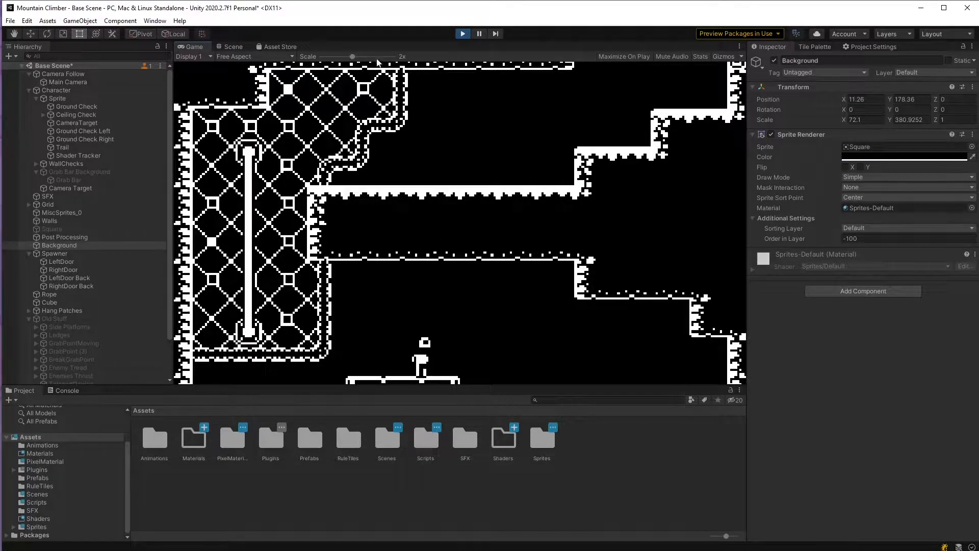
key("ctrl+p")
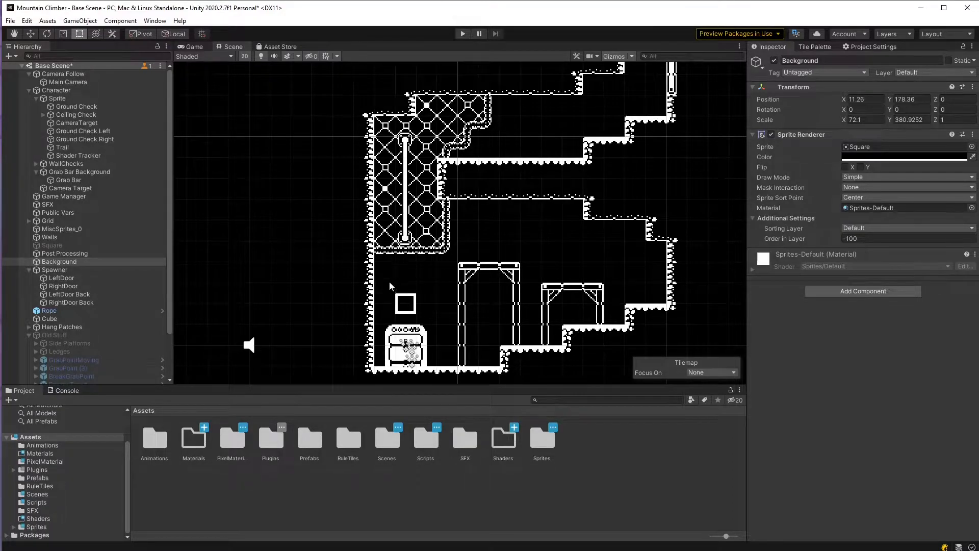
Create a new render texture in the Materials folder.
left_click(199, 449)
double_click(192, 444)
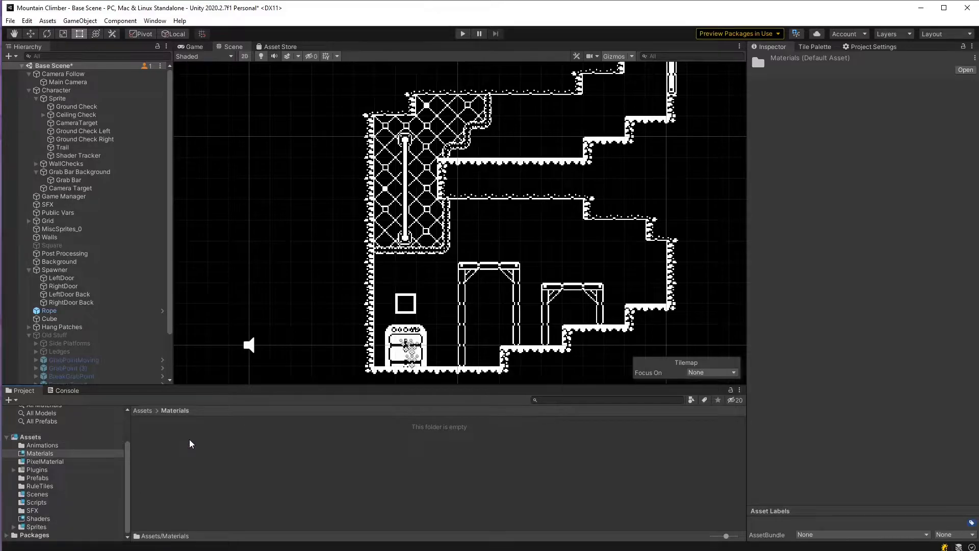
right_click(242, 444)
mouse_move(288, 160)
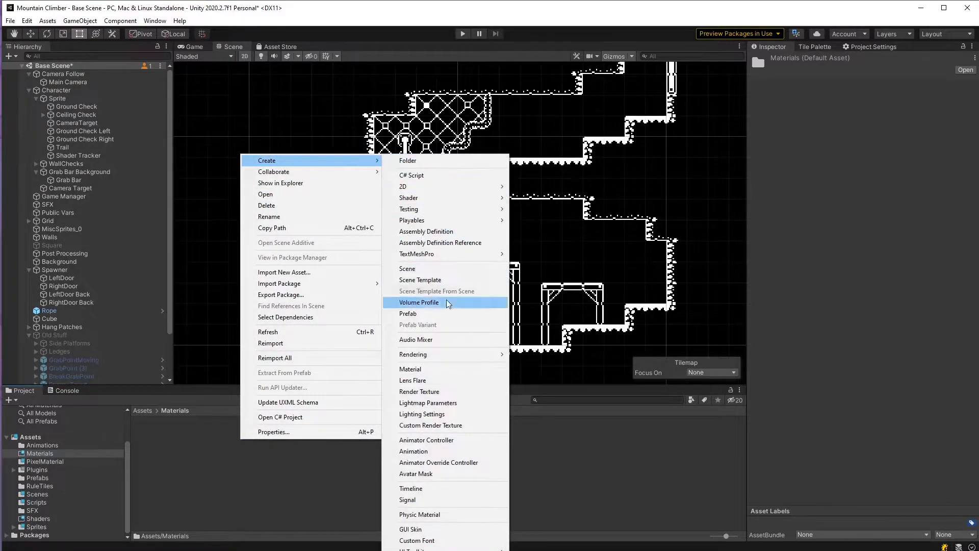
left_click(431, 392)
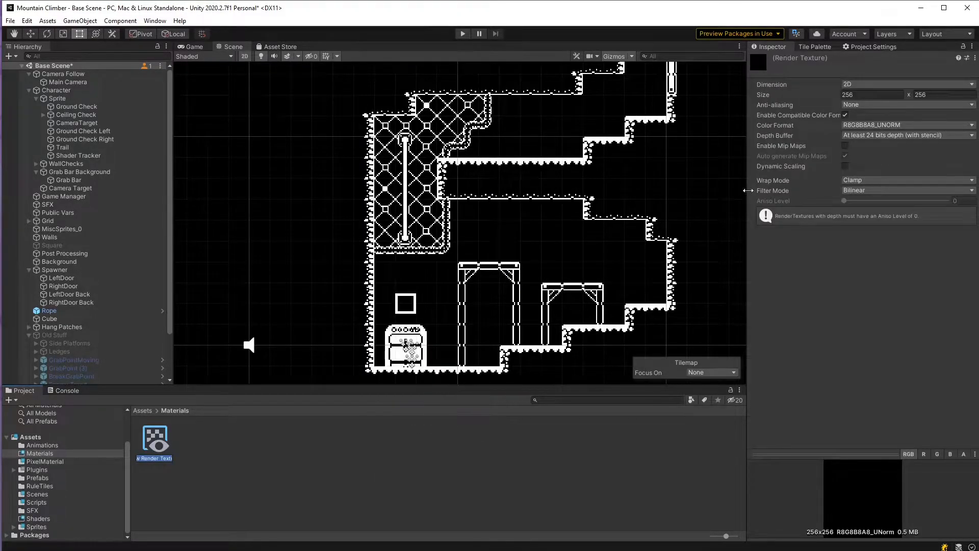
Set the render texture's size to 480 x 270 and its filter mode to Point.
left_click(876, 95)
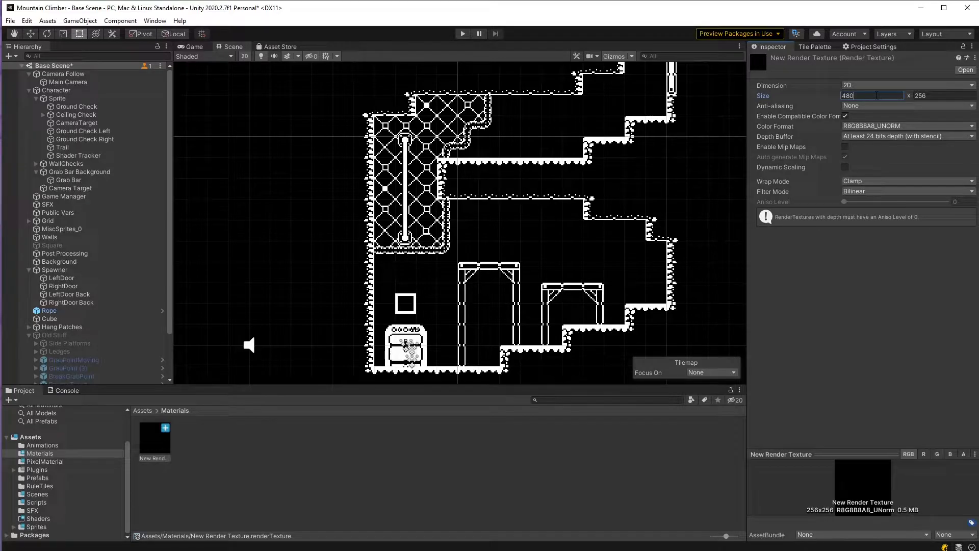
left_click(944, 96)
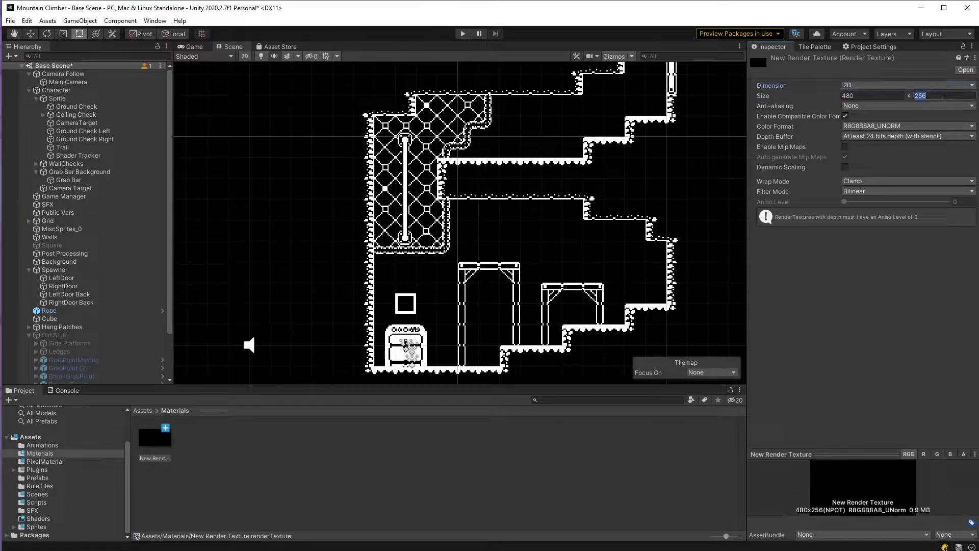
type("270")
key("Return")
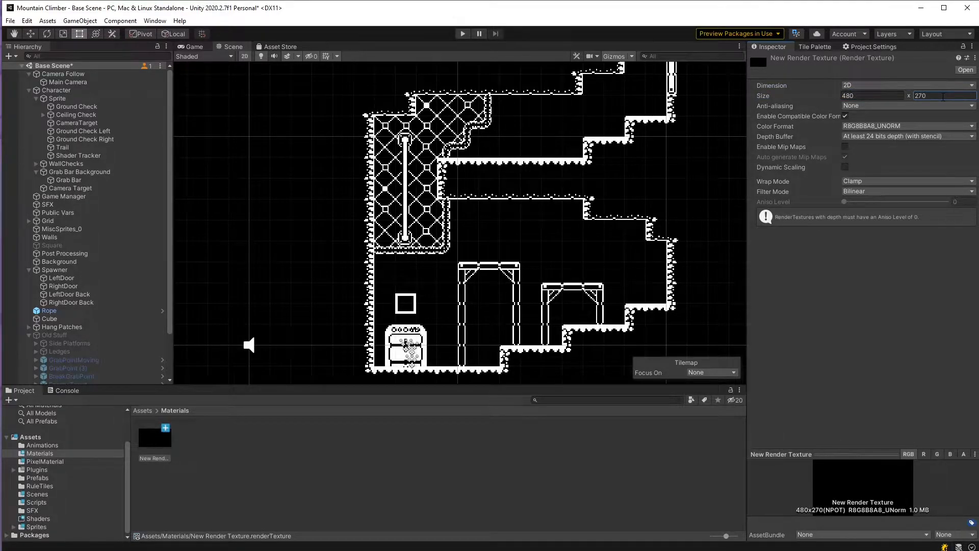
left_click(864, 189)
left_click(867, 201)
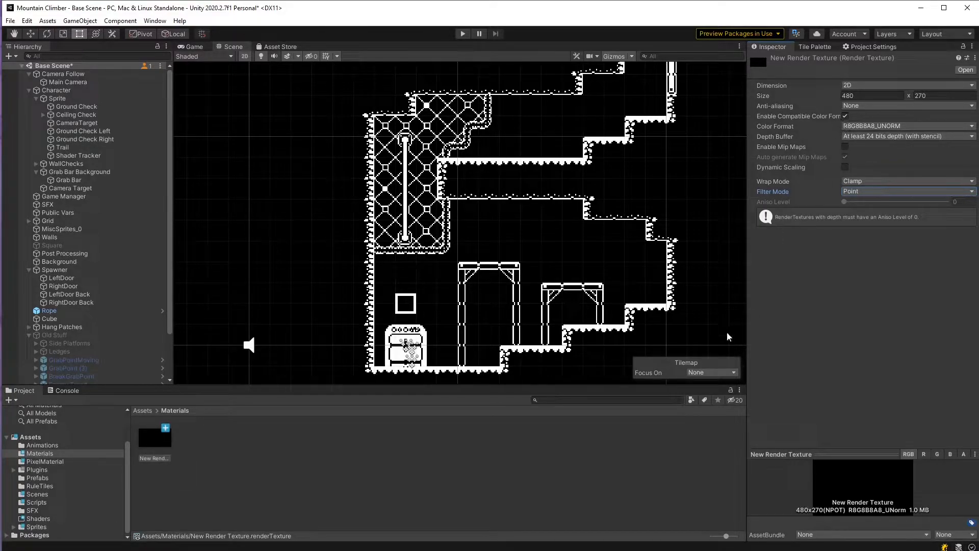
Create a material named RenderTexMaterial in the Materials folder.
right_click(218, 434)
mouse_move(268, 156)
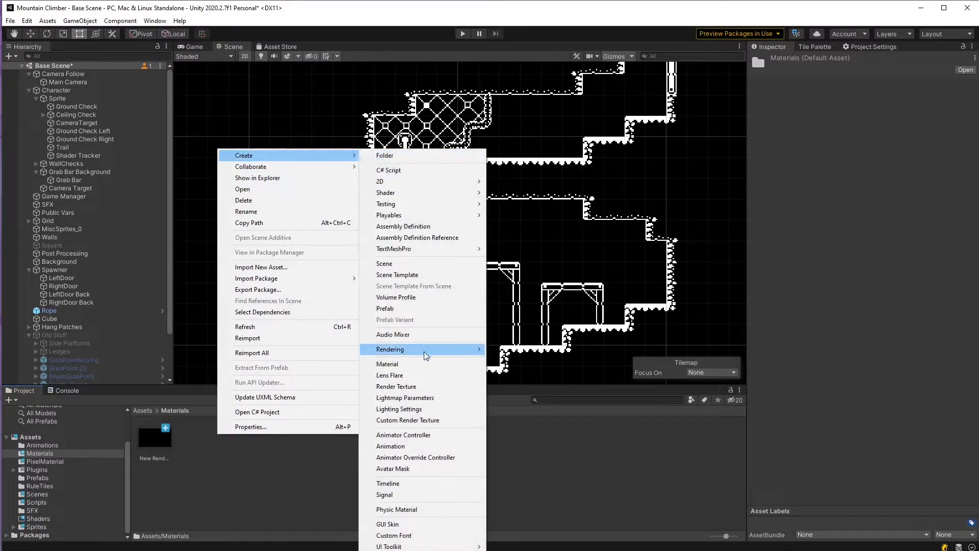
left_click(403, 364)
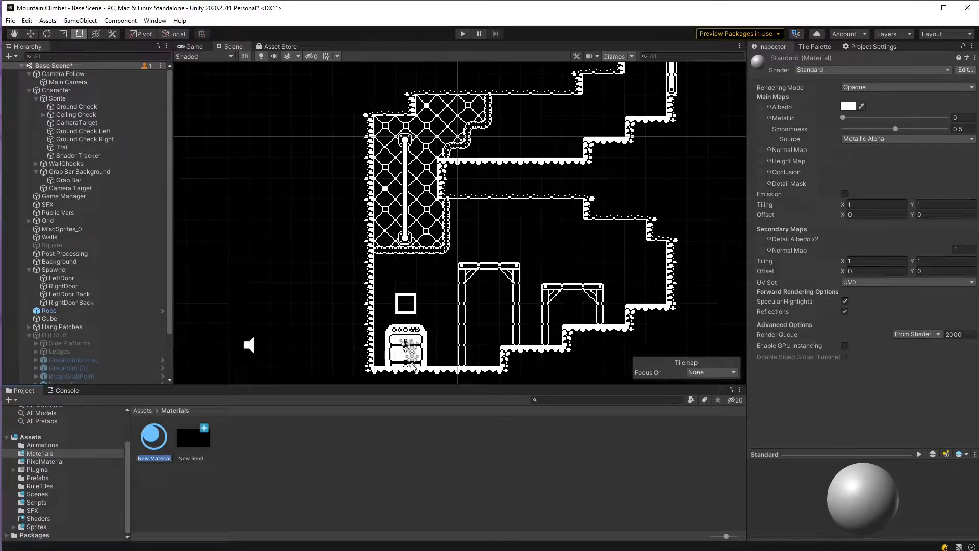
type("RenderTexMmas")
key("BackSpace")
key("BackSpace")
key("BackSpace")
type("aterial")
key("Return")
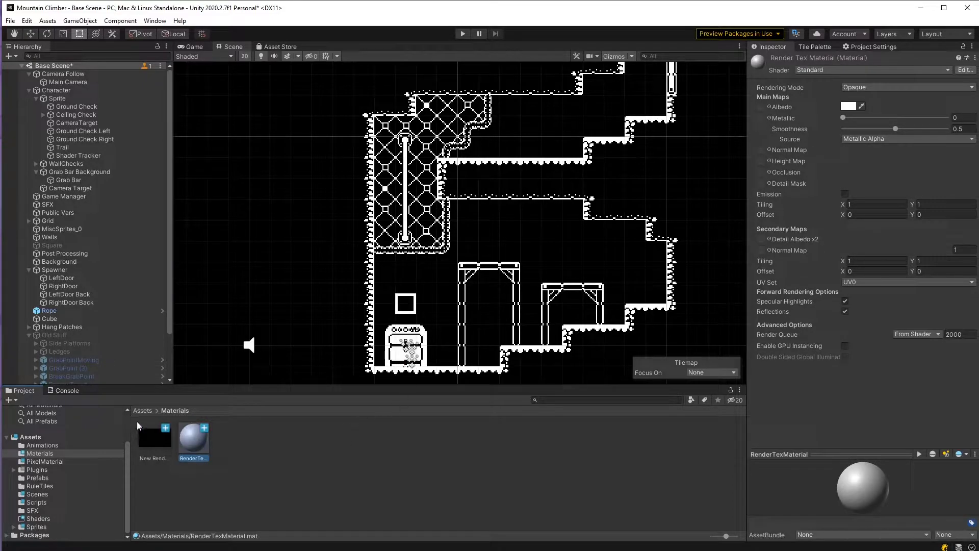
Rename the new render texture as RenderTex.
left_click(156, 455)
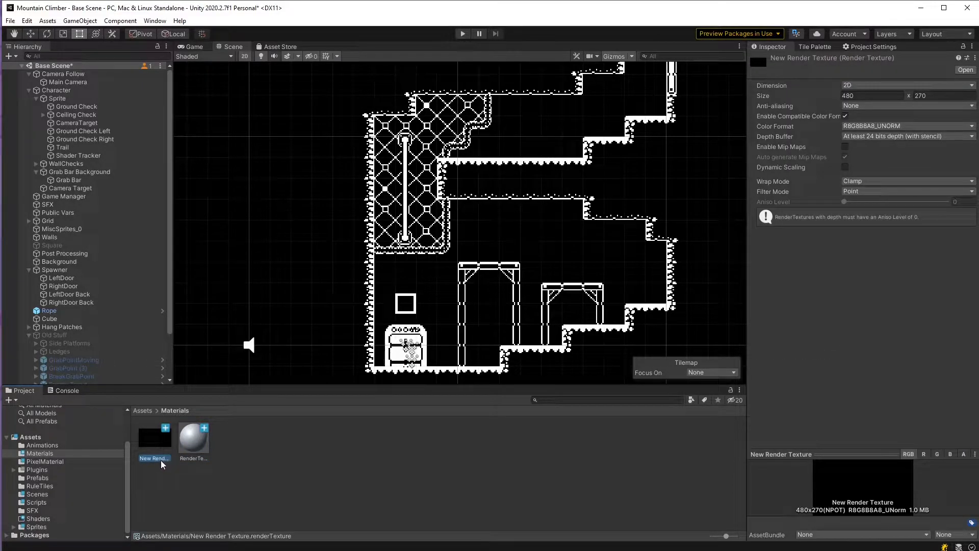
left_click(160, 460)
type("RenderTex")
key("Return")
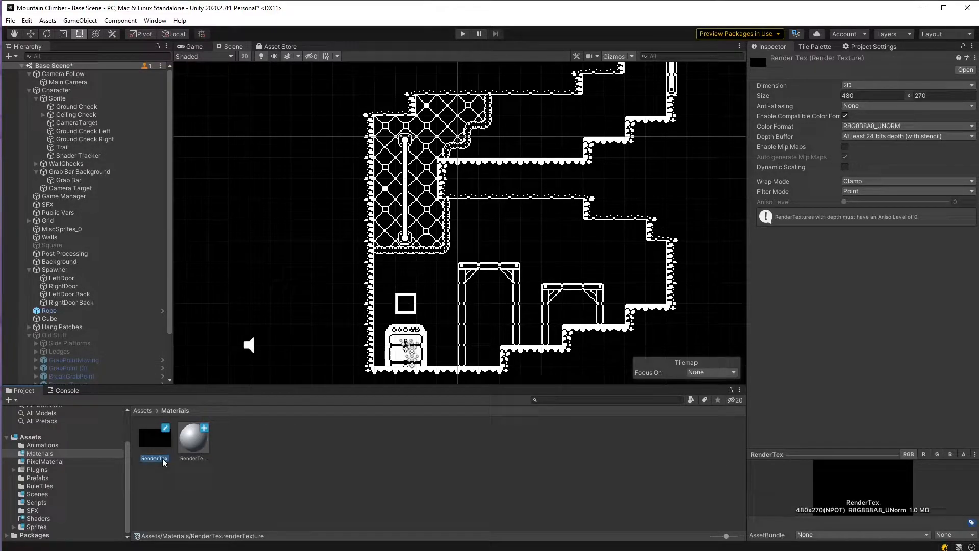
Change RenderTexMaterial's shader to Unlit/Texture and assign RenderTex as its base texture.
left_click(191, 443)
left_click(842, 70)
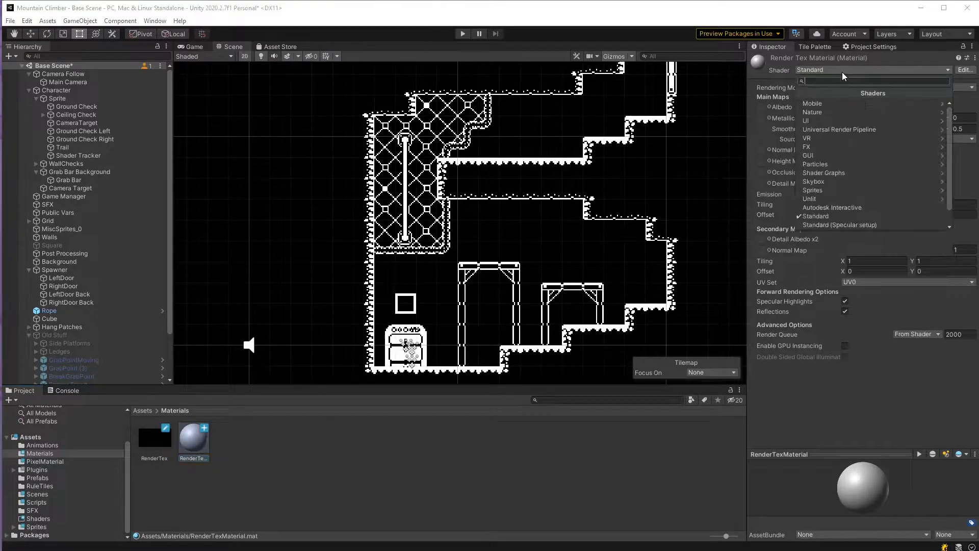
left_click(838, 198)
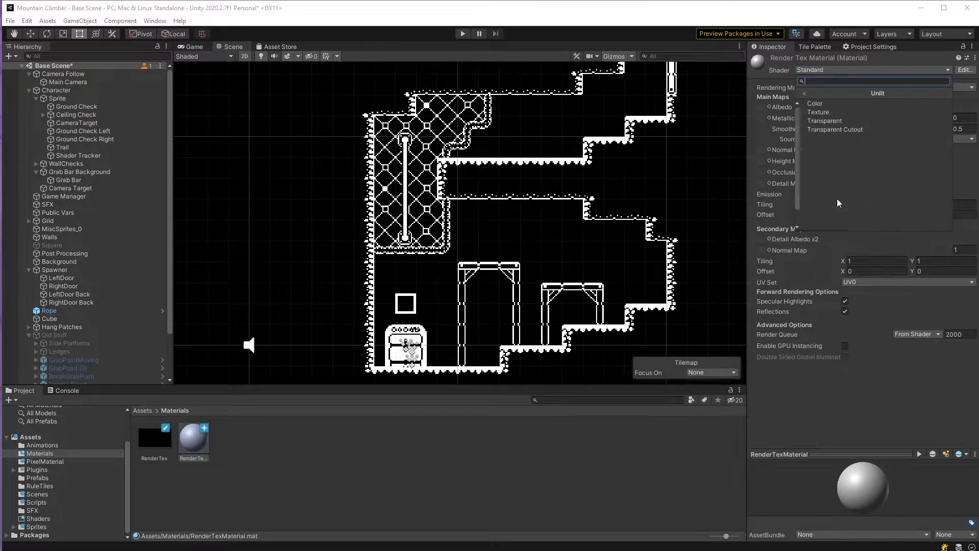
left_click(818, 112)
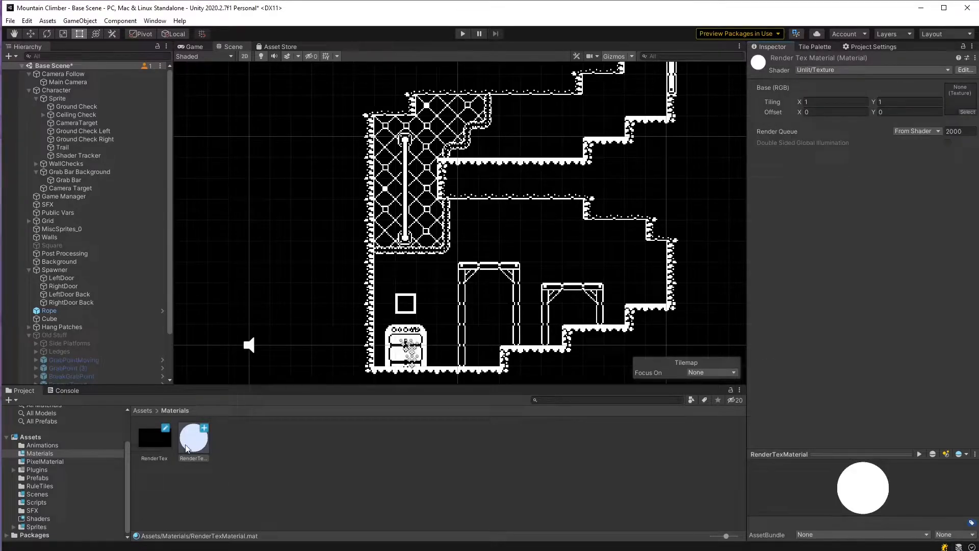
left_click_drag(153, 437, 961, 100)
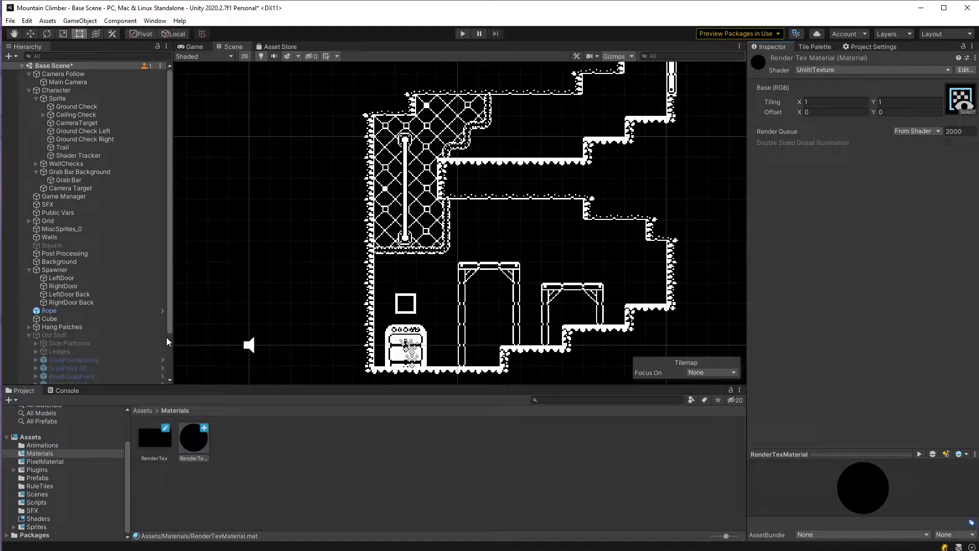
Assign RenderTex as the Main Camera's target texture.
left_click(69, 83)
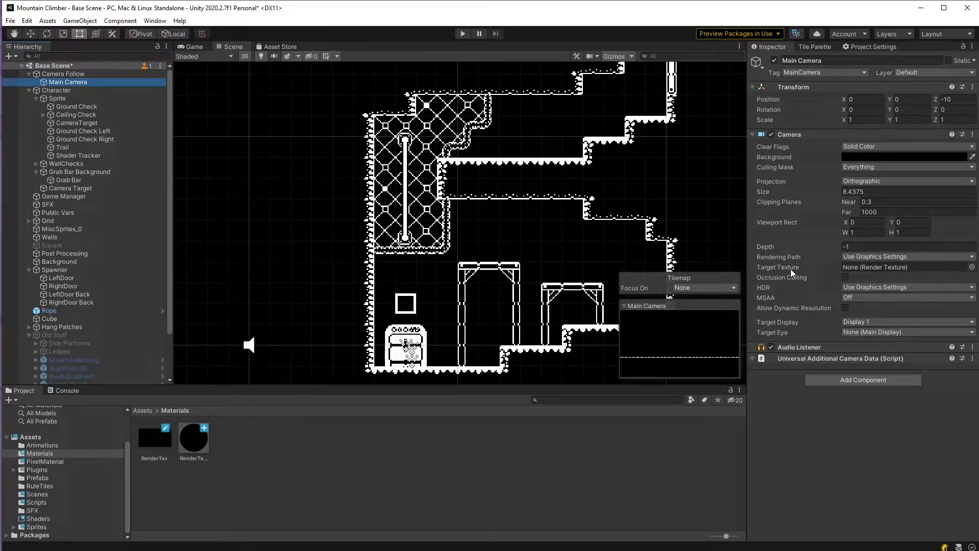
left_click_drag(153, 447, 870, 271)
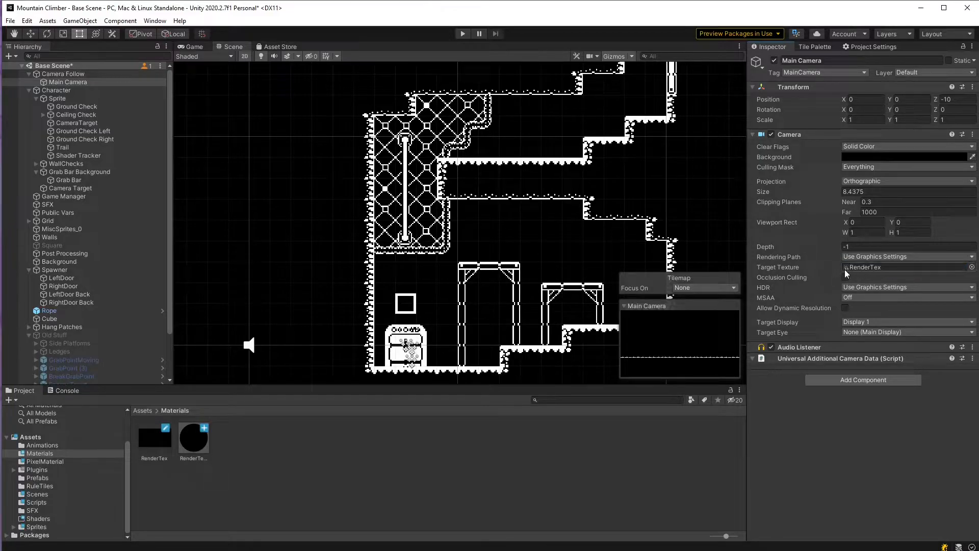
Create a new camera as a child of Main Camera and name it Pixel Camera.
right_click(59, 82)
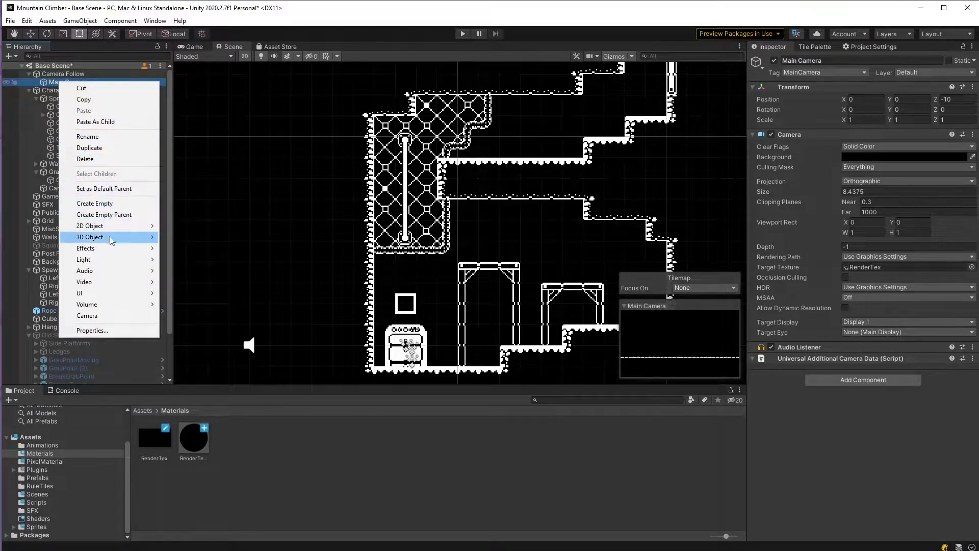
mouse_move(112, 232)
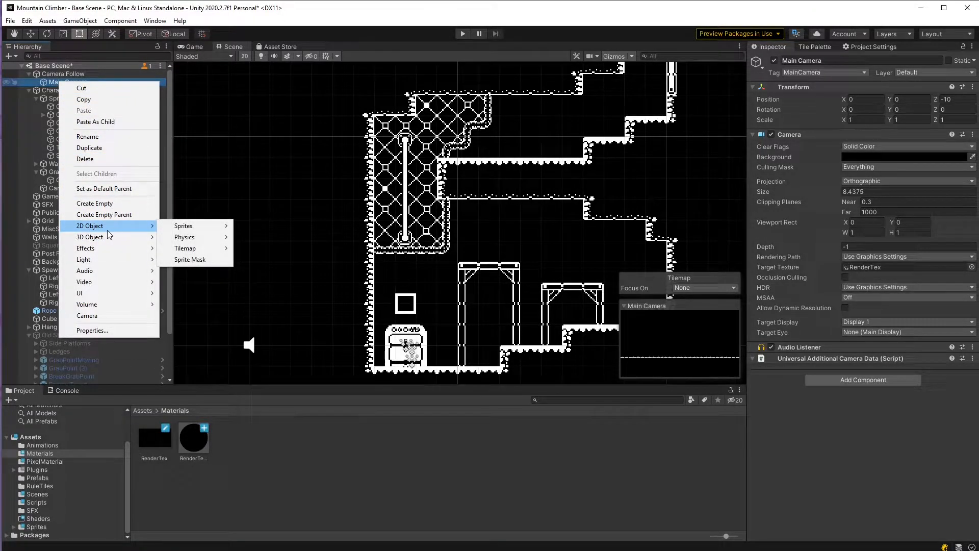
left_click(105, 317)
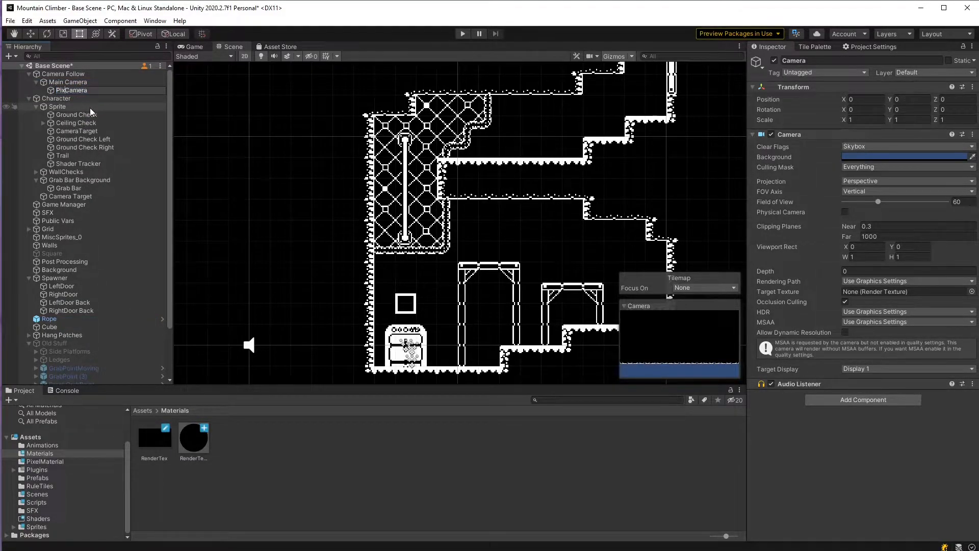
key("Return")
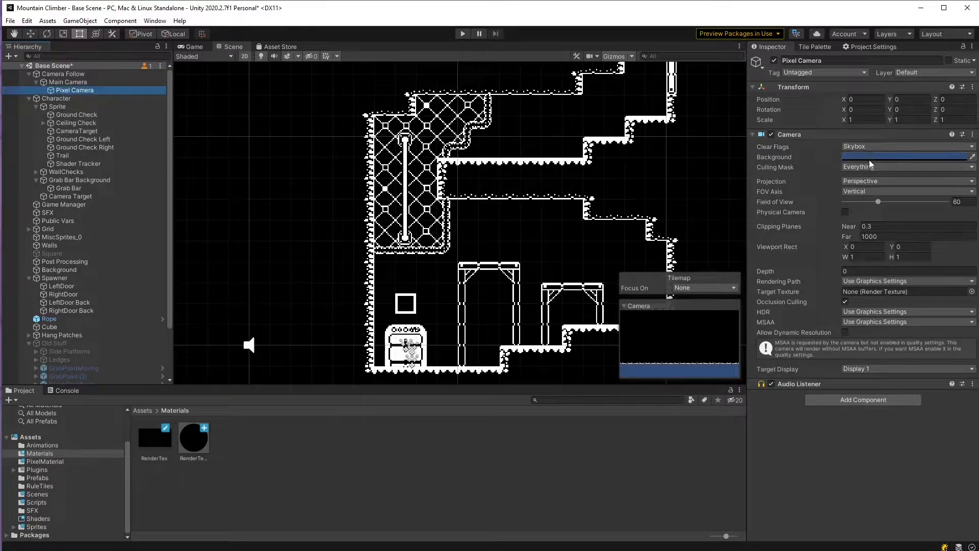
Copy Main Camera's Camera component values onto Pixel Camera and clear Pixel Camera's target texture.
key("Up")
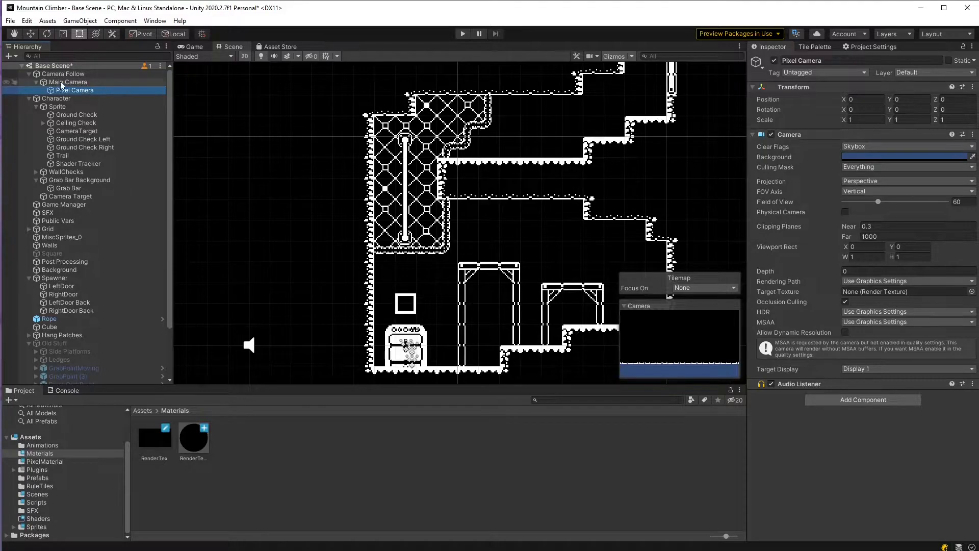
right_click(799, 135)
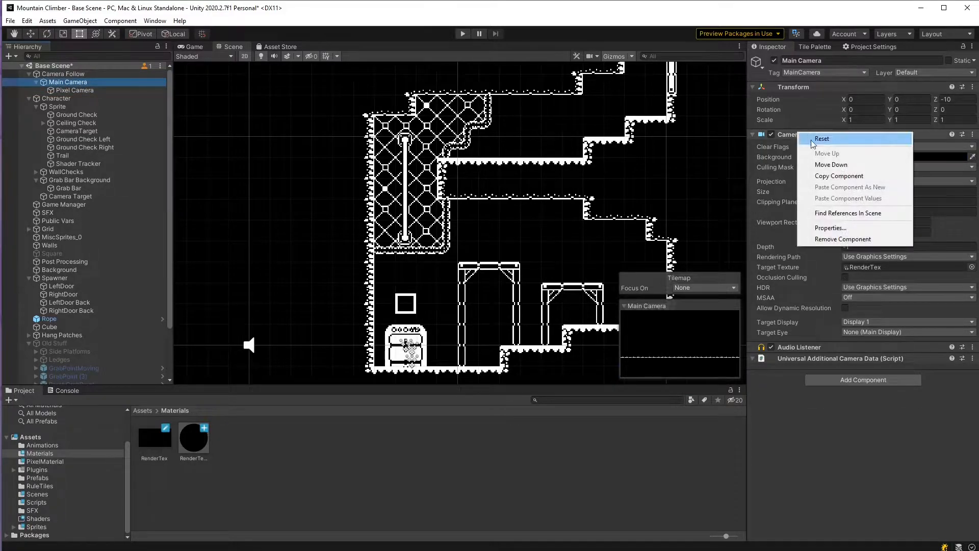
left_click(839, 176)
left_click(91, 90)
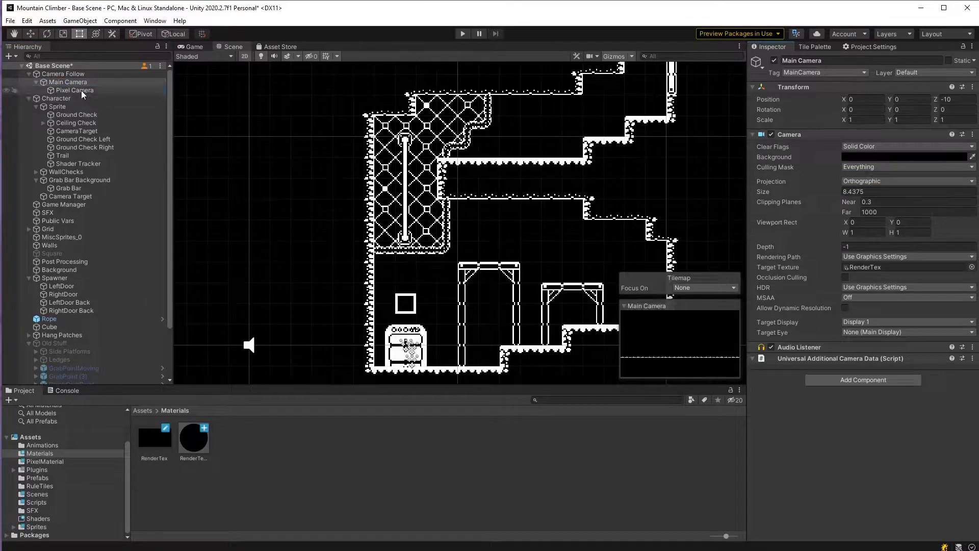
right_click(797, 135)
left_click(838, 200)
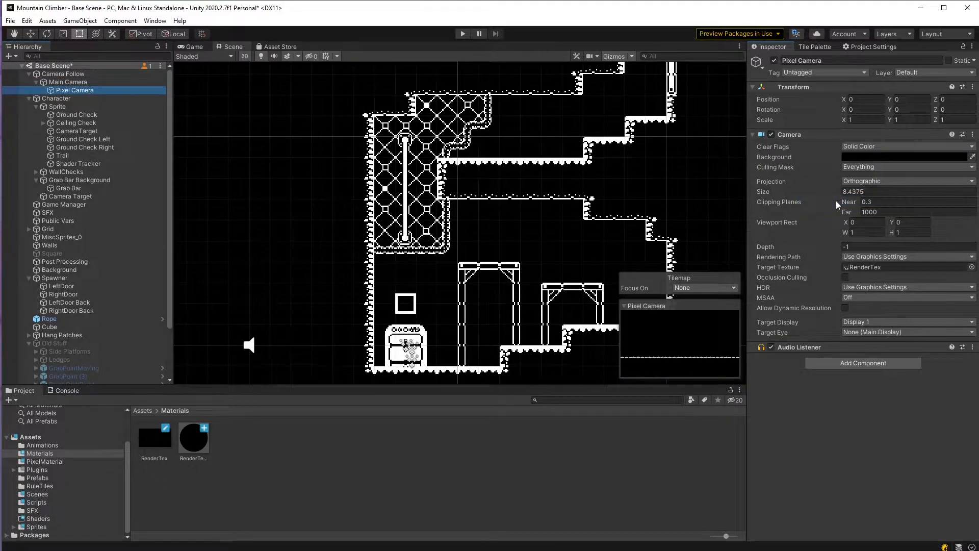
left_click(876, 267)
key("Delete")
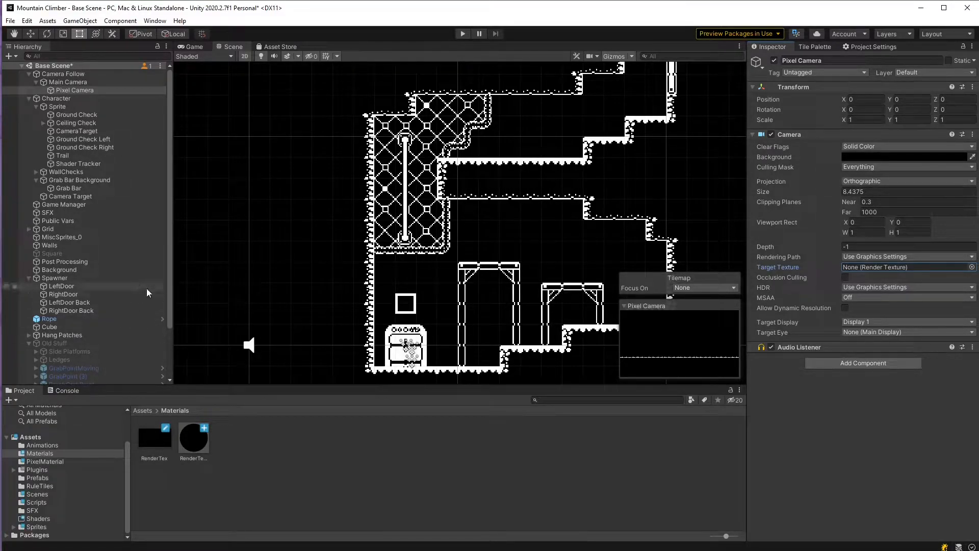
Change the Scene view from 2D to a 3D perspective view.
left_click(245, 57)
key("w")
right_click_drag(386, 161, 439, 275)
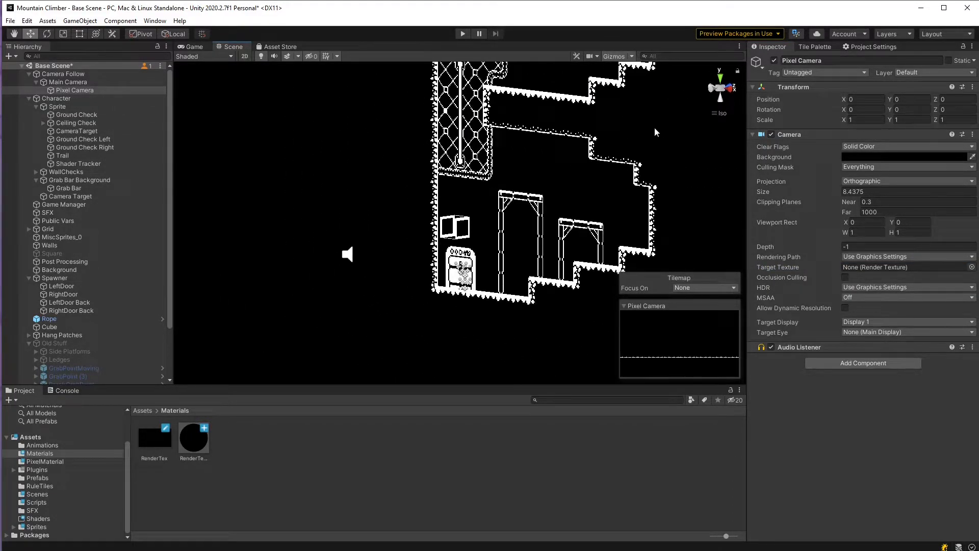
left_click(719, 114)
right_click_drag(546, 220, 443, 241)
mouse_move(410, 211)
right_mouse_down()
mouse_move(416, 248)
mouse_move(409, 230)
right_mouse_up()
Set Pixel Camera's Z position to -5 so it sits behind Main Camera.
left_click(63, 80)
left_click(72, 90)
right_click_drag(337, 203, 433, 238)
left_click(959, 99)
type("-5")
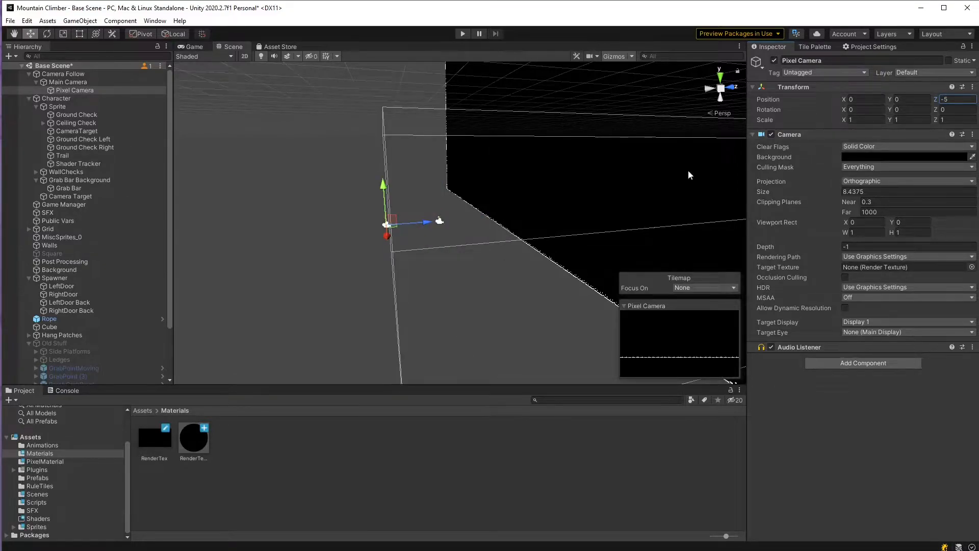
right_click_drag(381, 236, 374, 240)
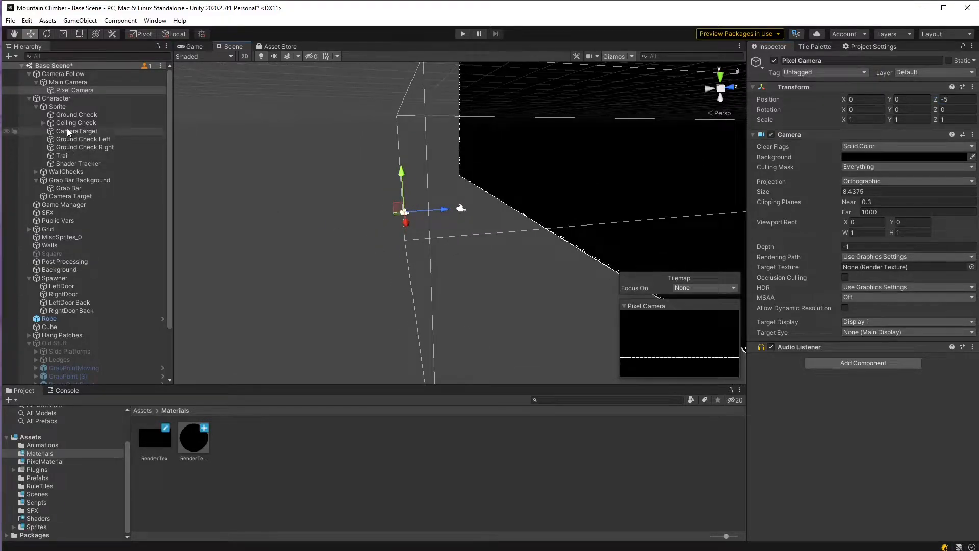
Add a quad as a child of Pixel Camera at Z position 1 and apply RenderTexMaterial to it.
right_click(72, 90)
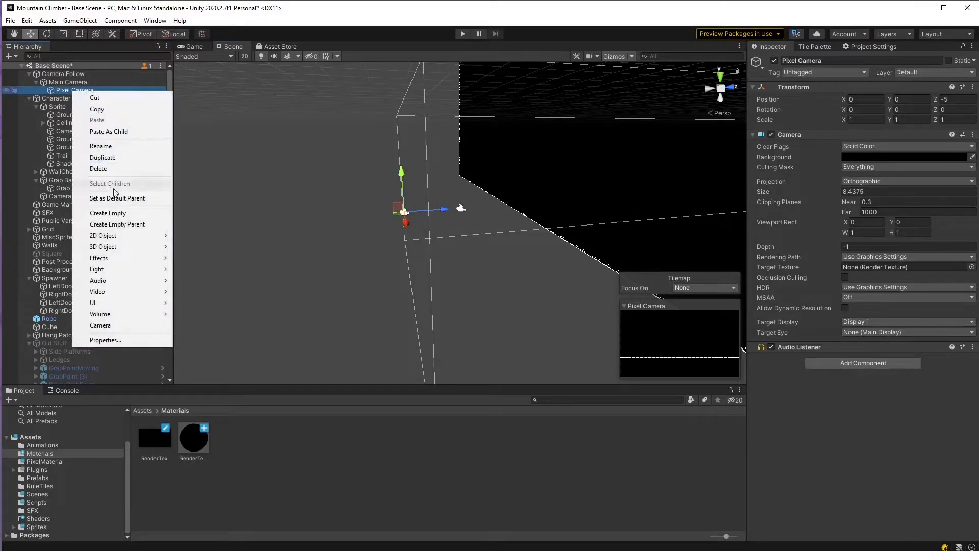
mouse_move(125, 247)
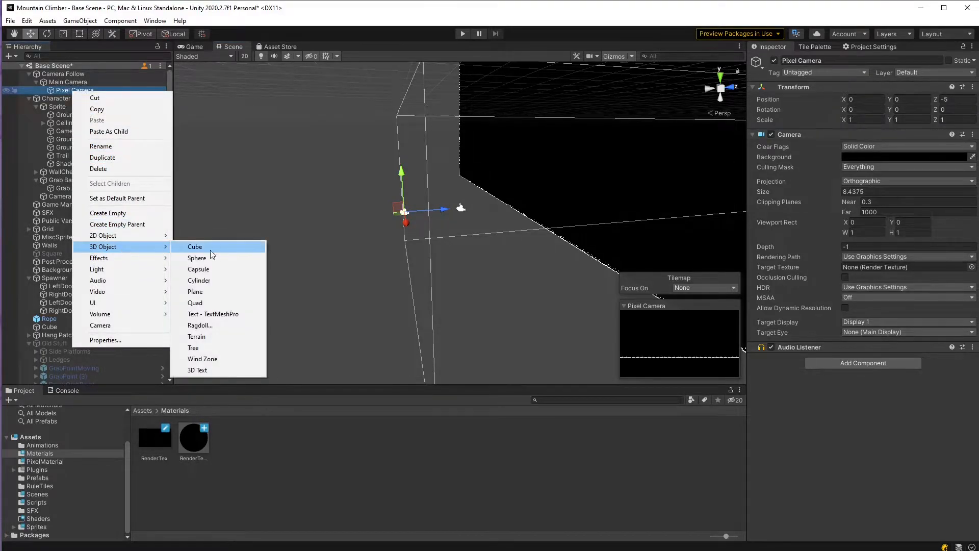
left_click(203, 302)
left_click_drag(382, 266, 461, 257, "alt")
left_click(952, 99)
type("1")
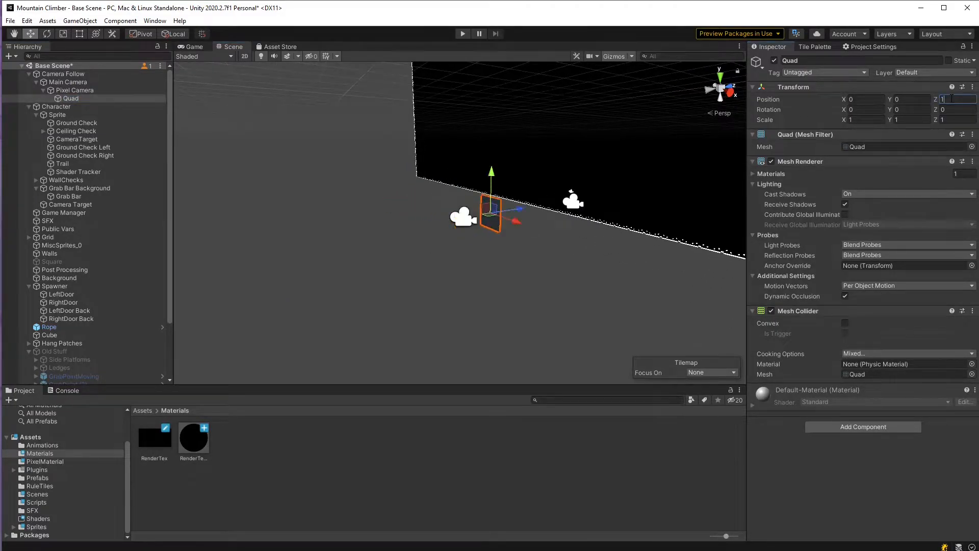
left_click_drag(591, 254, 537, 258, "alt")
scroll(530, 257, "up", 3)
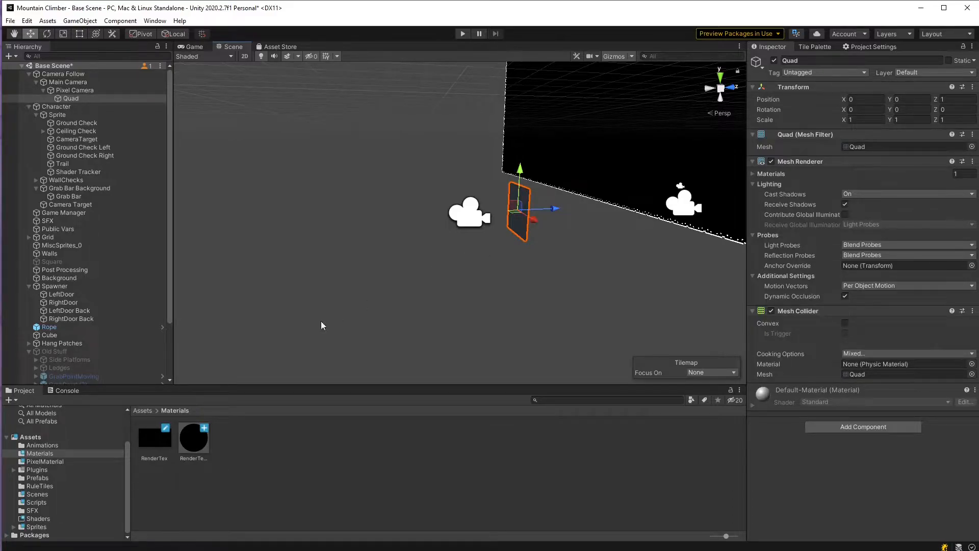
left_click_drag(194, 439, 518, 234)
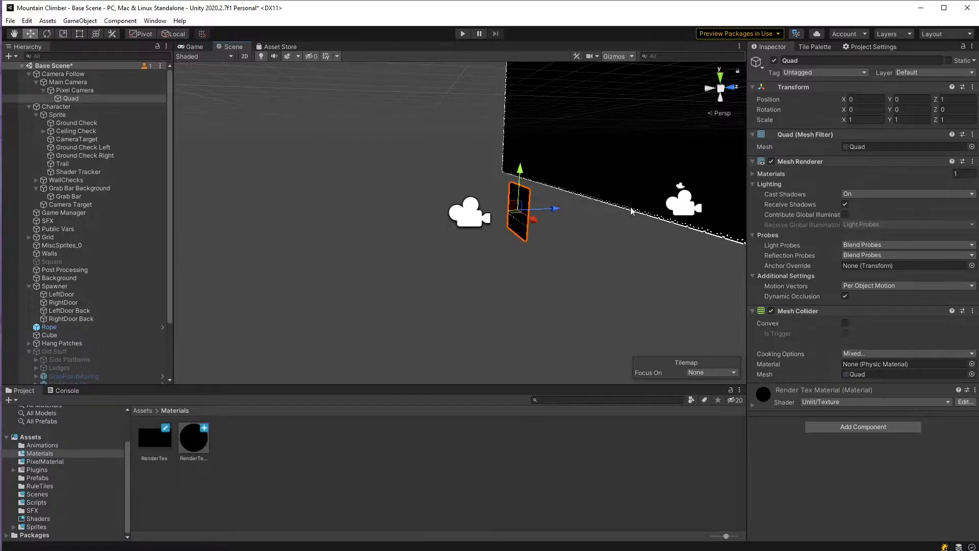
Examine how the render texture appears on the quad in the Scene view and in the Game view.
left_click_drag(614, 214, 474, 247, "alt")
key("w")
right_click_drag(475, 247, 485, 230)
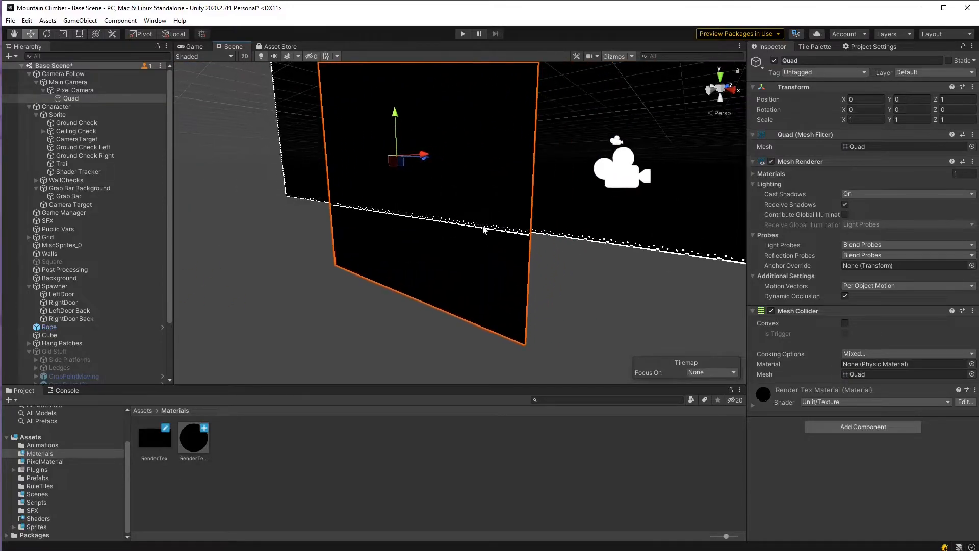
key("s")
right_click_drag(568, 251, 518, 223)
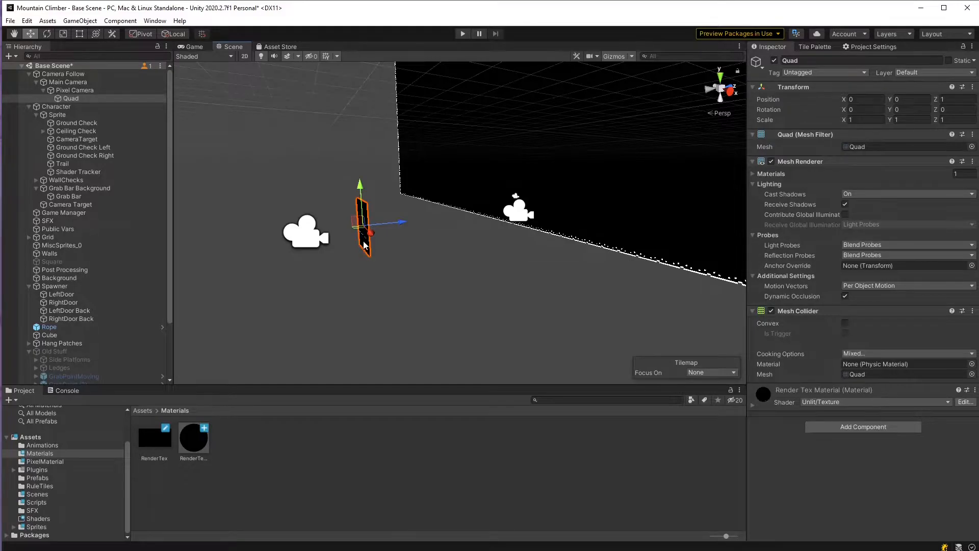
scroll(369, 248, "up", 3)
scroll(373, 250, "down", 3)
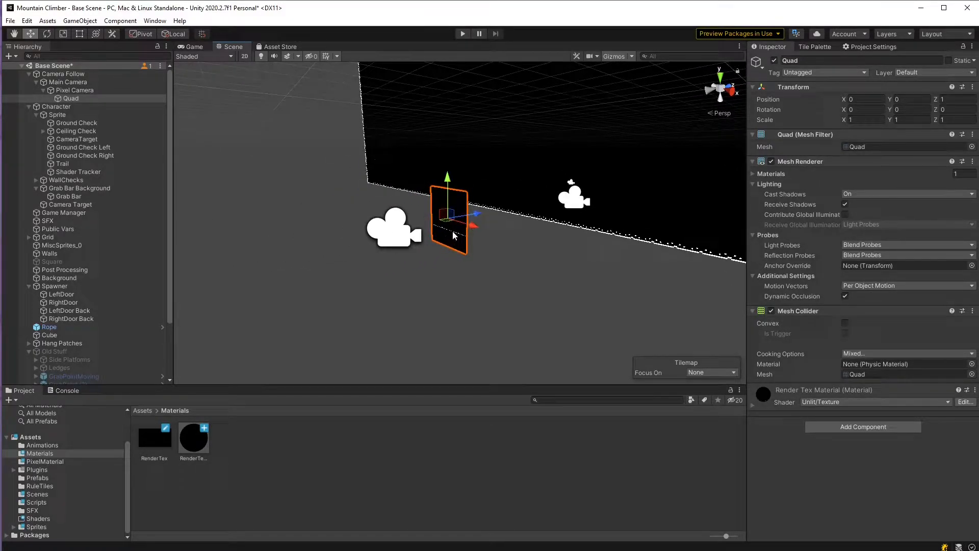
right_click_drag(468, 254, 453, 249)
scroll(453, 249, "up", 2)
left_click(194, 47)
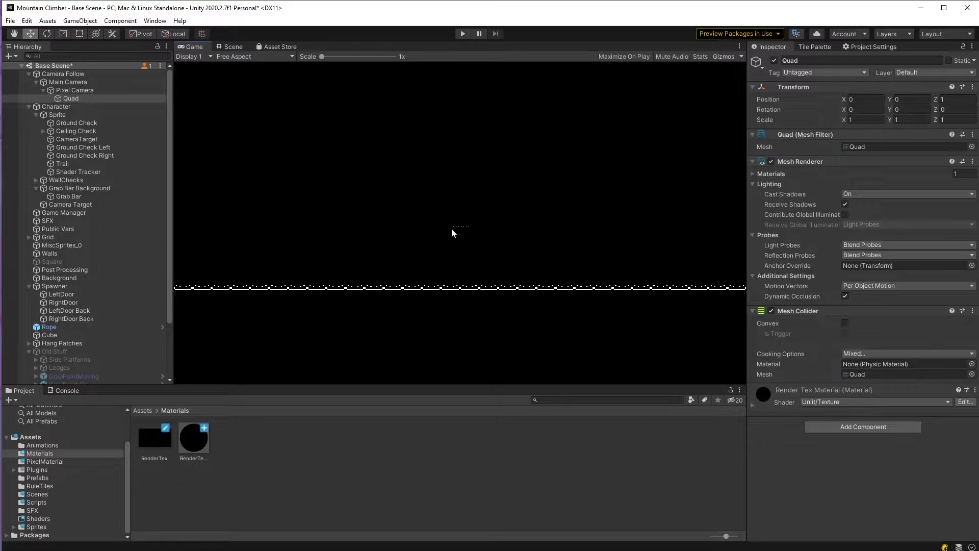
left_click_drag(323, 57, 289, 67)
left_click(231, 46)
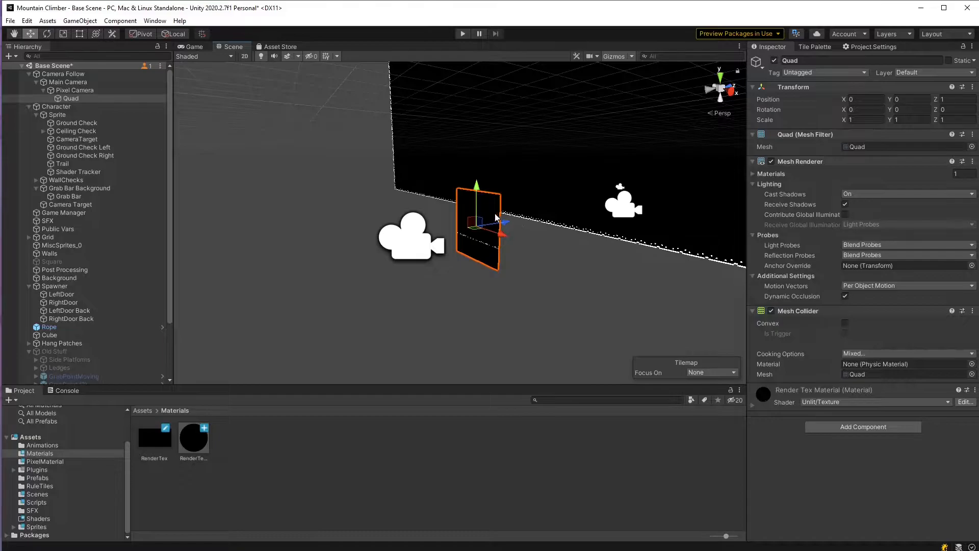
key("s")
right_click_drag(531, 289, 473, 276)
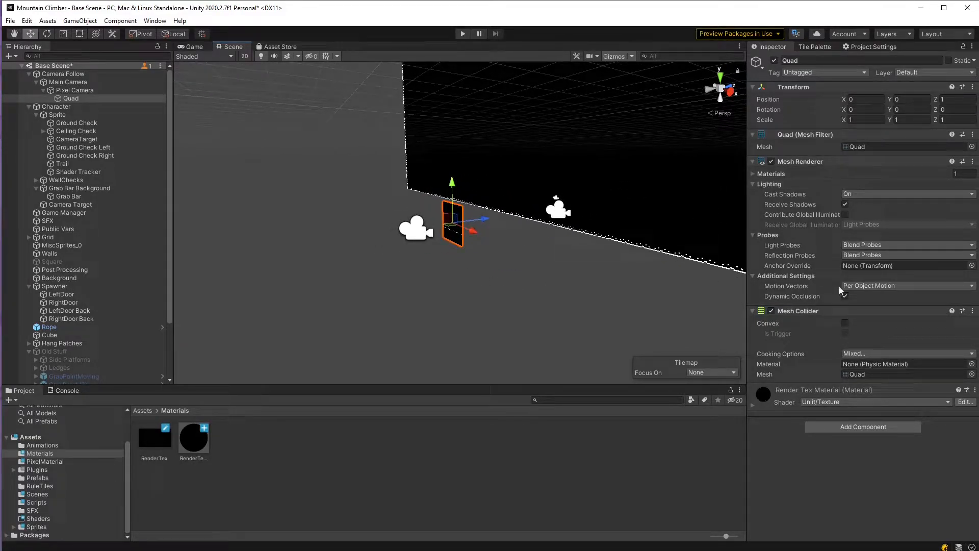
Set the quad's Y scale to twice Pixel Camera's orthographic size, 8.4375*2.
left_click(75, 90)
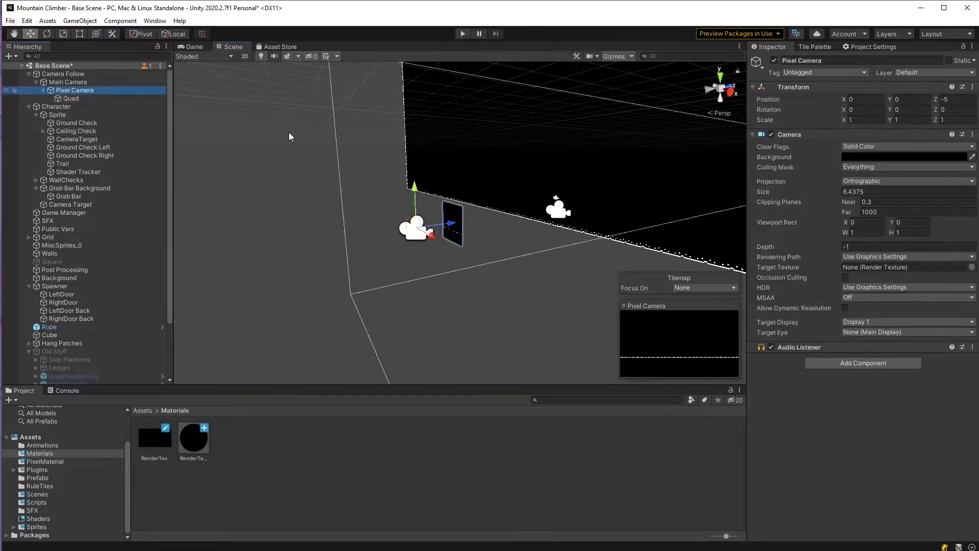
left_click(874, 192)
key("ctrl+c")
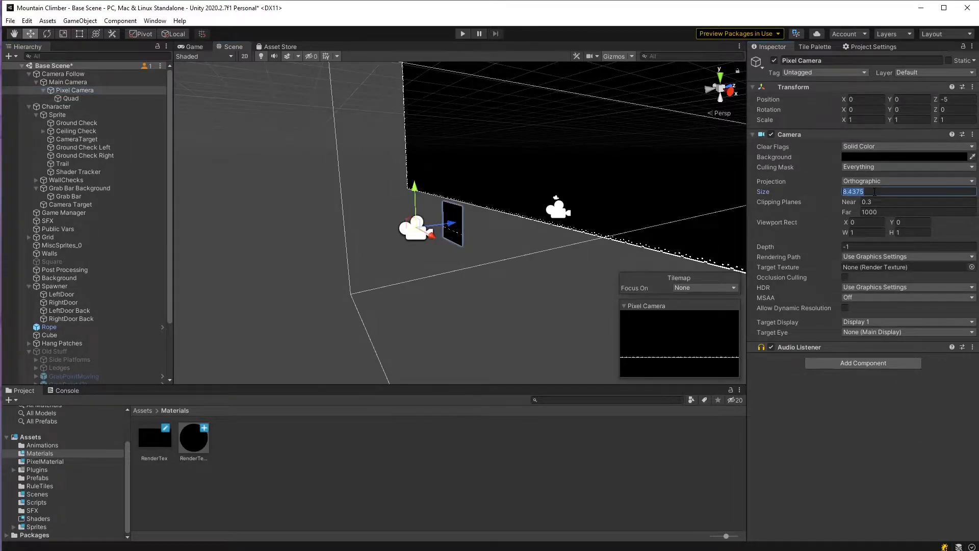
left_click(71, 98)
left_click(913, 120)
double_click(913, 120)
key("ctrl+v")
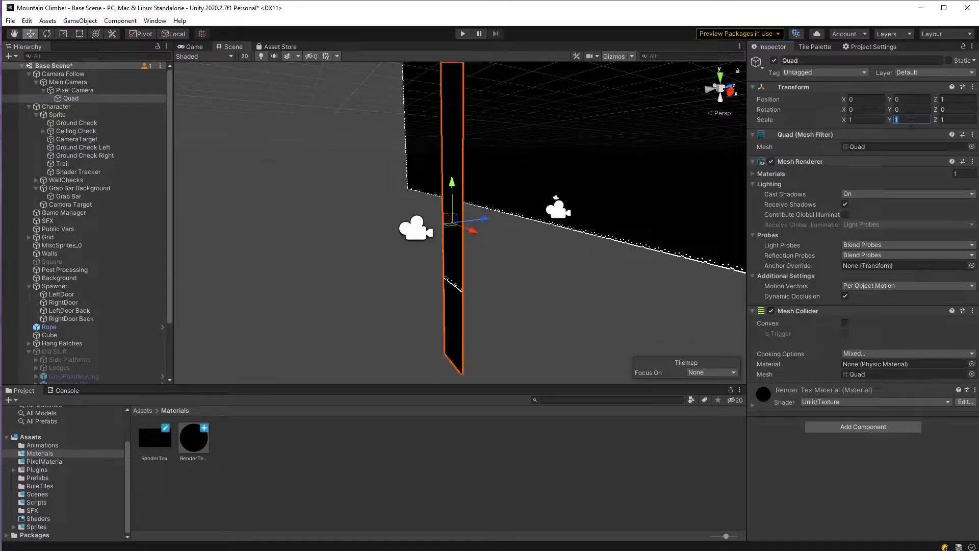
type("*2")
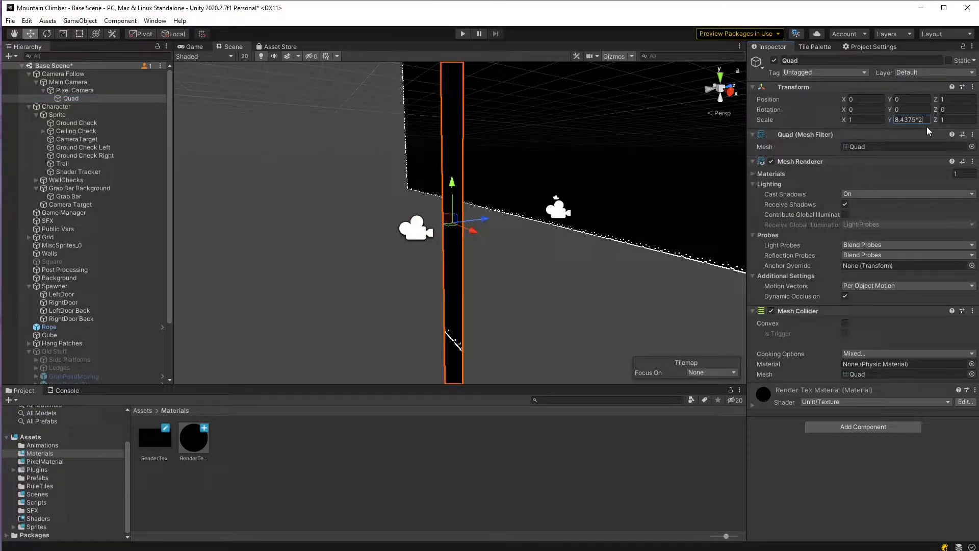
mouse_move(507, 230)
middle_mouse_down()
mouse_move(523, 232)
mouse_move(489, 232)
mouse_move(505, 234)
middle_mouse_up()
scroll(490, 233, "down", 3)
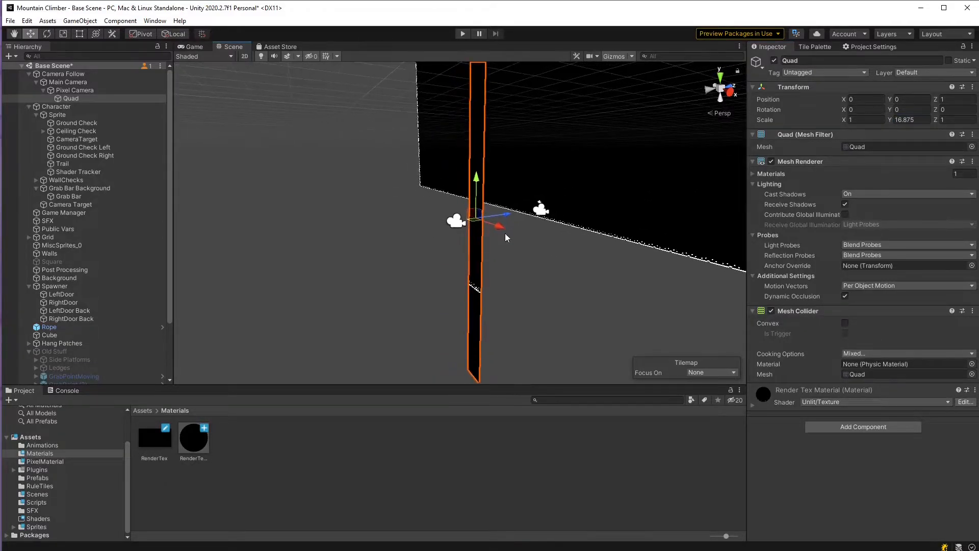
Set the quad's X scale to 30, calculated from its Y scale for a 16:9 aspect ratio.
left_click(858, 120)
left_click(925, 119)
key("ctrl+c")
left_click(858, 120)
key("ctrl+v")
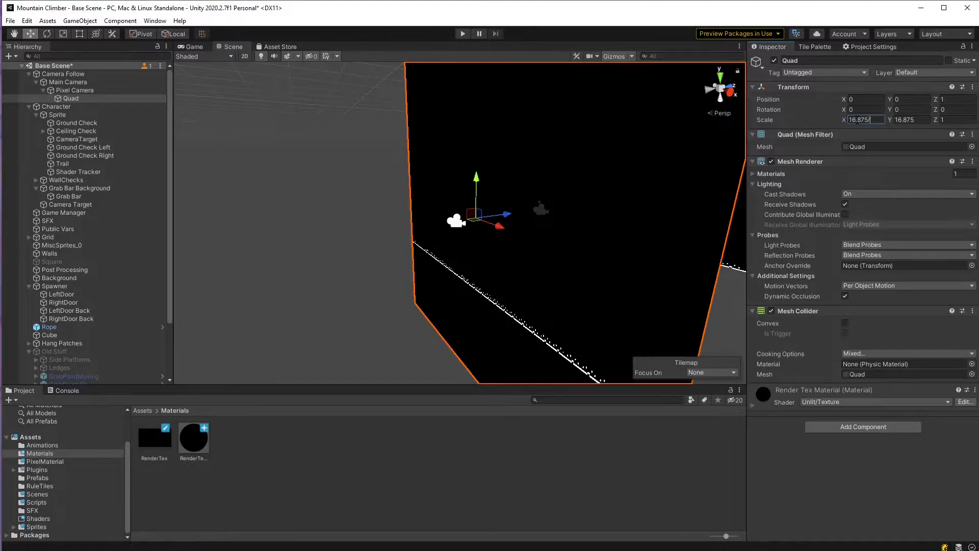
key("Left")
key("Left")
key("Left")
key("Left")
key("BackSpace")
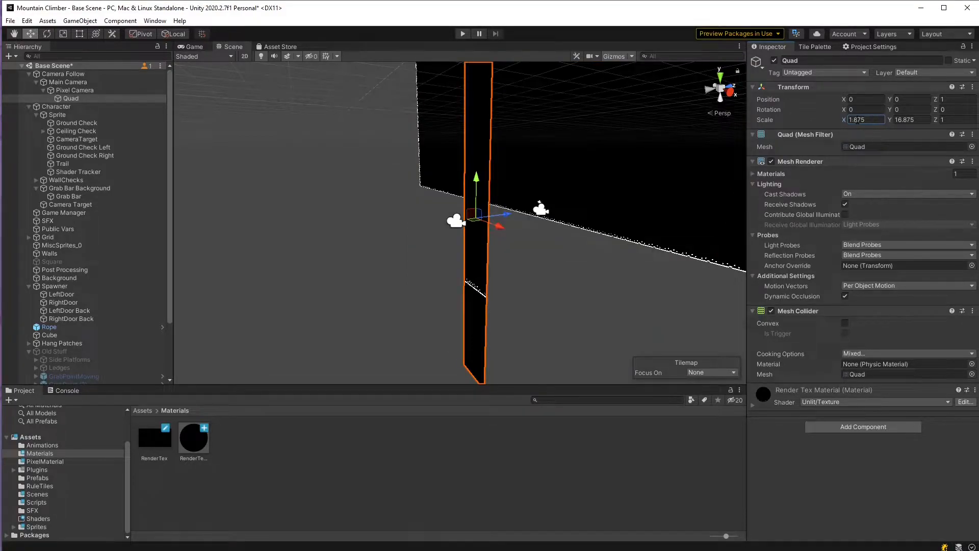
left_click_drag(875, 121, 852, 121)
left_click(876, 120)
type("*16")
key("Return")
mouse_move(475, 220)
right_mouse_down()
mouse_move(461, 247)
mouse_move(448, 243)
mouse_move(473, 234)
right_mouse_up()
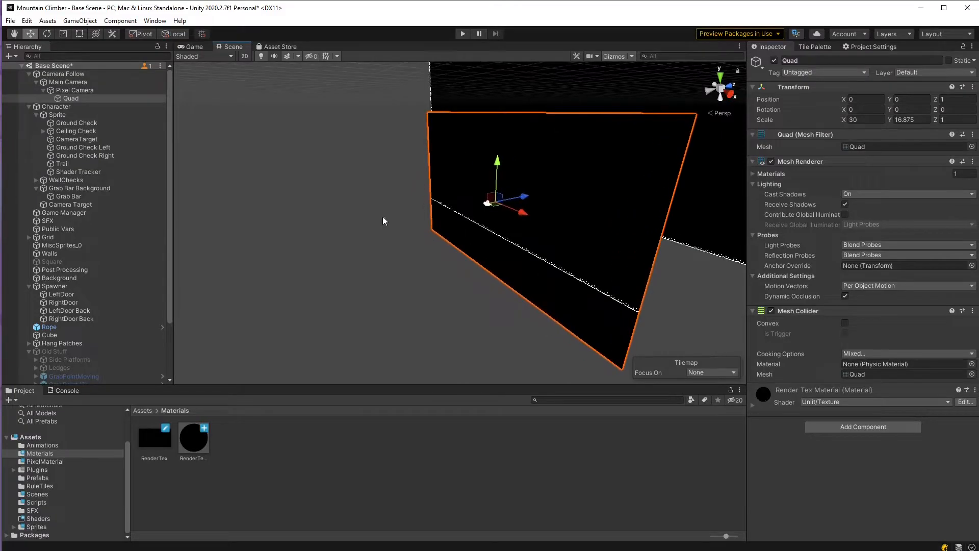
Run the game, move and jump with the character, and enlarge the Game view to 2x to check the pixel rendering.
left_click(59, 90)
right_click_drag(377, 208, 388, 178)
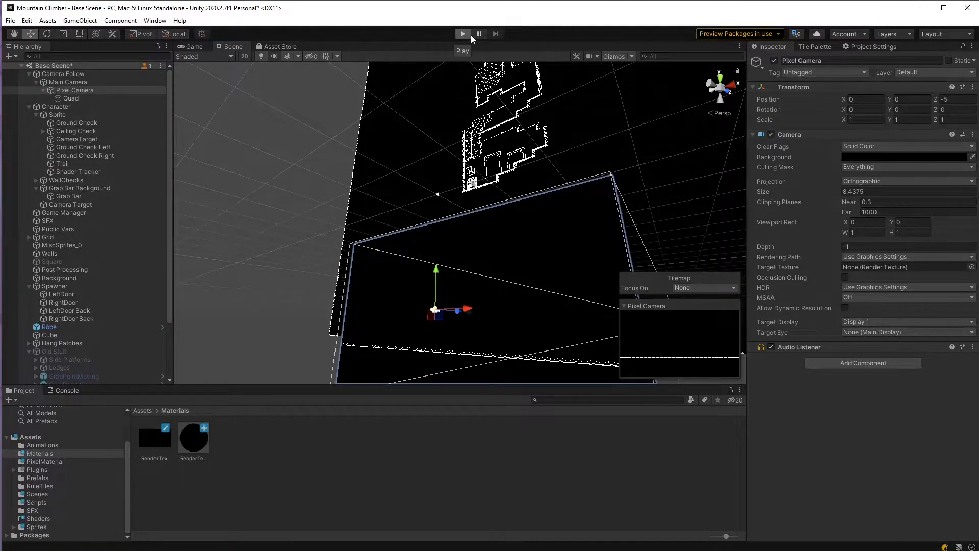
left_click(463, 34)
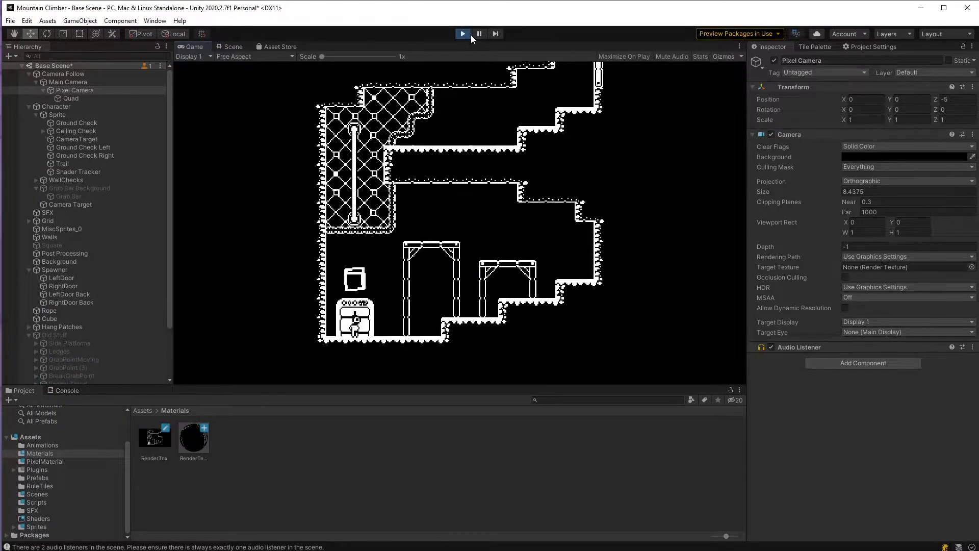
key("Right")
key("space")
key("Left")
key("space")
key("space")
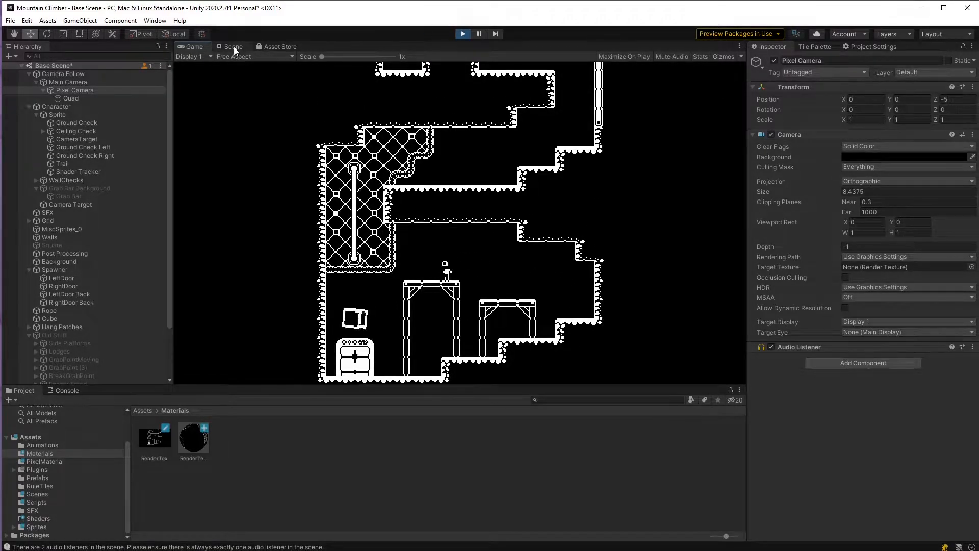
left_click_drag(320, 56, 352, 57)
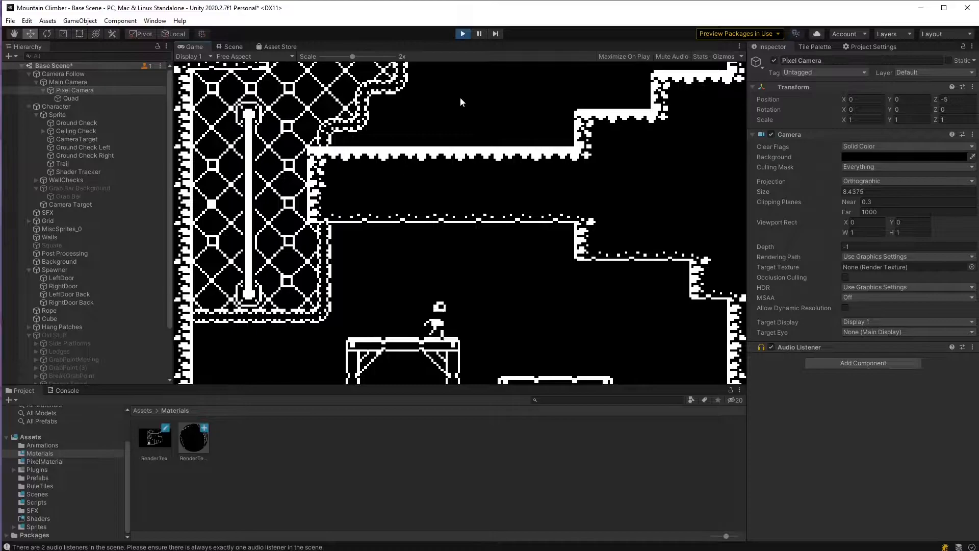
Move and jump around with the character to check the pixelated rendering of its trail, and stop the game.
key("Right")
key("space")
key("Left")
key("space")
key("space")
key("Right")
key("space")
key("space")
key("Left")
key("space")
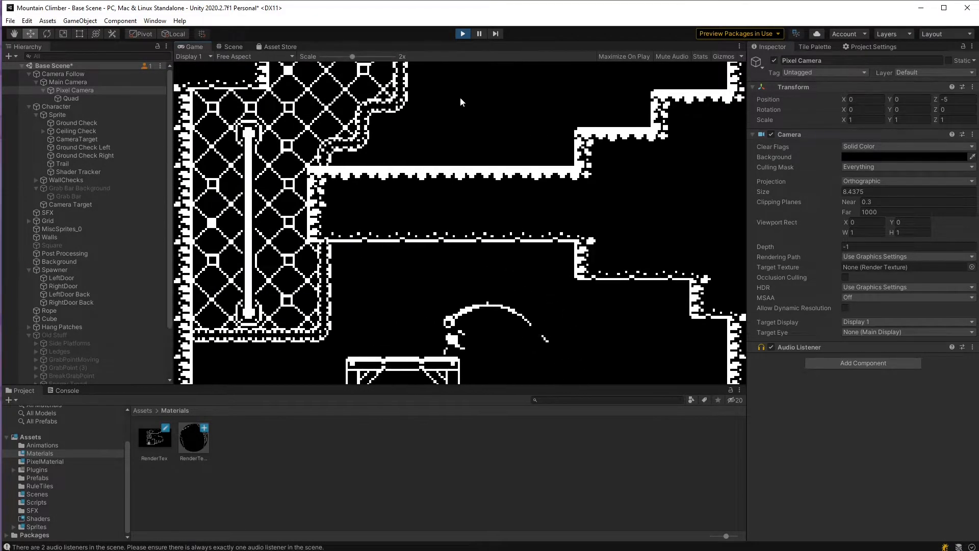
key("space")
key("Right")
key("space")
key("space")
key("Left")
key("space")
key("space")
key("Right")
key("space")
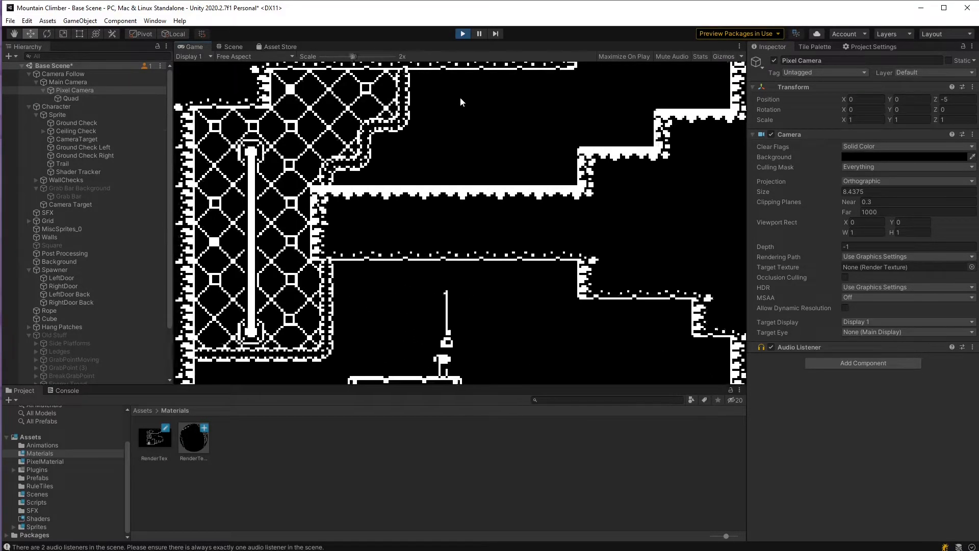
left_click(462, 33)
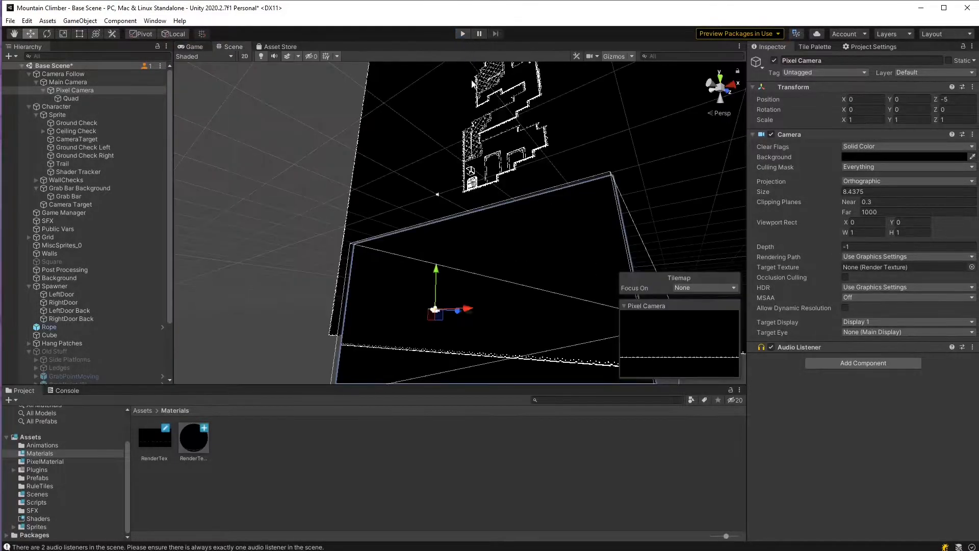
Switch the Scene view to 2D mode and frame the lower part of the level.
left_click_drag(516, 202, 461, 284, "alt")
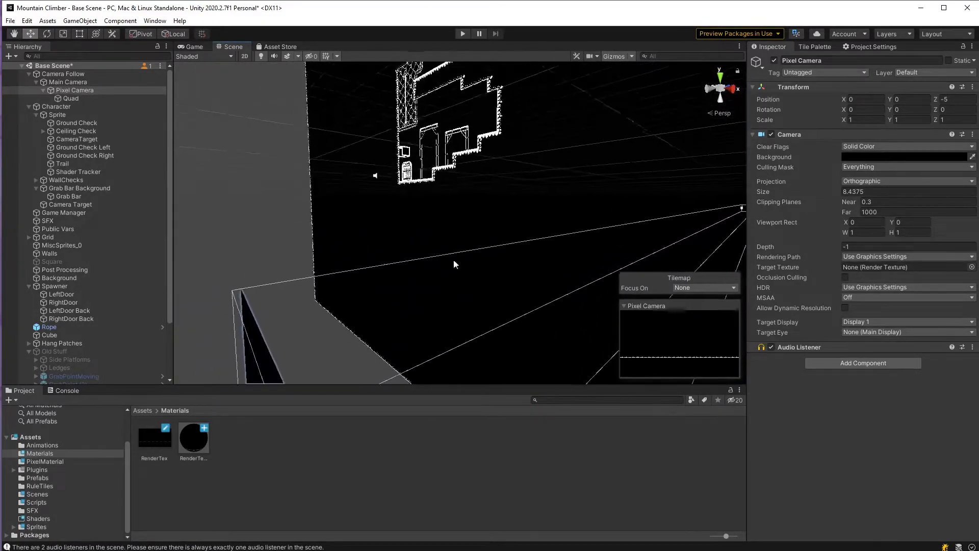
left_click(245, 56)
key("t")
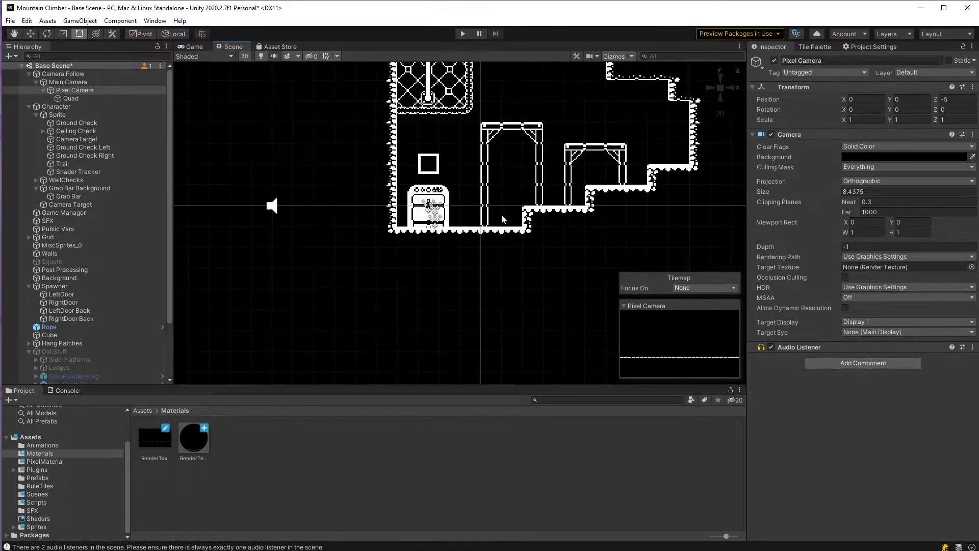
scroll(470, 239, "up", 1)
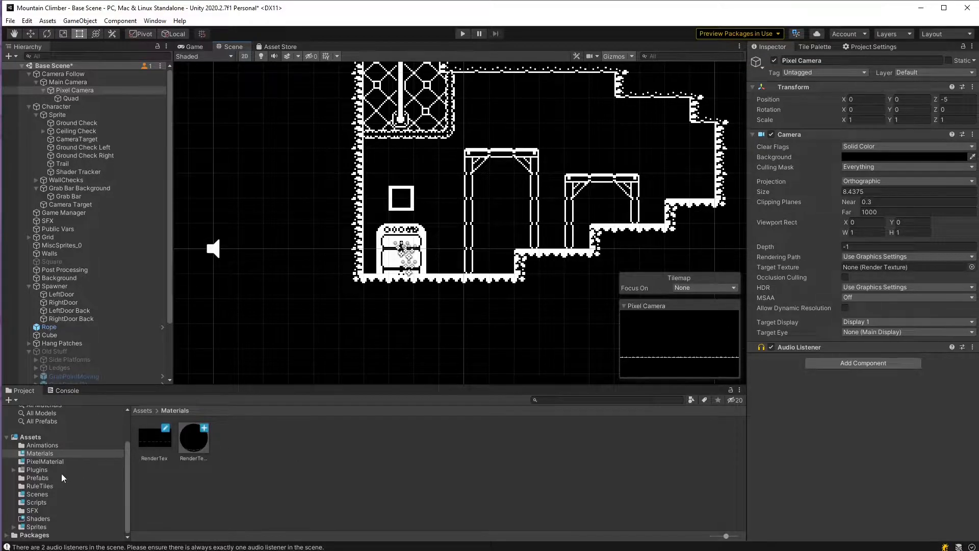
left_click(38, 519)
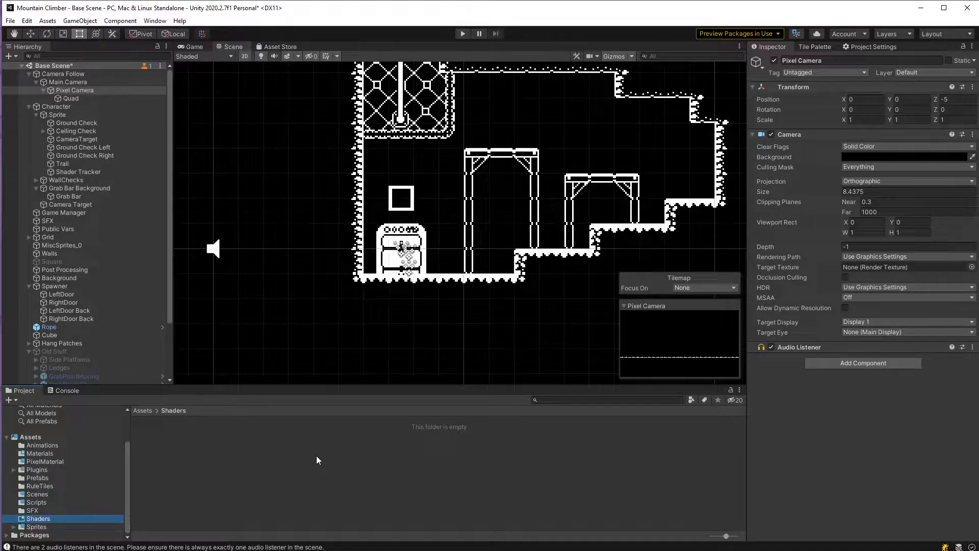
right_click(210, 448)
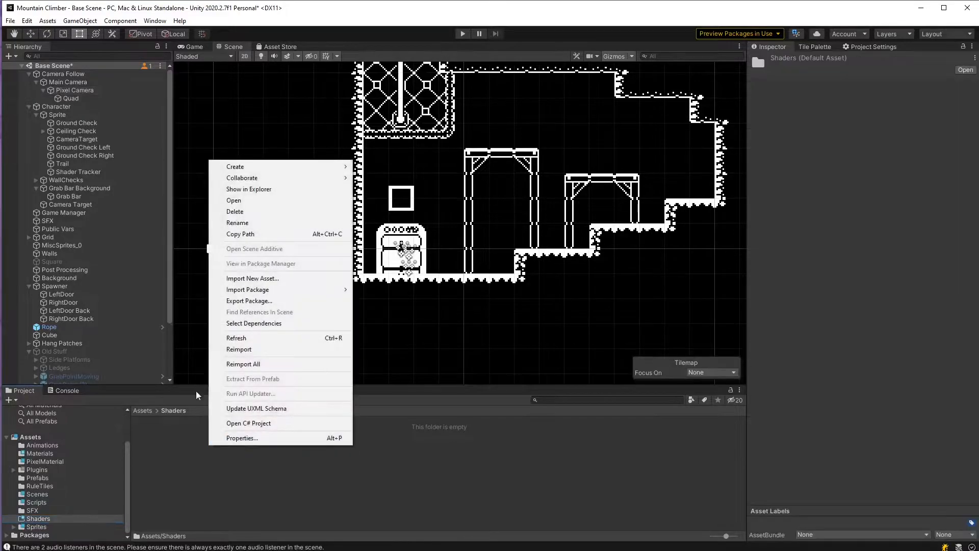
mouse_move(254, 174)
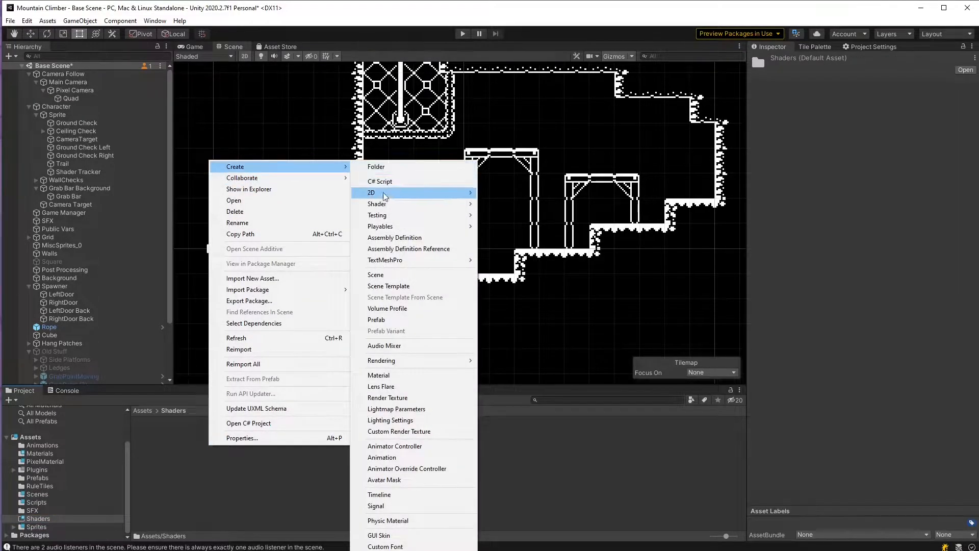
left_click(583, 457)
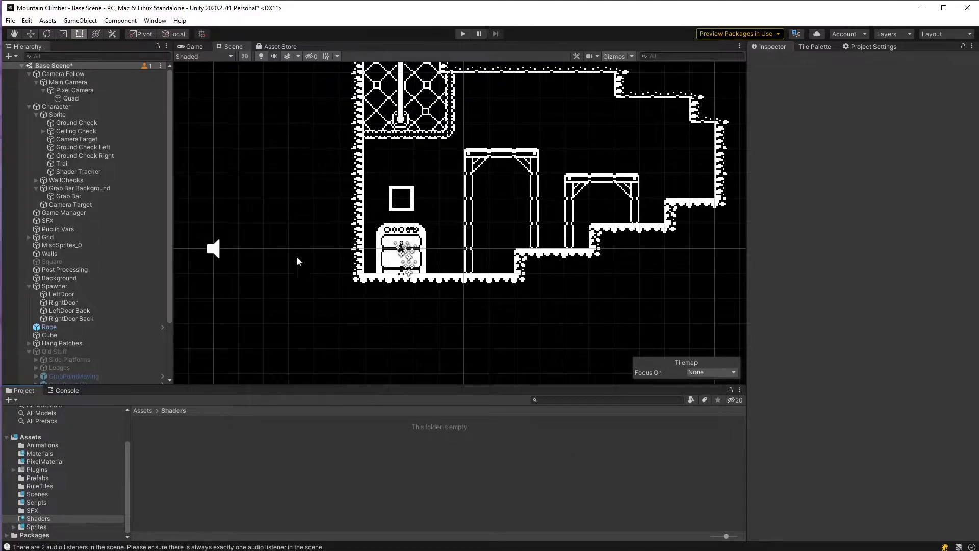
Search the Unity Registry packages for "shader" and check whether the Shader Graph package is installed.
left_click(155, 20)
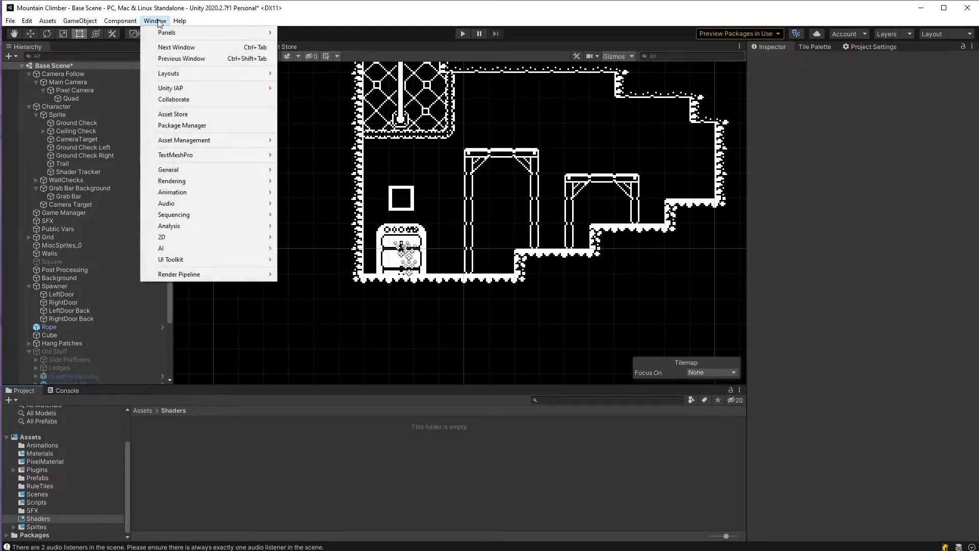
left_click(182, 127)
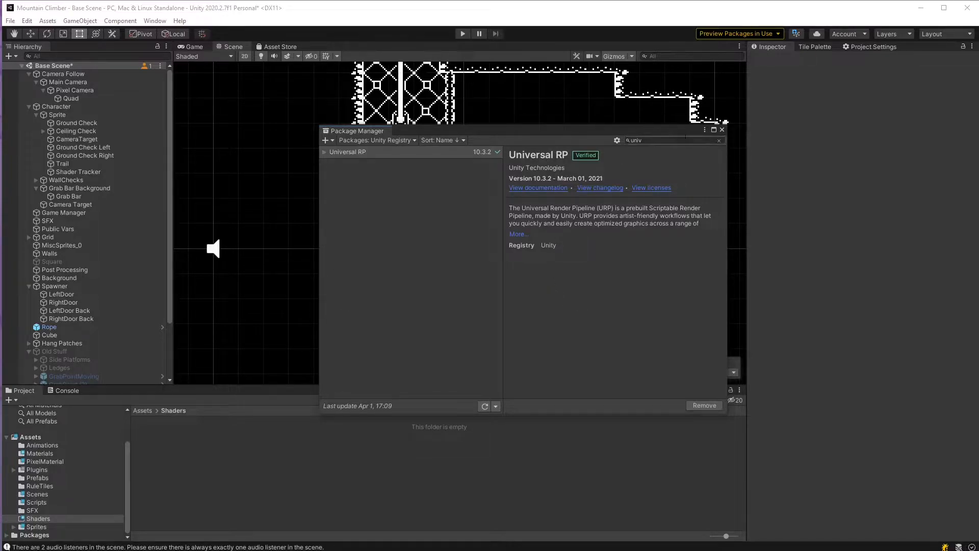
left_click(720, 140)
type("shader")
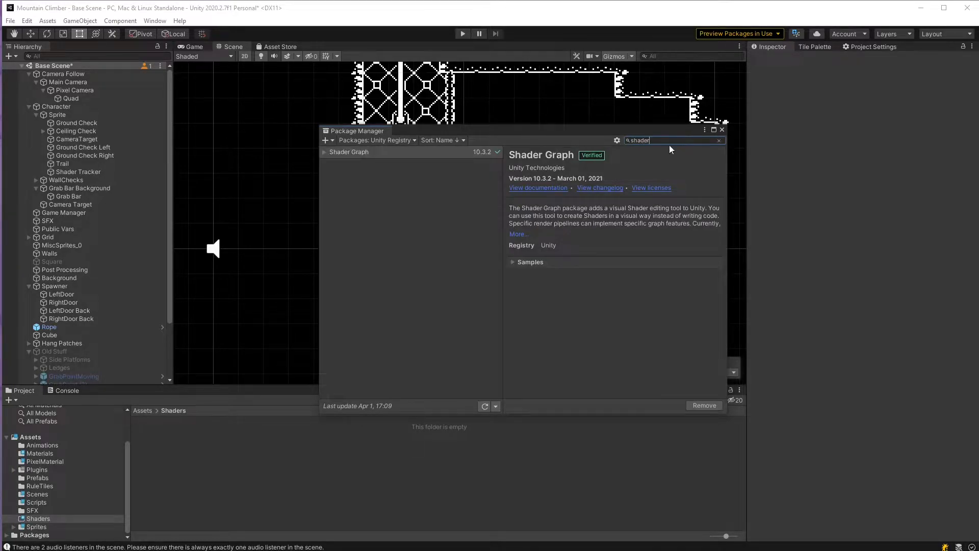
left_click(363, 151)
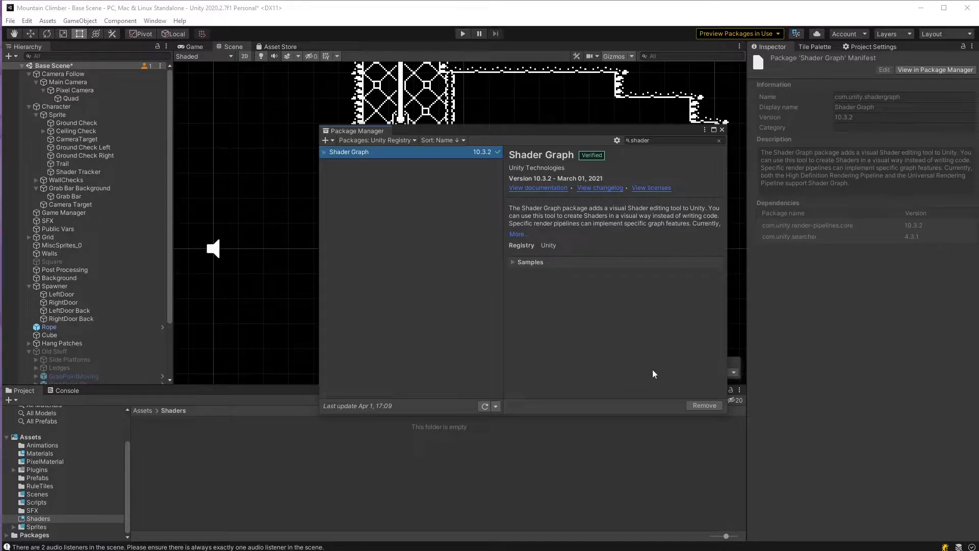
left_click(722, 130)
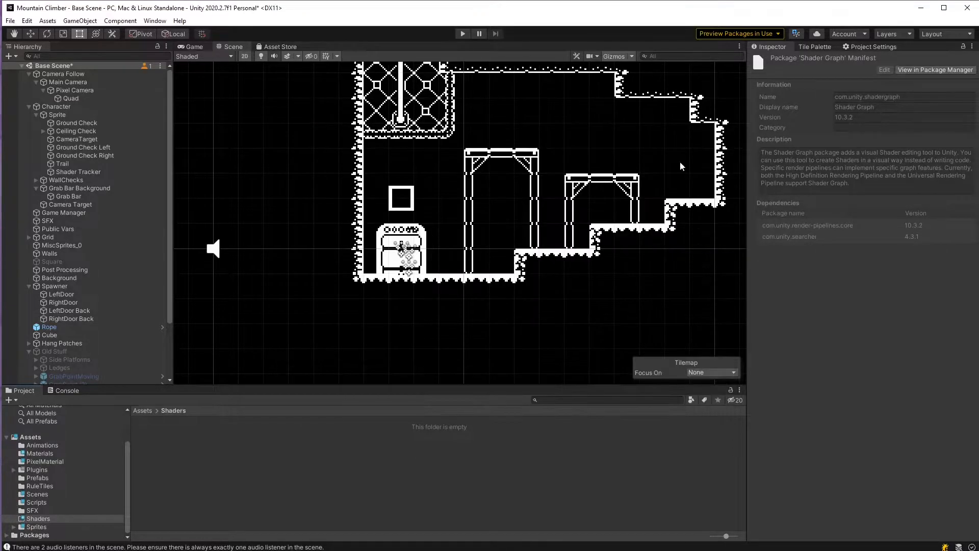
Create a Universal Render Pipeline asset with Forward Renderer in the Assets folder, keeping its default name.
left_click(95, 437)
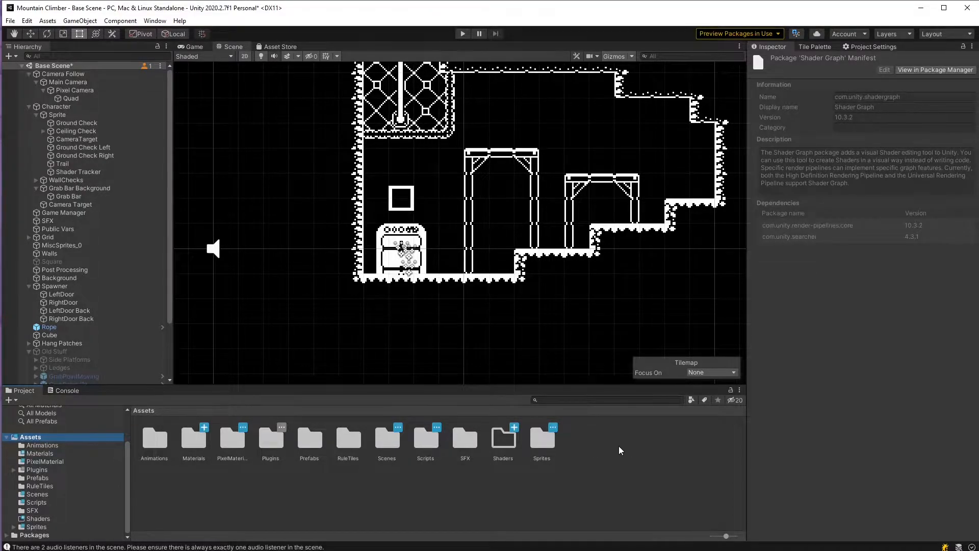
right_click(595, 441)
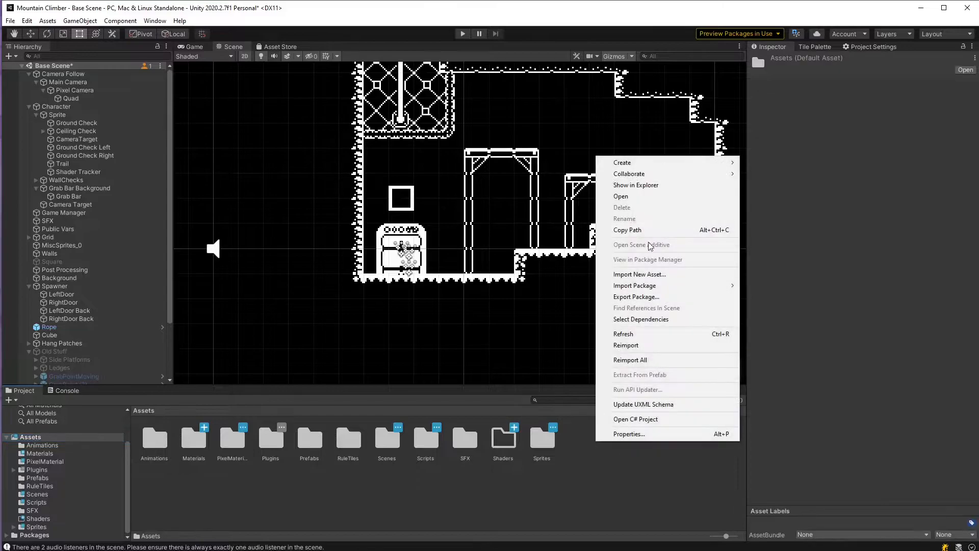
mouse_move(658, 164)
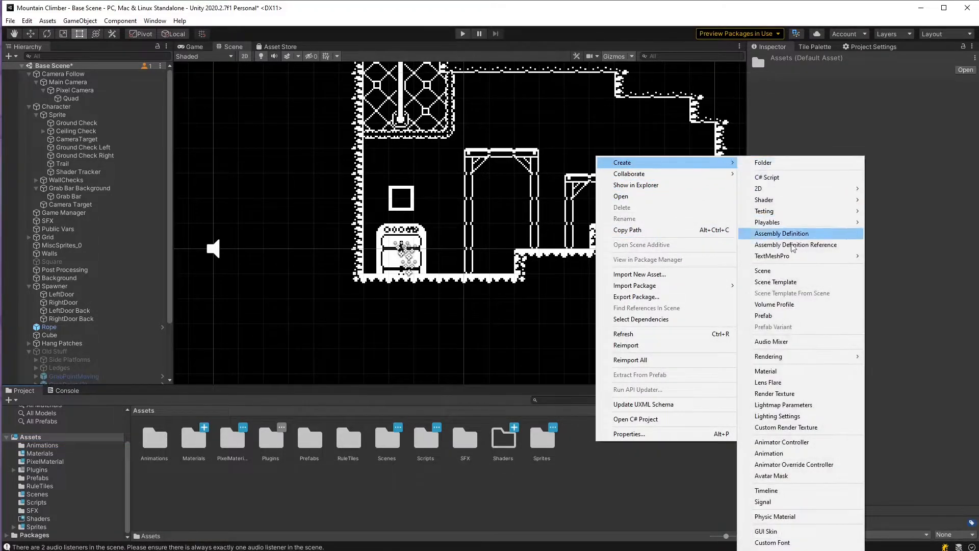
mouse_move(816, 358)
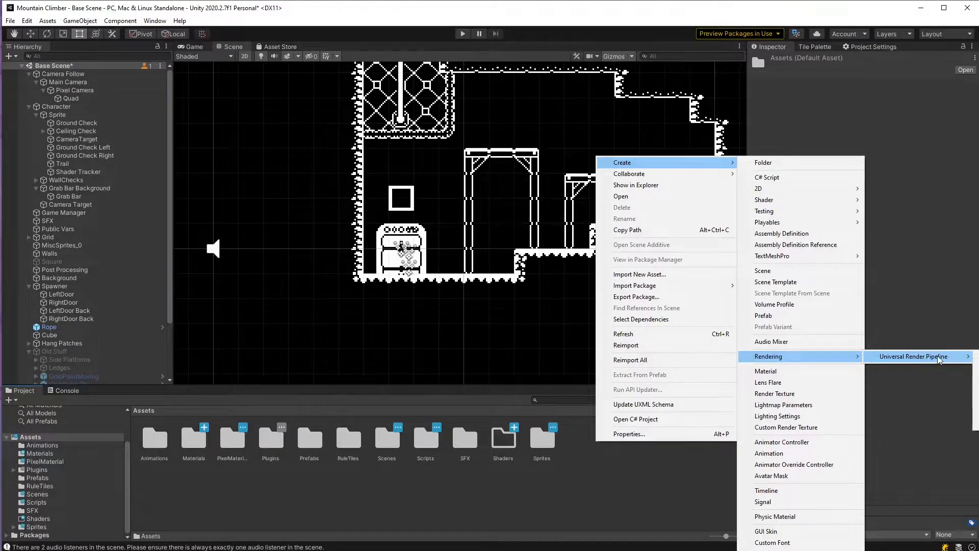
right_click(167, 488)
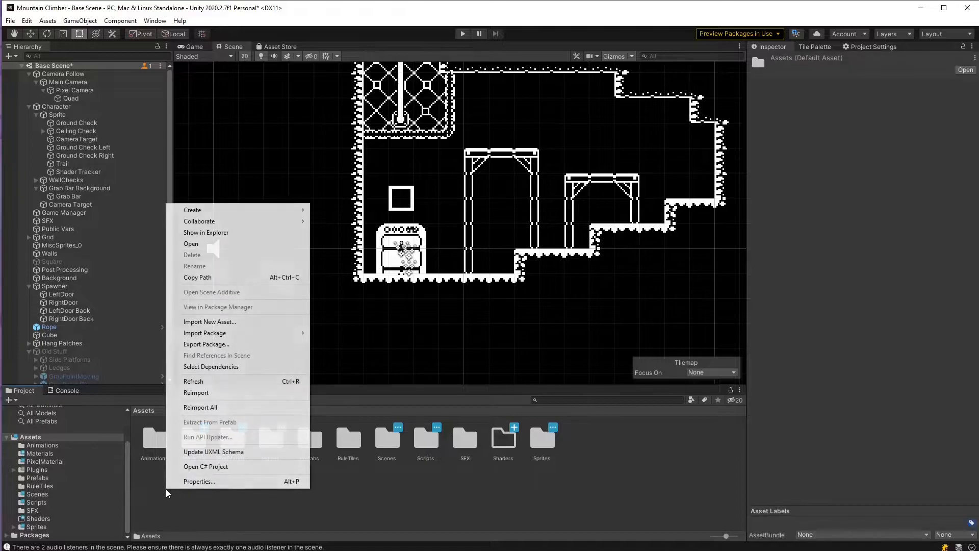
mouse_move(195, 219)
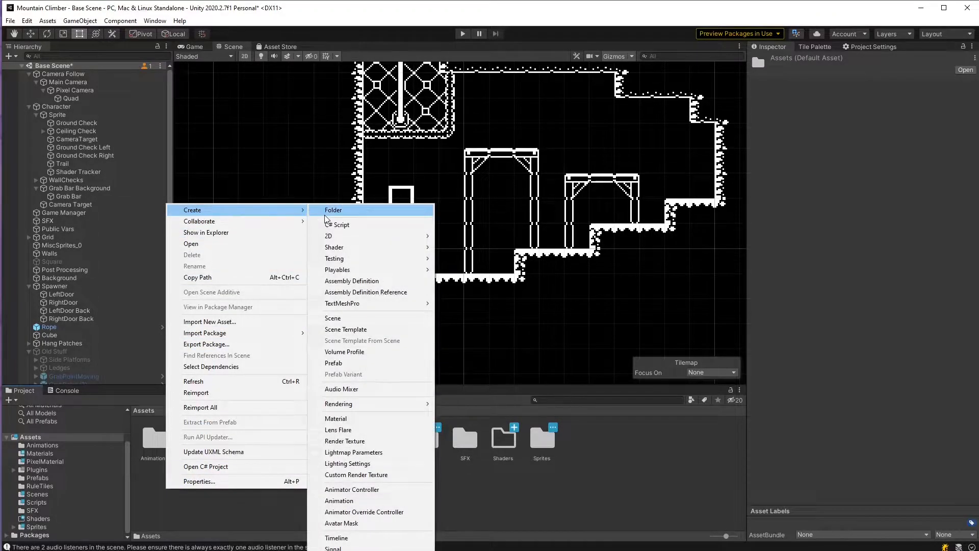
mouse_move(359, 405)
mouse_move(485, 405)
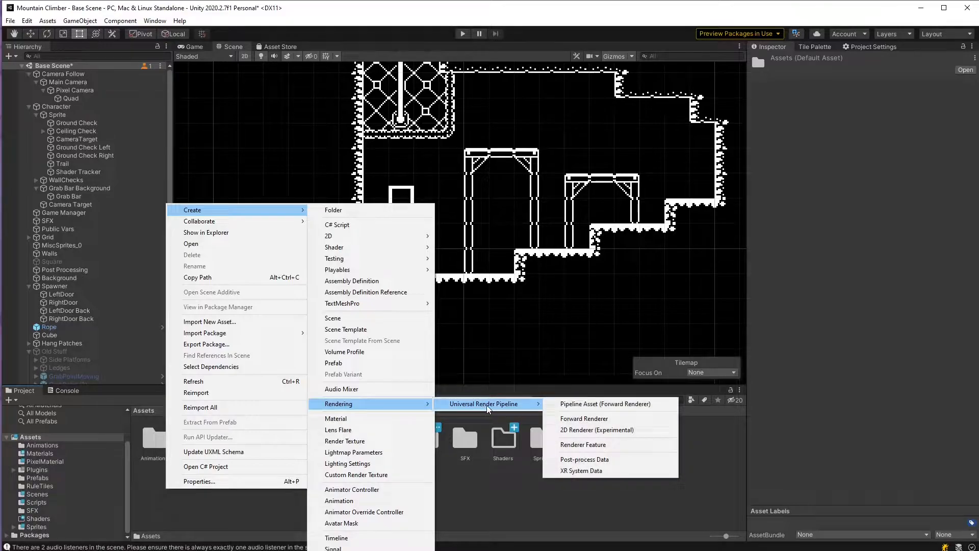
left_click(594, 404)
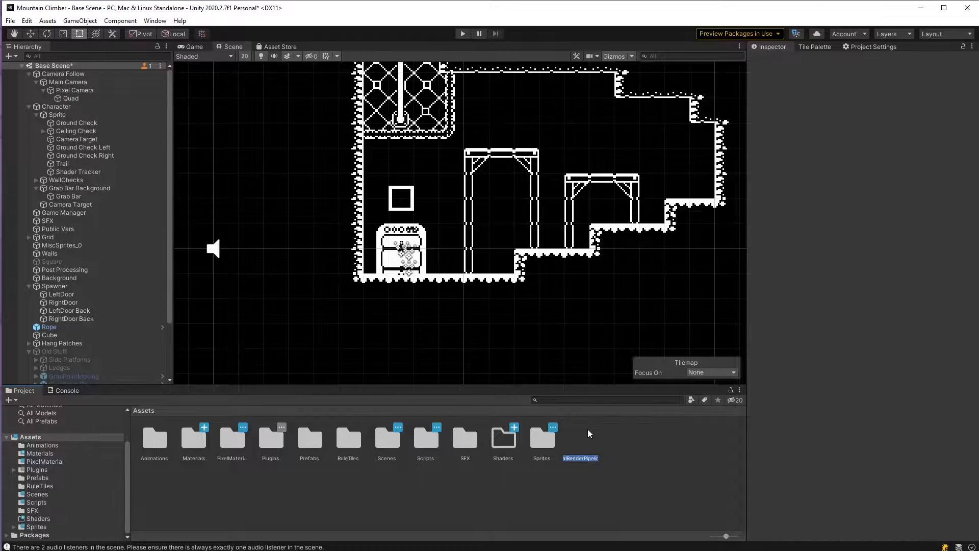
left_click(588, 429)
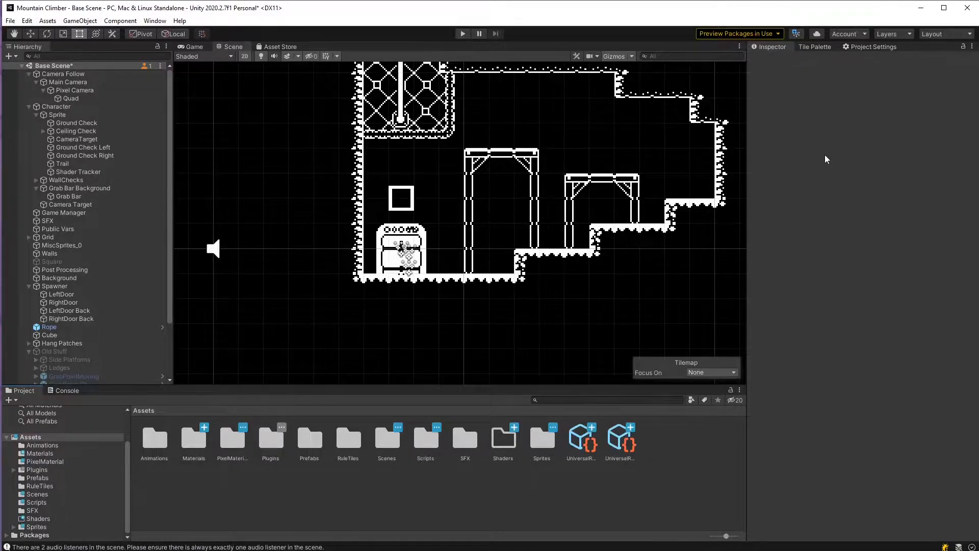
Assign the UniversalRenderPipelineAsset as the Scriptable Render Pipeline in the project's Graphics settings.
left_click(866, 46)
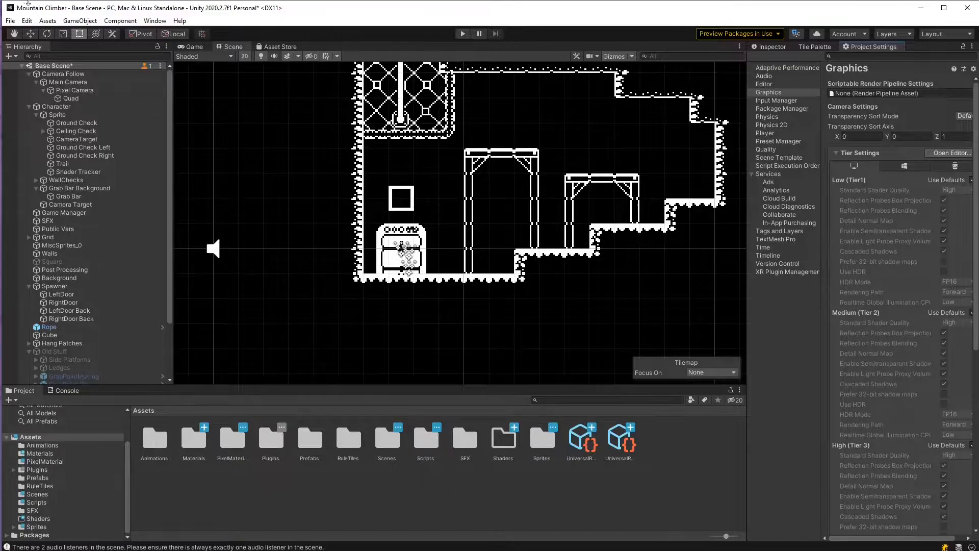
left_click(26, 20)
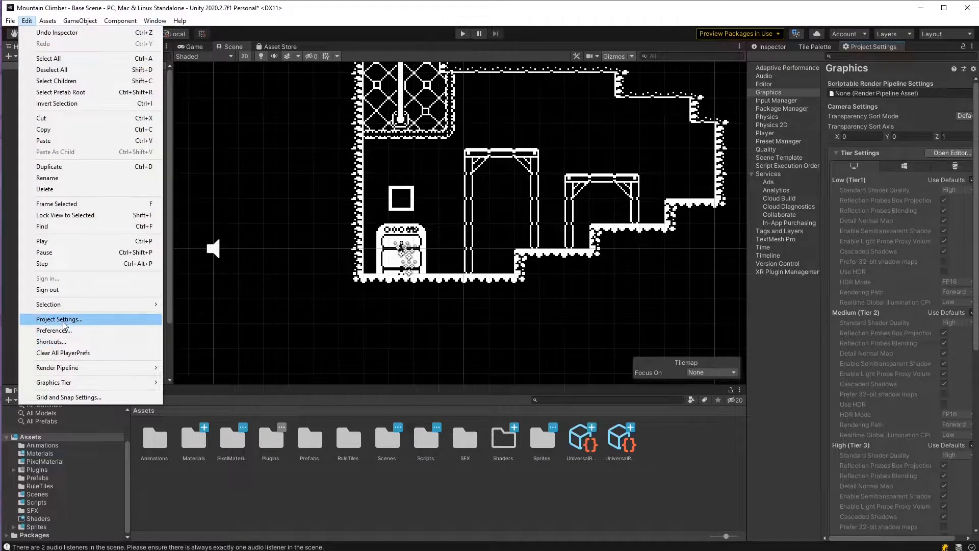
left_click(64, 321)
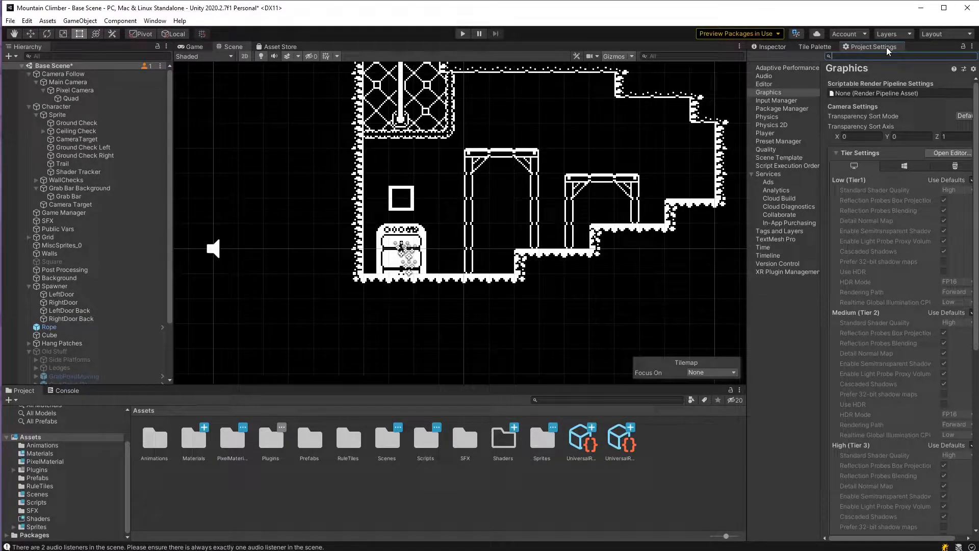
left_click(770, 92)
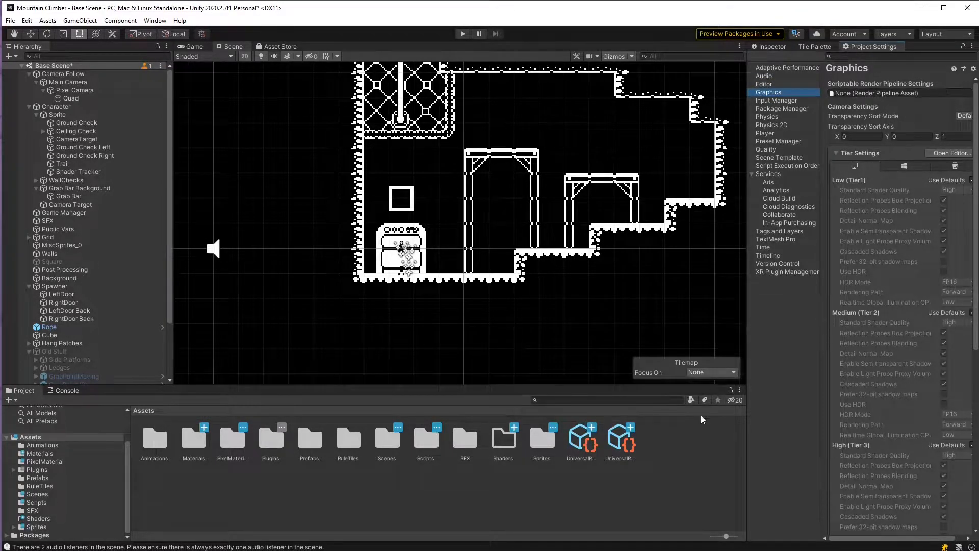
left_click_drag(584, 445, 859, 97)
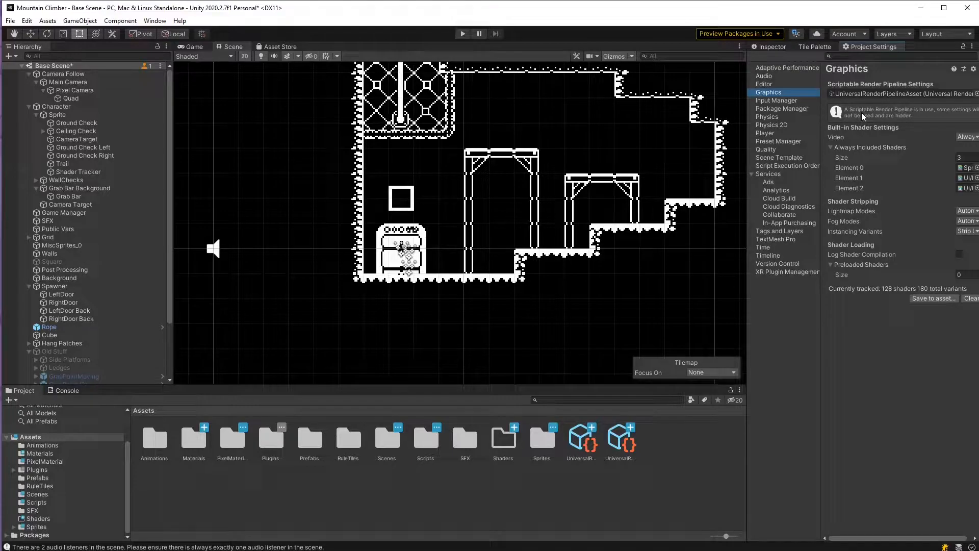
Create a Shader Sub Graph named ColorMapper in the Shaders folder and open it for editing.
left_click(42, 520)
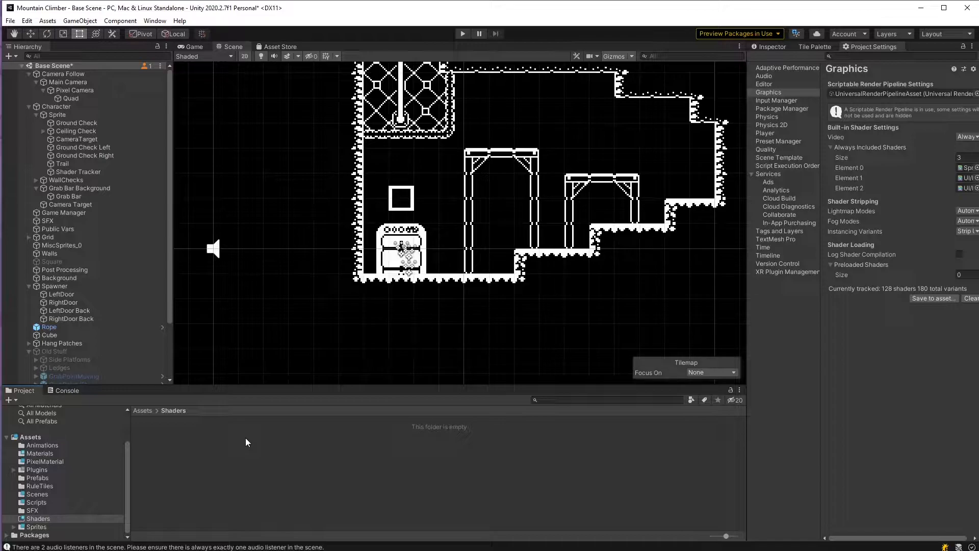
right_click(227, 442)
mouse_move(275, 168)
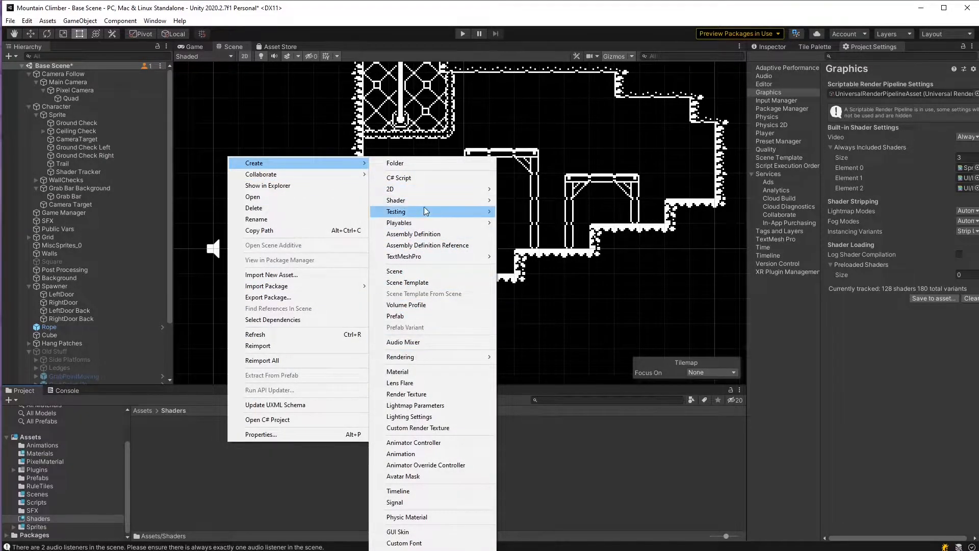
mouse_move(434, 204)
left_click(518, 272)
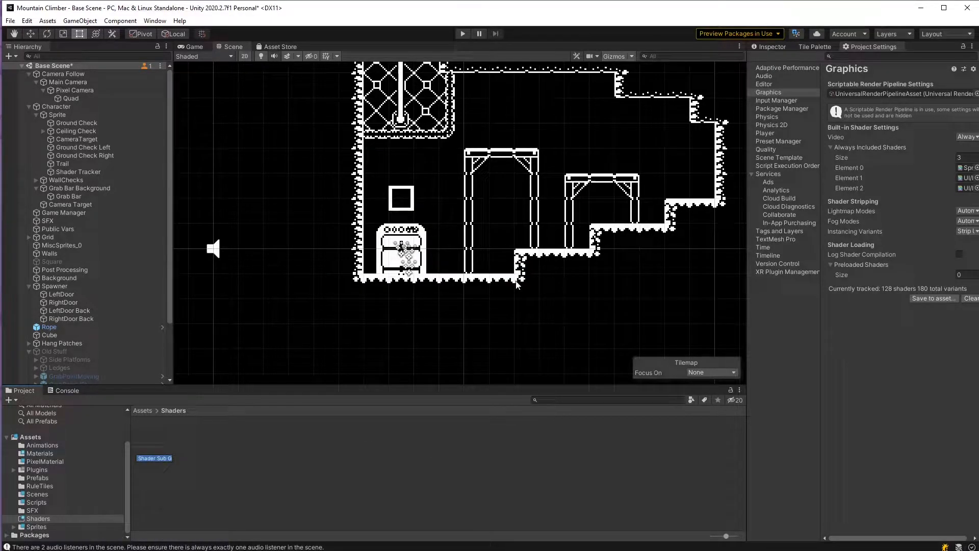
type("ColorMapper")
key("Return")
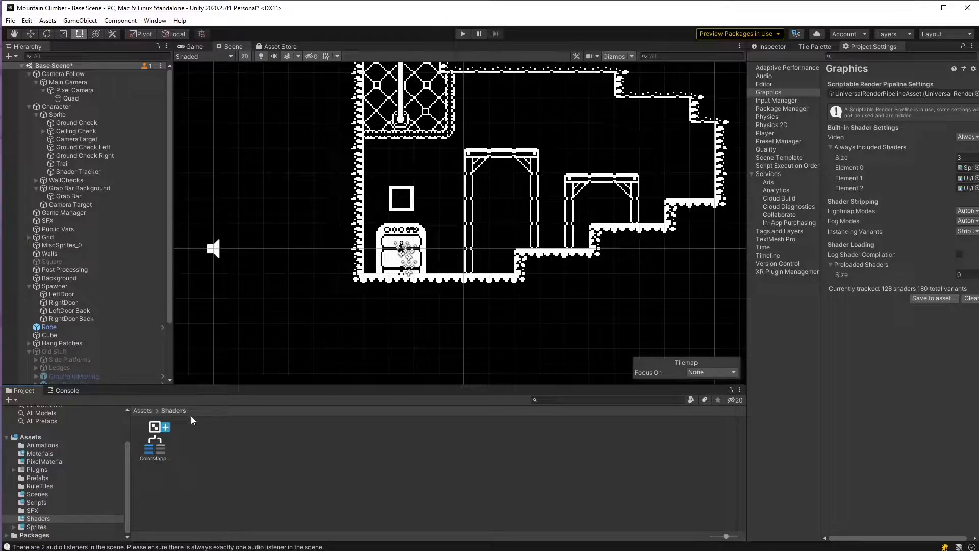
double_click(156, 444)
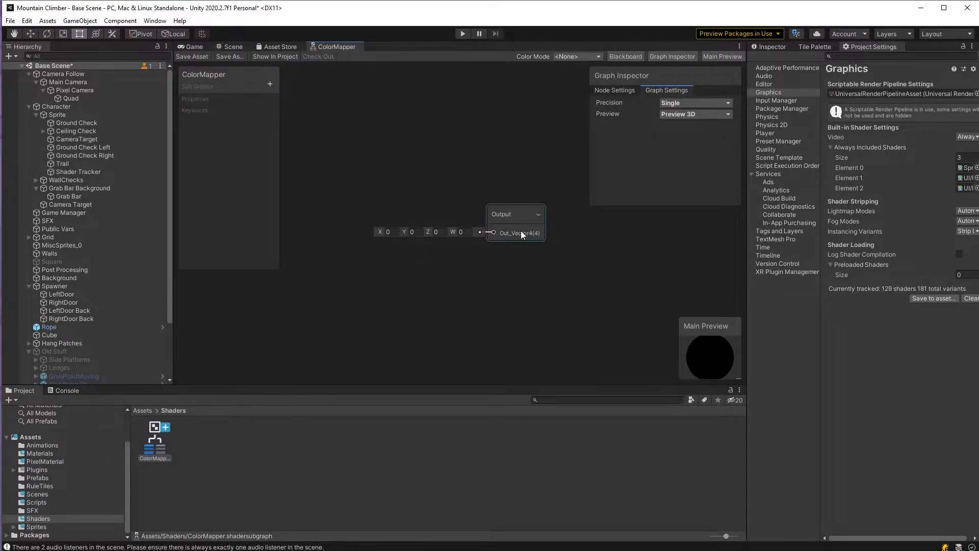
middle_click_drag(350, 238, 503, 279)
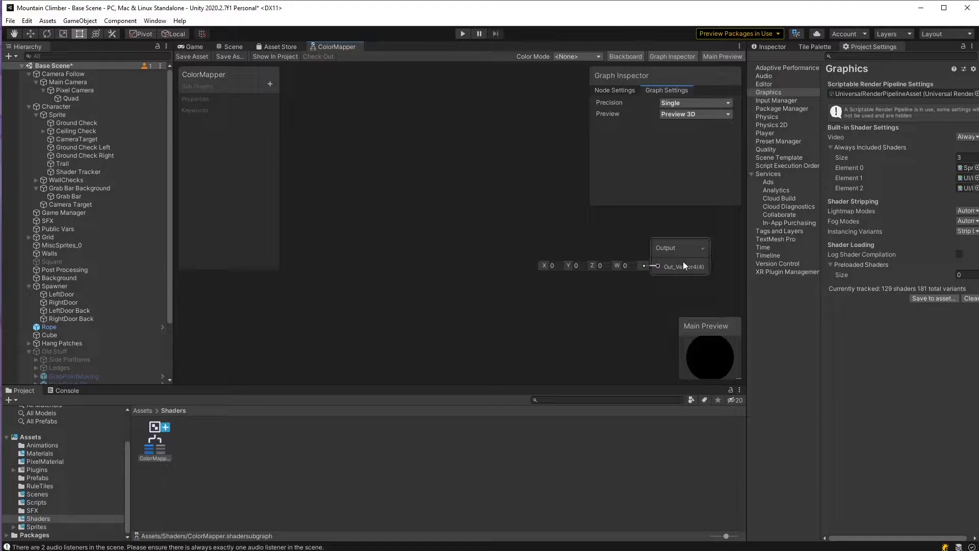
Add a Texture 2D property to the ColorMapper sub graph, keeping the default name Texture2D.
scroll(690, 252, "down", 5)
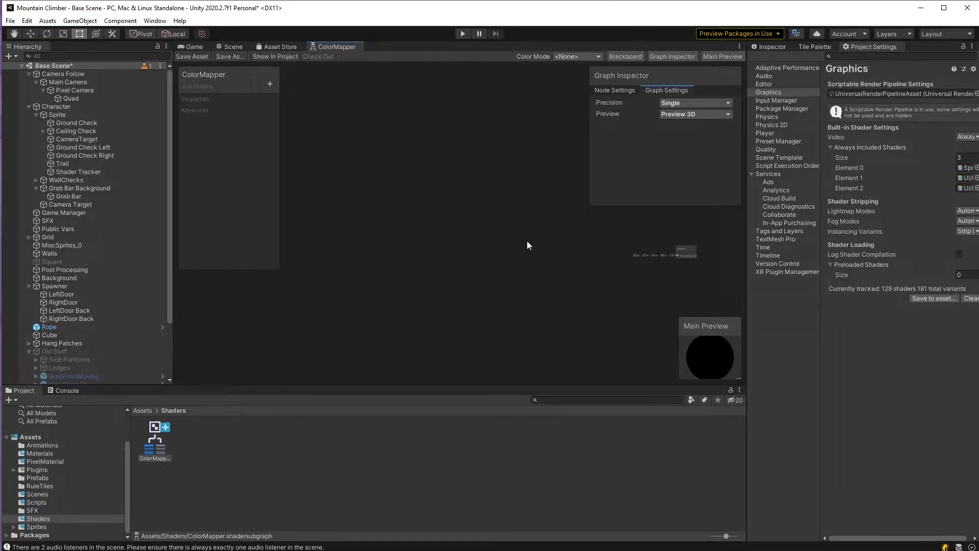
left_click(268, 88)
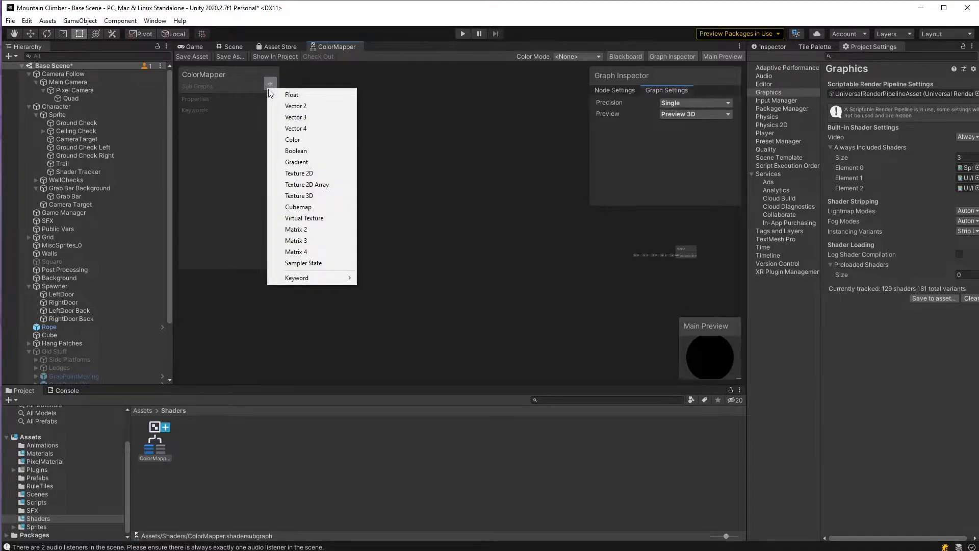
left_click(309, 174)
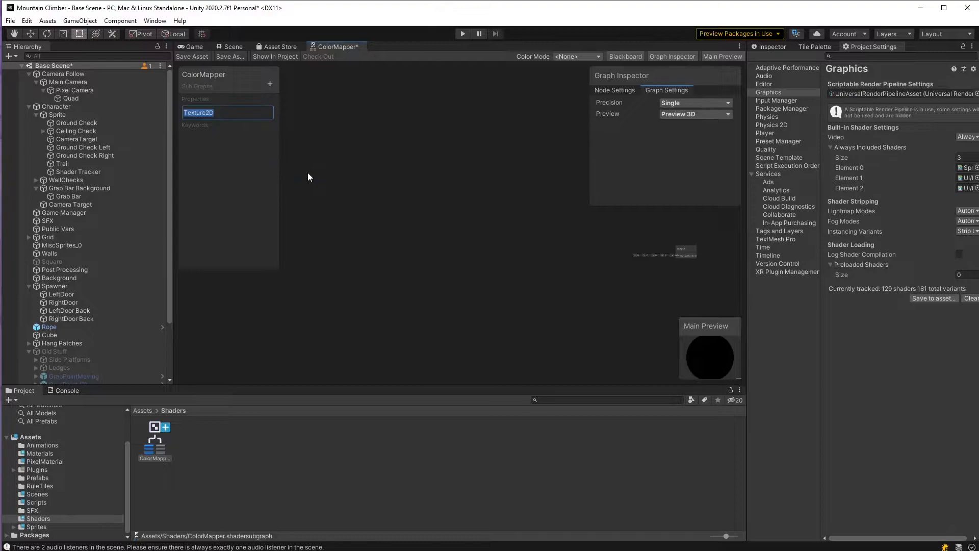
key("Return")
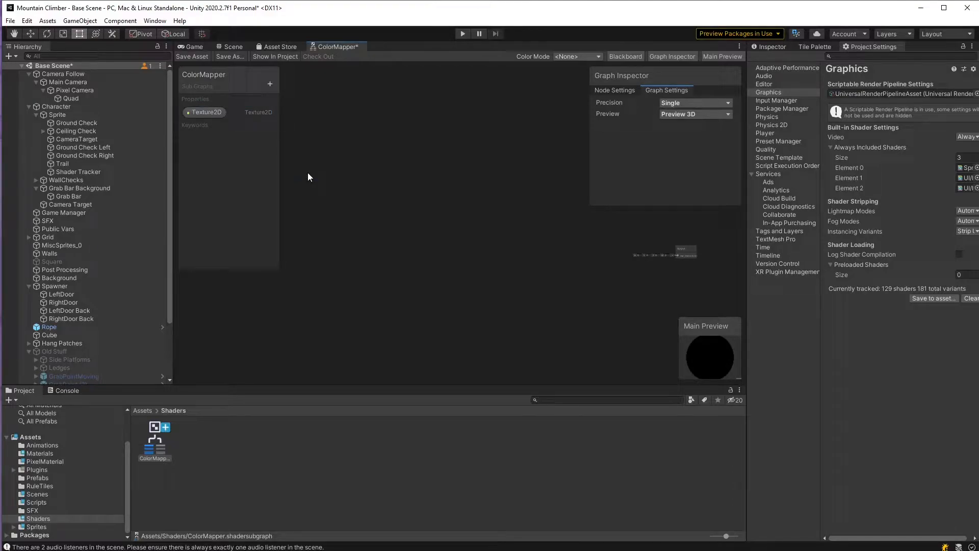
Set the default texture of the Texture2D property to the MiscSprites texture from Assets/Sprites.
left_click(631, 94)
left_click(261, 112)
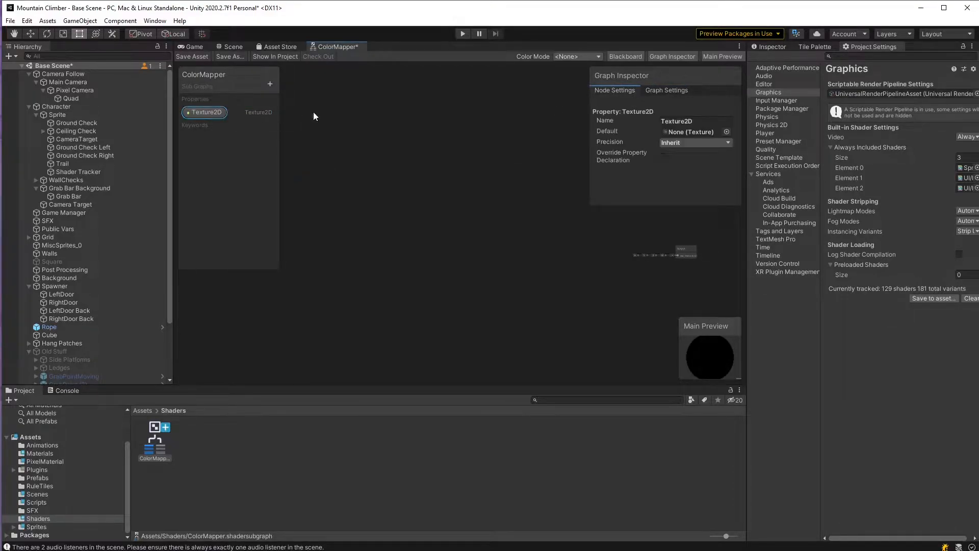
left_click(727, 133)
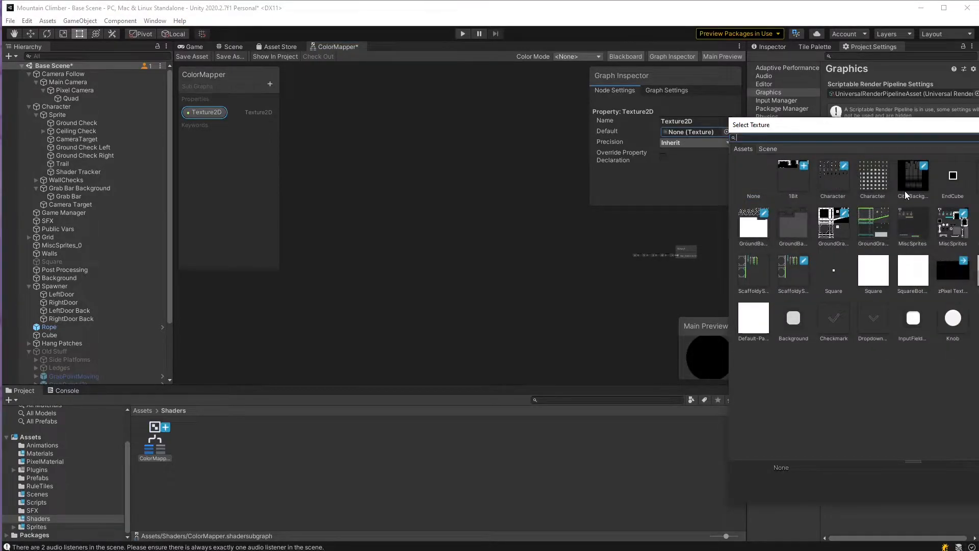
left_click(942, 231)
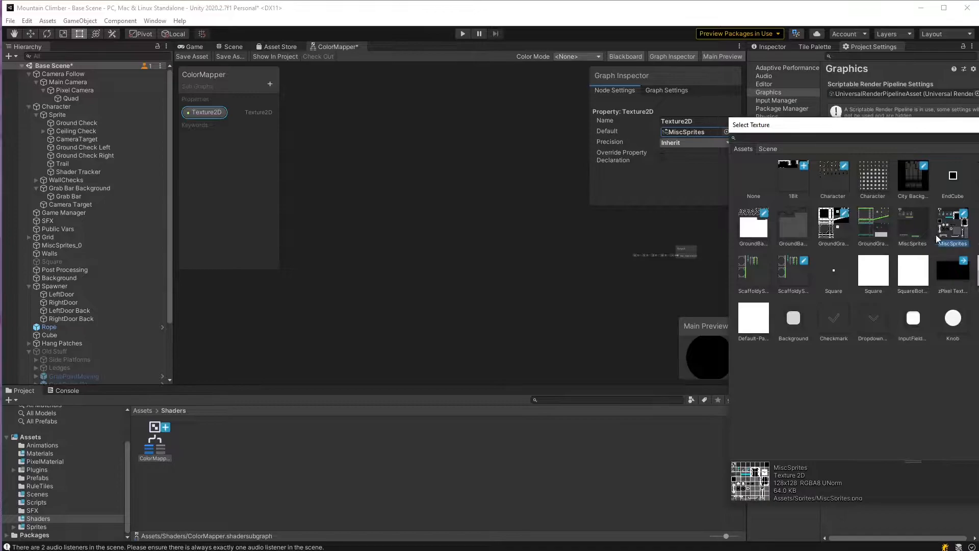
left_click(978, 125)
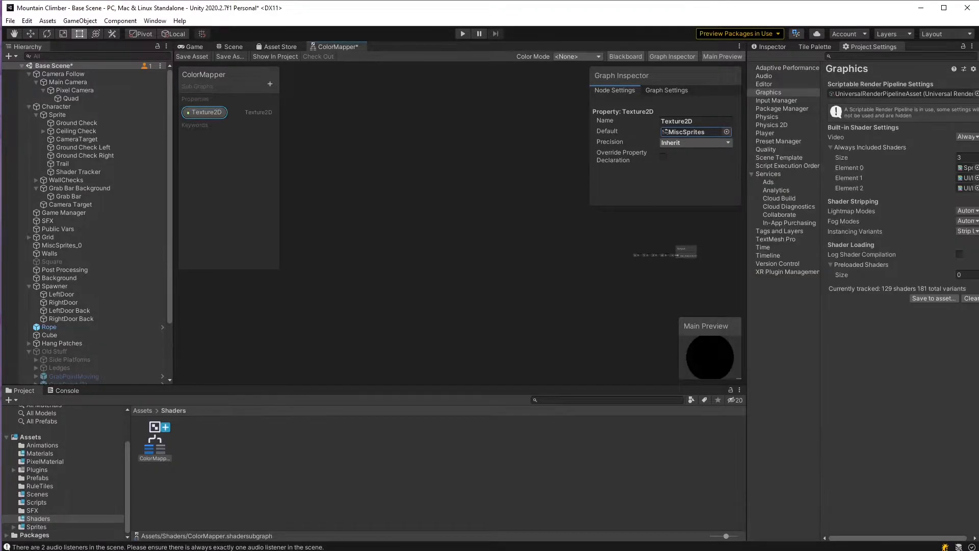
Add a Color property named "Target Color 1" to the sub graph.
left_click(270, 85)
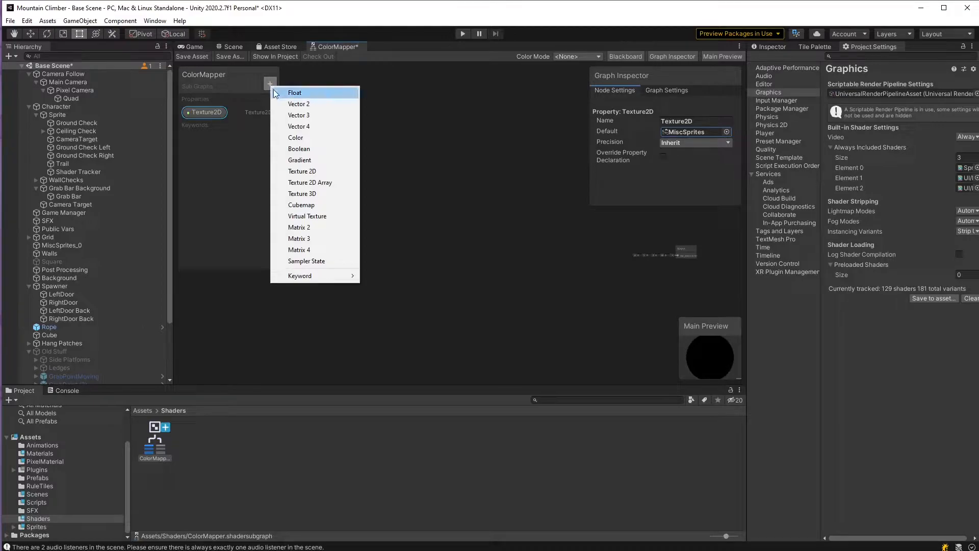
left_click(299, 138)
type("Target Color")
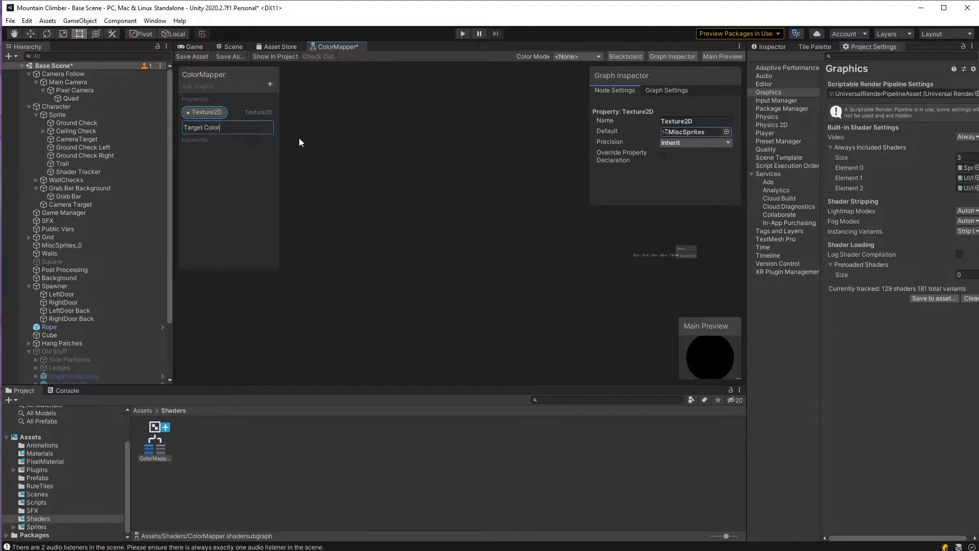
type(" 1")
key("Return")
Duplicate the Target Color 1 property and rename the copy "Target Color 2".
left_click(271, 85)
left_click(210, 137)
left_click(209, 127)
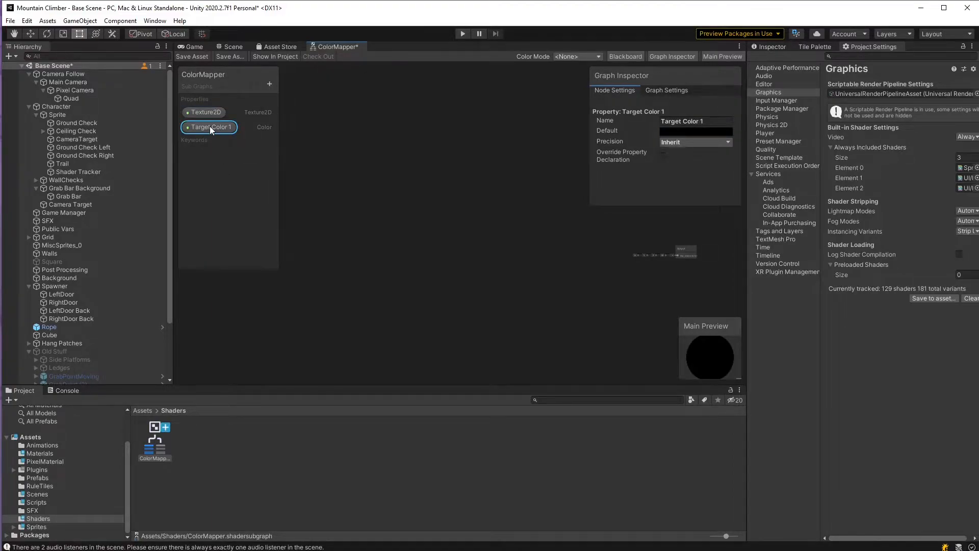
key("ctrl+d")
left_click(232, 142)
double_click(235, 143)
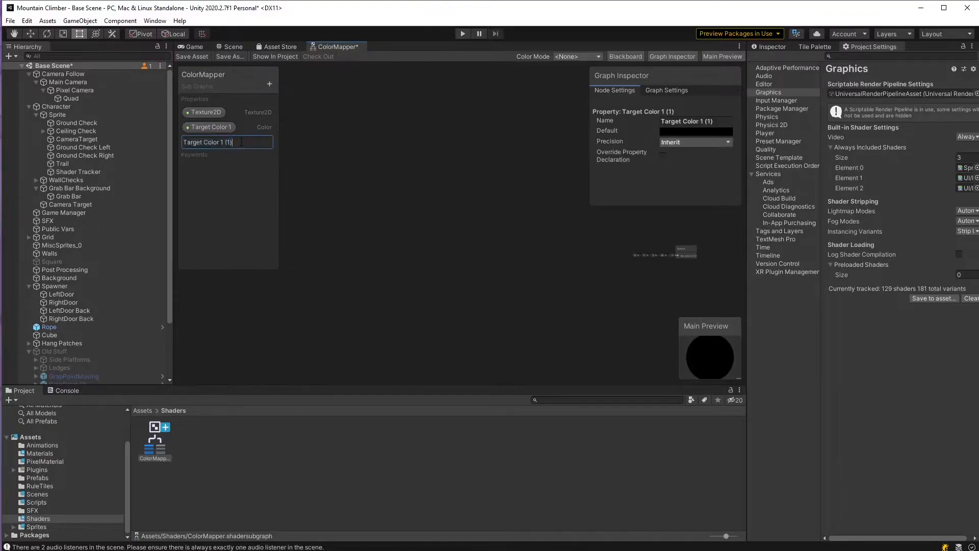
key("BackSpace")
key("BackSpace")
key("BackSpace")
key("BackSpace")
key("BackSpace")
type("2")
key("Return")
Place the Texture2D property as a node in the graph, well ahead of the Output node.
left_click(212, 113)
left_click_drag(333, 204, 460, 271)
middle_click_drag(561, 314, 406, 274)
left_click_drag(306, 237, 313, 241)
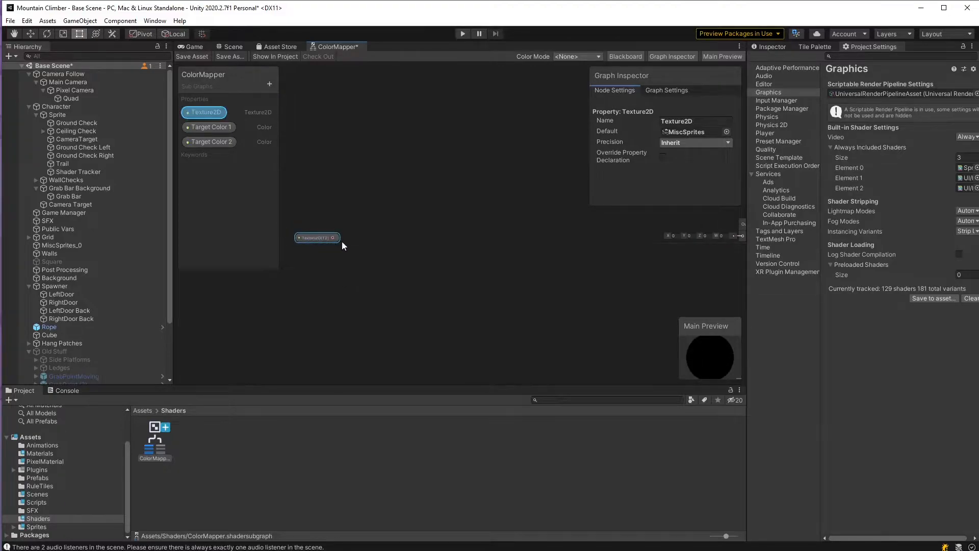
middle_click_drag(399, 248, 389, 248)
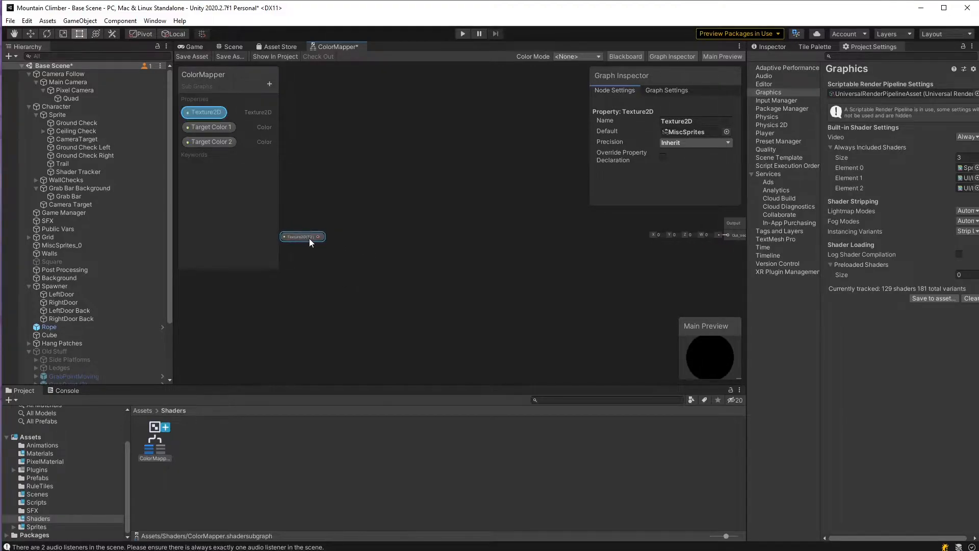
Add a Sample Texture 2D node beside the Texture2D property node and connect the property to its Texture input.
left_click(355, 229)
key("space")
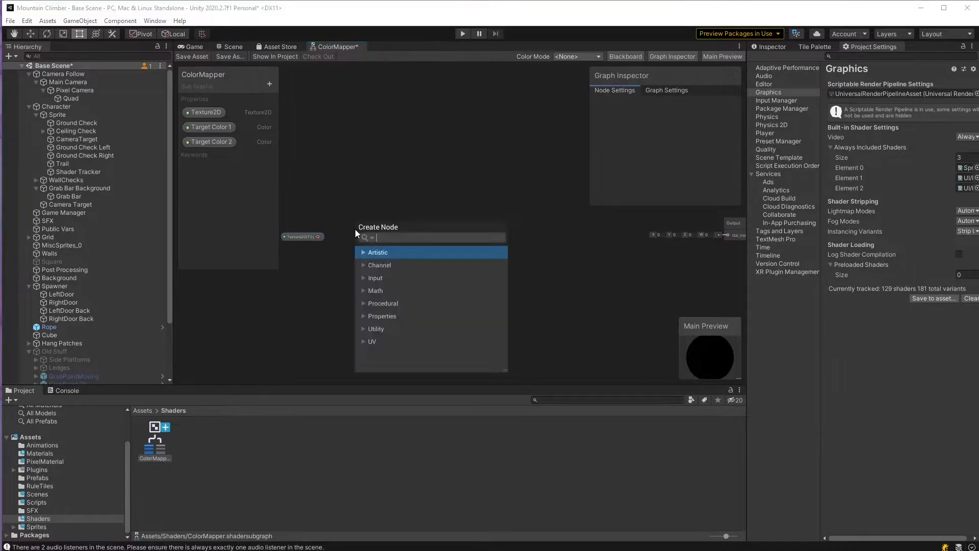
type("sample t")
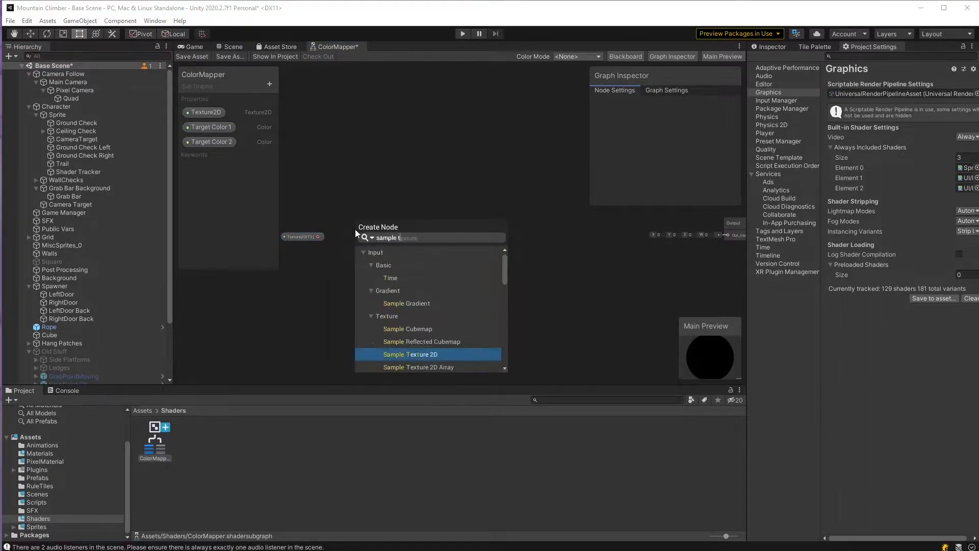
key("Return")
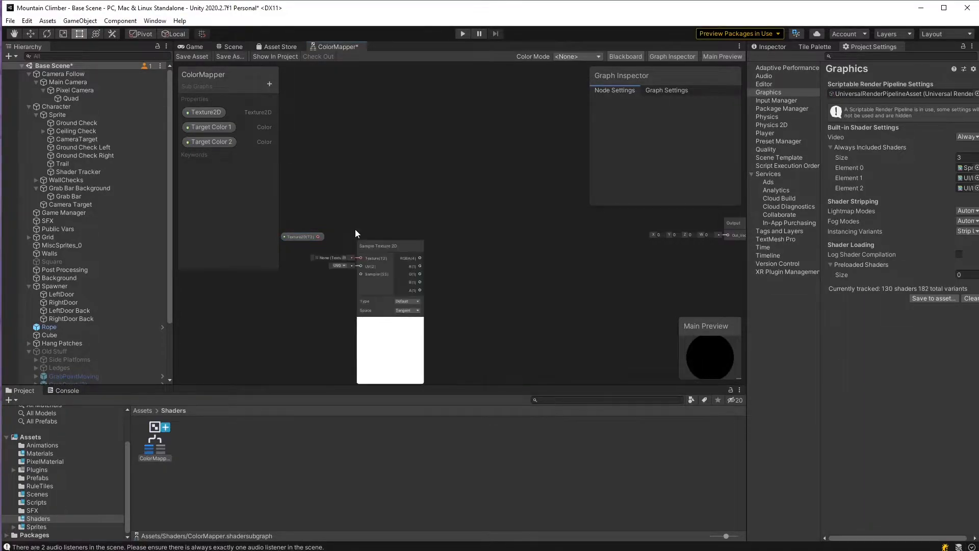
left_click_drag(369, 243, 398, 229)
scroll(320, 241, "up", 3)
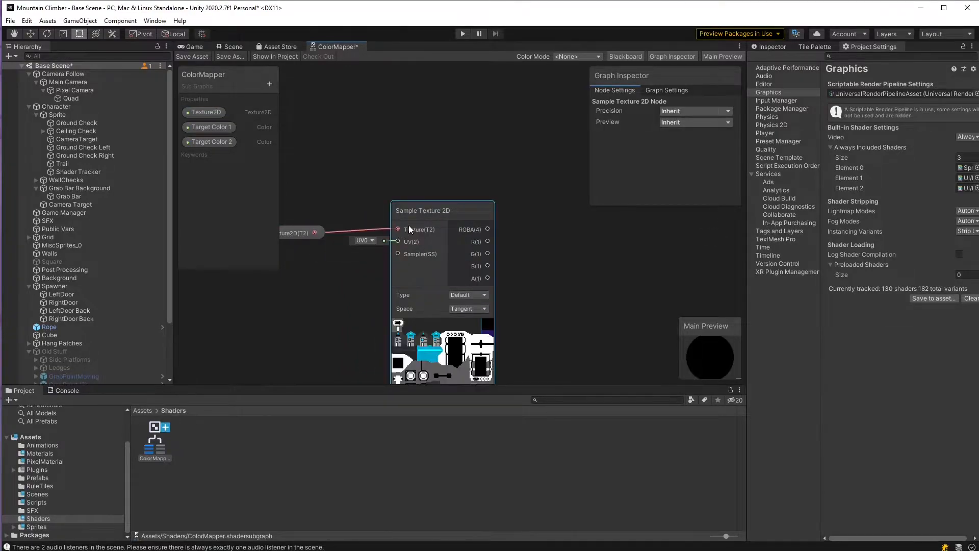
Examine the sprite colours in the Sample Texture 2D node's preview up close.
key("f")
scroll(424, 240, "up", 5)
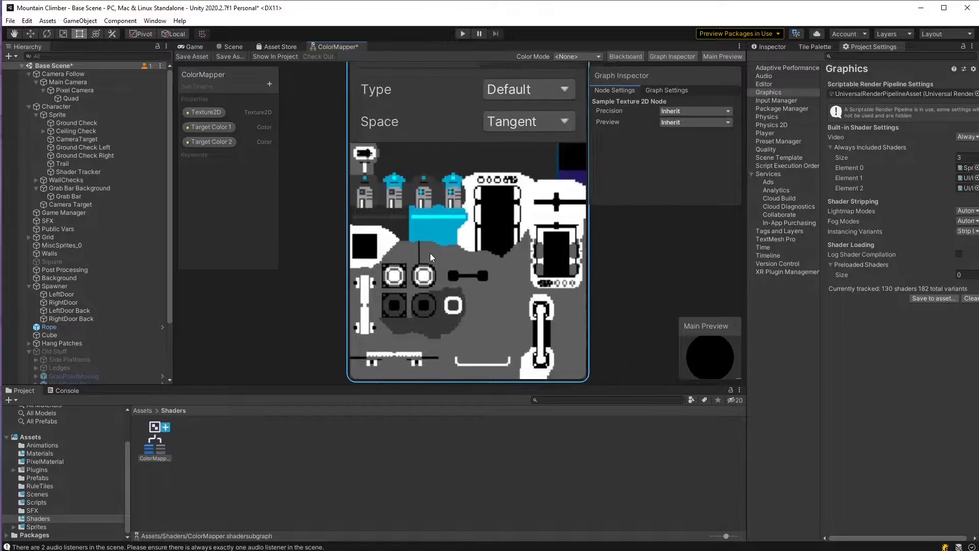
middle_click_drag(437, 251, 434, 251)
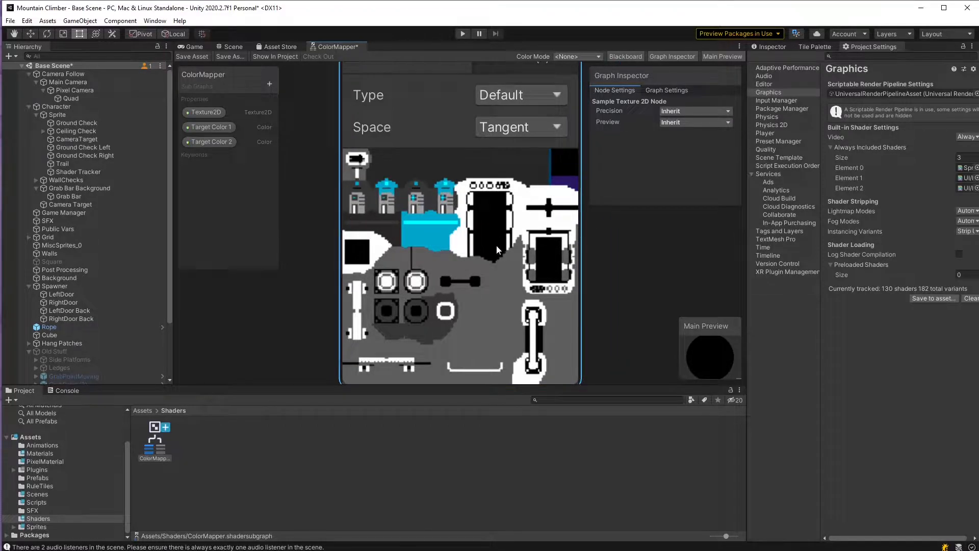
middle_click_drag(461, 301, 482, 283)
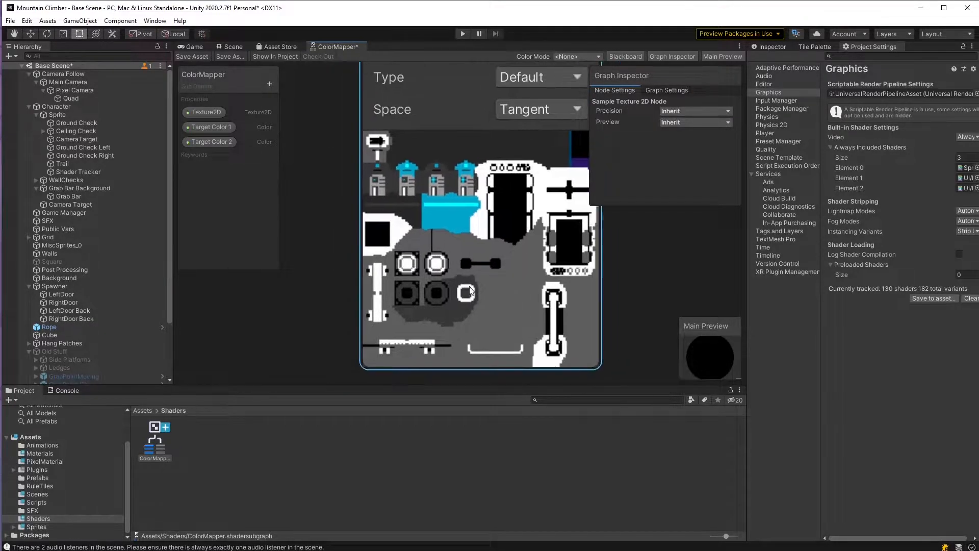
middle_click_drag(520, 243, 505, 260)
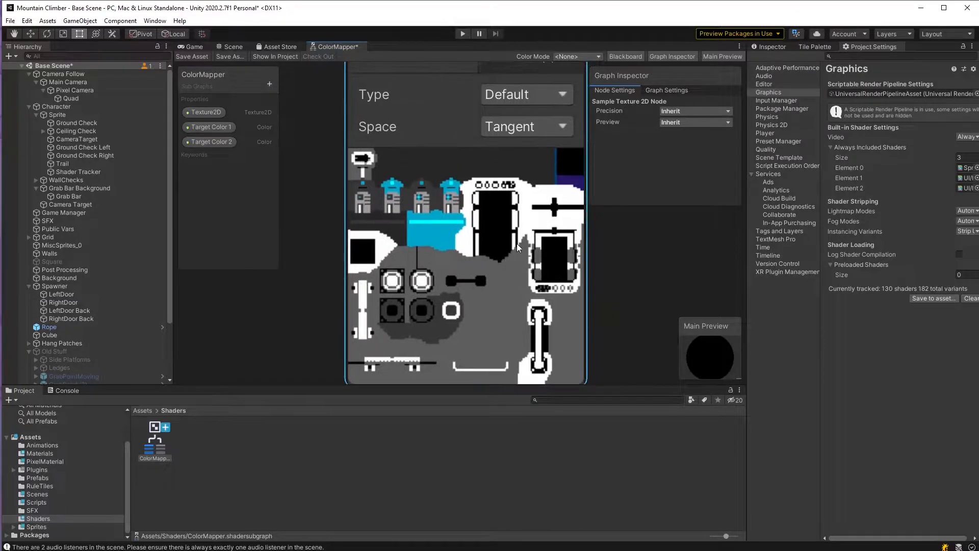
middle_click_drag(498, 246, 469, 250)
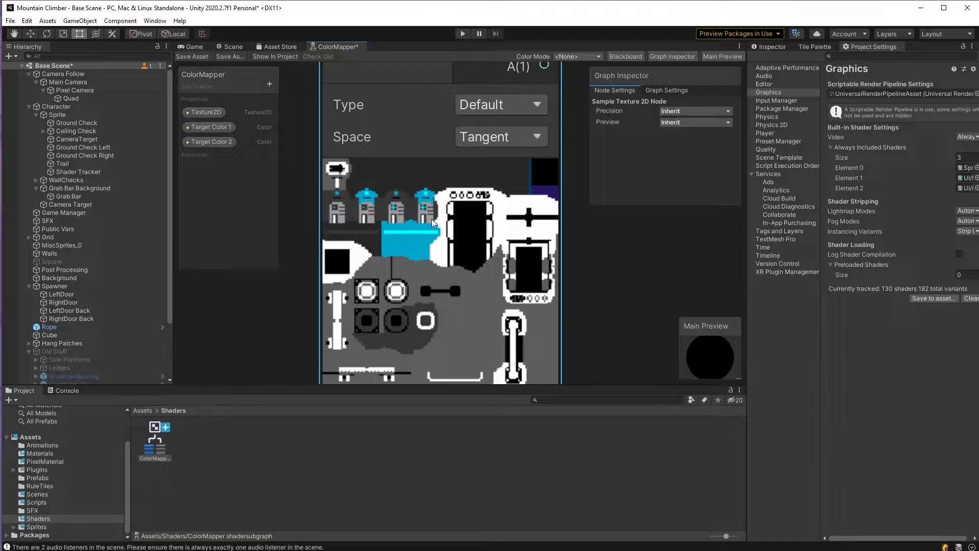
scroll(425, 195, "down", 5)
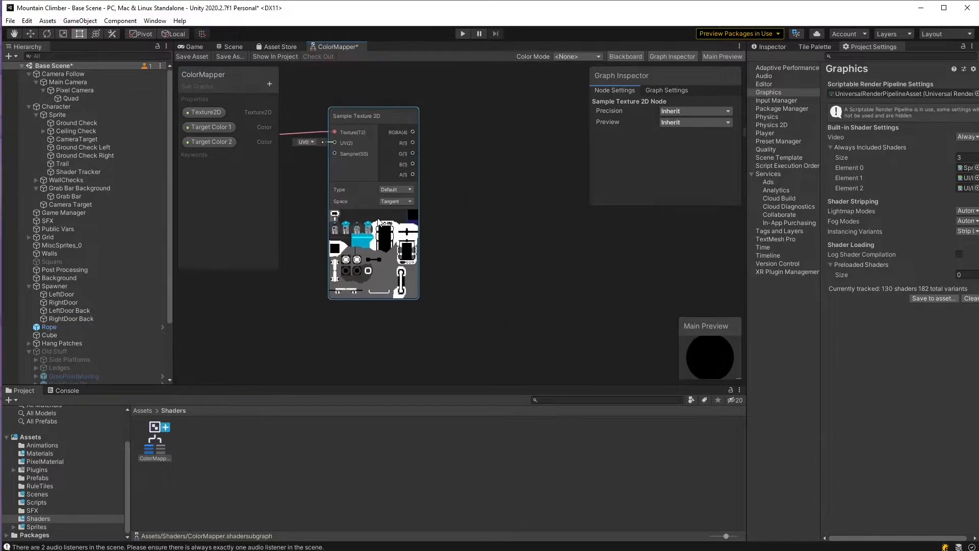
middle_click_drag(450, 160, 428, 169)
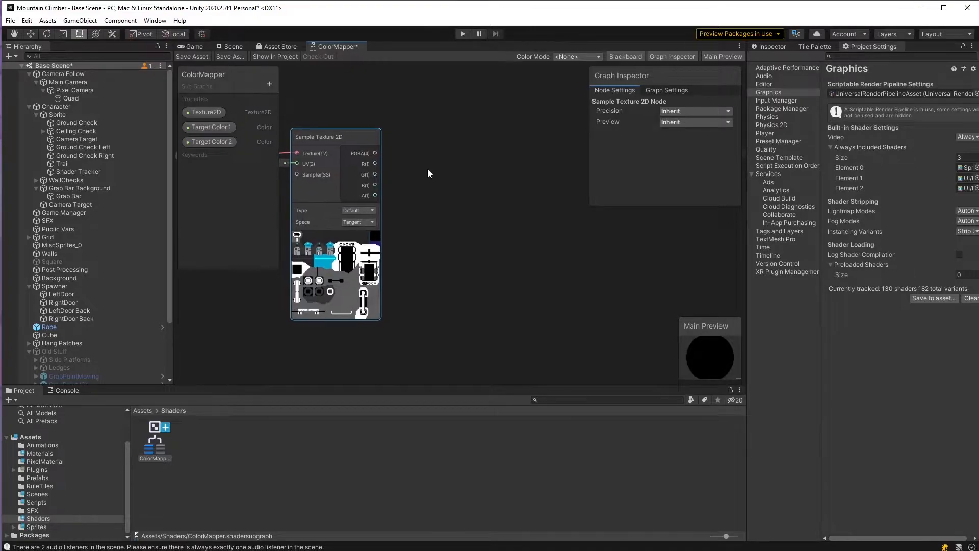
middle_click_drag(339, 247, 363, 243)
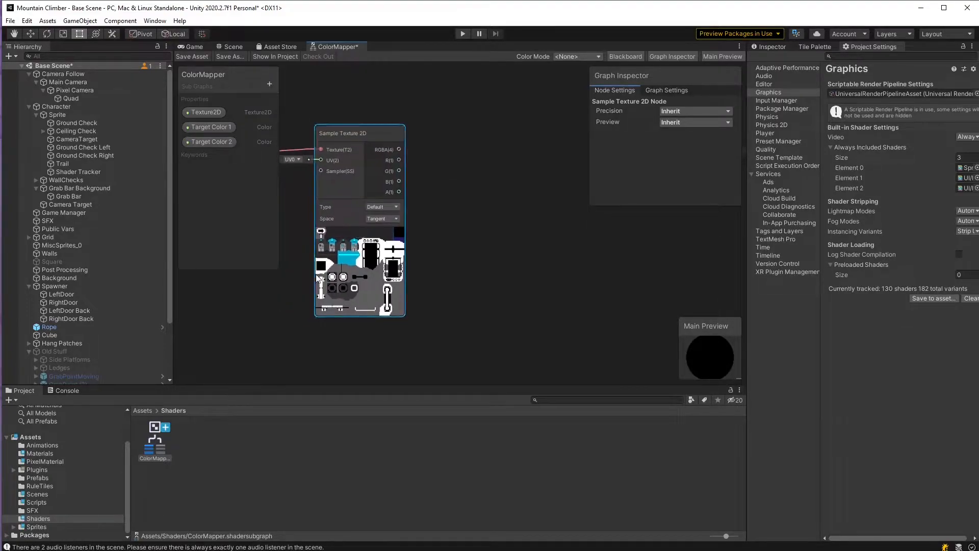
middle_click_drag(469, 162, 459, 164)
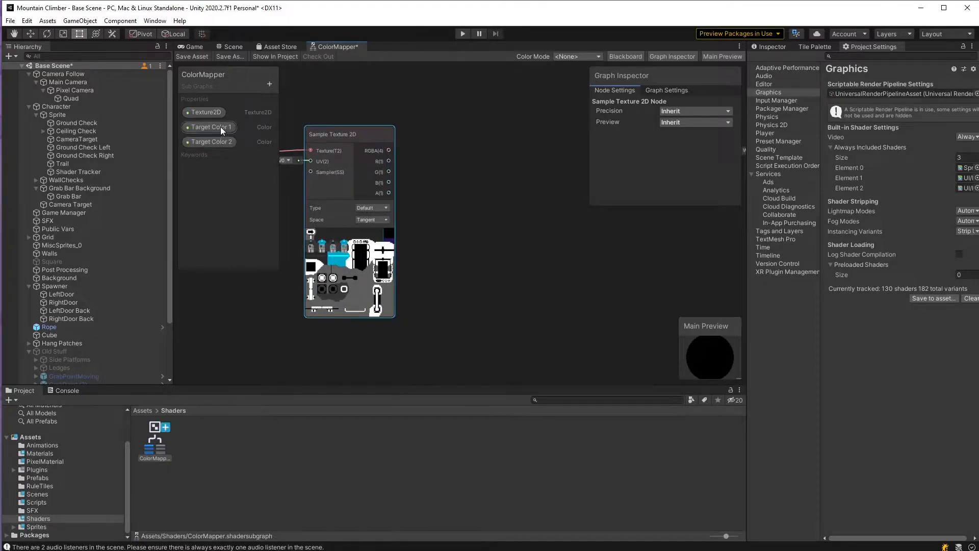
left_click(451, 134)
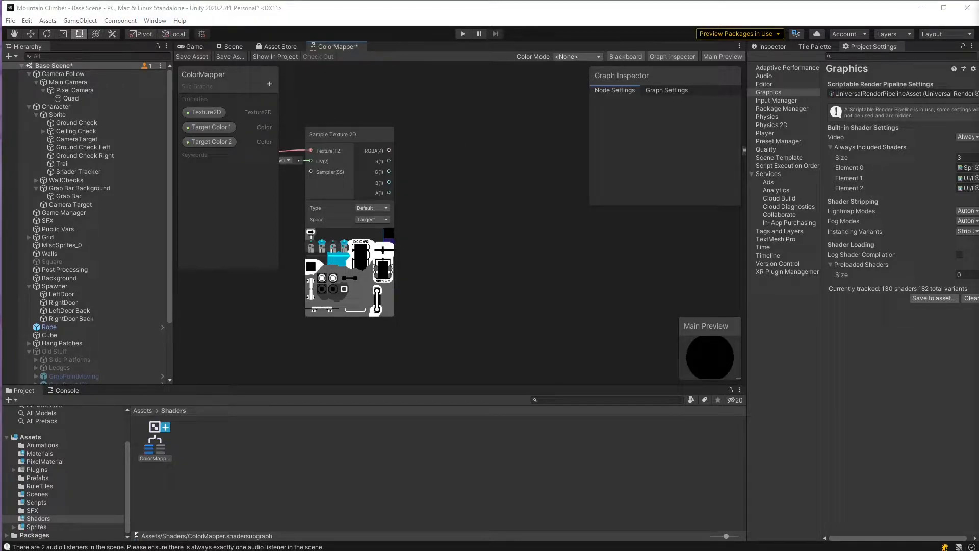
key("space")
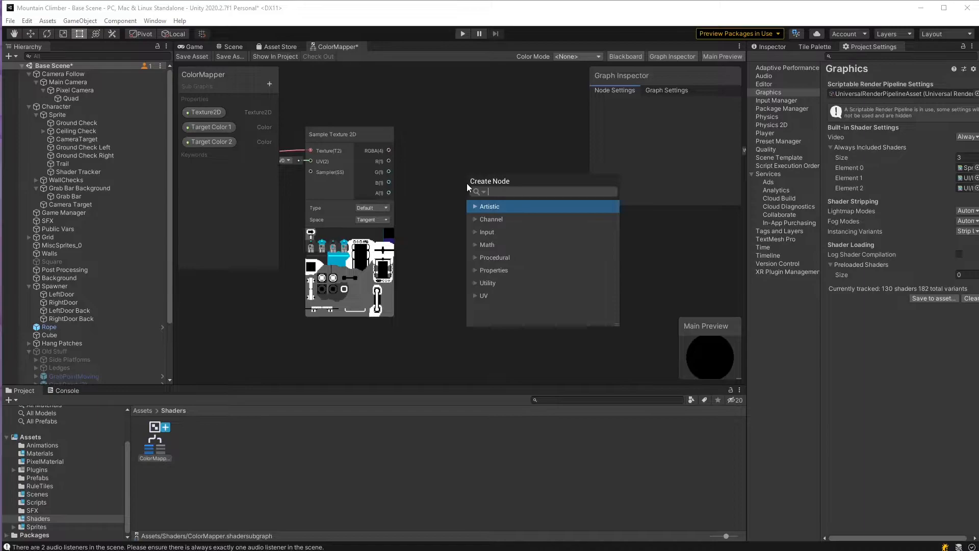
type("colorma")
key("Return")
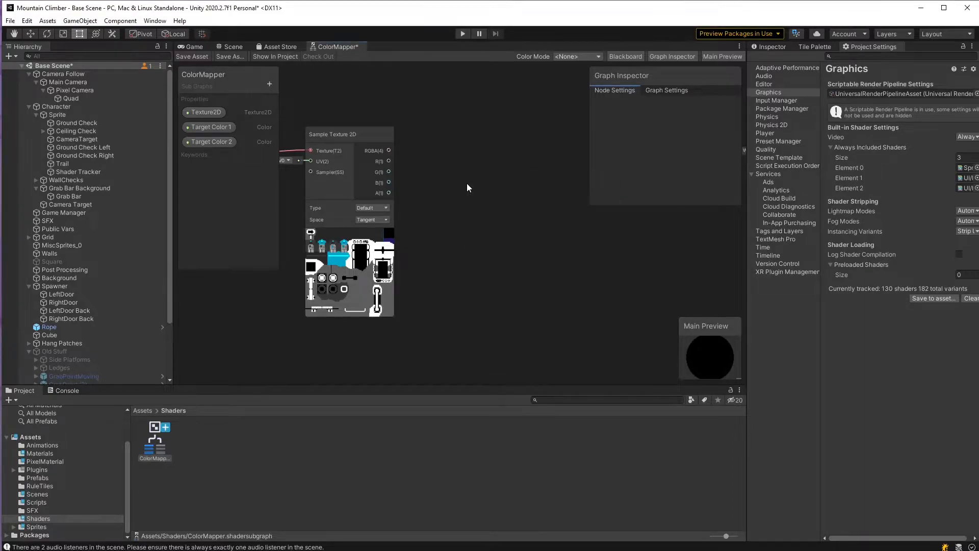
Add a Color Mask node between Sample Texture 2D and Output, and connect the sampler's RGBA output to its In input.
key("space")
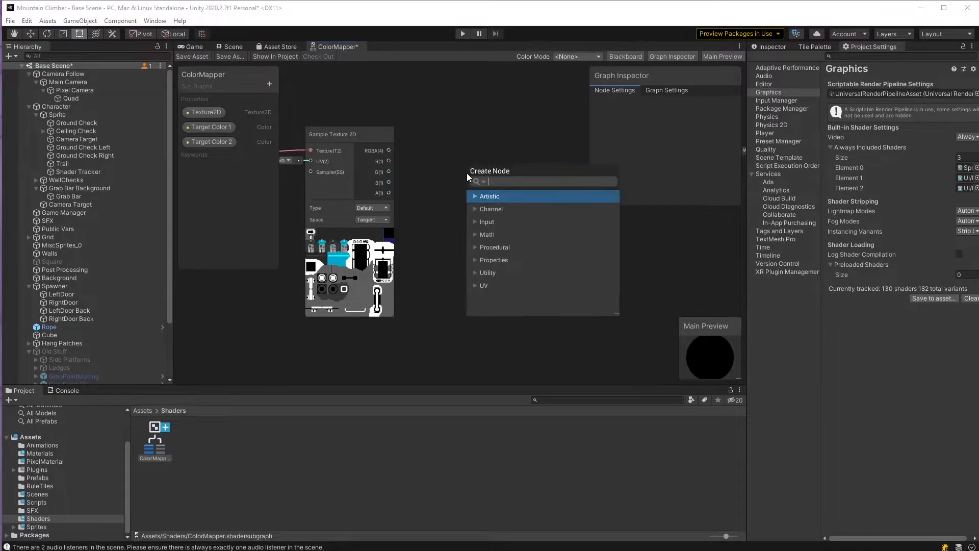
type("color")
key("Down")
key("Down")
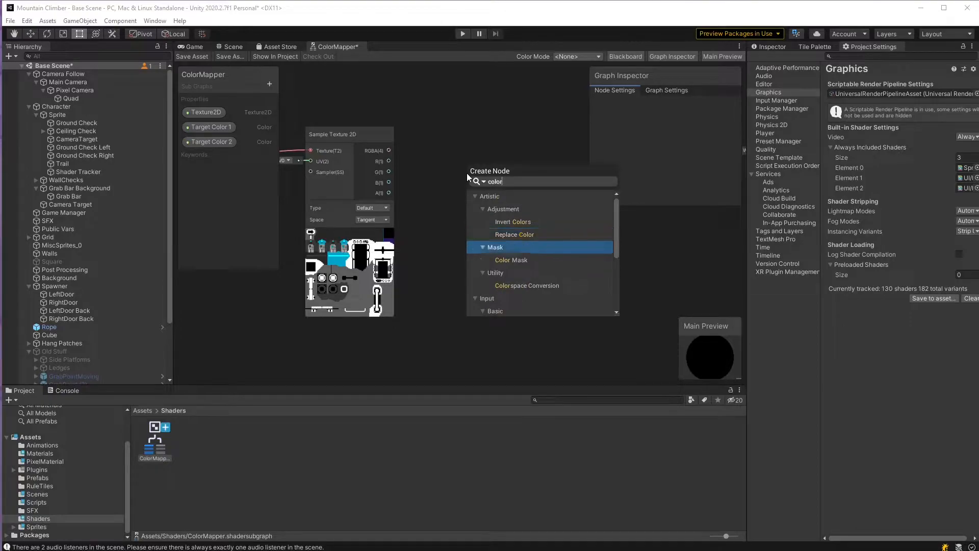
key("Return")
left_click_drag(498, 189, 523, 99)
middle_click_drag(504, 274, 419, 256)
left_click_drag(435, 87, 465, 162)
middle_click_drag(464, 370, 464, 341)
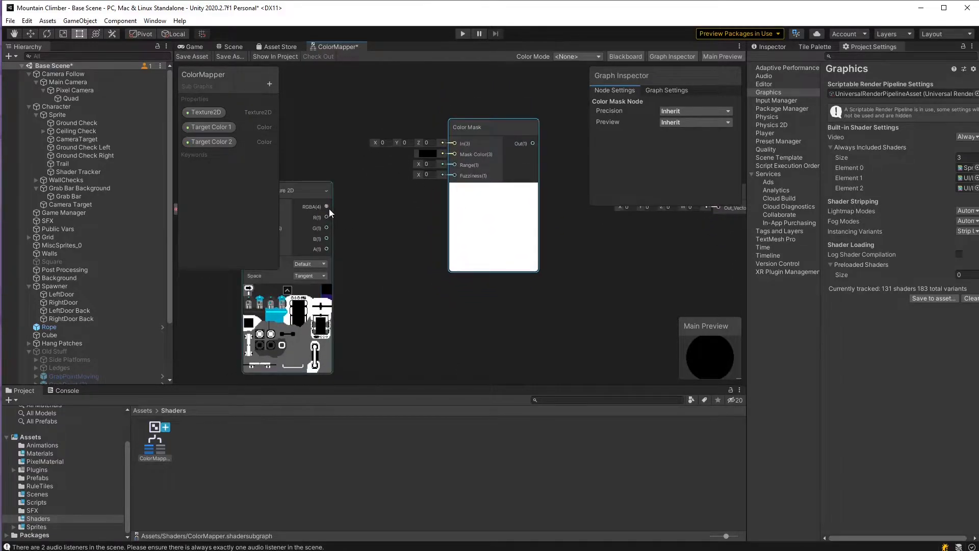
left_click_drag(326, 207, 454, 144)
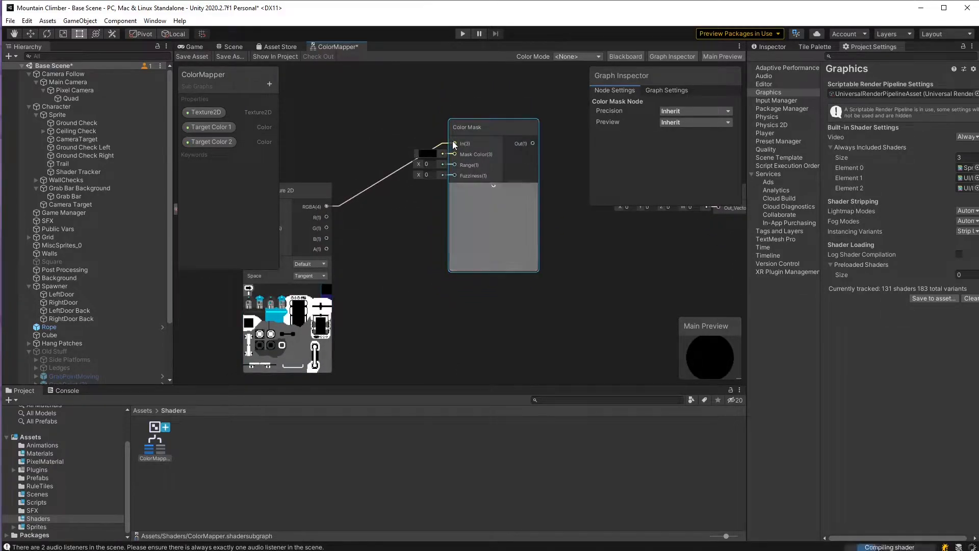
Set the Color Mask node's Mask Color to black (hex 000000).
left_click(426, 155)
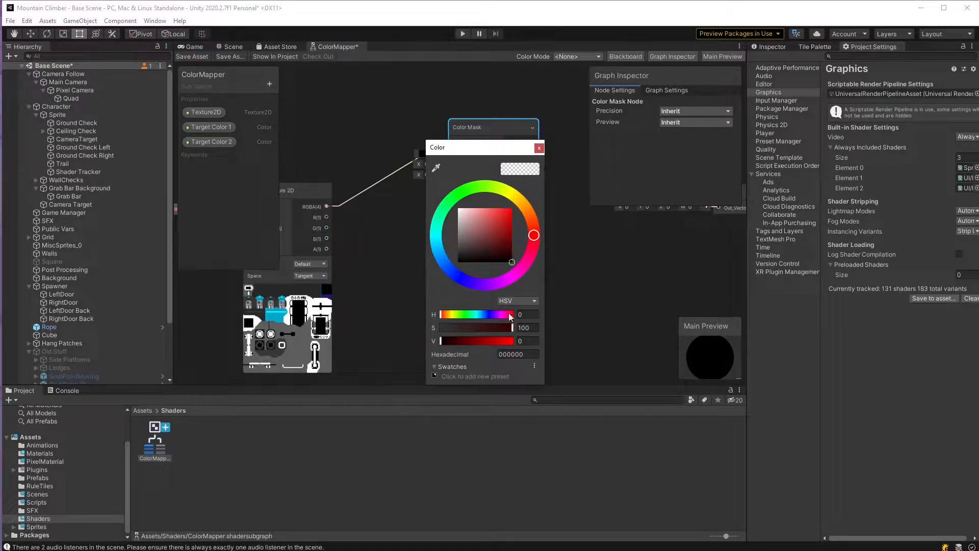
left_click_drag(494, 252, 434, 286)
left_click_drag(443, 340, 525, 341)
left_click_drag(503, 218, 415, 308)
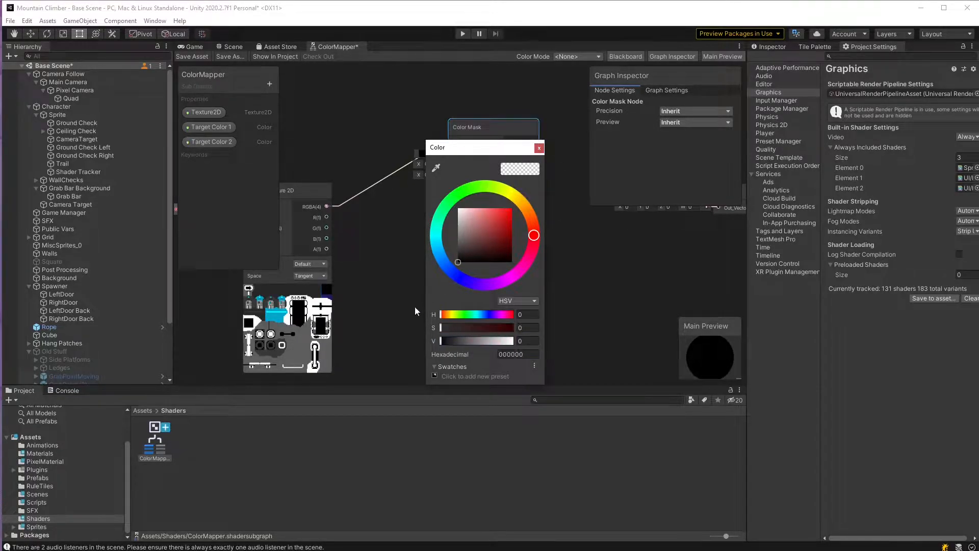
left_click(539, 149)
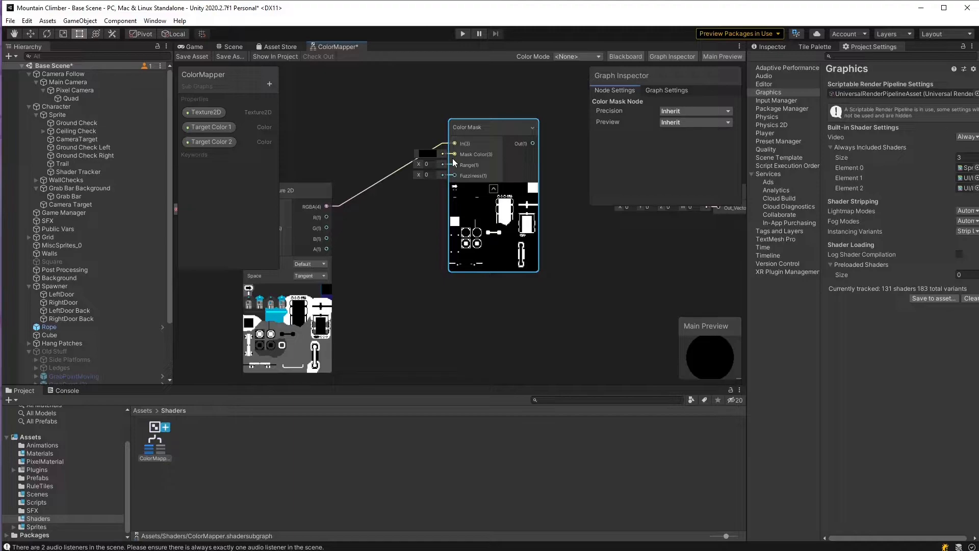
Move the Color Mask node closer to the Sample Texture 2D node.
middle_click_drag(469, 196, 456, 199)
left_click_drag(471, 134, 421, 146)
middle_click_drag(442, 287, 390, 268)
left_click_drag(372, 123, 352, 125)
middle_click_drag(353, 319, 464, 300)
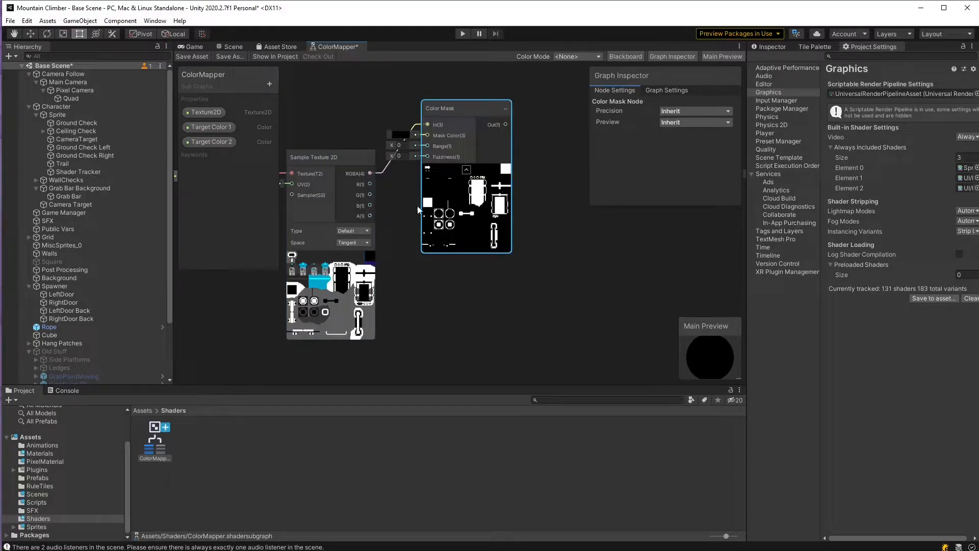
Compare the Sample Texture 2D preview with the Color Mask preview up close to check which pixels are masked.
scroll(401, 252, "up", 6)
middle_click_drag(372, 263, 388, 247)
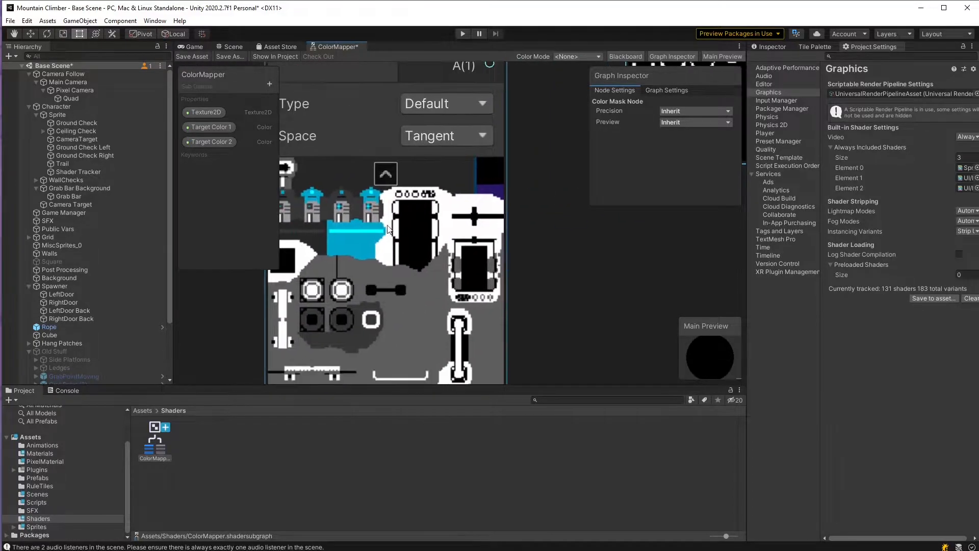
middle_click_drag(319, 241, 274, 328)
middle_click_drag(525, 223, 292, 346)
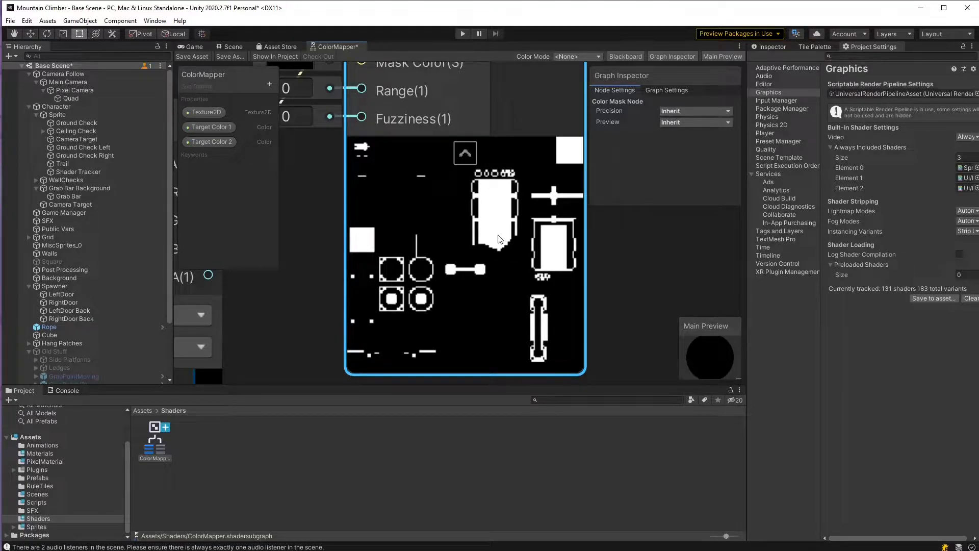
middle_click_drag(461, 221, 512, 287)
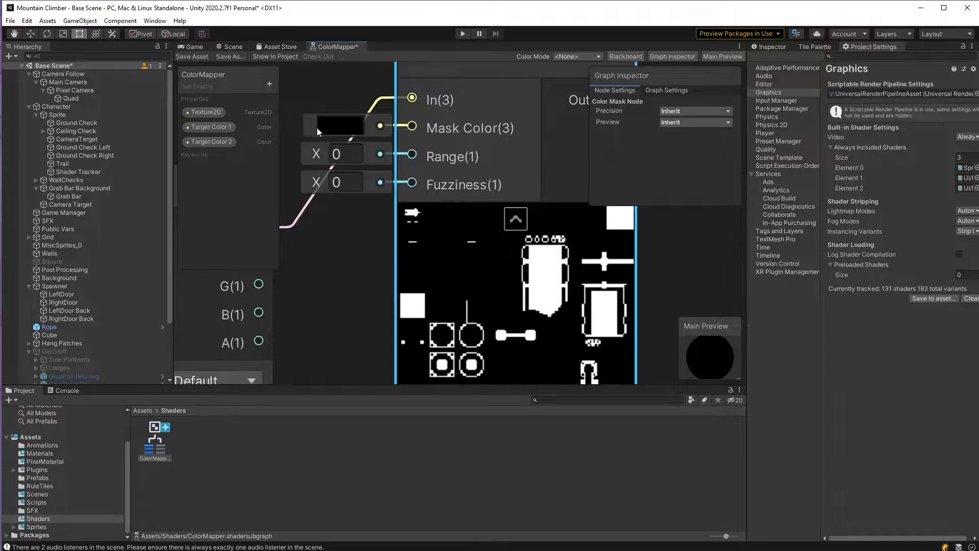
scroll(368, 237, "down", 3)
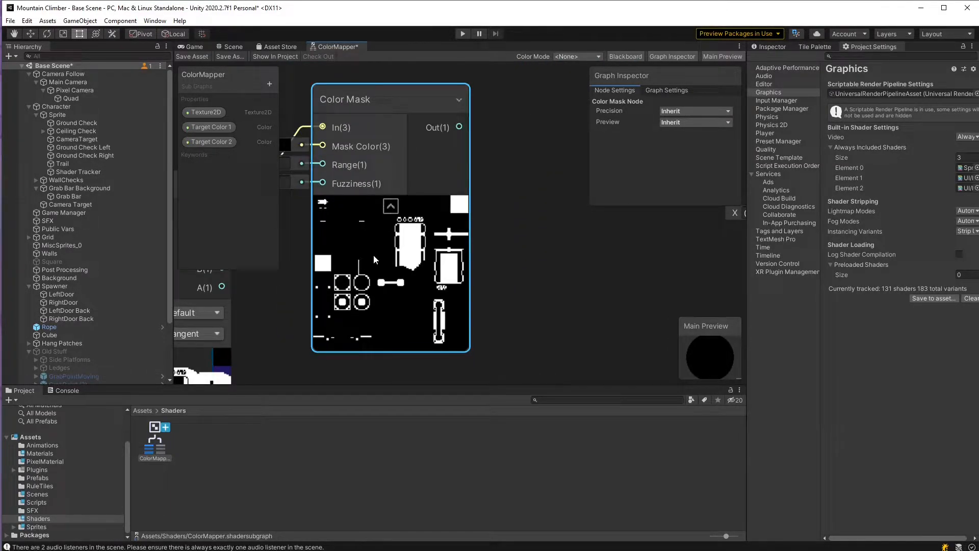
middle_click_drag(380, 254, 334, 236)
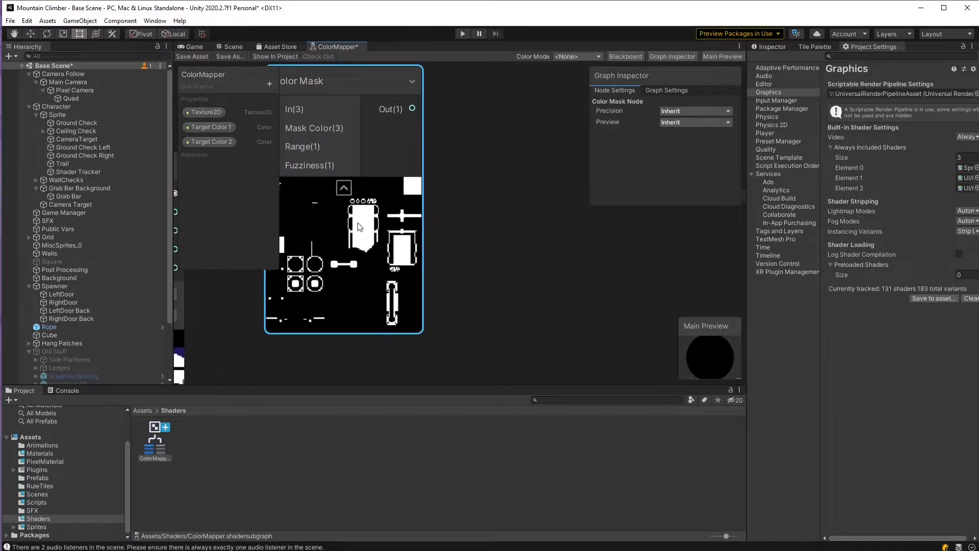
Add a Multiply node after the Color Mask and connect the mask's Out to the Multiply's A input.
left_click(476, 191)
key("space")
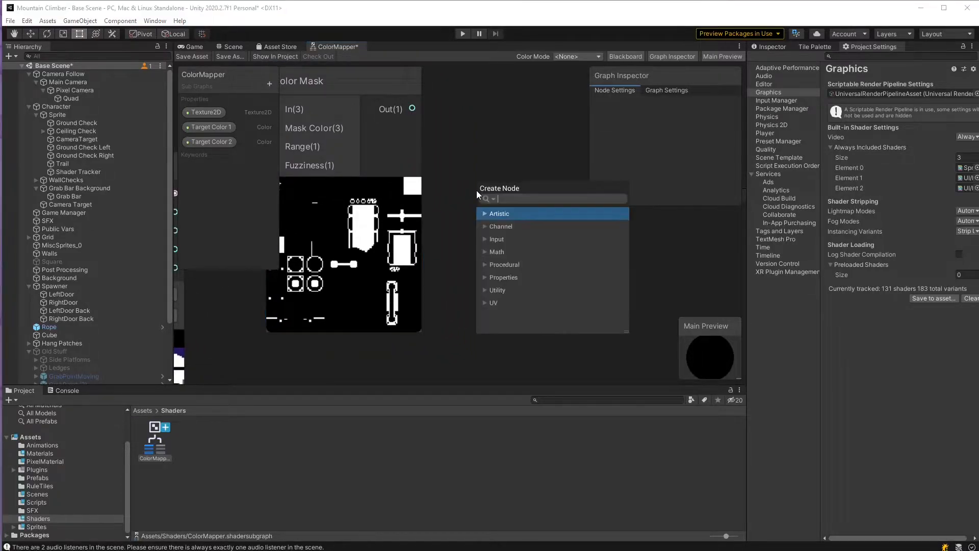
type("multi")
key("Return")
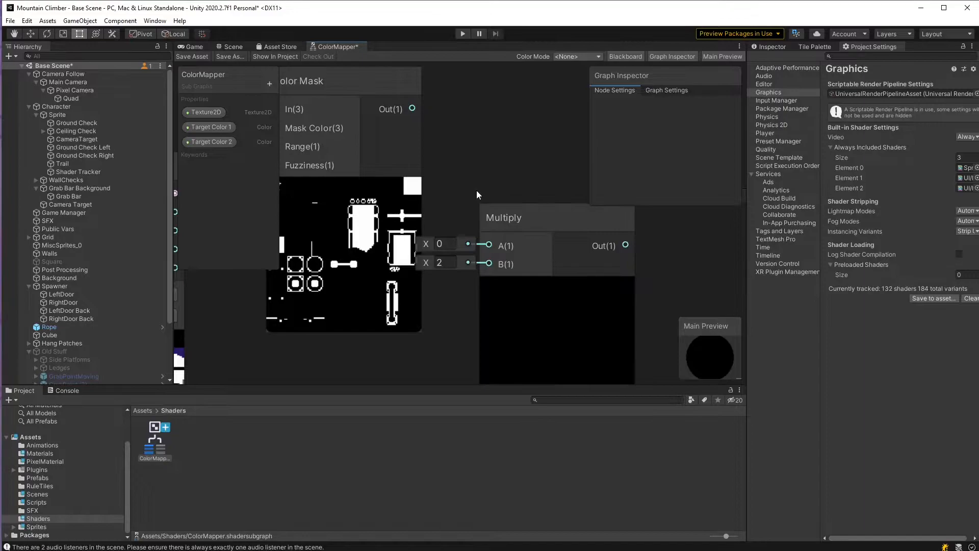
left_click_drag(506, 209, 528, 114)
middle_click_drag(454, 303, 430, 276)
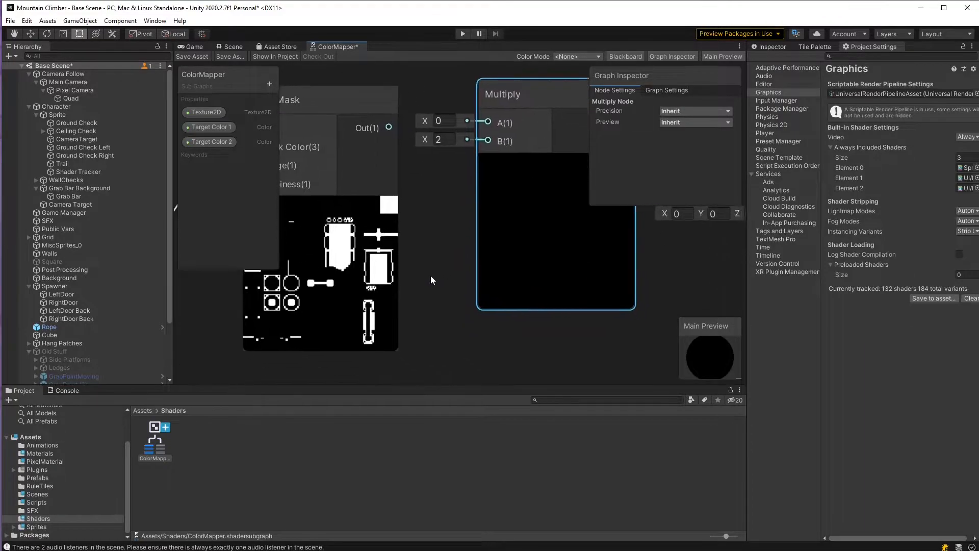
left_click_drag(389, 128, 488, 122)
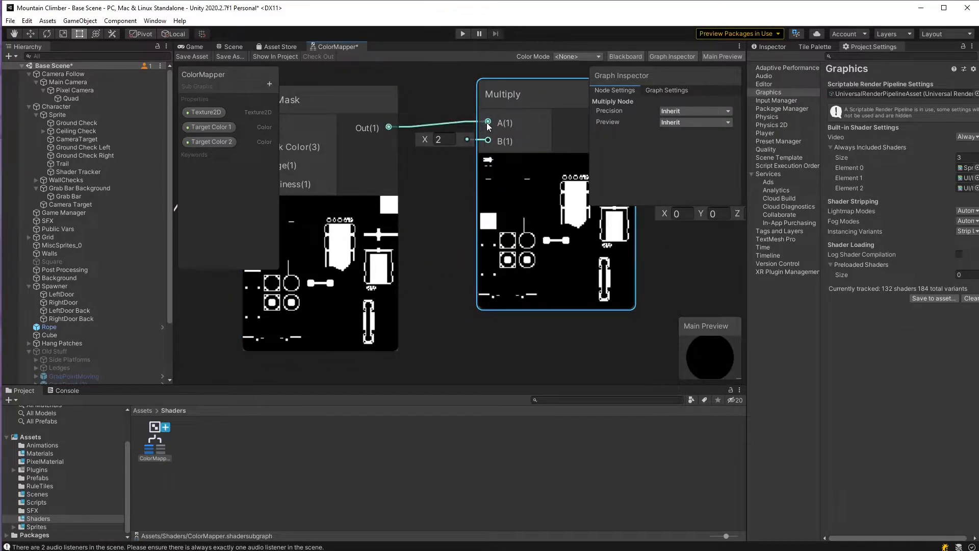
Place the Target Color 1 property between Color Mask and Multiply, connect it to the Multiply's B input, and align the nodes.
middle_click_drag(446, 236, 437, 229)
left_click_drag(511, 90, 515, 139)
middle_click_drag(419, 287, 404, 246)
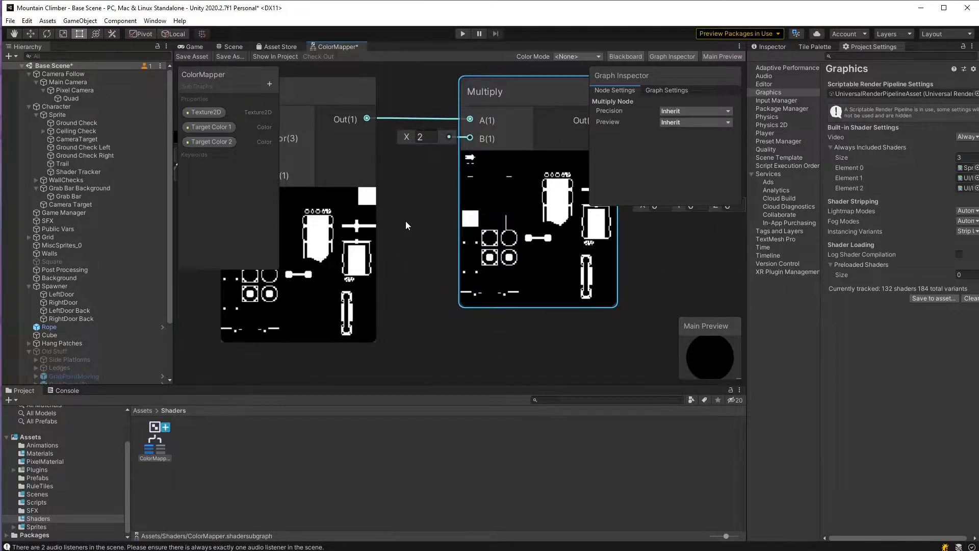
left_click_drag(499, 93, 528, 143)
left_click_drag(208, 129, 500, 188)
scroll(394, 231, "down", 6)
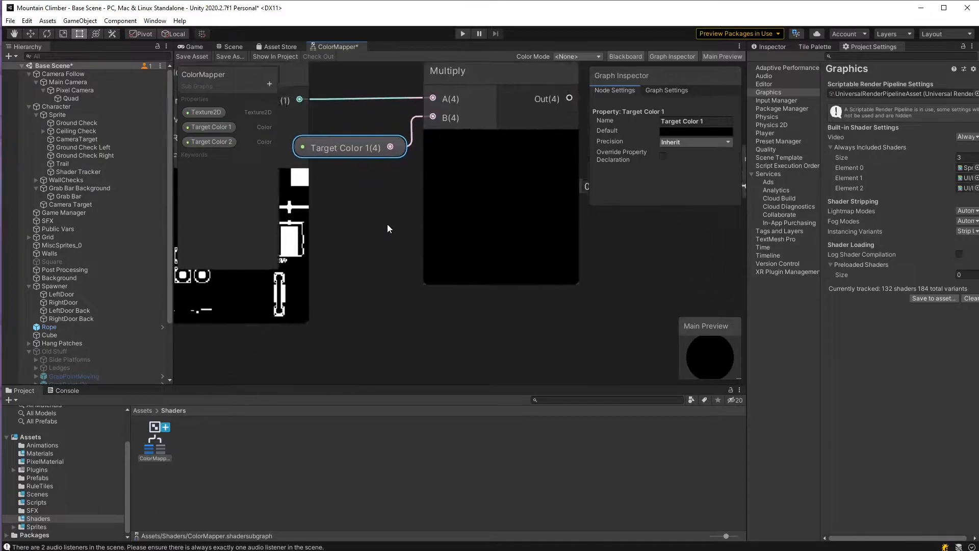
left_click(425, 154)
left_click_drag(425, 154, 451, 159)
left_click_drag(380, 186, 390, 174)
left_click_drag(442, 159, 442, 156)
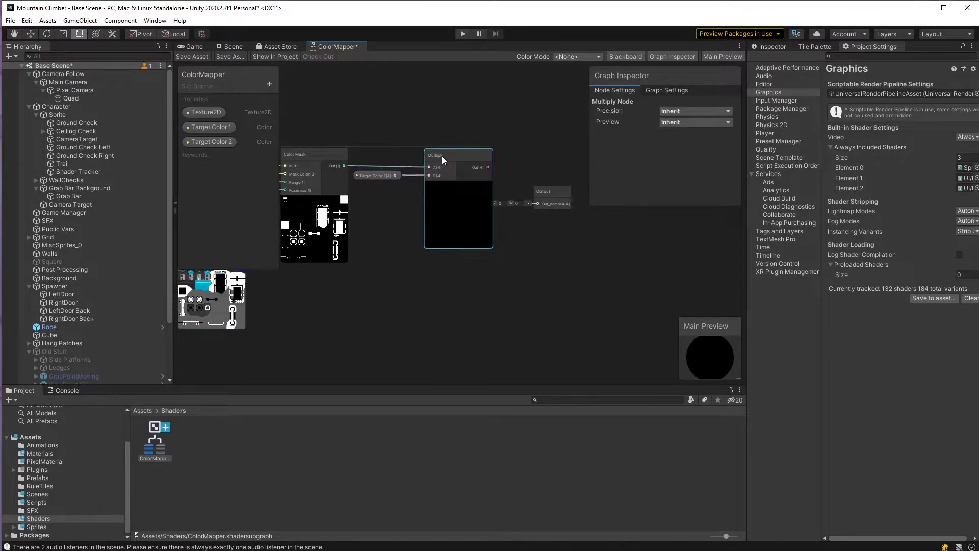
Set the default colour of the Target Color 1 property to dark blue and check the Multiply preview.
left_click(222, 127)
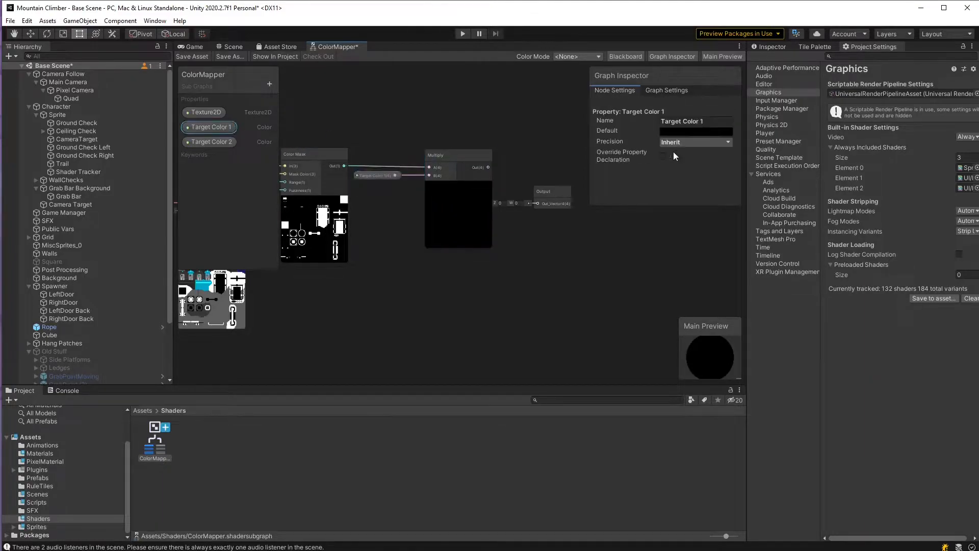
left_click(679, 131)
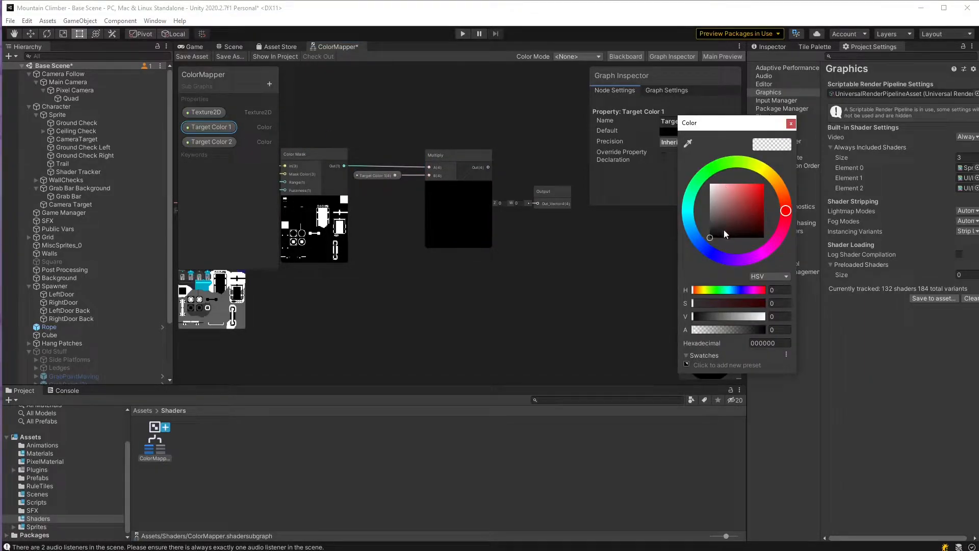
left_click(711, 252)
left_click_drag(739, 228, 775, 216)
middle_click_drag(401, 243, 473, 233)
scroll(526, 145, "up", 2)
scroll(415, 255, "up", 2)
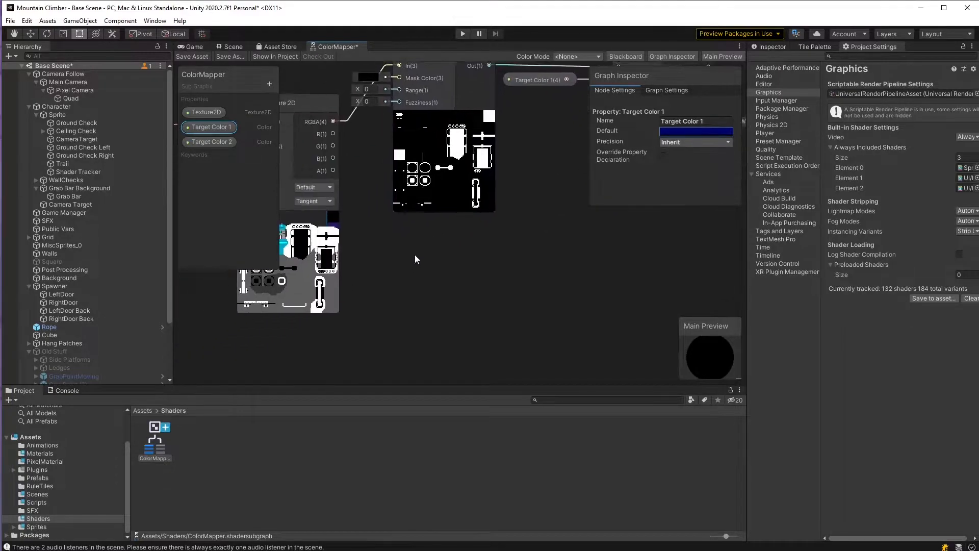
middle_click_drag(426, 253, 393, 301)
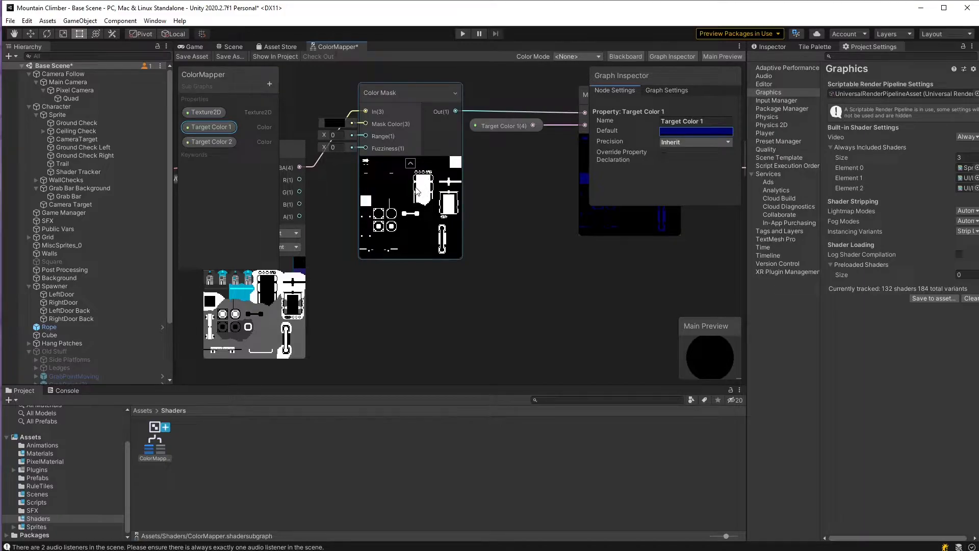
middle_click_drag(476, 227, 360, 224)
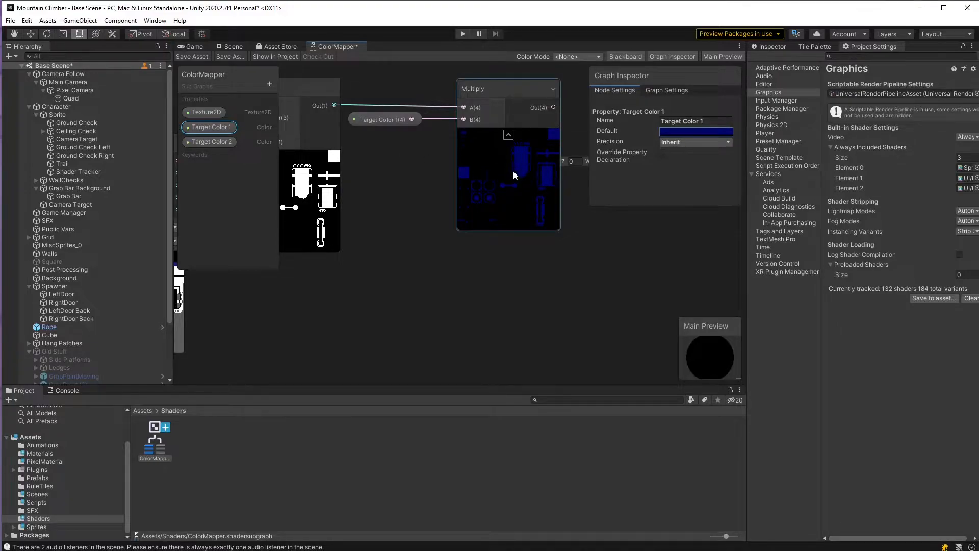
Duplicate the Color Mask, Target Color 1 and Multiply nodes together and place the copies directly below the originals.
scroll(422, 273, "down", 4)
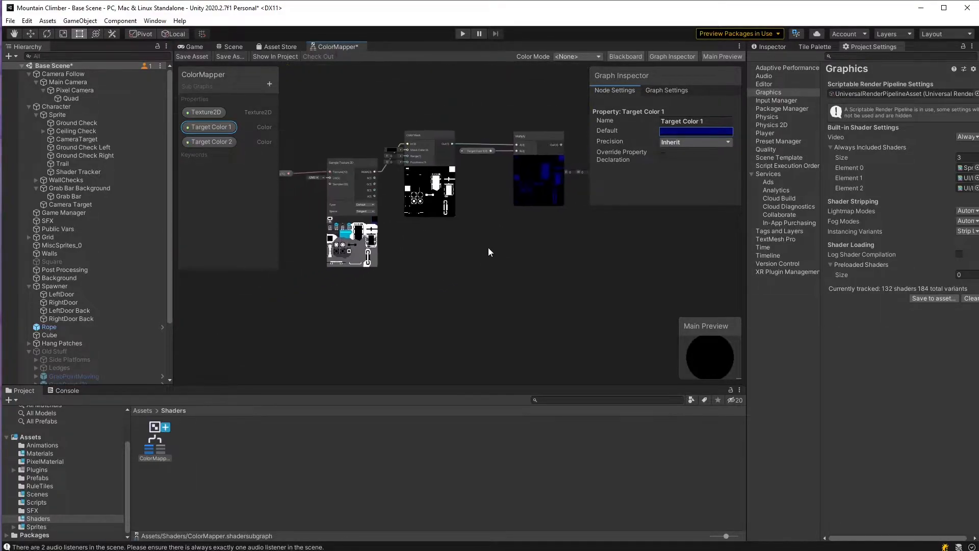
left_click_drag(437, 124, 538, 204)
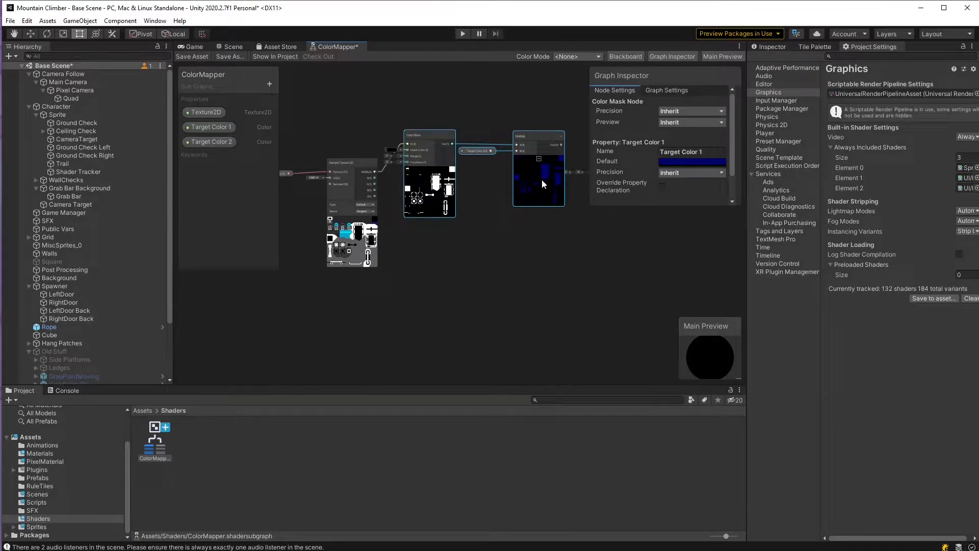
key("ctrl+d")
left_click_drag(516, 179, 432, 234)
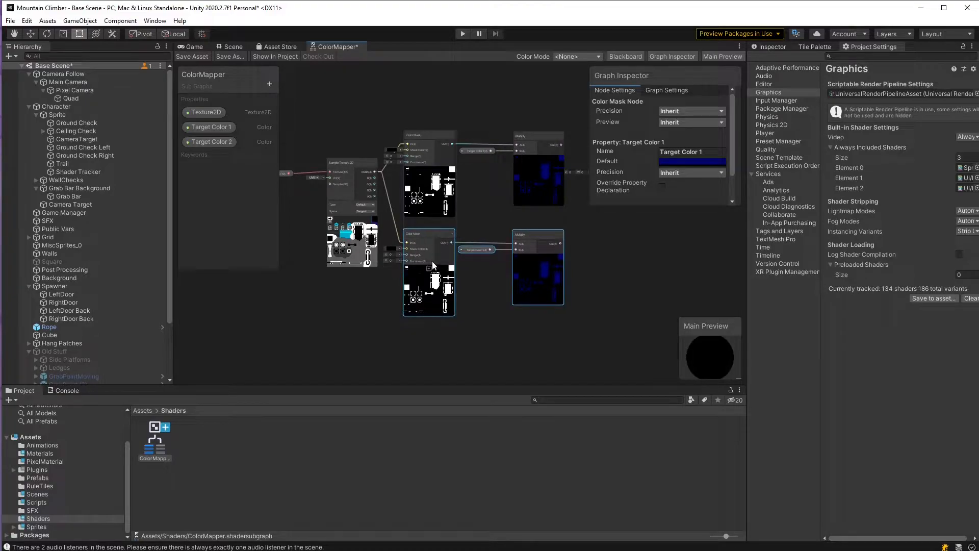
Replace the duplicated Target Color 1 node with the Target Color 2 property, connected to the lower Multiply's B input.
scroll(433, 268, "up", 2)
middle_click_drag(487, 240, 484, 216)
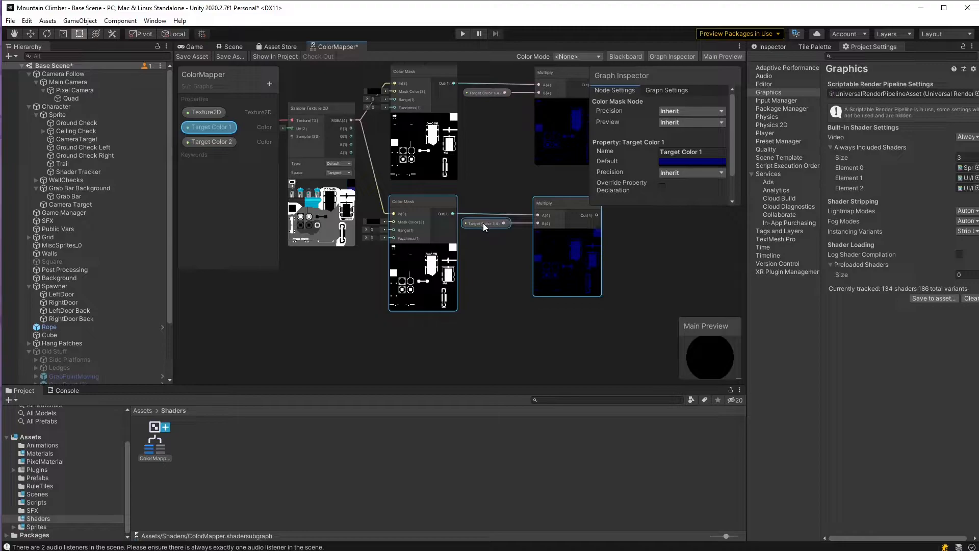
key("Delete")
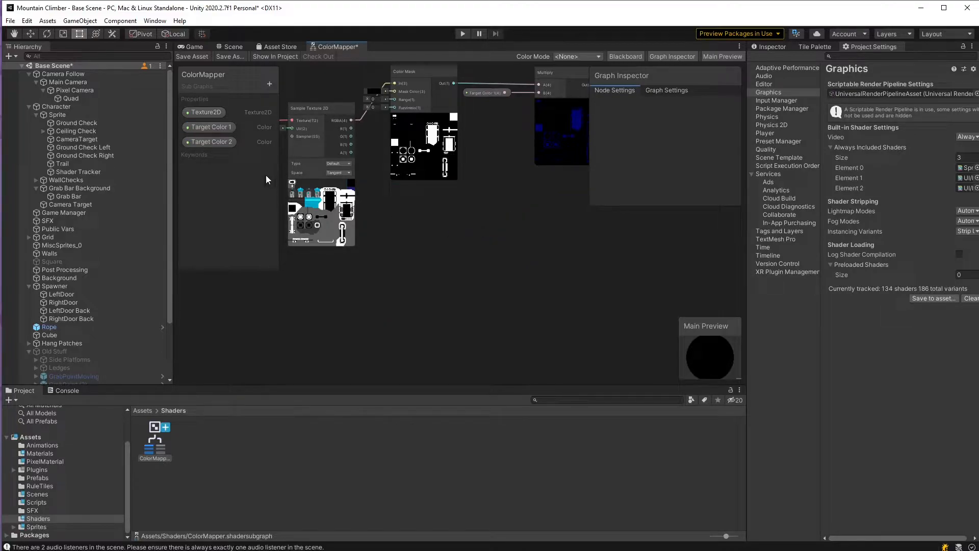
key("ctrl+z")
left_click(496, 250)
left_click(486, 224)
key("Delete")
left_click_drag(210, 142, 502, 227)
Set the lower Color Mask node's Mask Color to white (hex FFFFFF).
middle_click_drag(369, 294, 402, 292)
scroll(408, 222, "up", 5)
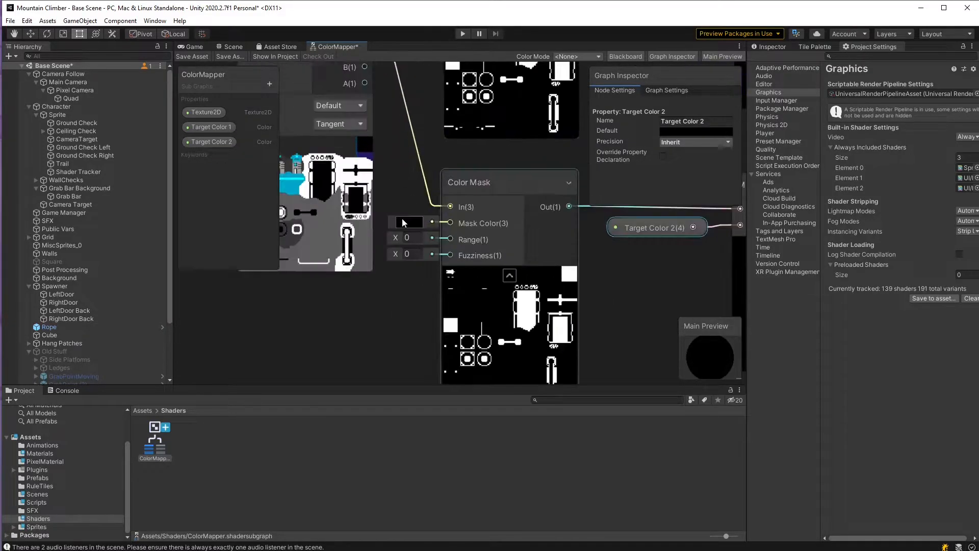
left_click(410, 223)
left_click_drag(455, 299, 439, 273)
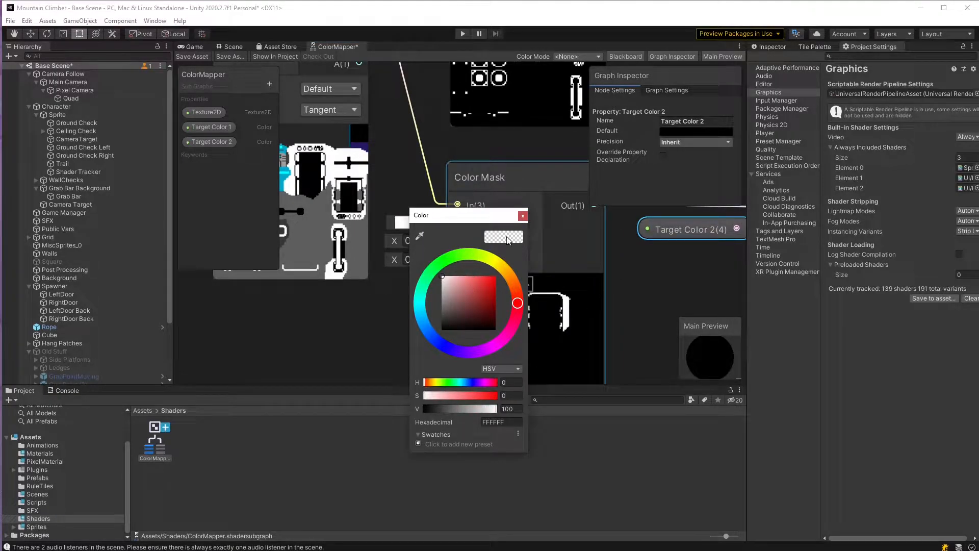
left_click(523, 216)
scroll(459, 244, "down", 5)
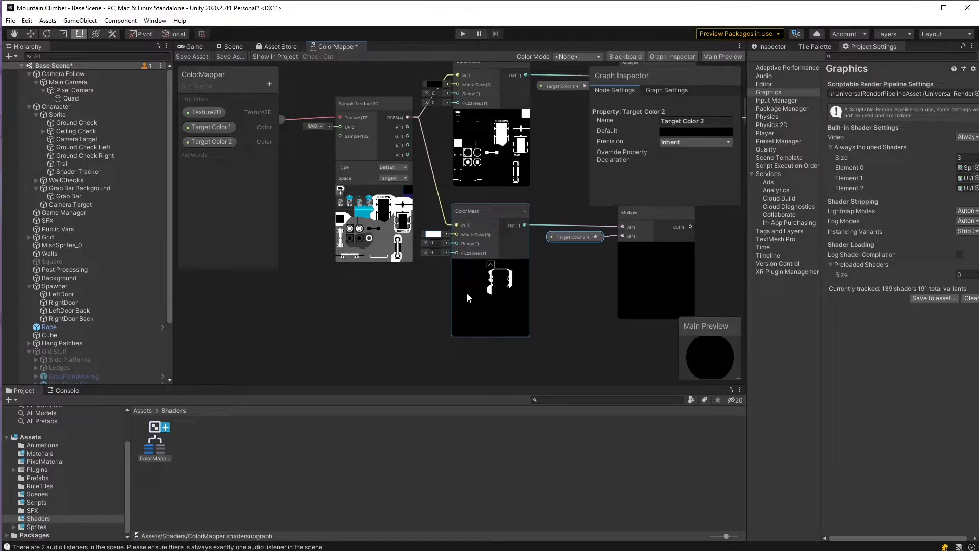
Set the Range of both the lower and the upper Color Mask nodes to 0.1.
scroll(466, 293, "up", 1)
scroll(364, 204, "up", 1)
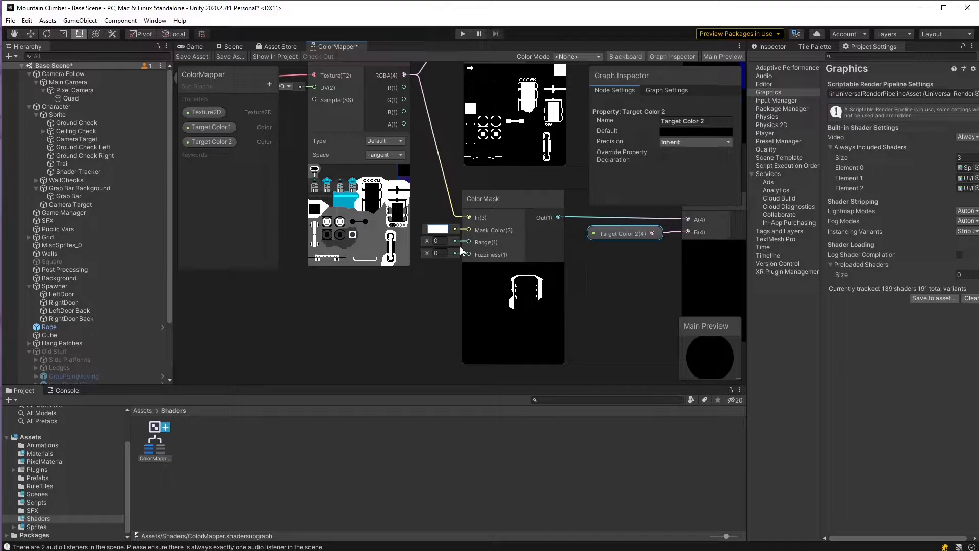
scroll(449, 243, "up", 1)
left_click(440, 245)
type("0.1")
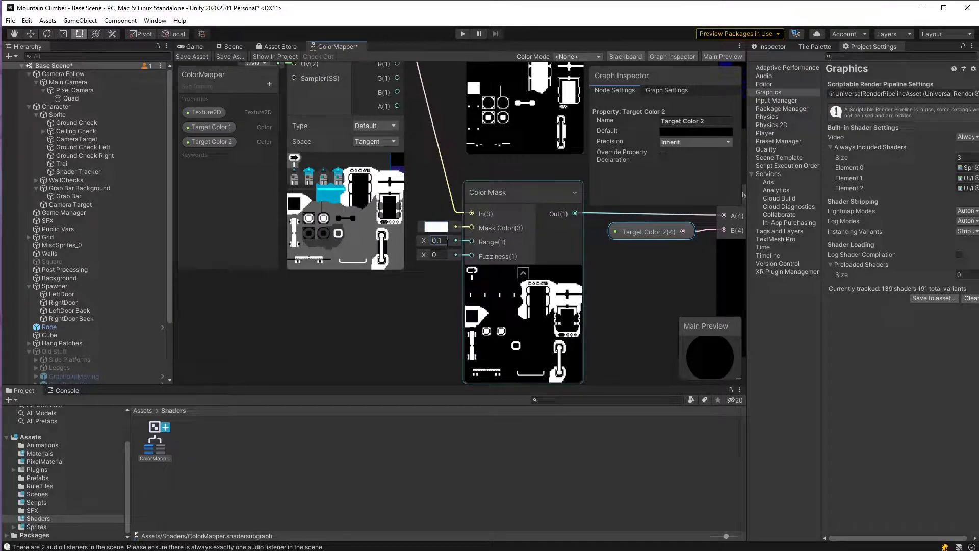
scroll(457, 311, "down", 3)
scroll(452, 95, "up", 2)
left_click(446, 121)
type("0.1")
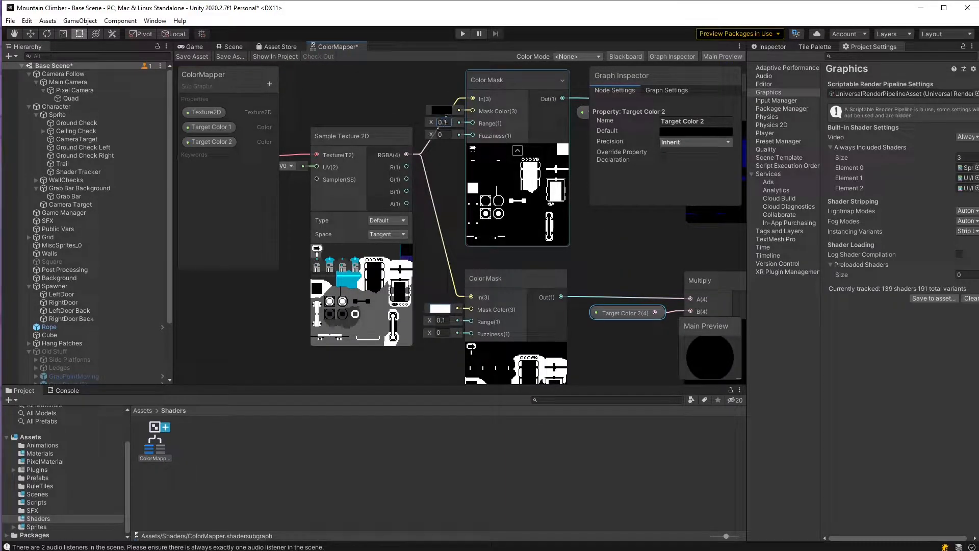
scroll(447, 121, "down", 2)
scroll(498, 341, "up", 3)
Set the default color of the Target Color 2 property to bright cyan (hex 37FAFF).
middle_click_drag(352, 255, 376, 254)
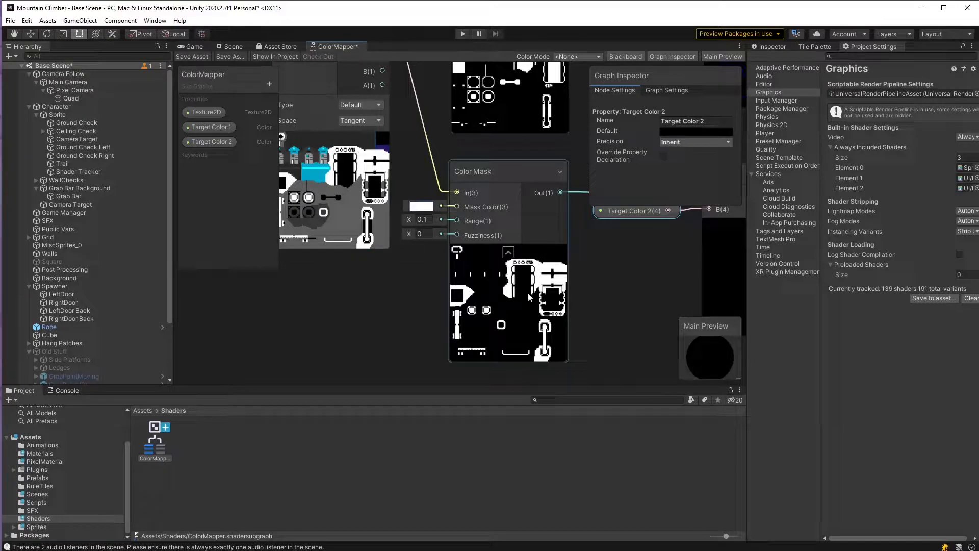
middle_click_drag(523, 286, 438, 263)
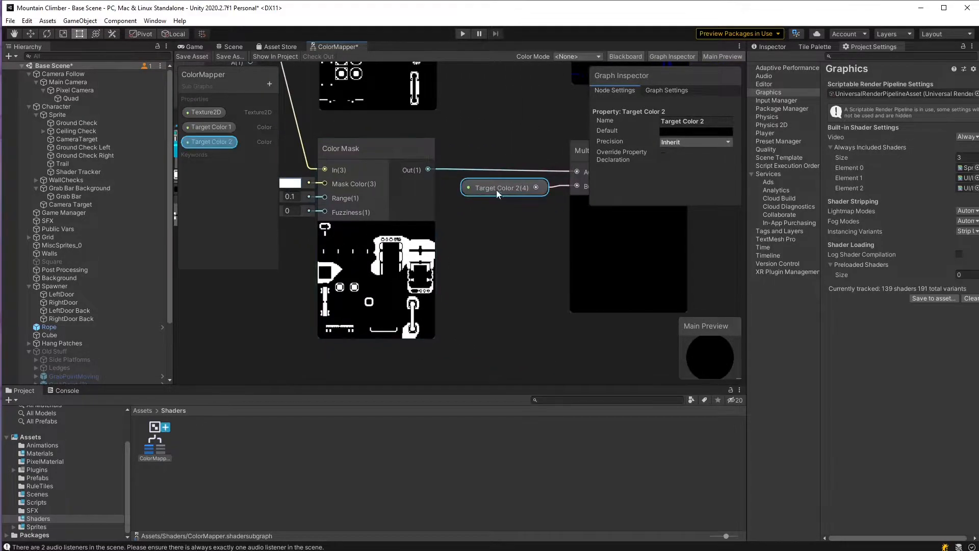
left_click(684, 131)
left_click_drag(695, 225, 694, 213)
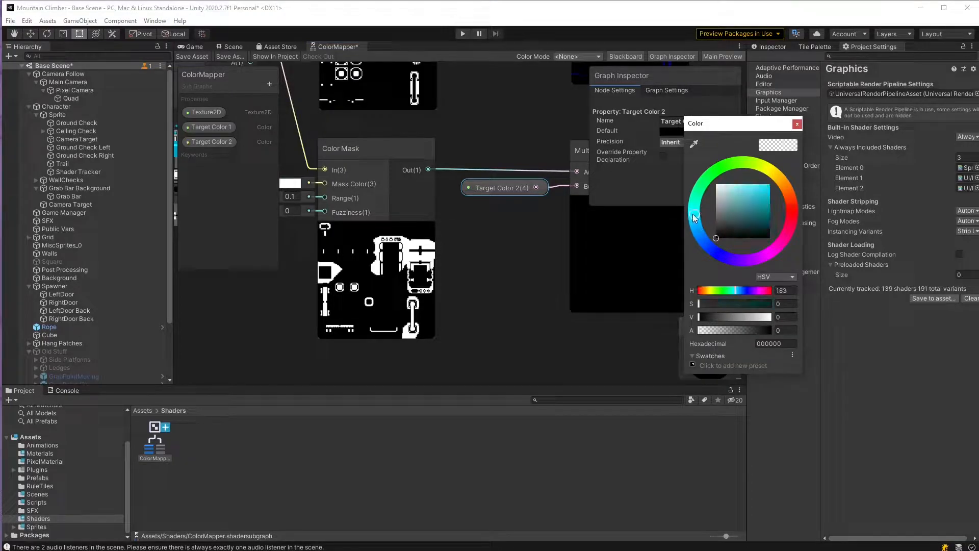
left_click_drag(754, 212, 758, 180)
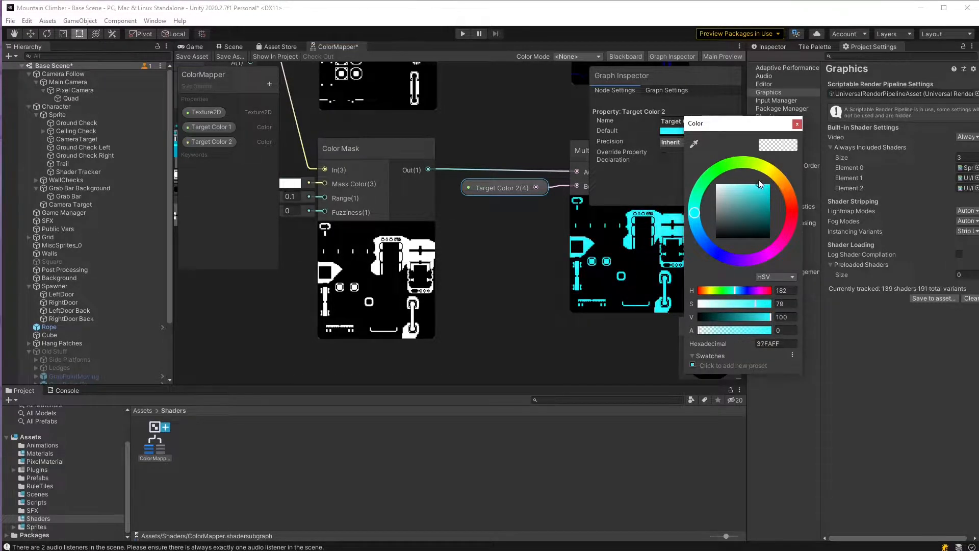
left_click(796, 125)
Move the Output node well away from the Multiply nodes, leaving free space between them.
middle_click_drag(644, 235, 476, 252)
scroll(476, 252, "down", 2)
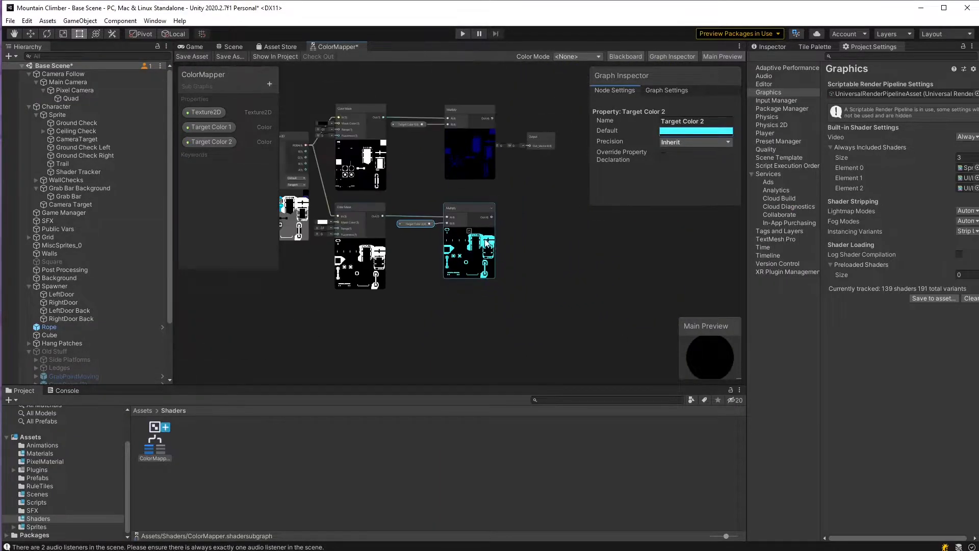
scroll(414, 209, "down", 2)
left_click_drag(445, 127, 578, 151)
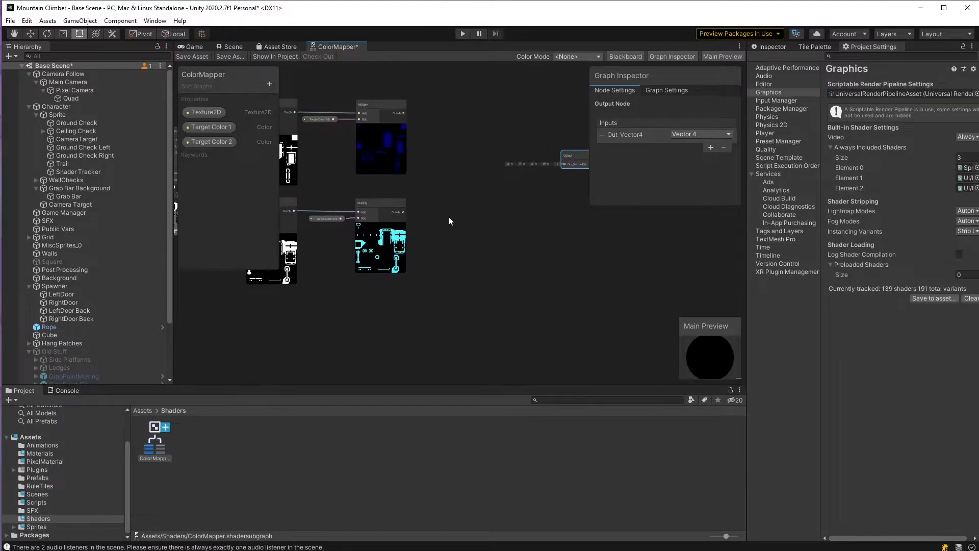
Create an Add node after the Multiply nodes, feeding the upper Multiply into A and the lower Multiply into B.
scroll(415, 183, "up", 2)
left_click(449, 147)
key("space")
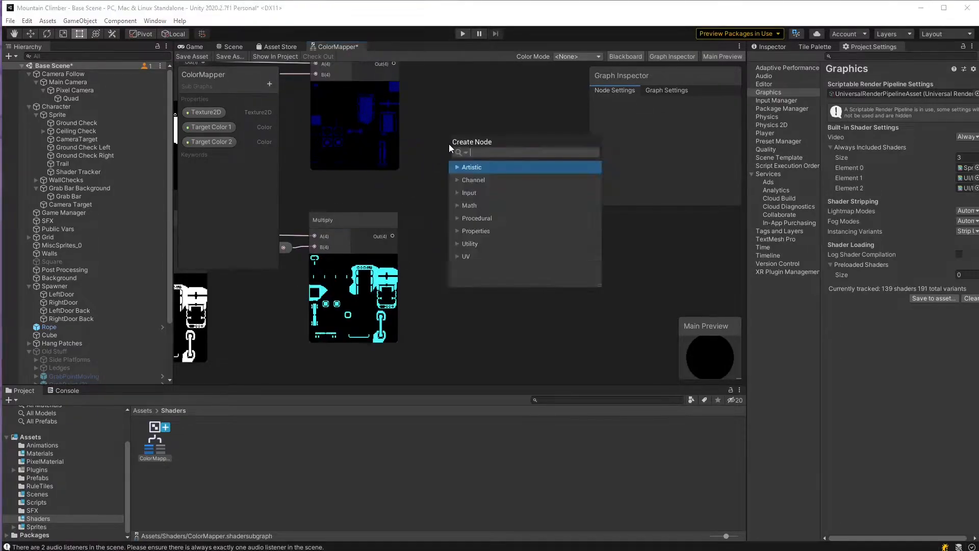
type("a")
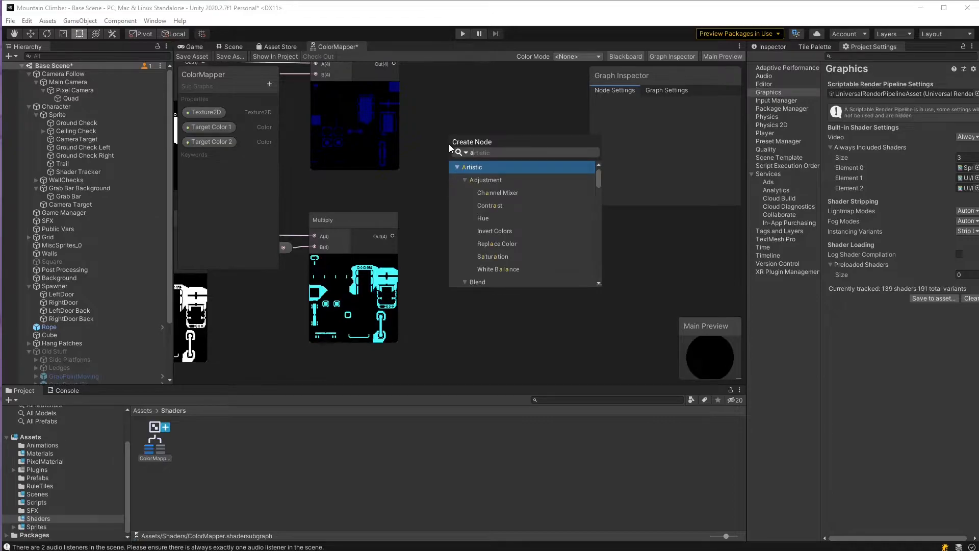
type("dd")
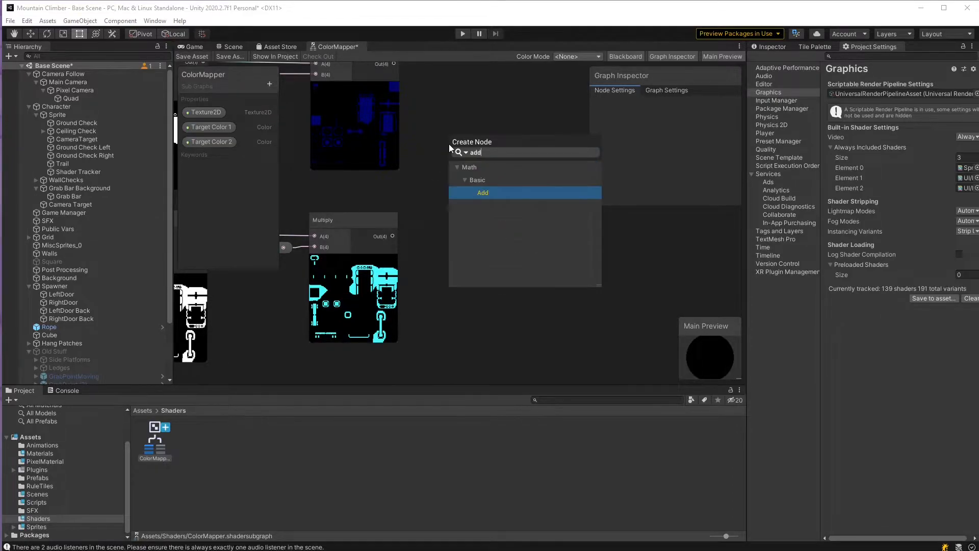
key("Return")
left_click_drag(399, 71, 463, 215)
left_click_drag(399, 270, 463, 224)
Connect the Add node's Out to the Output node's Out_Vector4 input and move the Output node closer to Add.
middle_click_drag(449, 223, 424, 193)
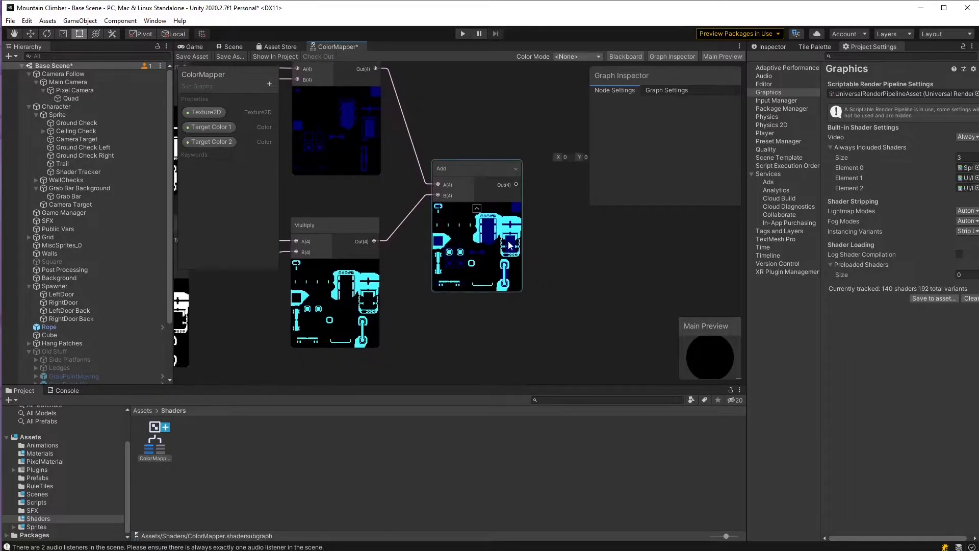
scroll(508, 232, "up", 4)
middle_click_drag(507, 232, 422, 183)
scroll(476, 216, "down", 3)
left_click_drag(390, 164, 552, 133)
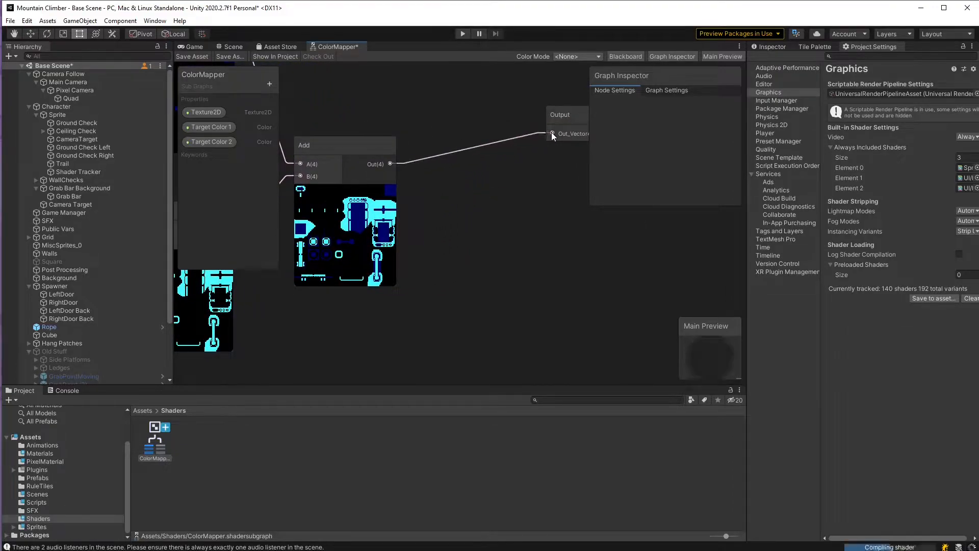
scroll(541, 161, "down", 3)
middle_click_drag(541, 161, 515, 154)
left_click_drag(526, 136, 498, 151)
Examine the complete node chain from the texture sample through the color masks, Multiply and Add nodes to the Output.
middle_click_drag(425, 236, 528, 216)
scroll(527, 216, "down", 5)
scroll(451, 211, "up", 3)
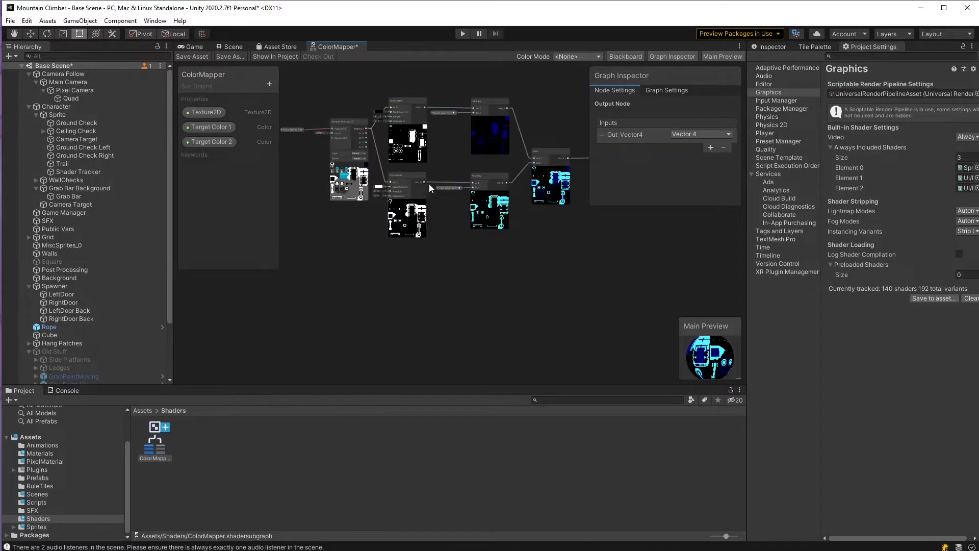
scroll(430, 184, "up", 2)
left_click(406, 140)
middle_click_drag(478, 226, 371, 199)
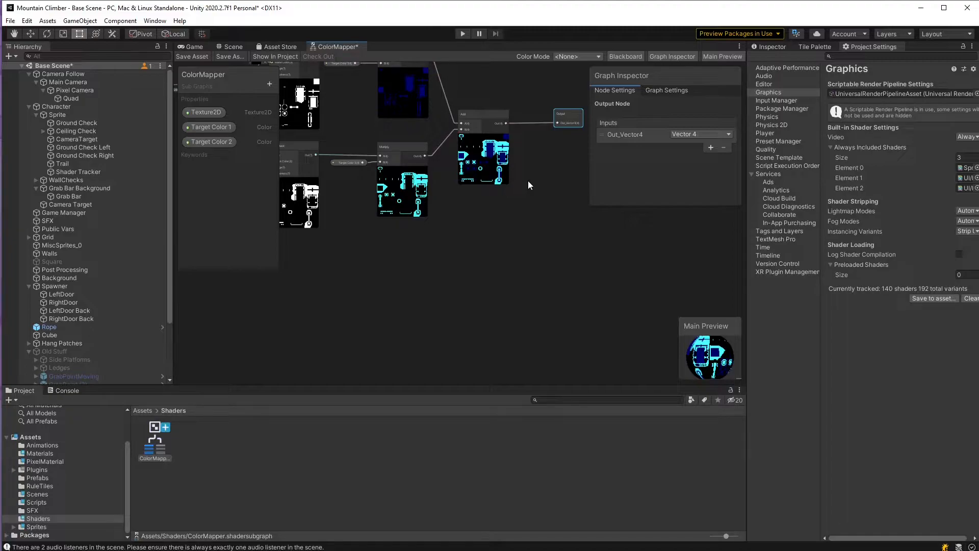
middle_click_drag(495, 221, 568, 212)
middle_click_drag(458, 231, 449, 198)
Duplicate the white Color Mask, Target Color 2 and lower Multiply nodes together and place the copies as a third row below.
mouse_move(374, 123)
left_mouse_down()
mouse_move(472, 194)
mouse_move(378, 134)
left_mouse_up()
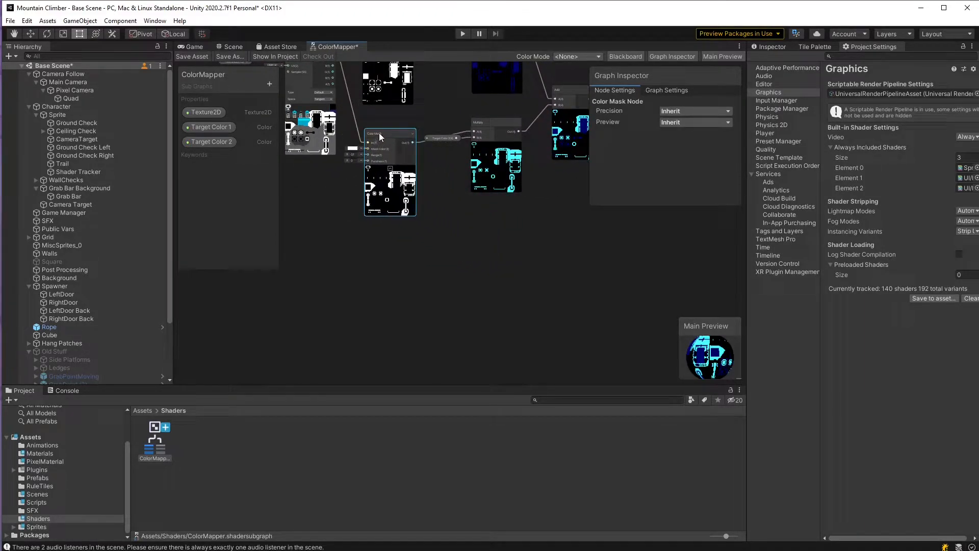
key("ctrl+z")
left_click_drag(500, 229, 500, 227)
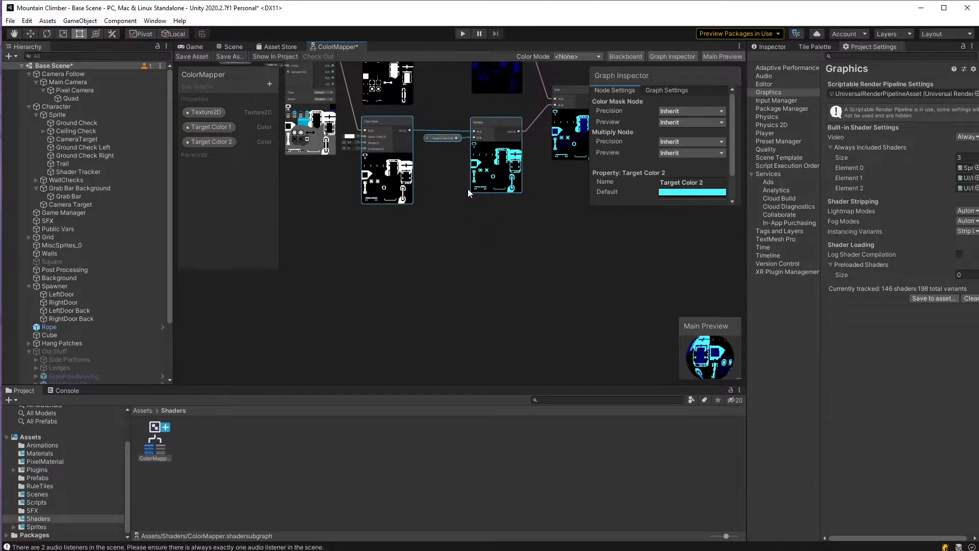
key("ctrl+d")
left_click_drag(439, 209, 380, 229)
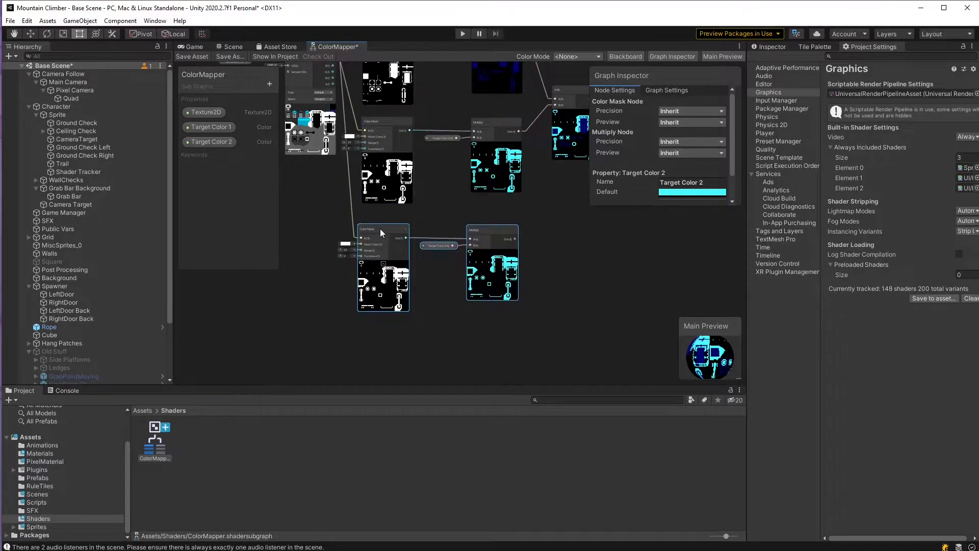
Review the mask color and the Target Color 2 property node of the duplicated third row.
left_click(349, 248)
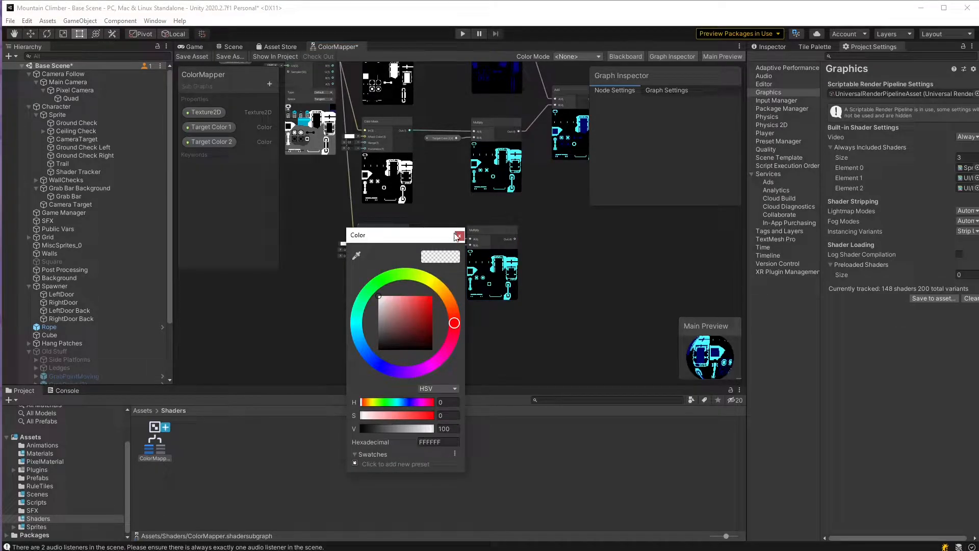
left_click(459, 235)
left_click(441, 246)
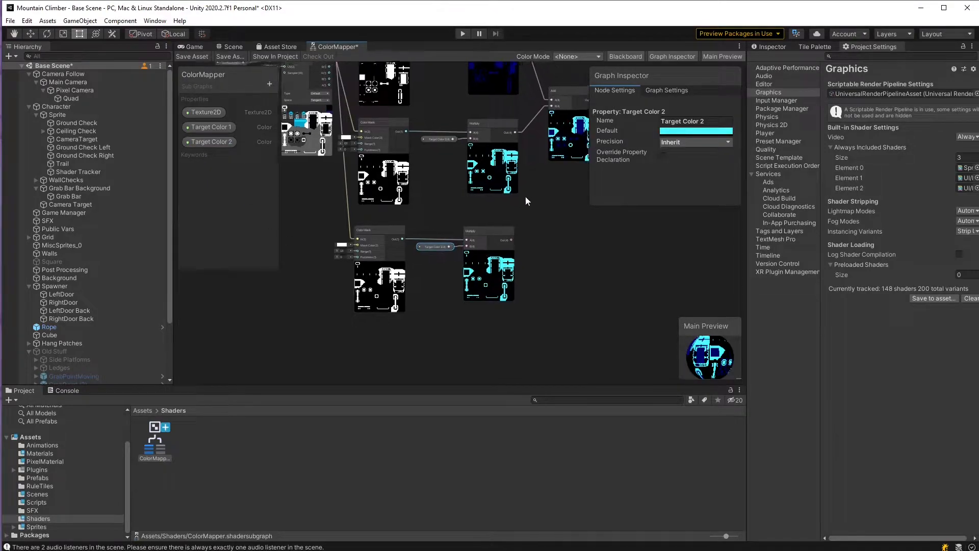
Move the Output node down so it sits level with the Add node.
middle_click_drag(530, 197, 402, 205)
left_click_drag(524, 97, 531, 149)
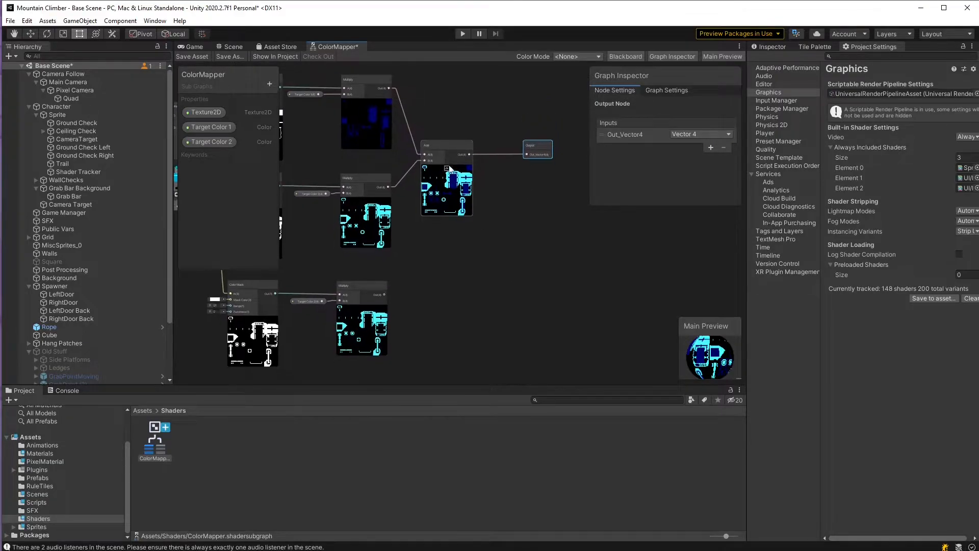
Duplicate the Add node and place the copy directly below the original.
left_click(448, 149)
key("ctrl+d")
left_click_drag(461, 177, 439, 249)
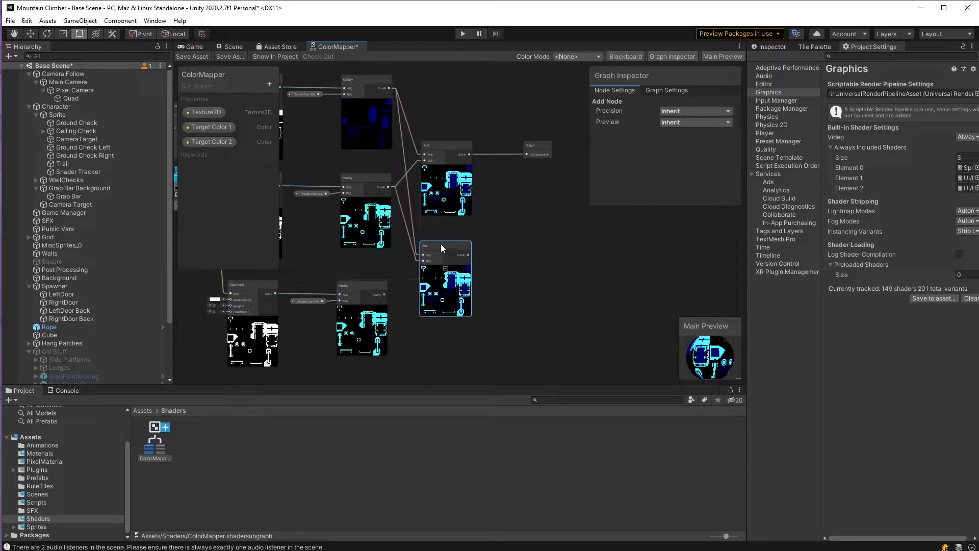
Wire the first Add into the second Add's A, the third Multiply into its B, and the second Add into Output.
scroll(414, 193, "up", 1)
scroll(390, 146, "down", 2)
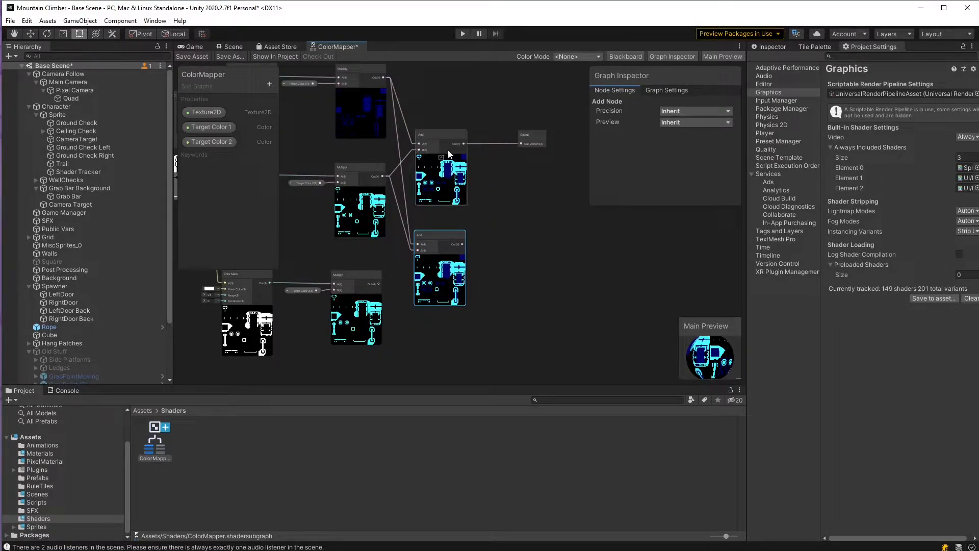
left_click_drag(465, 143, 418, 248)
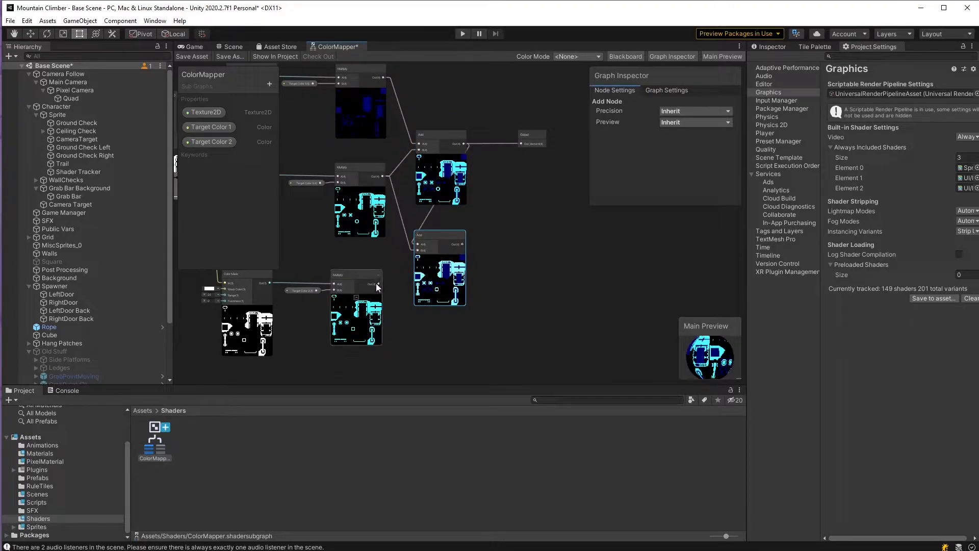
scroll(363, 301, "up", 1)
scroll(361, 300, "up", 1)
left_click_drag(384, 280, 433, 237)
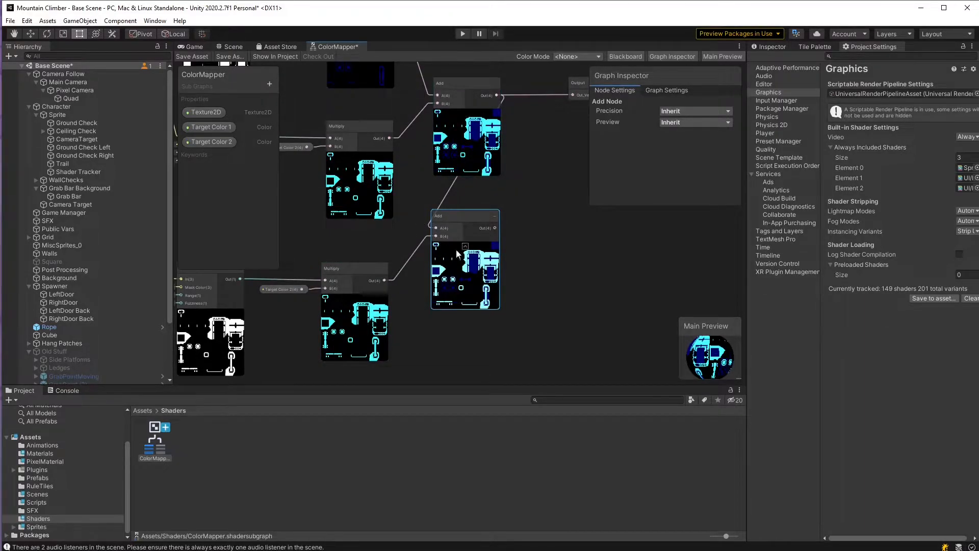
middle_click_drag(499, 213, 432, 215)
left_click_drag(428, 229, 504, 138)
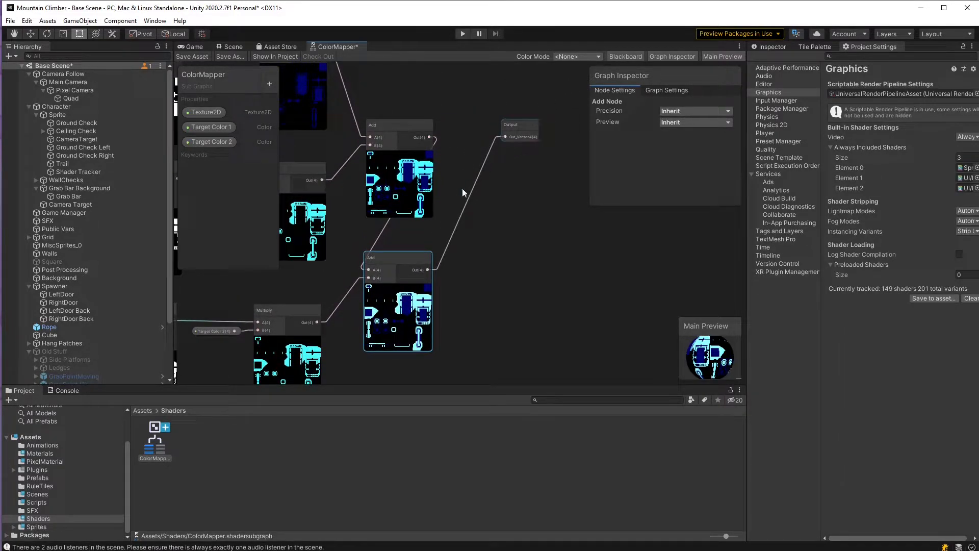
Delete the duplicated Add node and the third row of Color Mask, Target Color 2 and Multiply nodes.
scroll(426, 238, "down", 3)
middle_click_drag(426, 238, 469, 168)
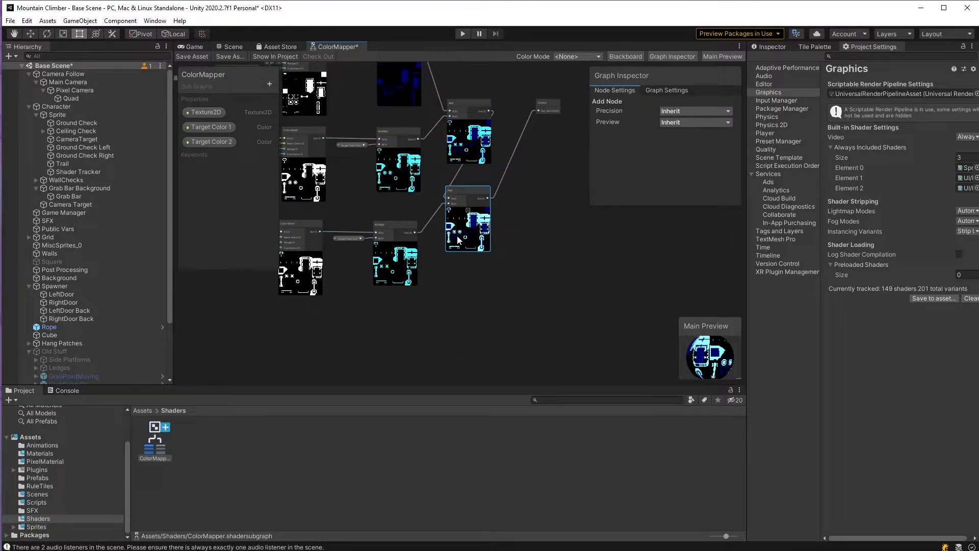
left_click(464, 193)
key("Delete")
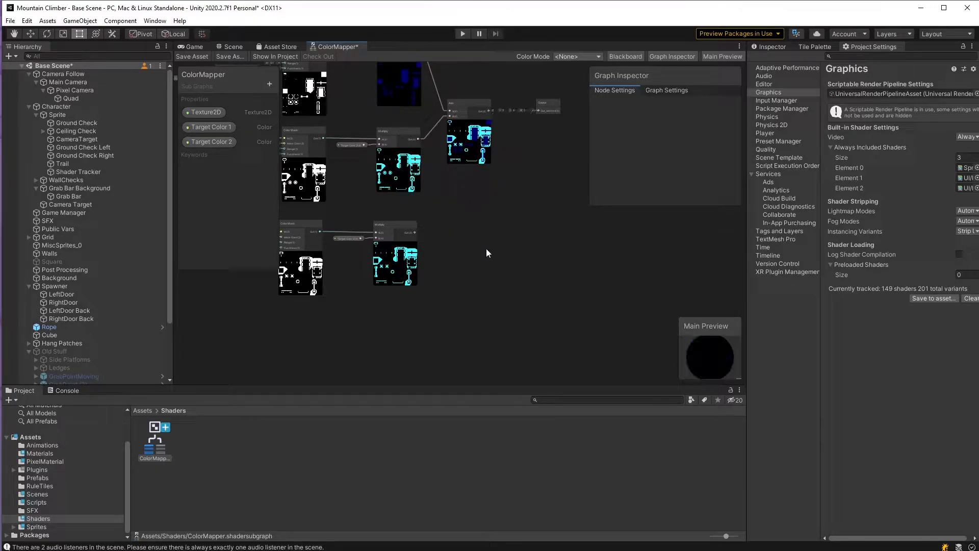
scroll(507, 234, "down", 2)
left_click_drag(448, 224, 292, 280)
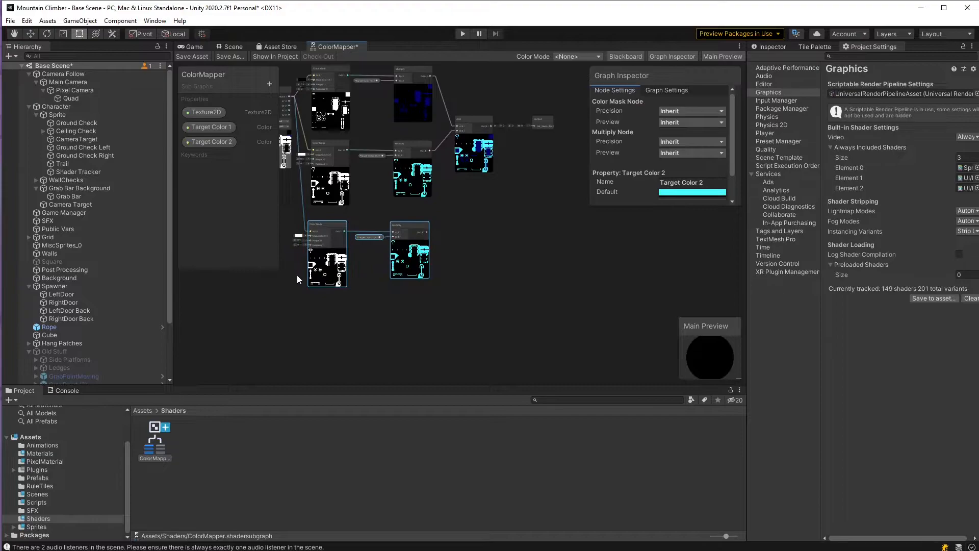
key("Delete")
Reconnect the remaining Add node's Out to the Output node and save the ColorMapper asset.
left_click_drag(491, 125, 533, 127)
scroll(441, 176, "up", 5)
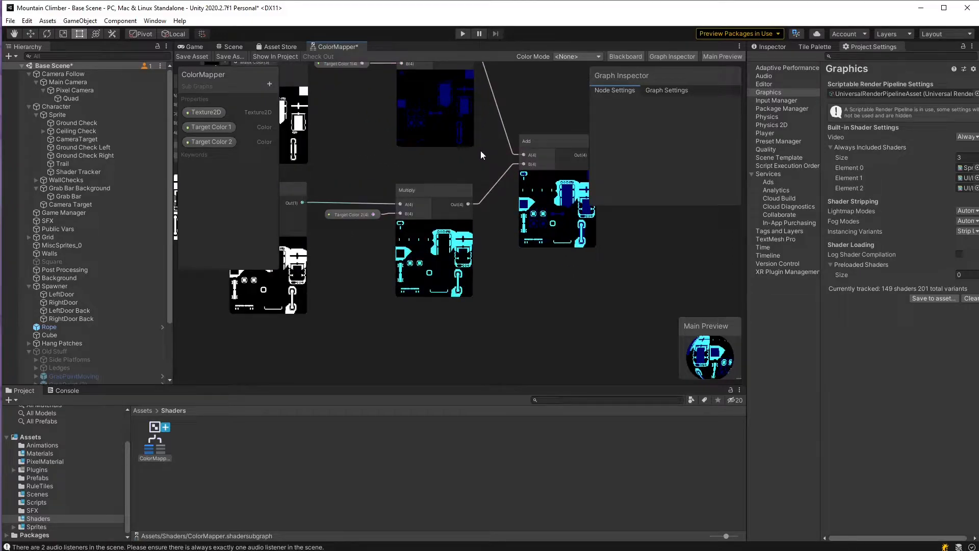
left_click(198, 56)
Create a Blank Shader Graph named PaletteShader in the Shaders folder.
left_click(229, 435)
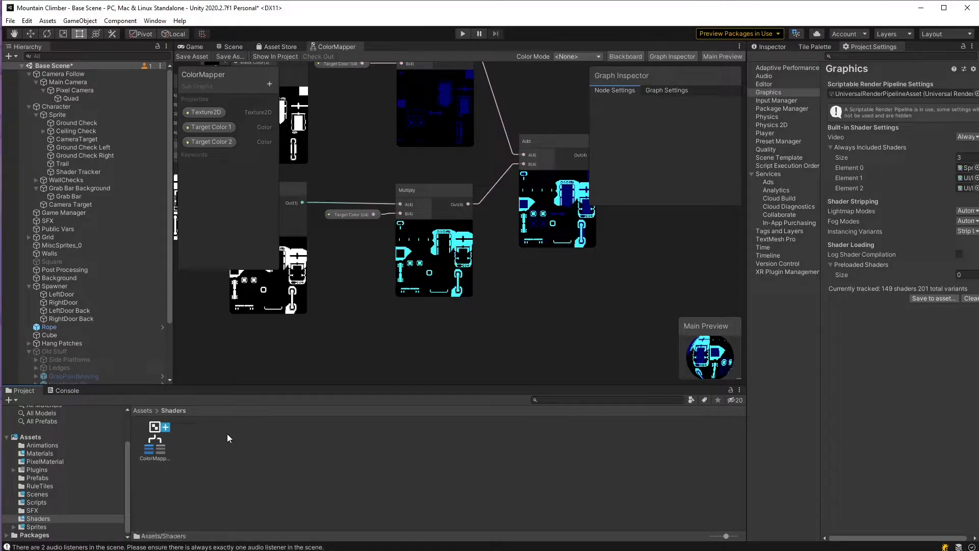
right_click(227, 433)
mouse_move(315, 159)
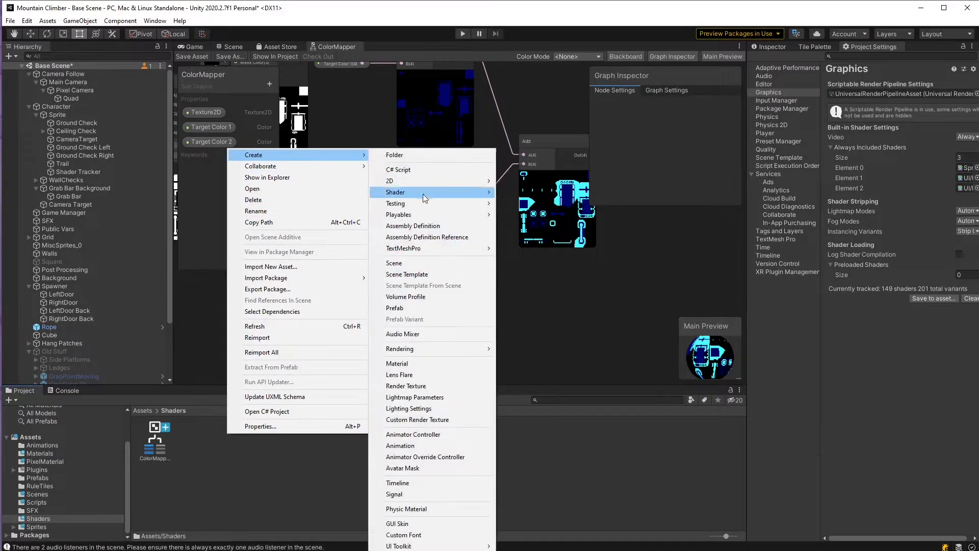
mouse_move(460, 194)
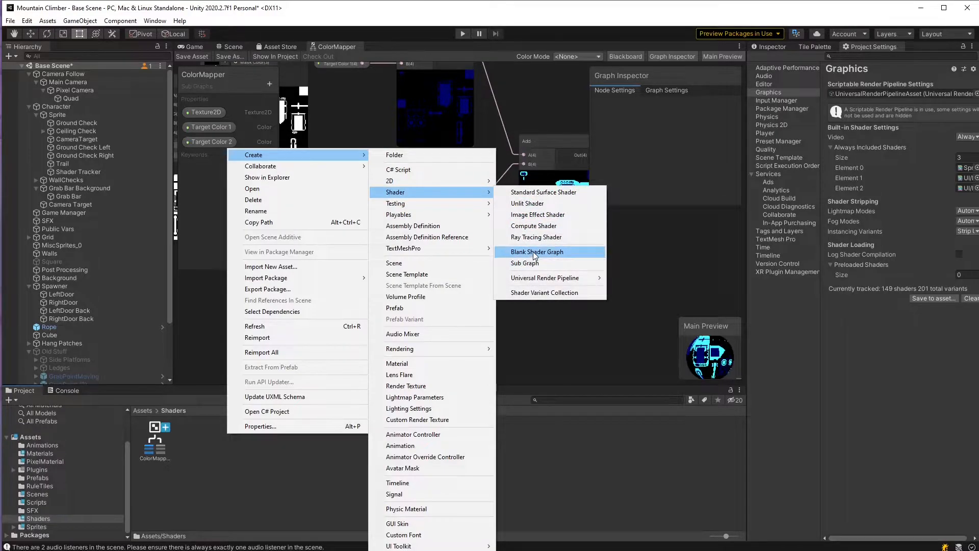
left_click(533, 252)
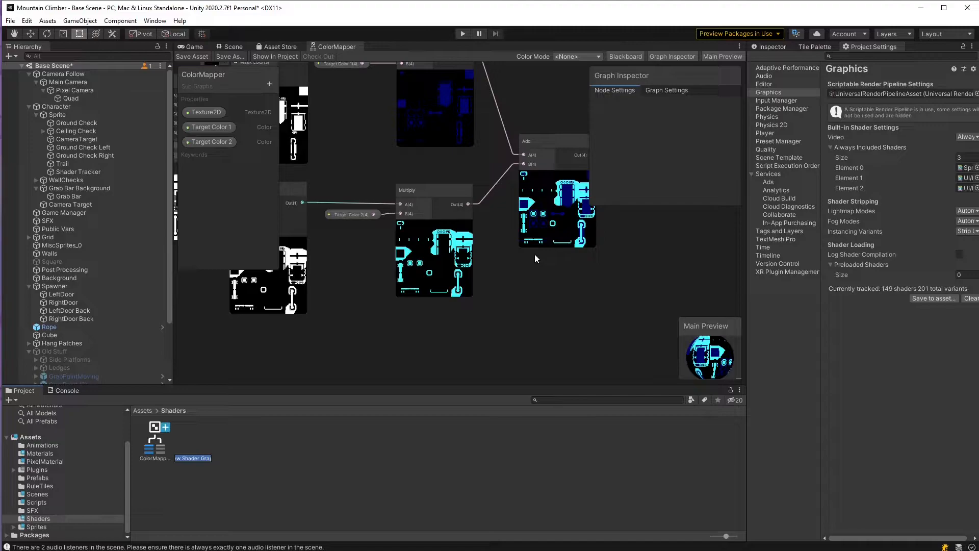
type("PaletteA")
key("BackSpace")
type("Shader")
key("Return")
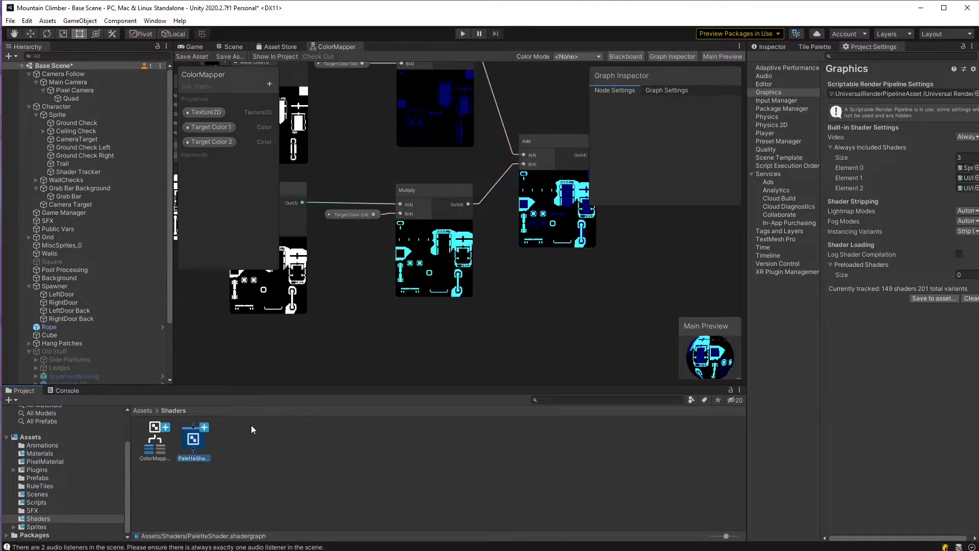
Open the PaletteShader graph and add Universal as its active target.
double_click(199, 440)
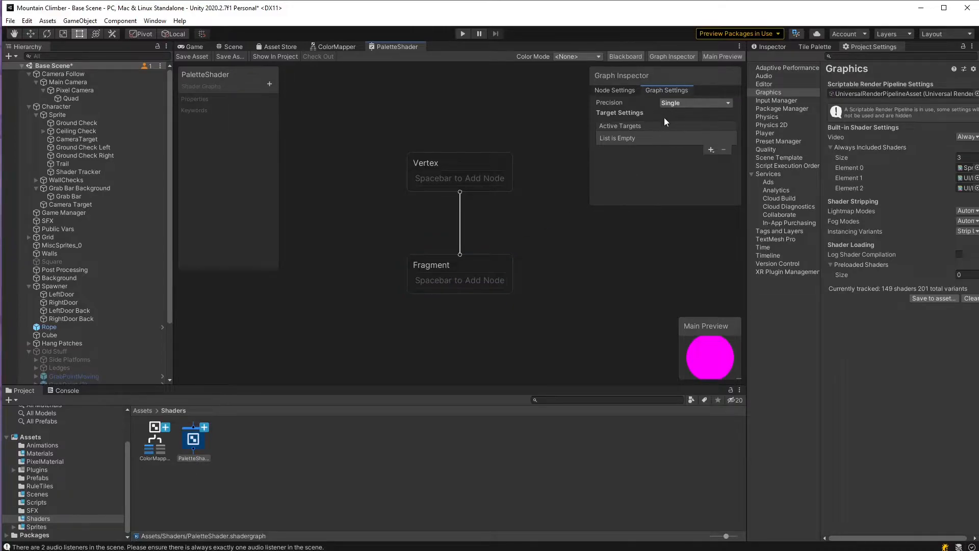
left_click(711, 150)
left_click(735, 154)
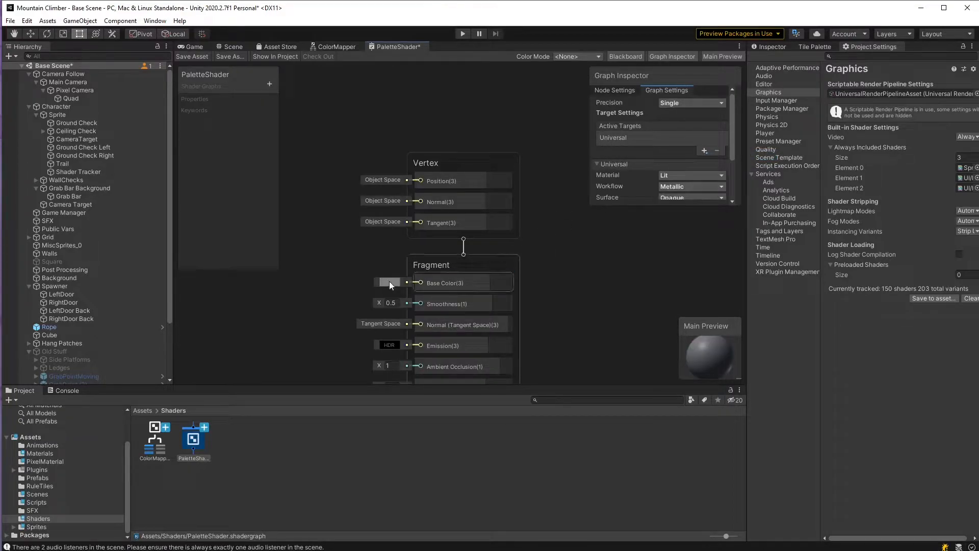
Set the PaletteShader graph's Universal material type to Unlit.
scroll(683, 177, "down", 3)
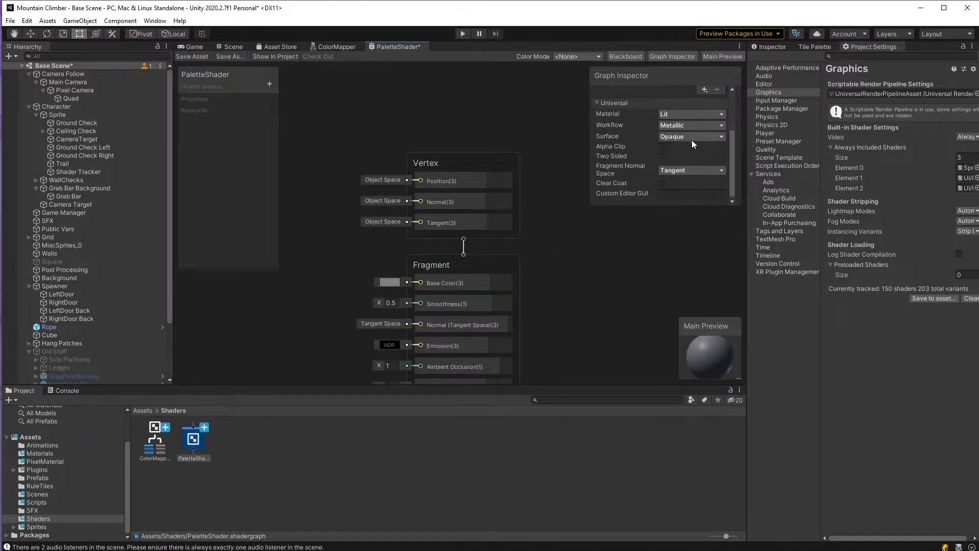
left_click(699, 115)
left_click(685, 161)
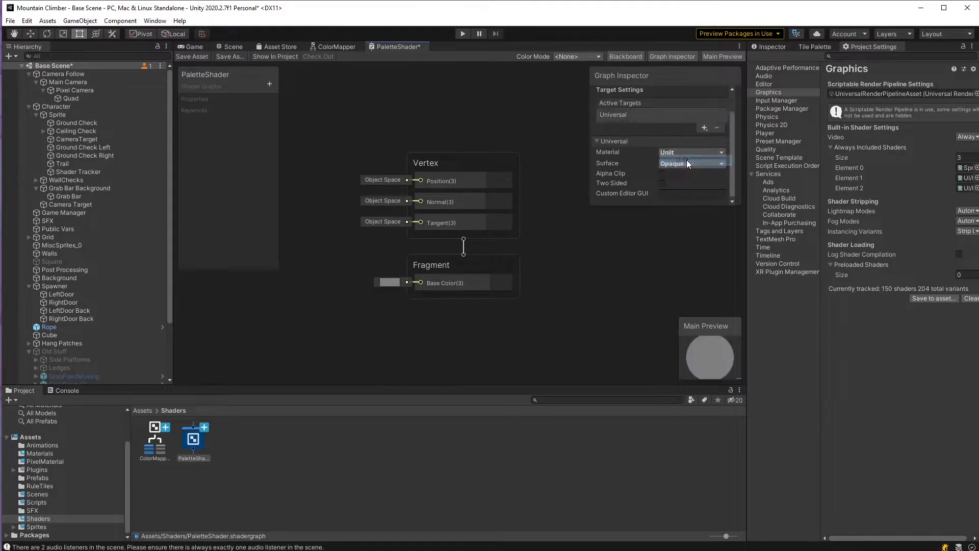
Add the ColorMapper sub graph as a node beside the Vertex and Fragment blocks.
middle_click_drag(421, 254, 481, 254)
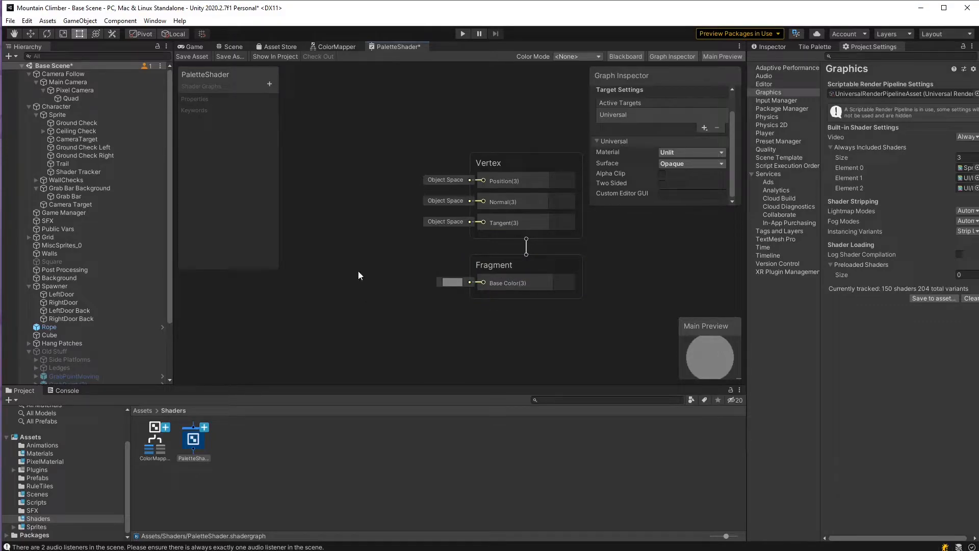
scroll(577, 254, "down", 3)
middle_click_drag(416, 297, 523, 304)
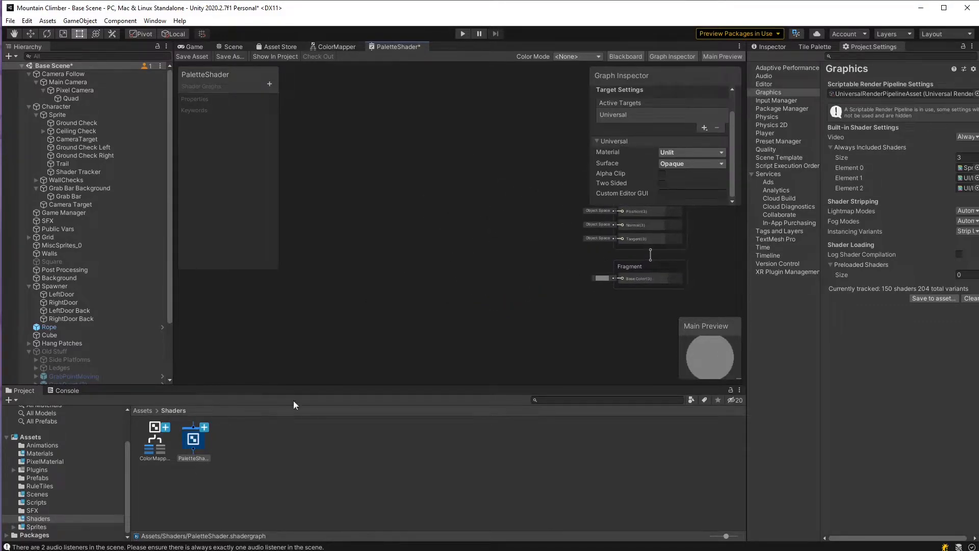
left_click_drag(157, 442, 454, 281)
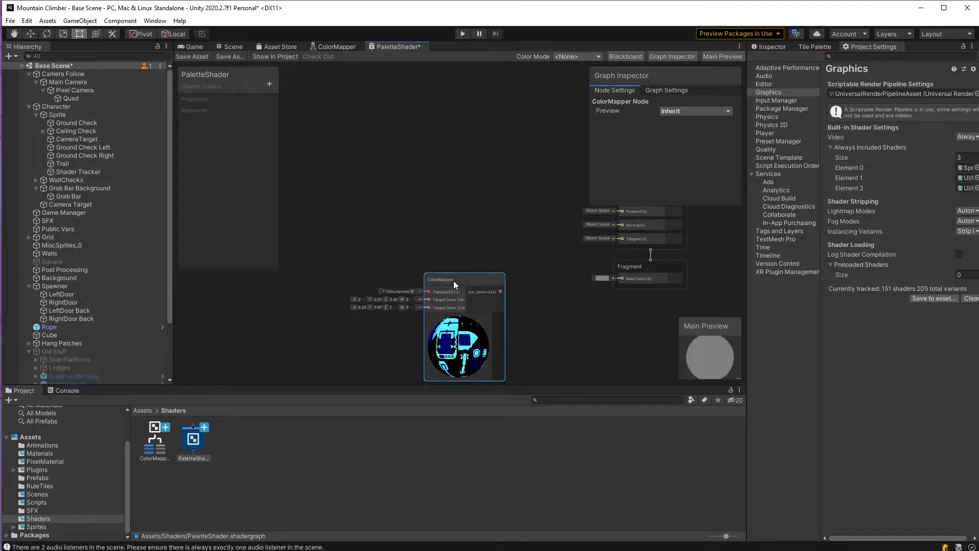
Add a Texture 2D property named MainTex to PaletteShader.
left_click(270, 84)
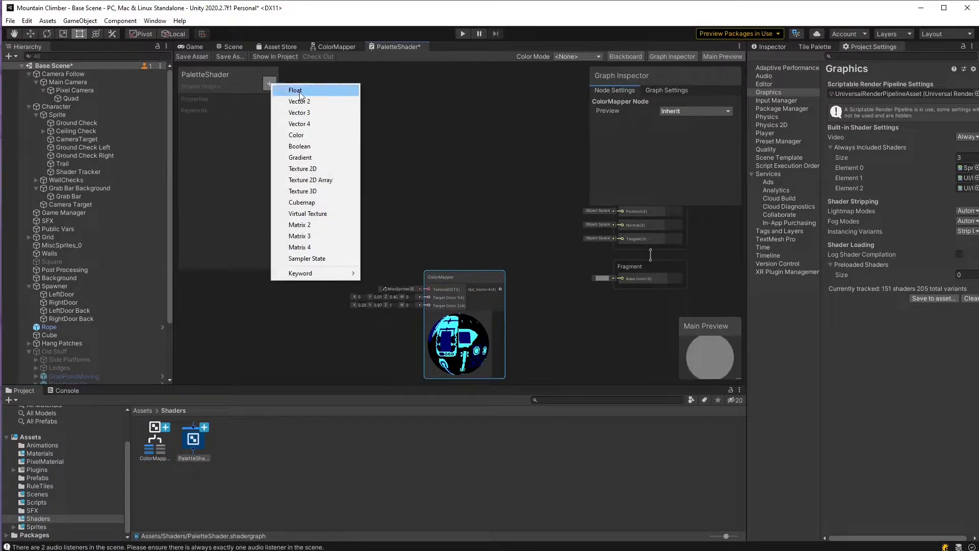
left_click(309, 168)
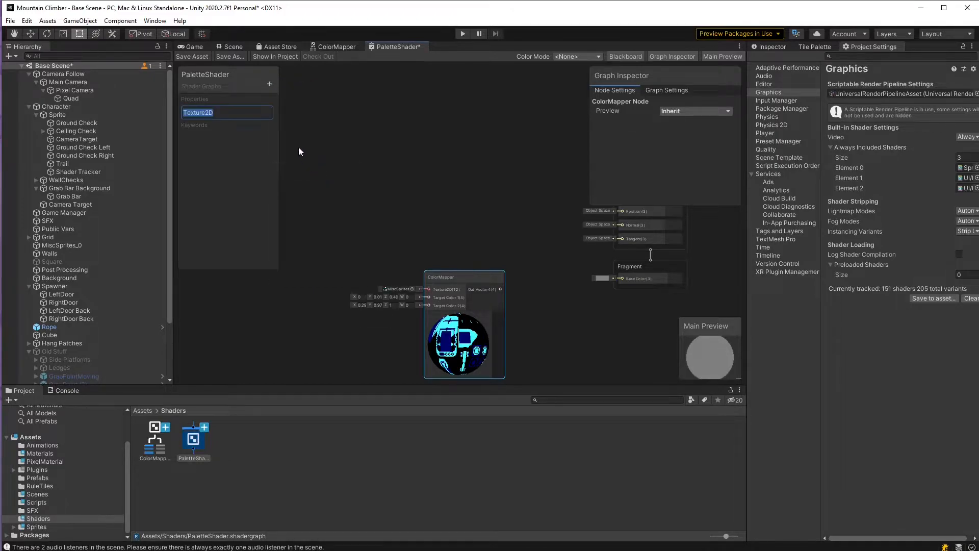
type("MainTex")
key("Return")
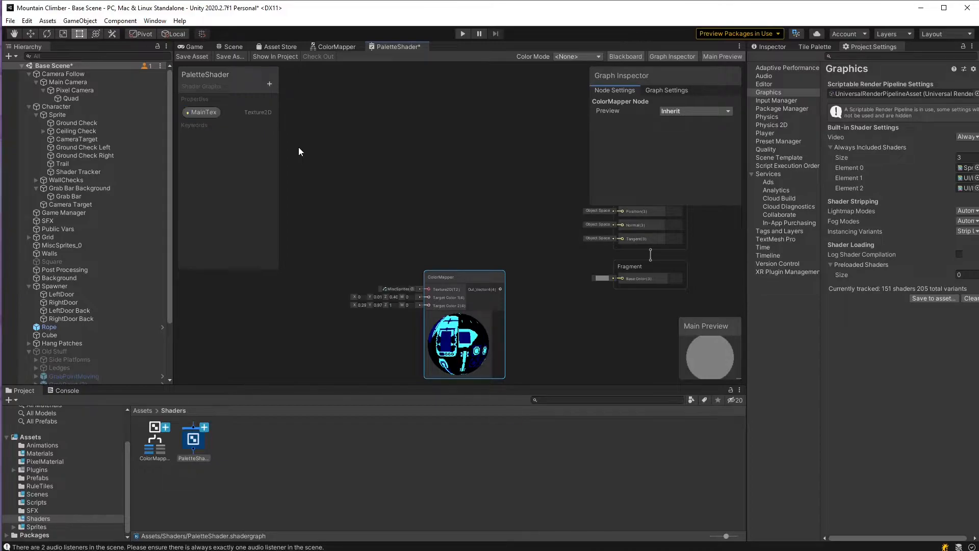
Set the MainTex property's reference name to _MainTex.
left_click(204, 112)
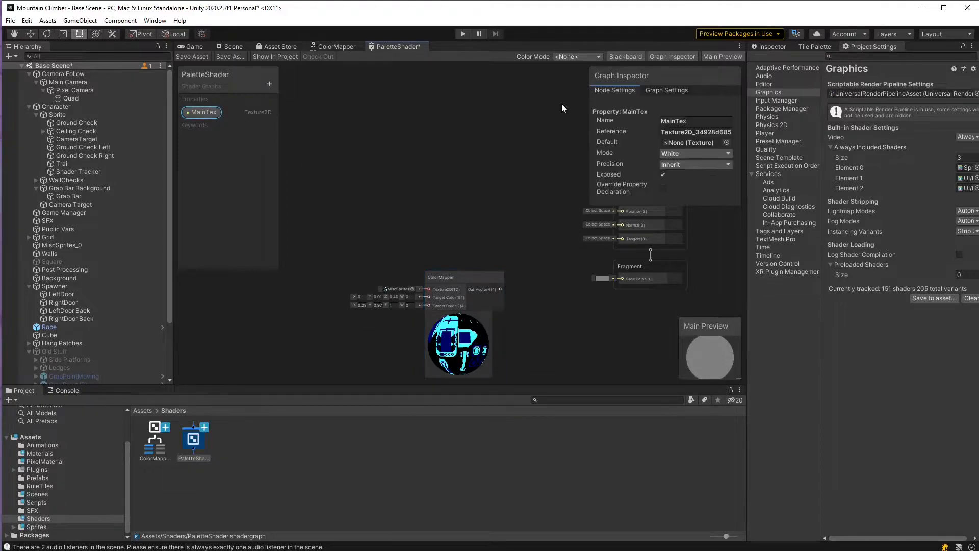
left_click(691, 132)
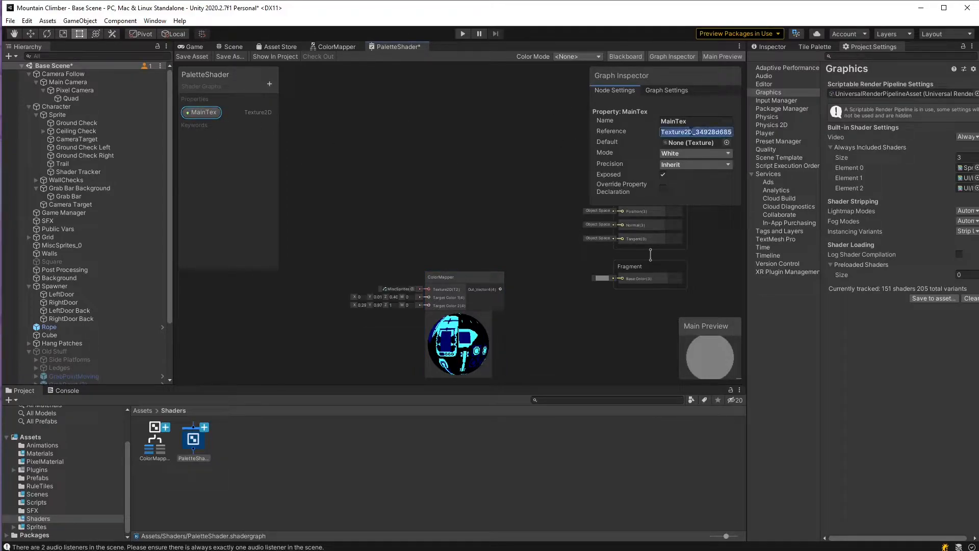
key("BackSpace")
type("_MainTex")
key("Return")
Add a Color property named Target Color 1.
left_click(270, 84)
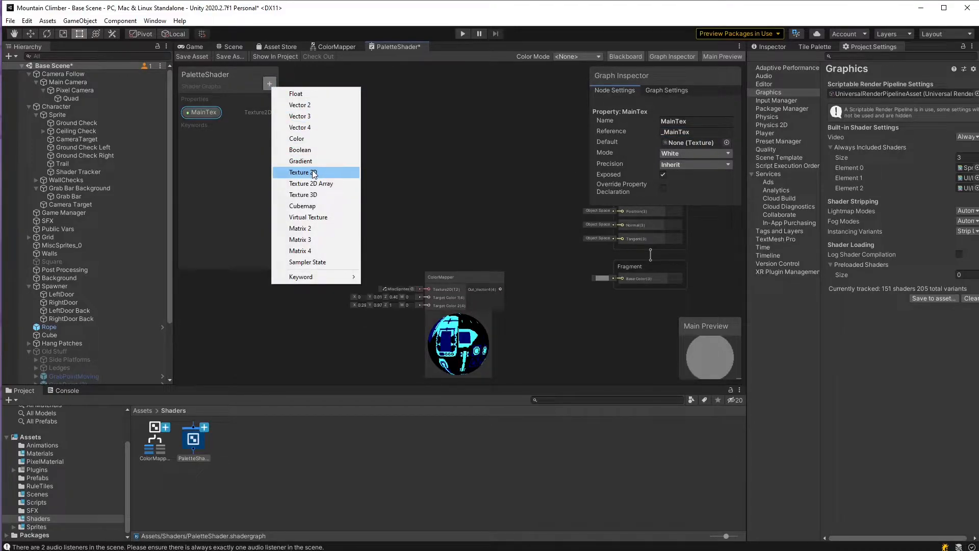
left_click(308, 138)
type("Target Color 1")
key("Return")
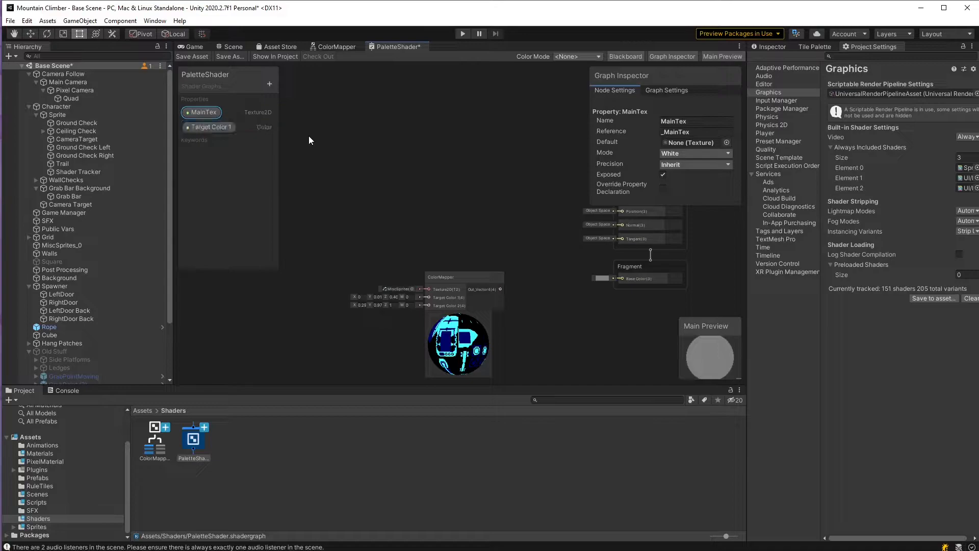
Duplicate the Target Color 1 property and rename the copy Target Color 2.
left_click(225, 128)
key("ctrl+d")
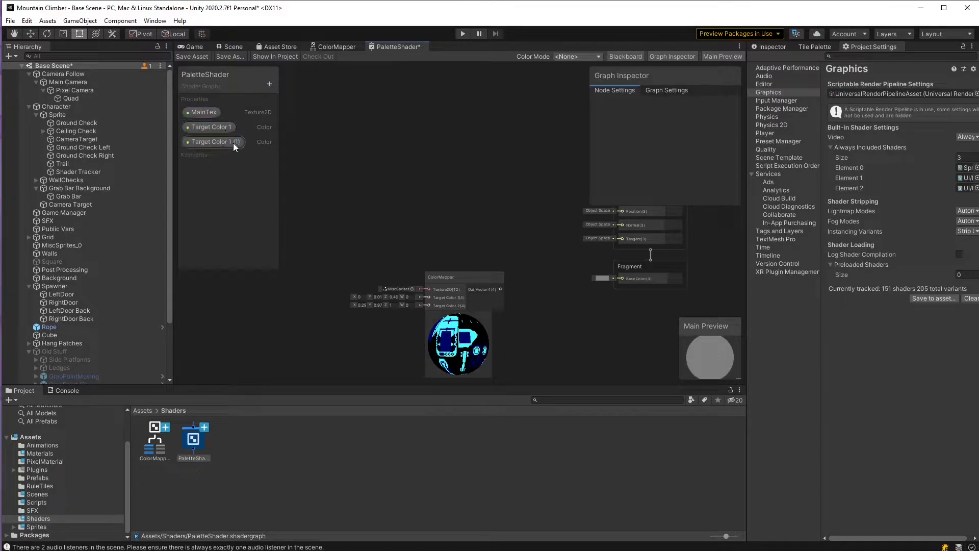
left_click(234, 143)
double_click(234, 143)
key("BackSpace")
key("BackSpace")
key("BackSpace")
key("BackSpace")
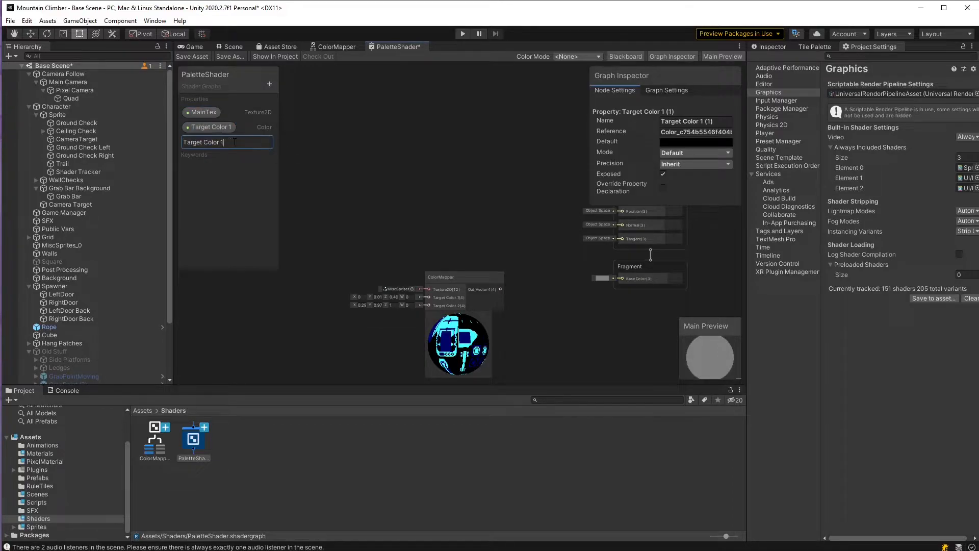
key("BackSpace")
type("2")
key("Return")
Place MainTex, Target Color 1 and Target Color 2 in the graph and connect them to the matching ColorMapper inputs.
scroll(409, 272, "down", 2)
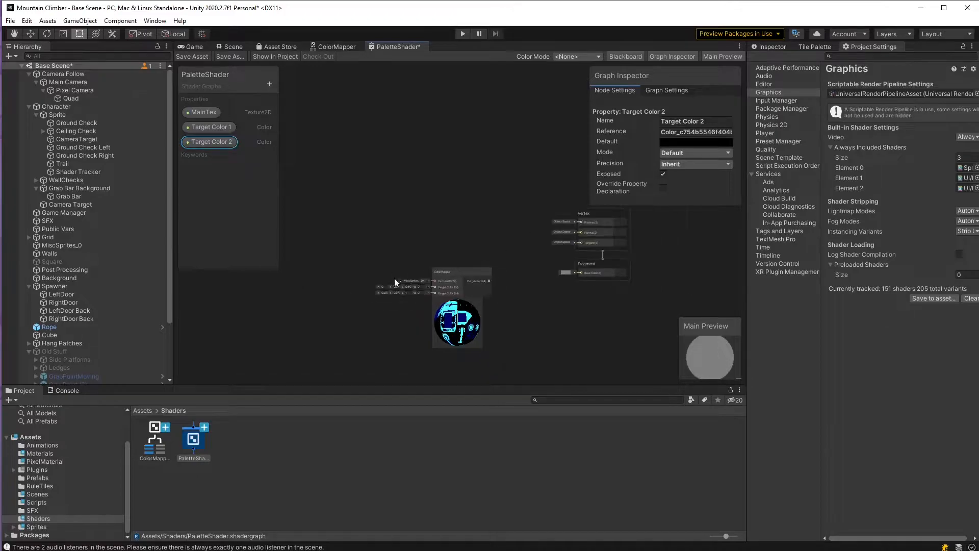
scroll(410, 272, "up", 3)
left_click_drag(228, 117, 473, 271)
left_click_drag(378, 265, 366, 264)
left_click_drag(217, 130, 284, 299)
left_click_drag(209, 142, 309, 344)
left_click_drag(351, 308, 471, 285)
left_click(357, 351)
left_click_drag(356, 350, 470, 279)
Connect the ColorMapper node's output to the Fragment block's Base Color.
scroll(504, 262, "down", 3)
middle_click_drag(507, 265, 506, 266)
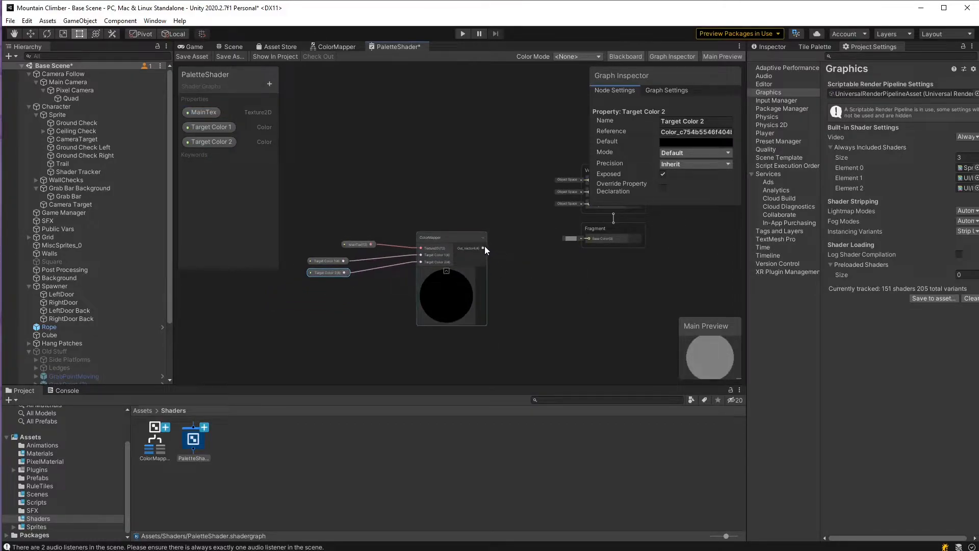
left_click_drag(482, 248, 590, 238)
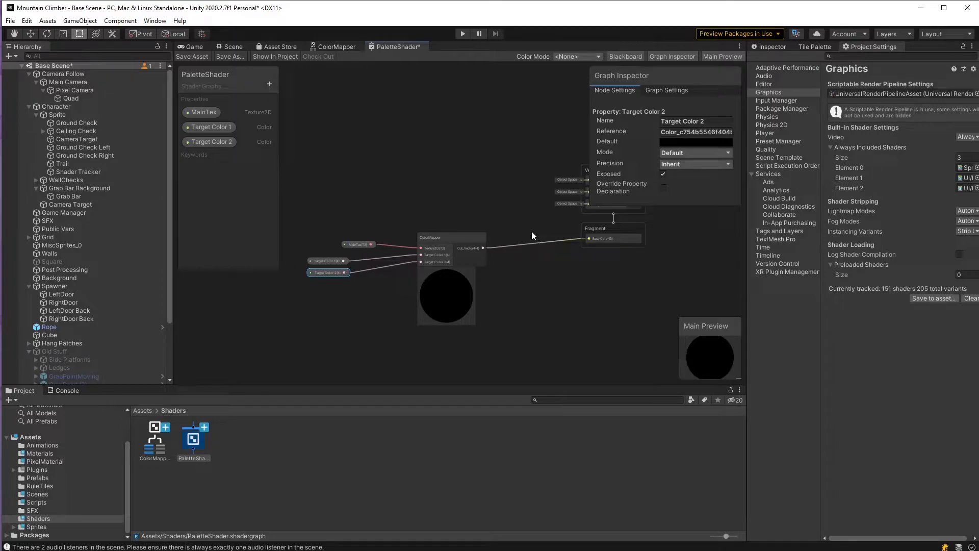
Set the default of Target Color 1 to a saturated blue with full alpha.
left_click(222, 127)
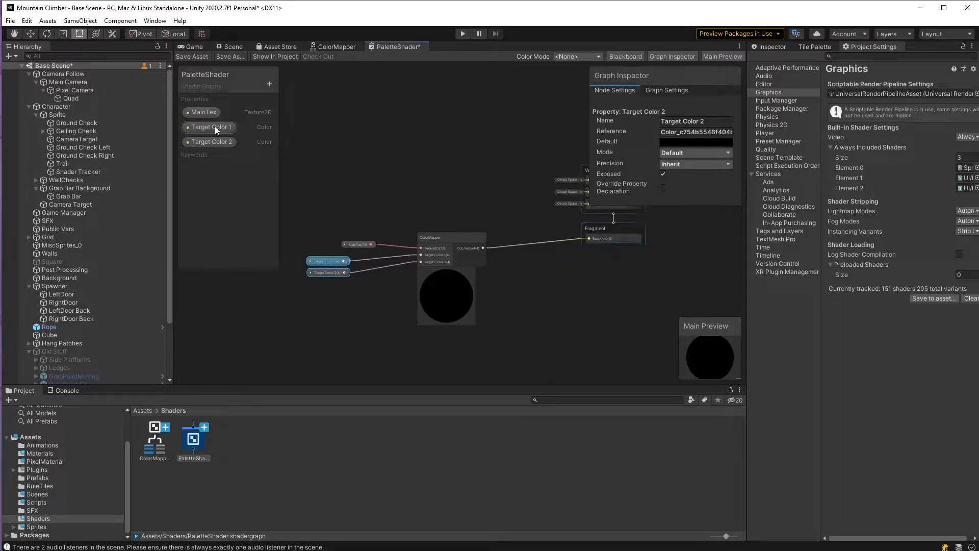
left_click(697, 143)
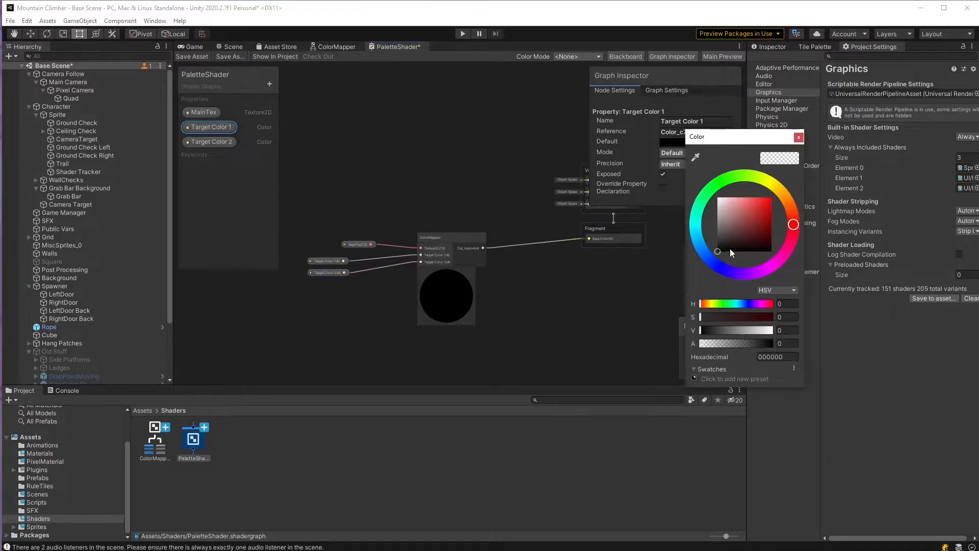
left_click(713, 262)
mouse_move(740, 237)
left_mouse_down()
mouse_move(782, 201)
mouse_move(773, 196)
left_mouse_up()
left_click_drag(756, 344, 794, 349)
left_click(798, 137)
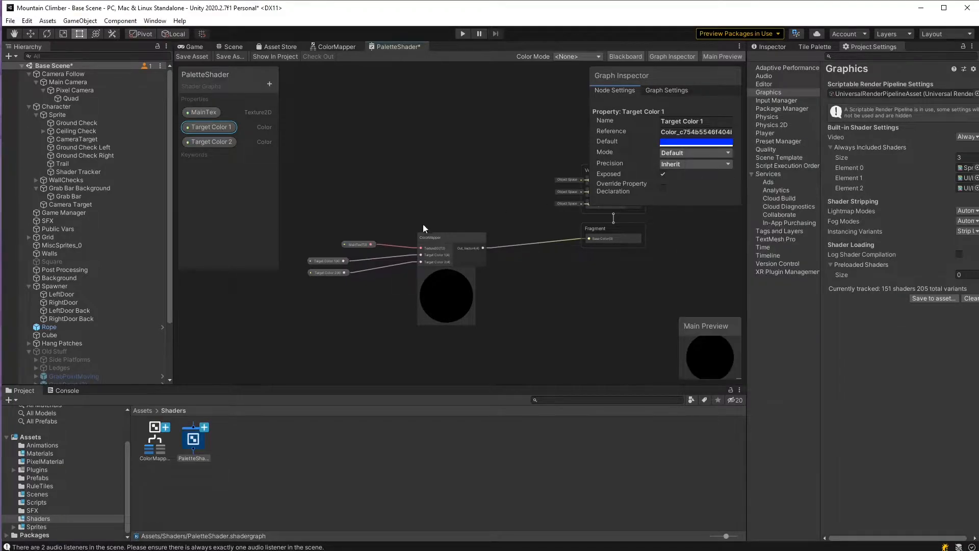
Set the default of Target Color 2 to a light cyan with full alpha.
left_click(210, 142)
left_click(693, 142)
left_click(703, 232)
left_click(750, 199)
left_click_drag(755, 344, 786, 345)
left_click(806, 137)
Assign the GroundGrass texture as the default of MainTex and save the PaletteShader graph.
middle_click_drag(644, 292, 609, 299)
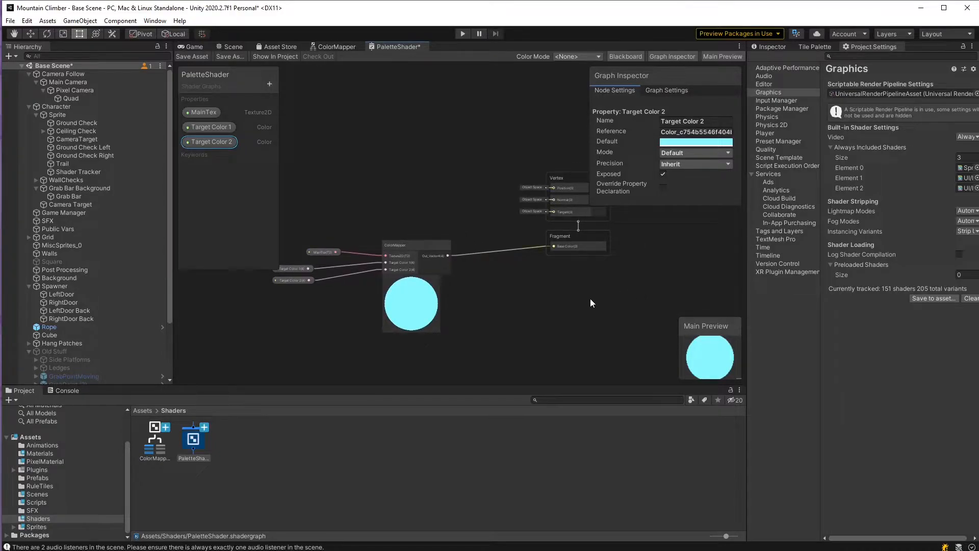
left_click(204, 112)
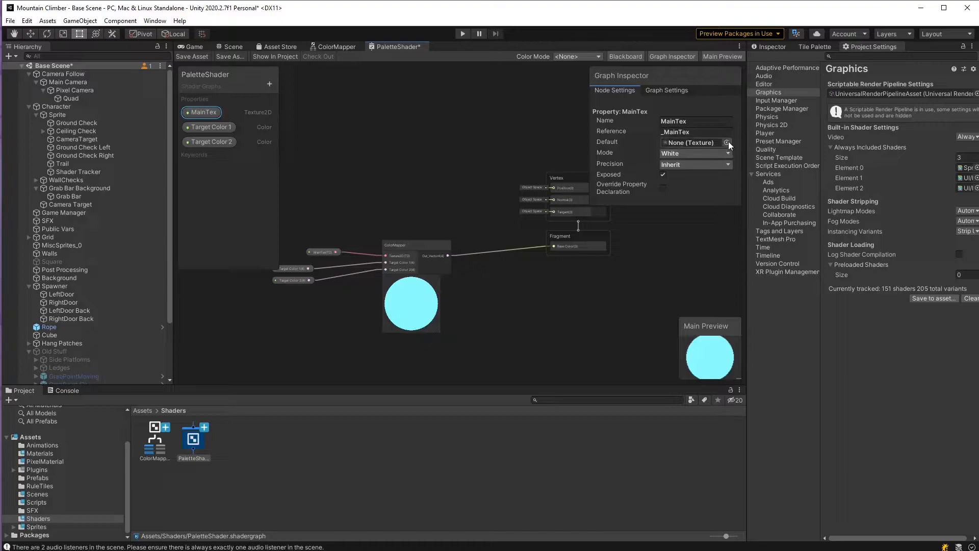
left_click(726, 142)
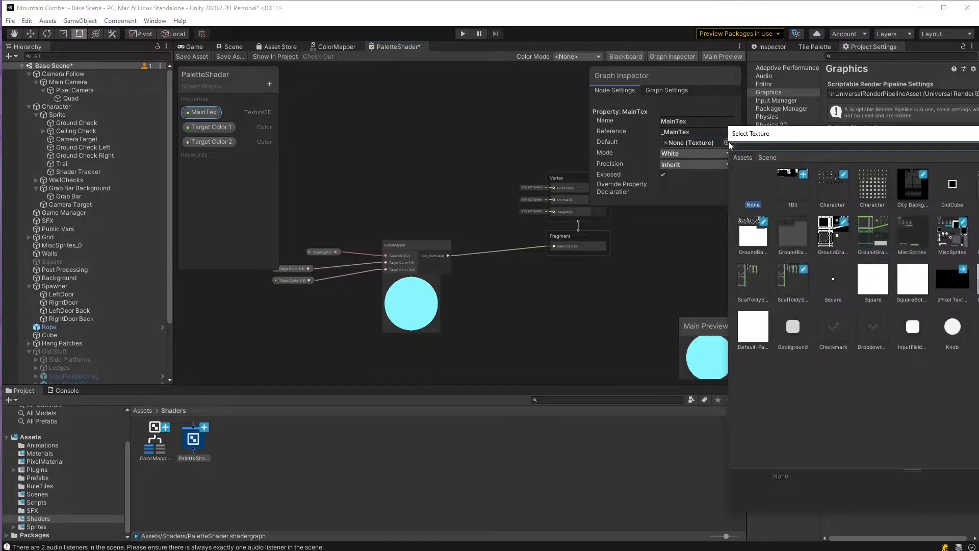
left_click(832, 237)
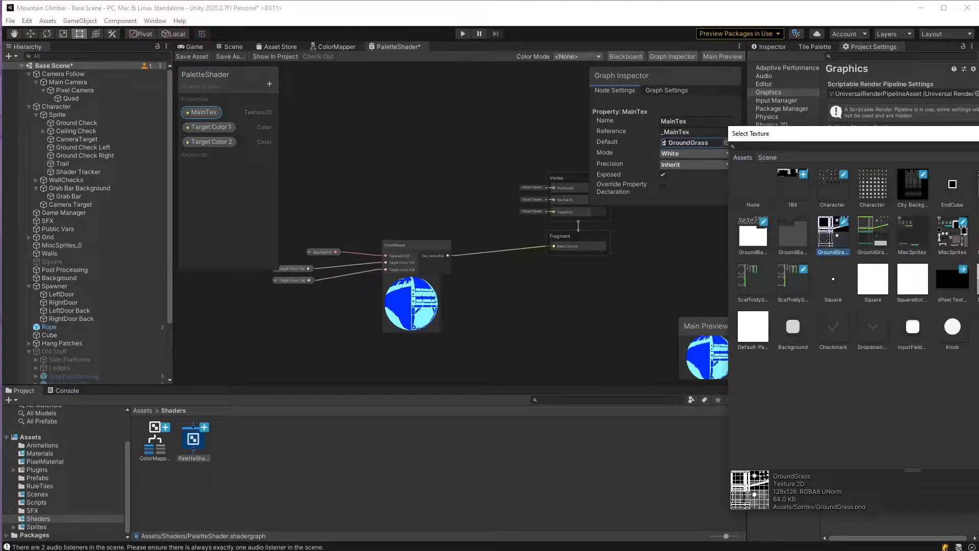
left_click(977, 134)
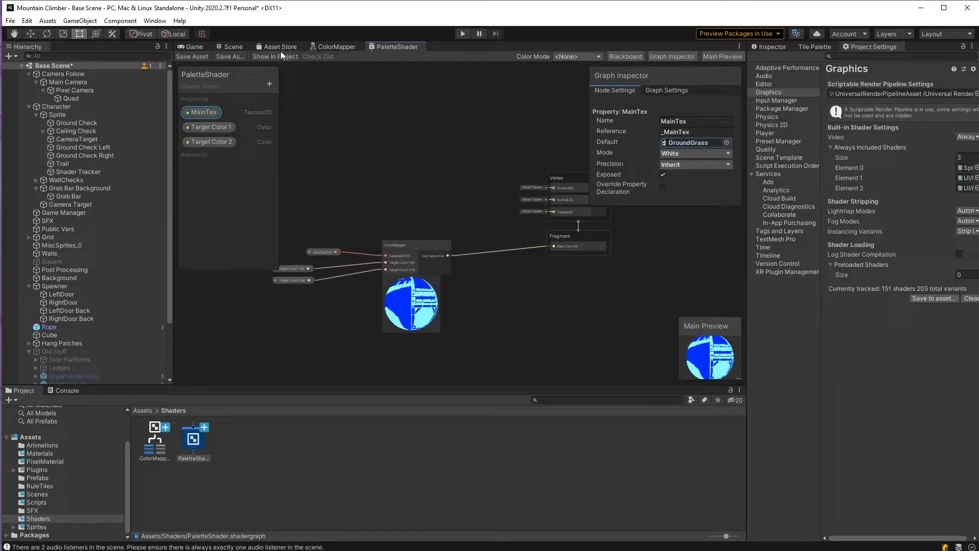
Switch the Scene view to 3D and select the Quad in front of the Pixel Camera.
left_click(195, 47)
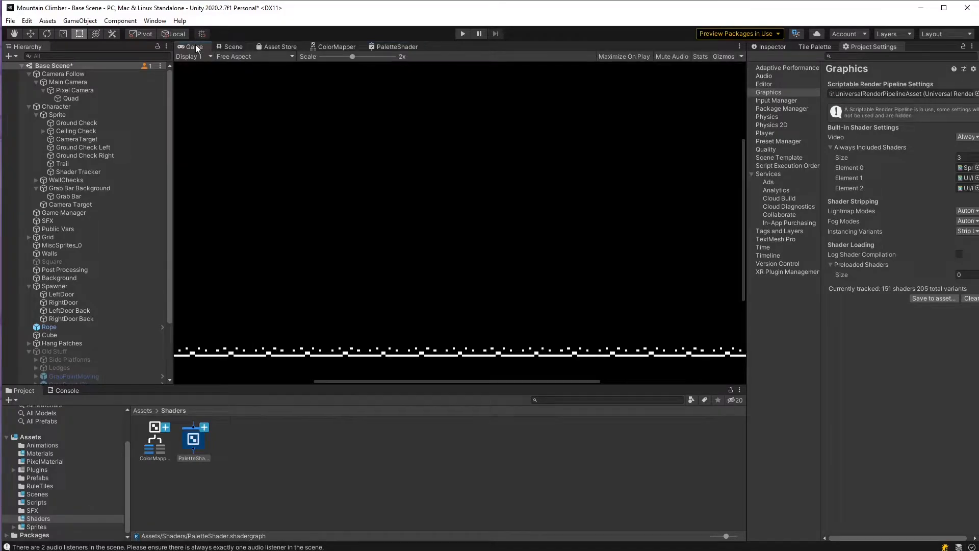
left_click(233, 47)
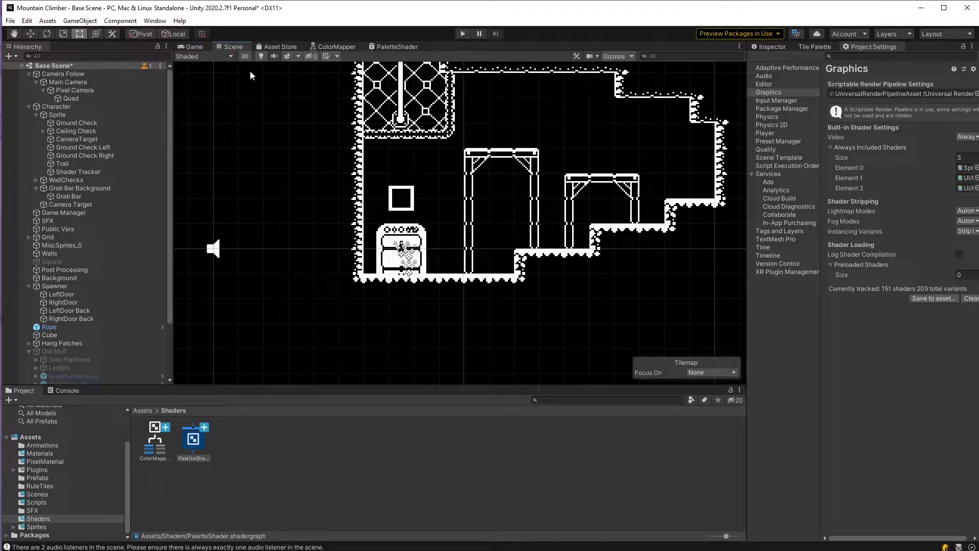
left_click(244, 56)
mouse_move(472, 216)
right_mouse_down()
mouse_move(501, 223)
mouse_move(445, 292)
mouse_move(494, 269)
mouse_move(406, 238)
mouse_move(509, 231)
mouse_move(490, 214)
mouse_move(503, 214)
mouse_move(485, 229)
right_mouse_up()
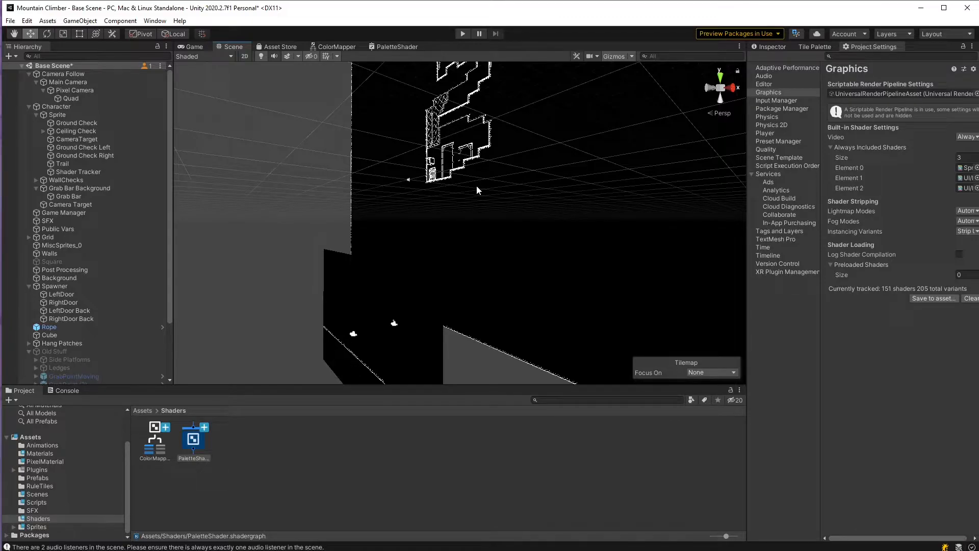
right_click_drag(469, 228, 402, 299)
left_click(395, 187)
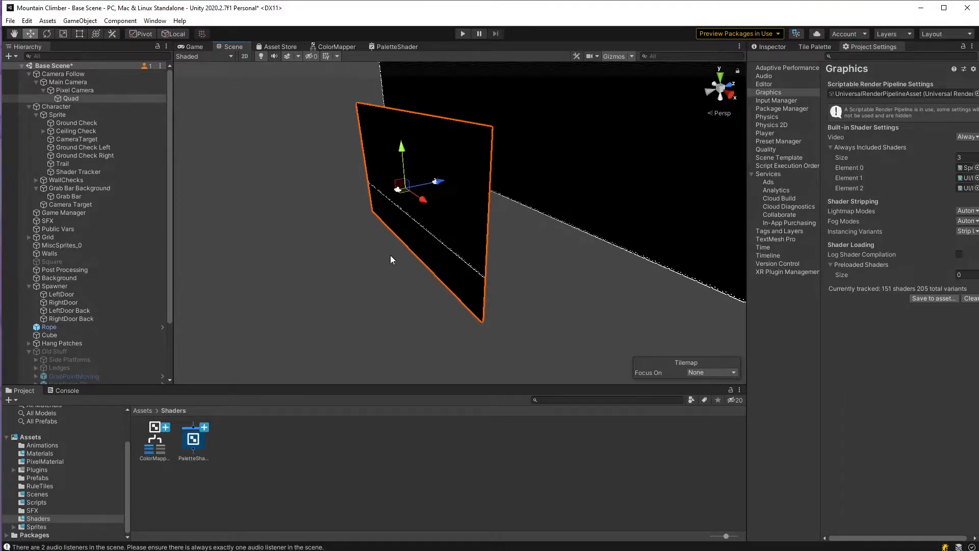
Switch the RenderTexMaterial in the Materials folder from Unlit/Texture to the PaletteShader shader graph.
left_click(42, 454)
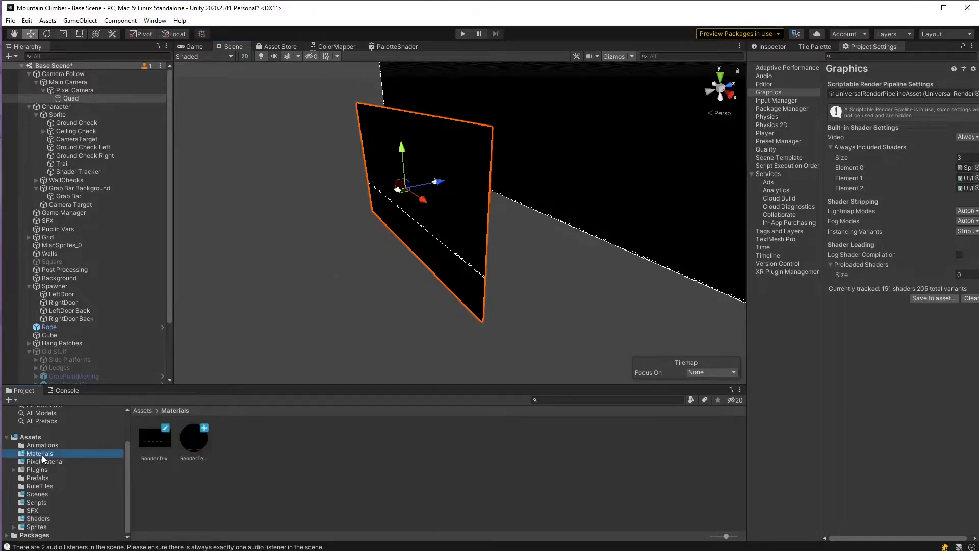
left_click(188, 439)
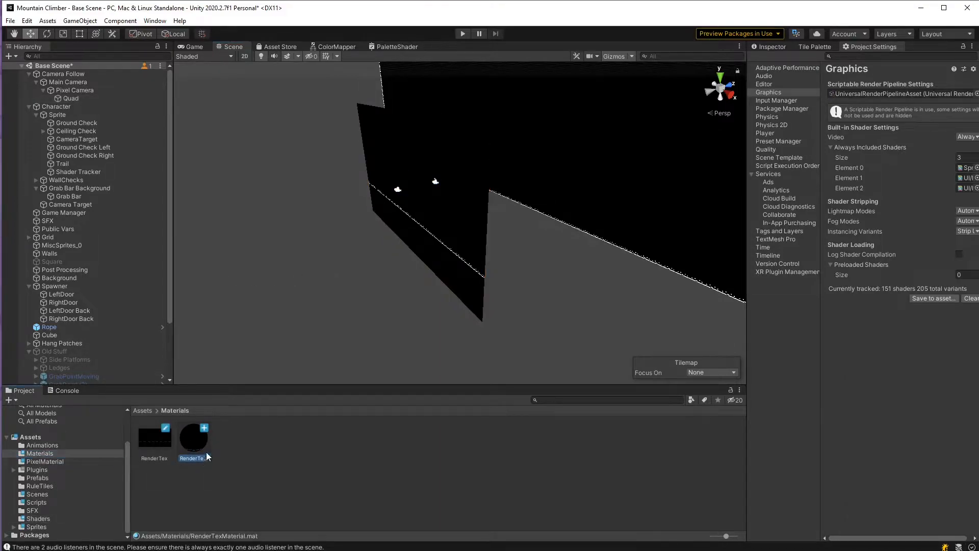
left_click(771, 47)
left_click(808, 49)
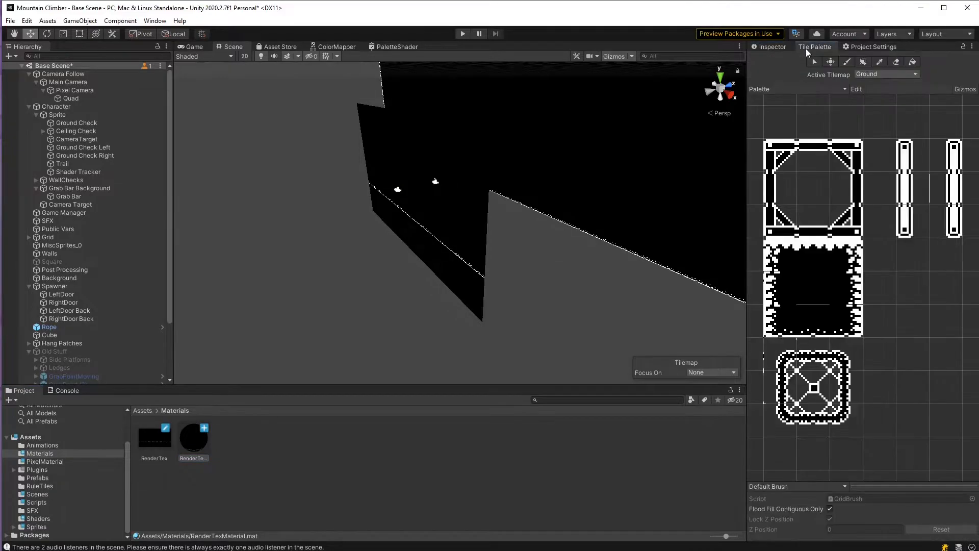
left_click(771, 47)
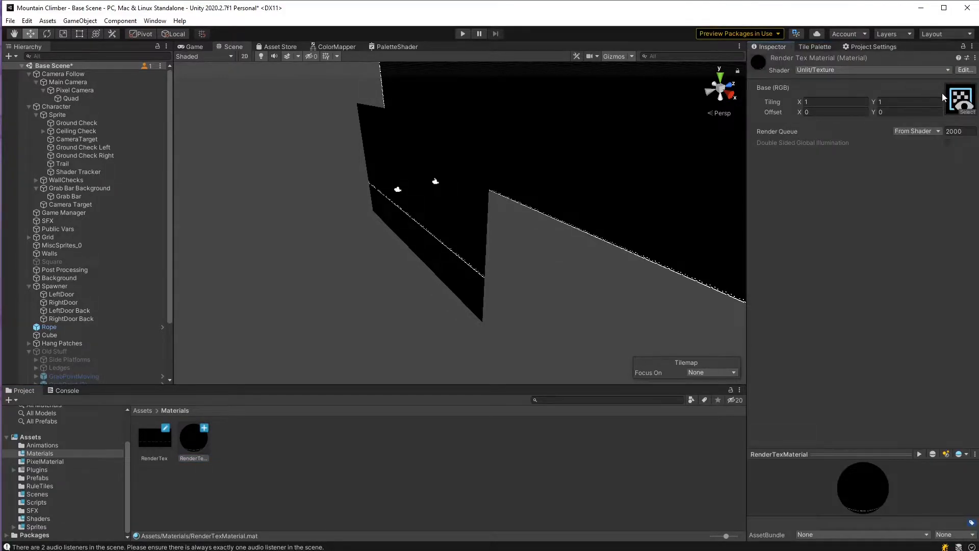
left_click(830, 69)
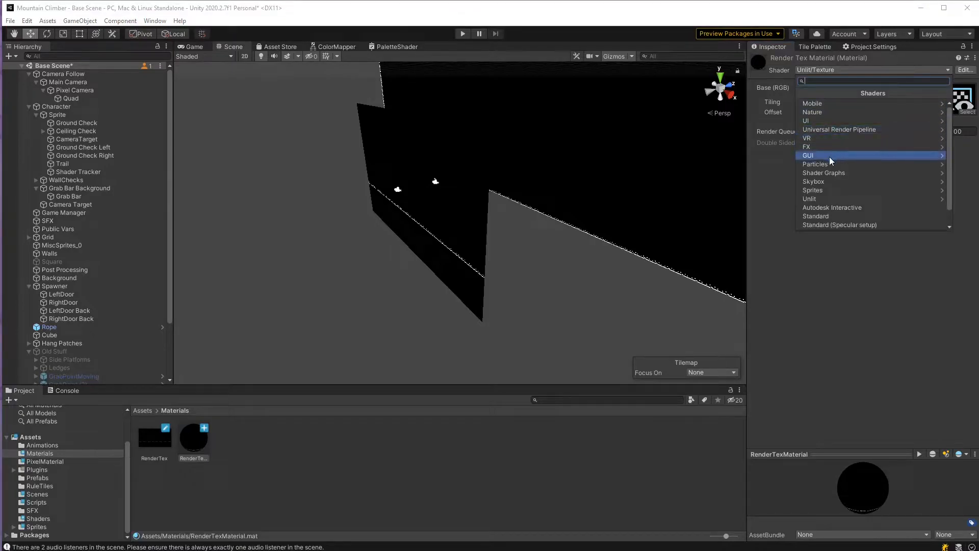
left_click(828, 174)
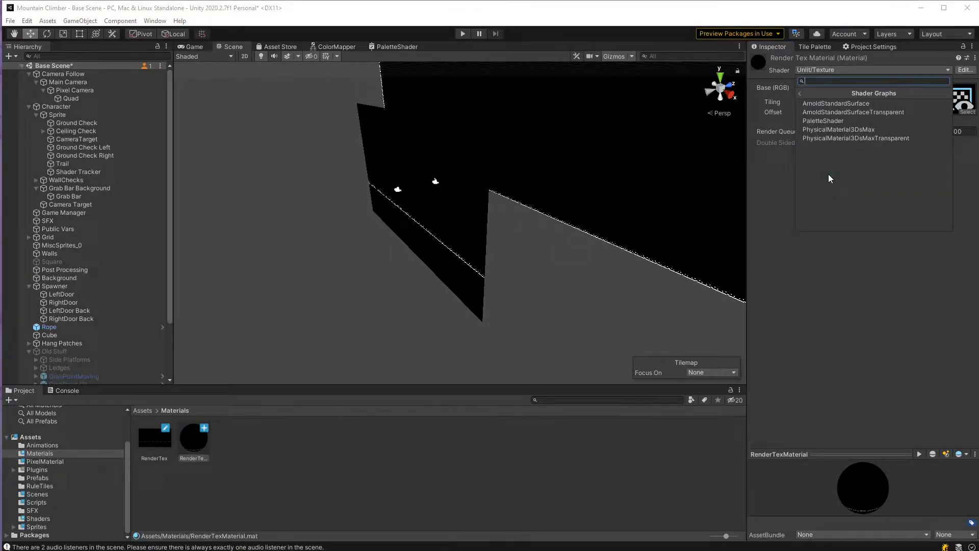
left_click(831, 123)
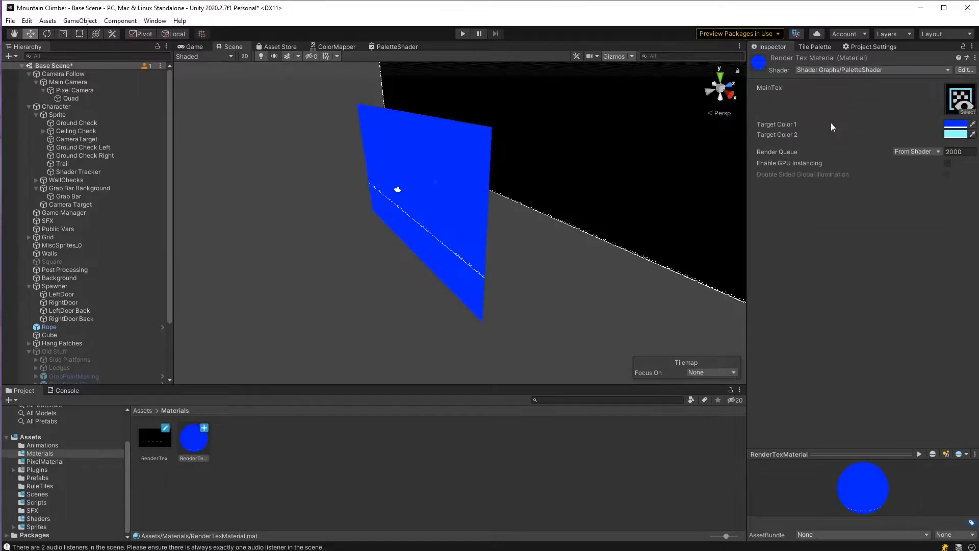
Set the material's Target Color 1 to a dark navy blue.
right_click_drag(501, 264, 460, 263)
right_click_drag(485, 261, 564, 206)
right_click_drag(437, 284, 402, 284)
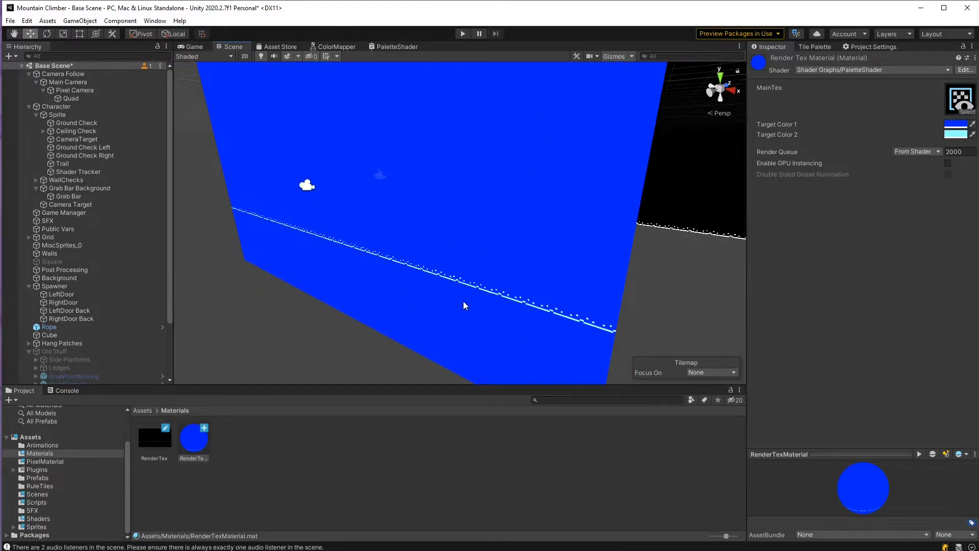
left_click(957, 125)
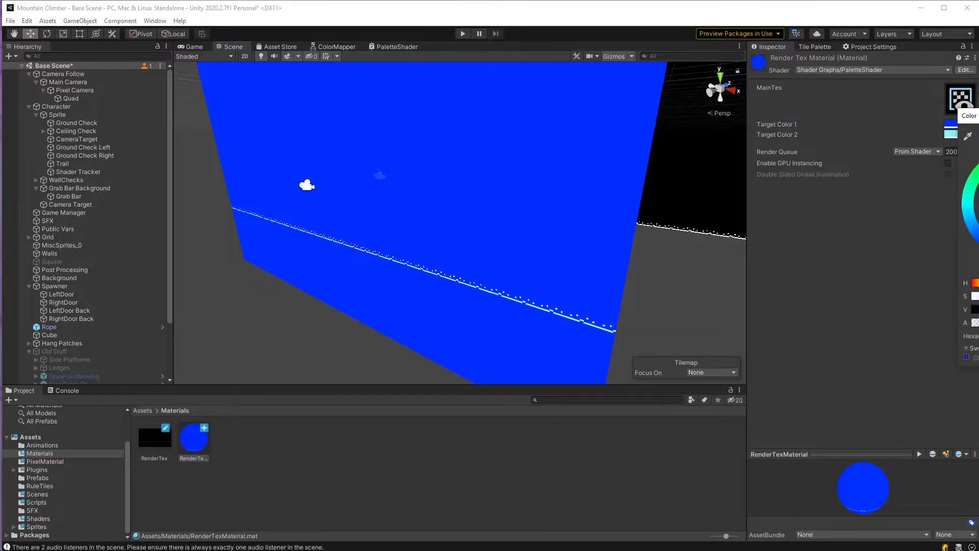
left_click_drag(978, 176, 978, 211)
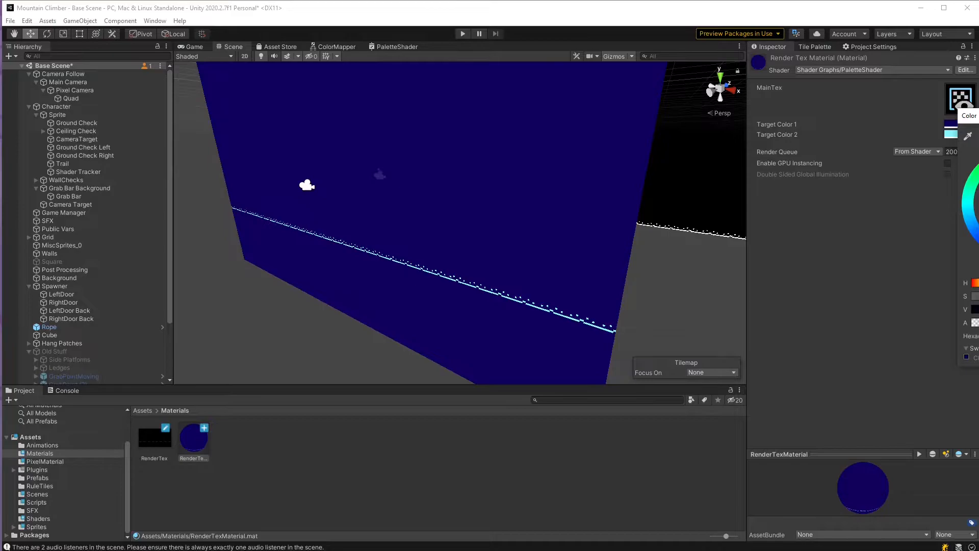
left_click(978, 115)
Shift the material's Target Color 2 to a more saturated sky blue.
left_click(959, 135)
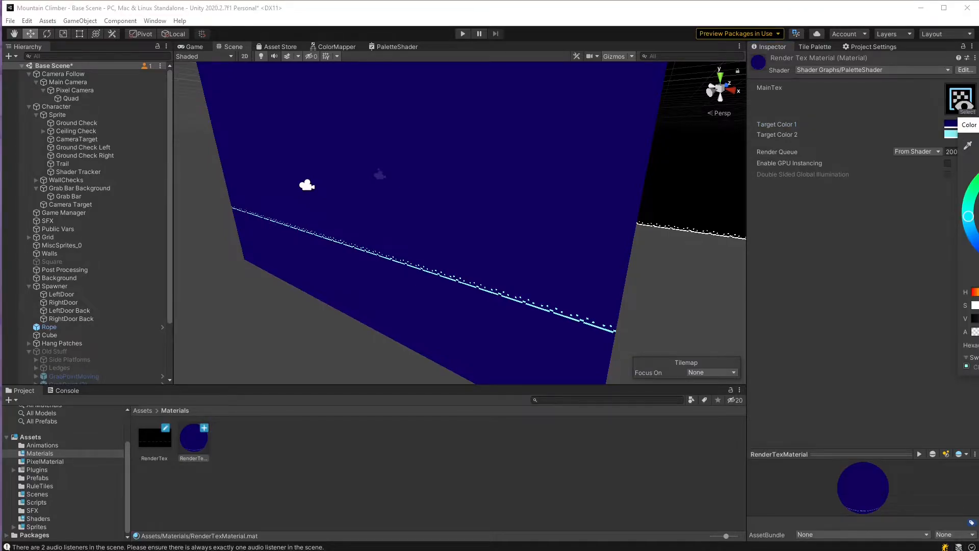
left_click(978, 193)
left_click_drag(969, 216, 972, 228)
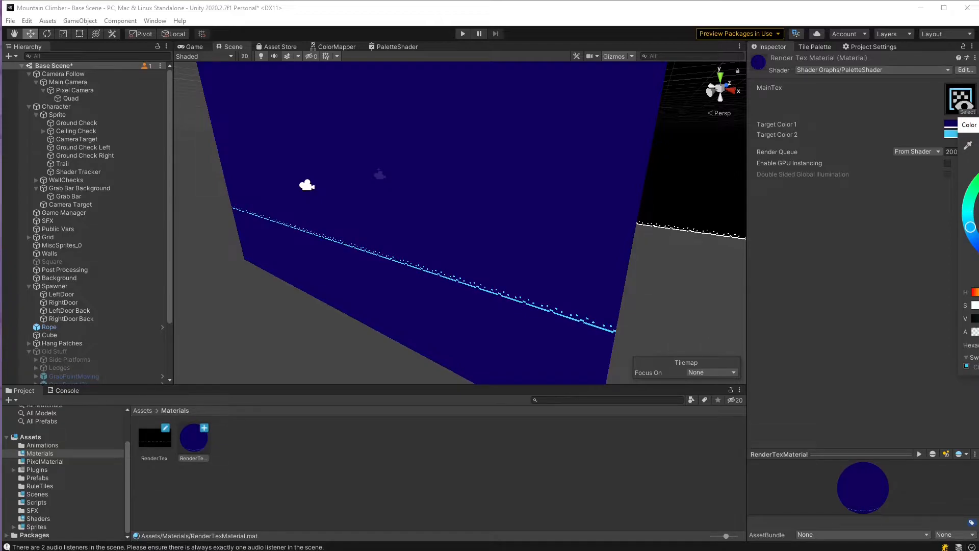
left_click(978, 125)
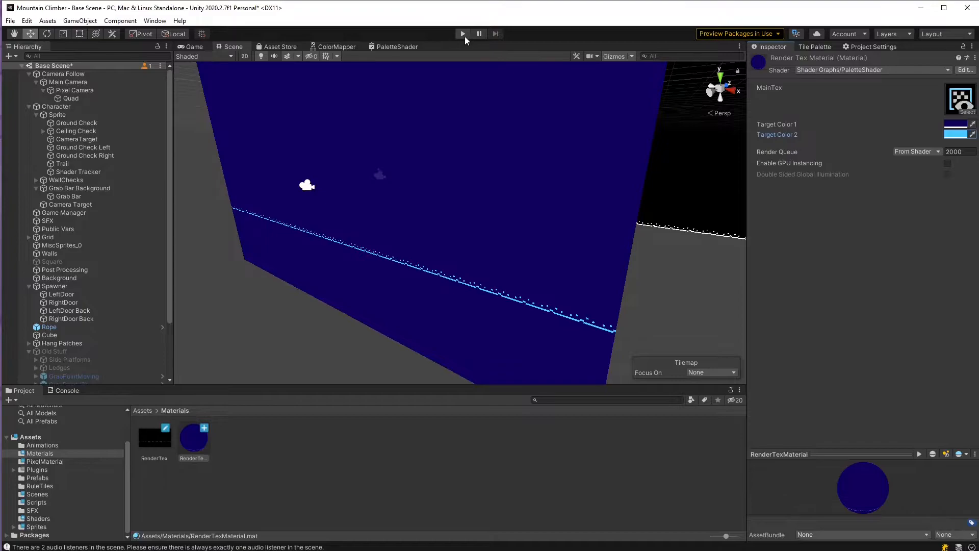
Run the game at 1x Game view scale and move and jump the character up through the level to test the palette.
left_click(463, 34)
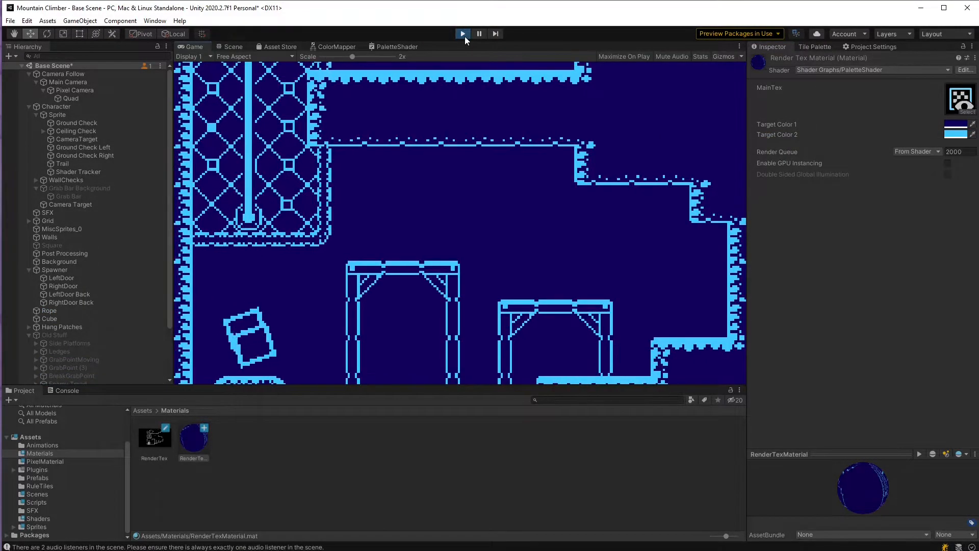
left_click_drag(352, 56, 313, 55)
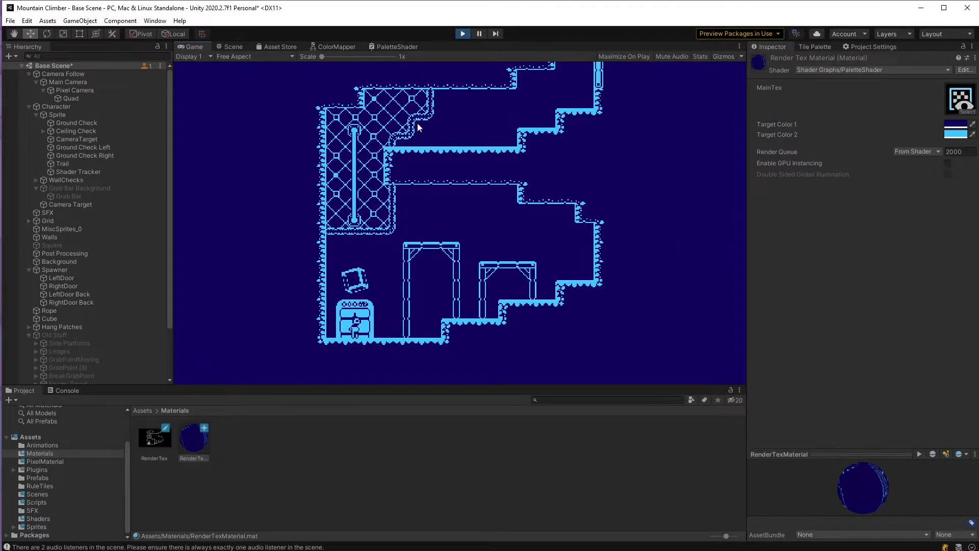
key("Right")
key("space")
key("Right")
key("space")
key("space")
key("Left")
key("space")
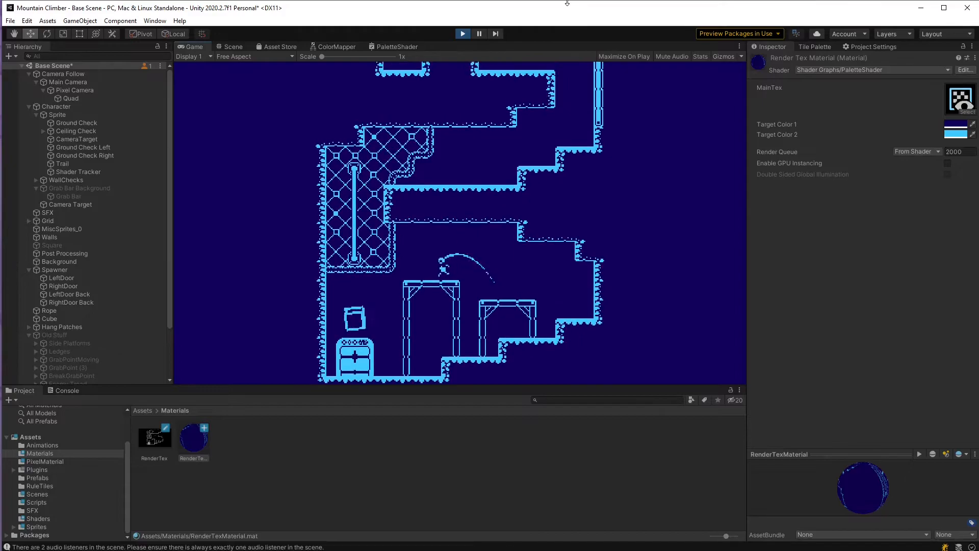
key("Left")
key("space")
key("Up")
key("Up")
key("Right")
key("space")
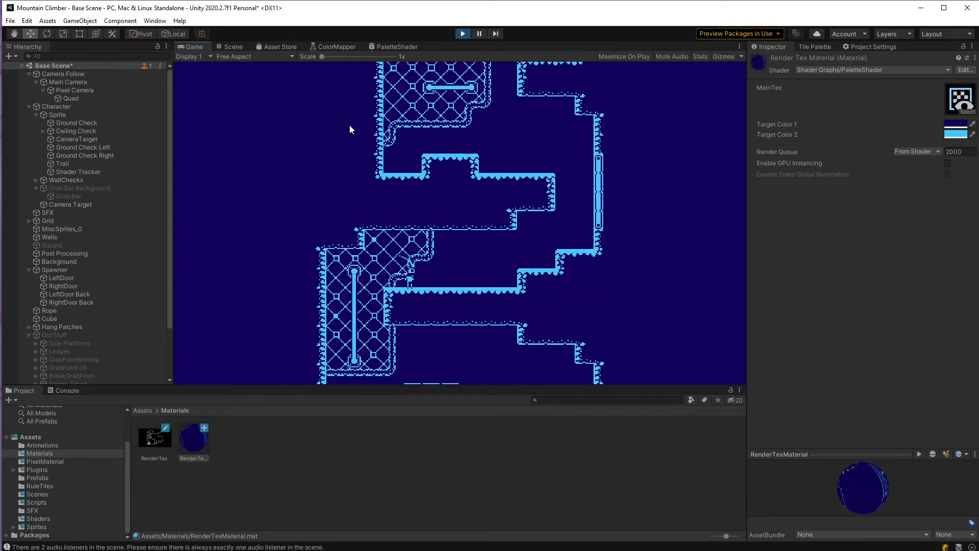
Inspect the recolored Quad from an angle in the Scene view while the game runs, and return to the Game view.
left_click(231, 47)
right_click_drag(356, 203, 436, 310)
key("w")
right_click_drag(411, 193, 442, 204)
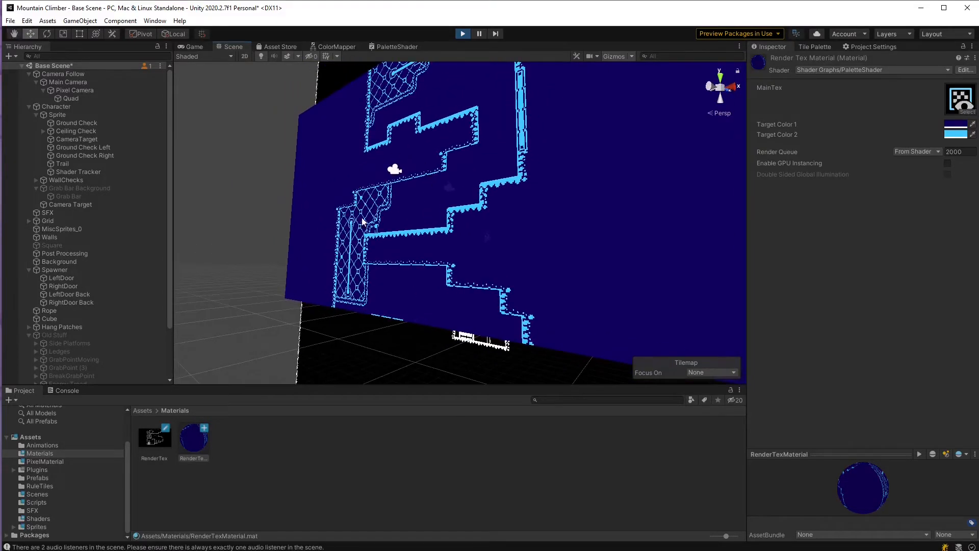
right_click_drag(380, 221, 347, 226)
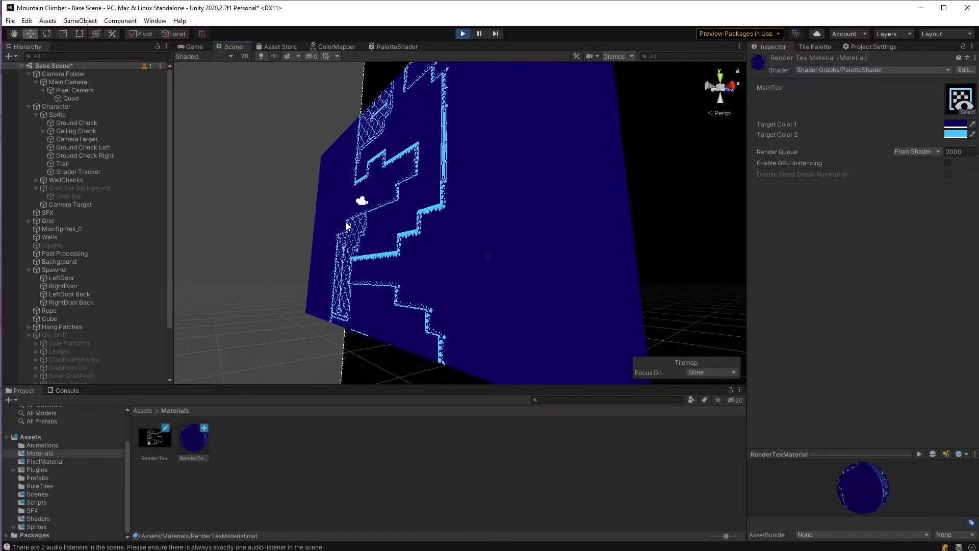
left_click(198, 46)
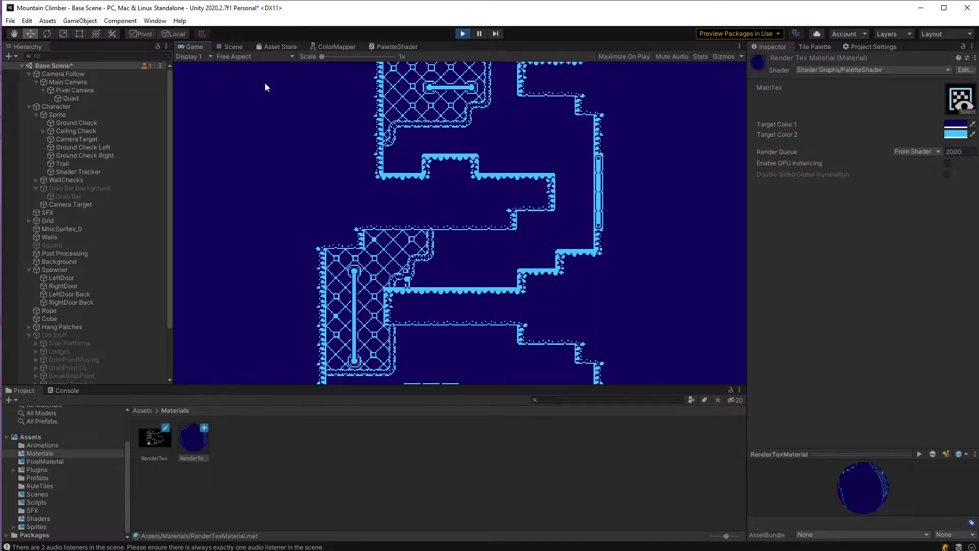
Set the material's Target Color 1 to a near-black blue and Target Color 2 to a pale, slightly lavender white.
left_click(952, 126)
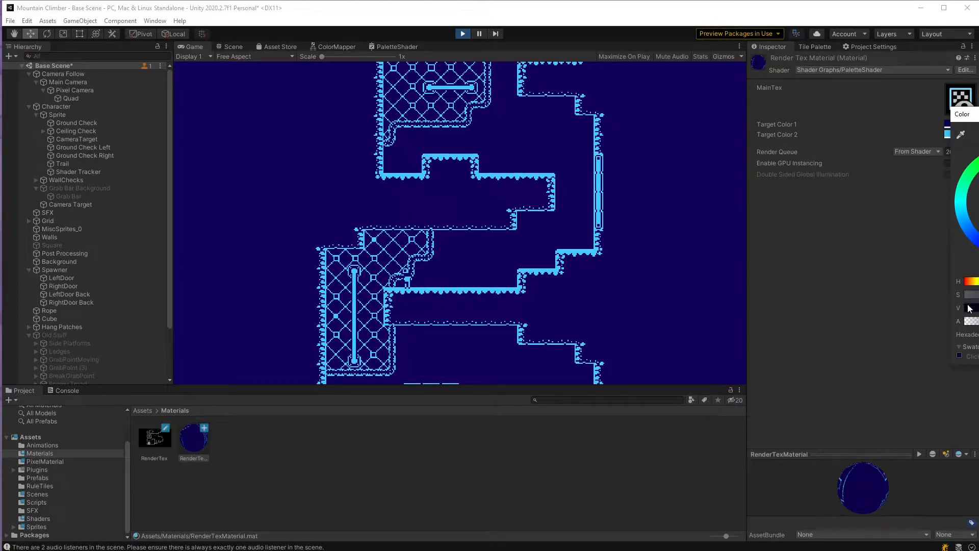
left_click_drag(976, 308, 969, 313)
left_click(948, 134)
left_click(960, 134)
left_click_drag(978, 185, 978, 186)
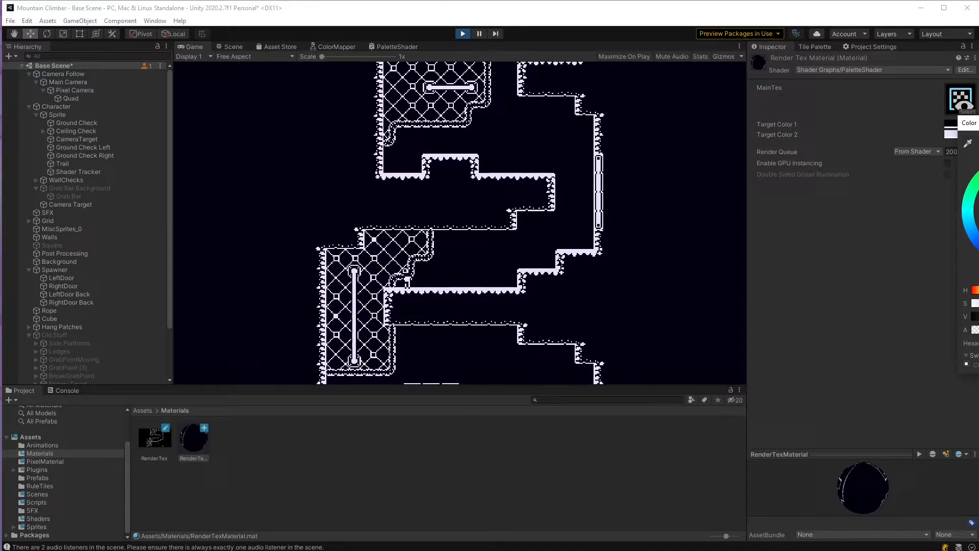
left_click(933, 200)
Lighten the material's Target Color 1 to a muted dark blue-grey.
left_click(954, 121)
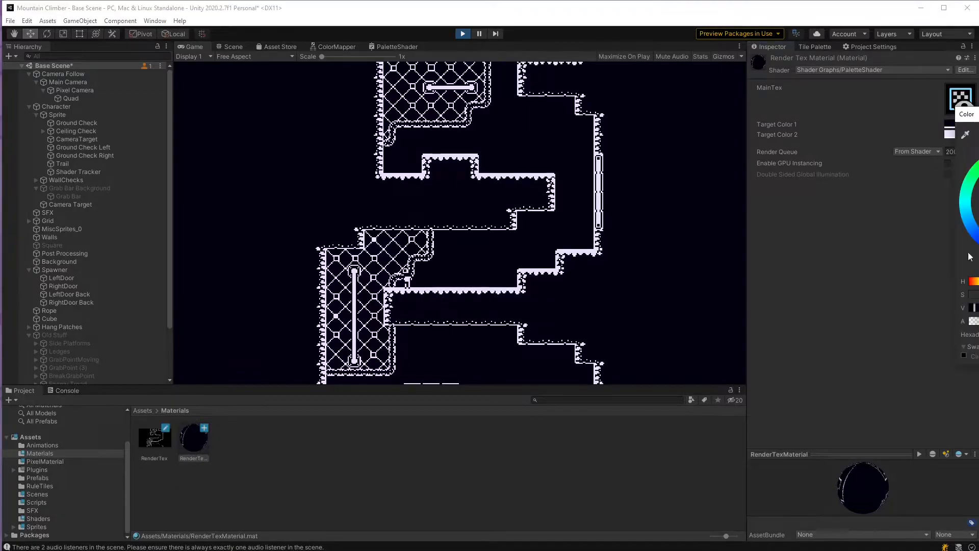
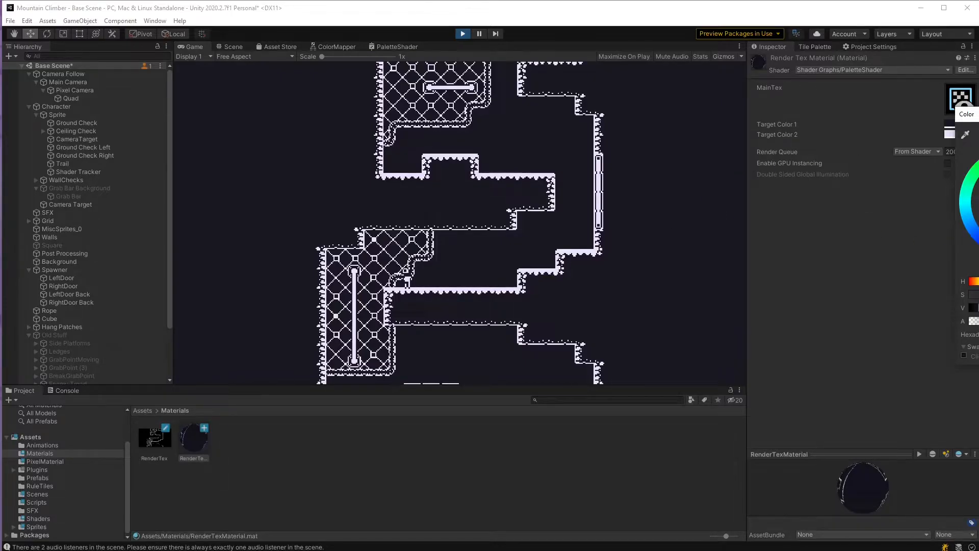
left_click(978, 115)
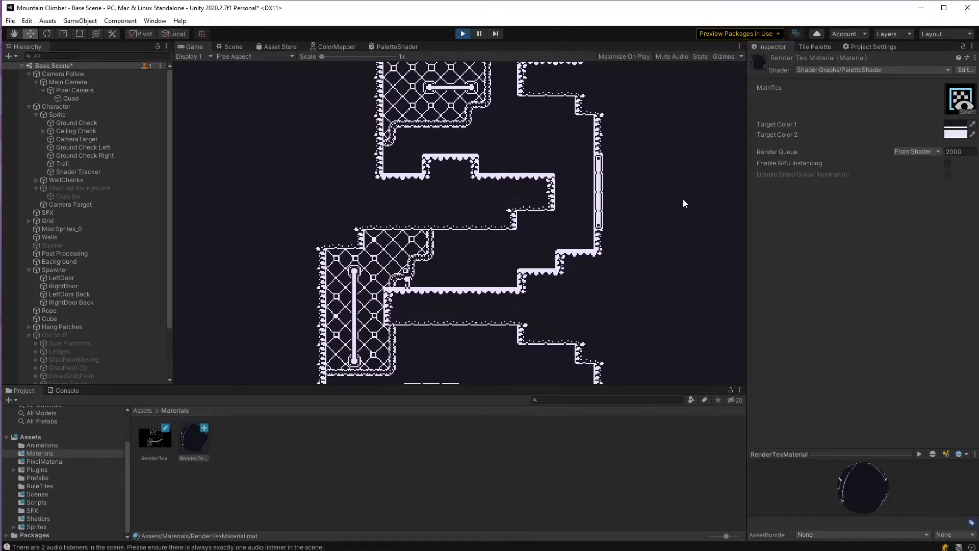
Stop the game preview and, in the PaletteShader graph, duplicate the ColorMapper node with its three input nodes, placing the copy beside the original.
left_click(462, 34)
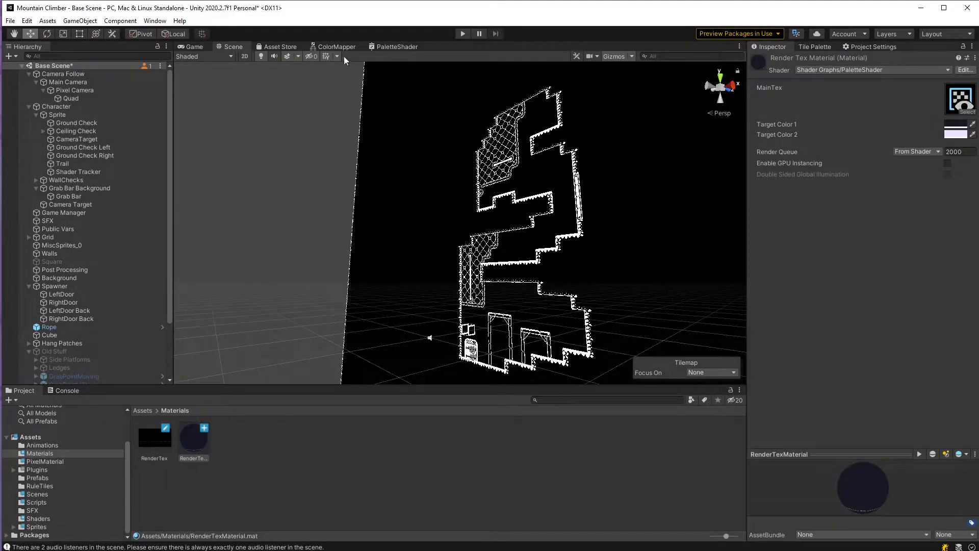
left_click(383, 46)
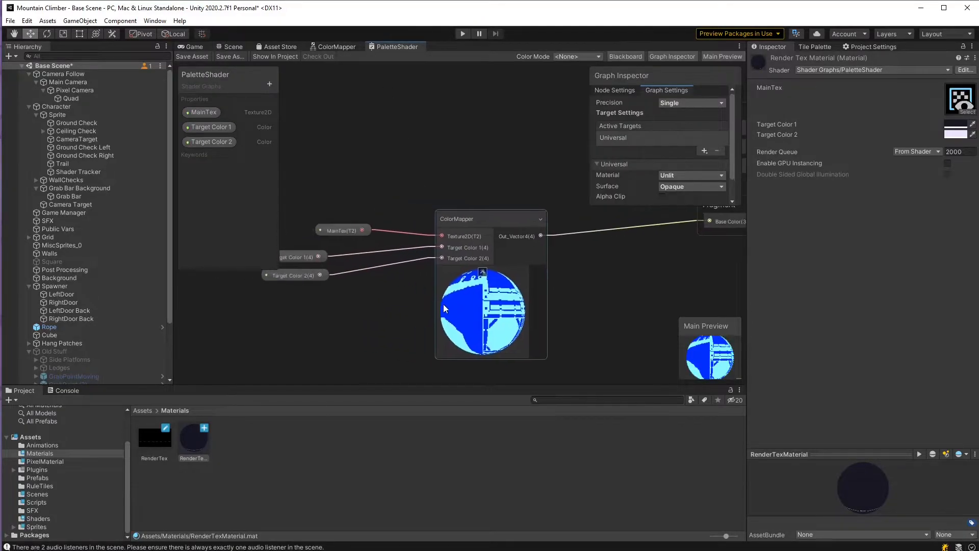
left_click_drag(312, 226, 395, 218)
scroll(387, 214, "down", 3)
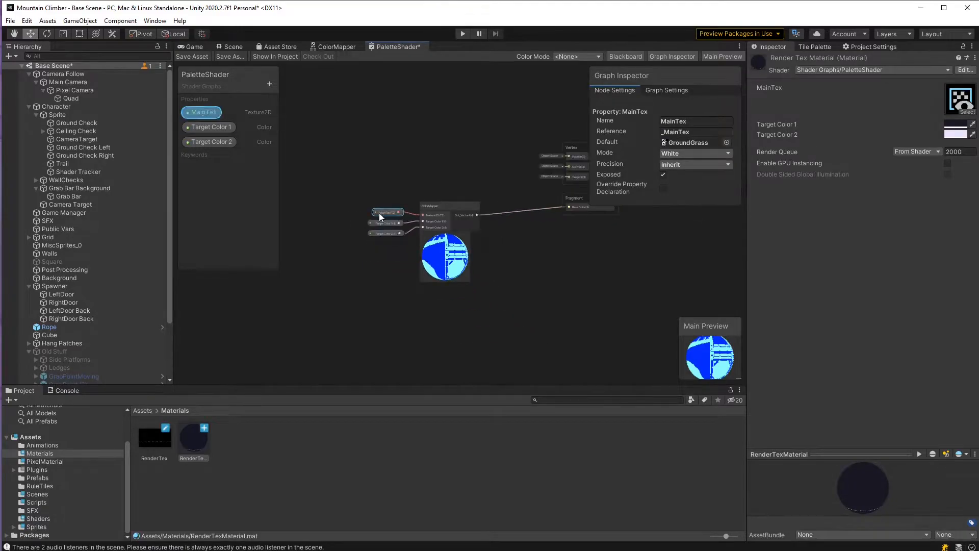
left_click_drag(383, 180, 513, 291)
left_click_drag(478, 210, 399, 223)
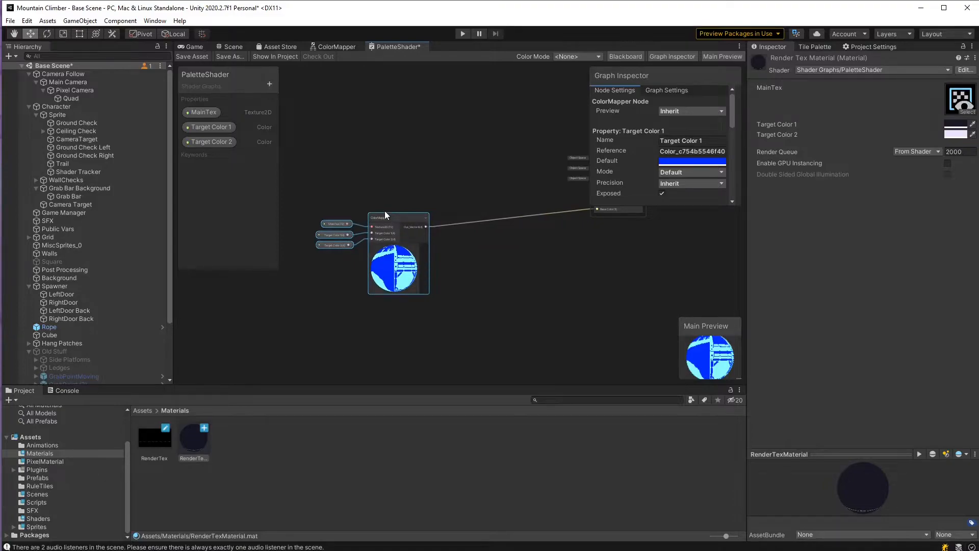
key("ctrl+d")
left_click_drag(447, 207, 520, 222)
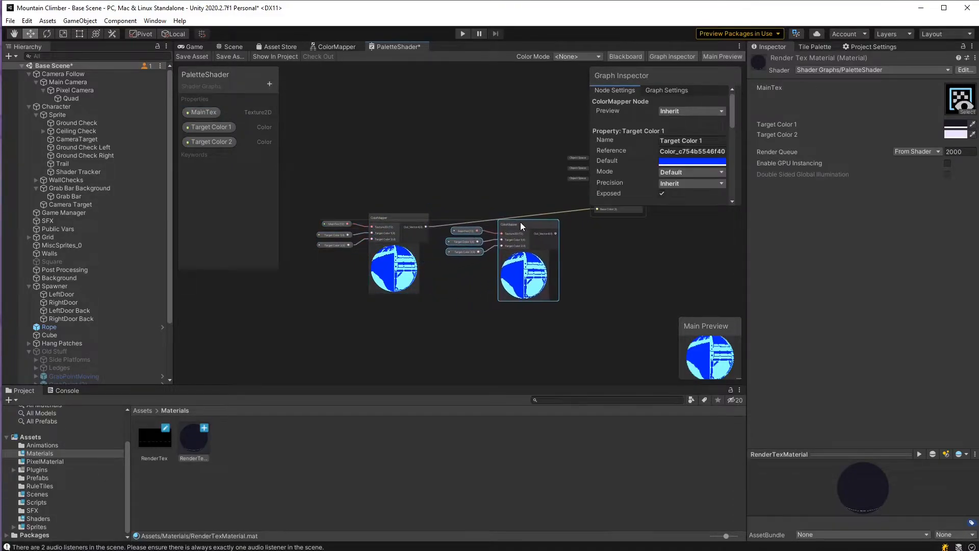
Rename the Target Color 1 property as Target Color 1a.
left_click(220, 128)
double_click(220, 126)
left_click(233, 127)
type("a")
key("Return")
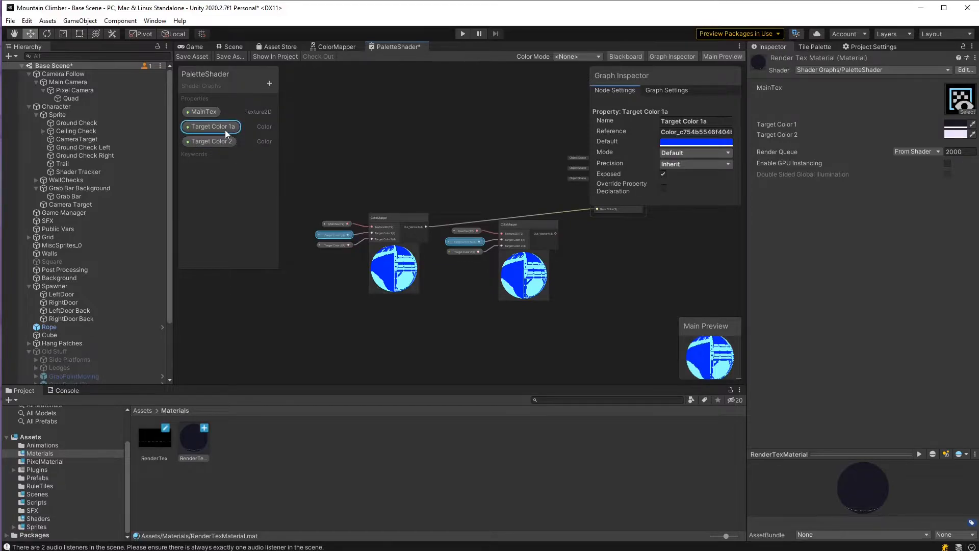
Duplicate the Target Color 1a property and name the copy Target Color 1b.
key("ctrl+d")
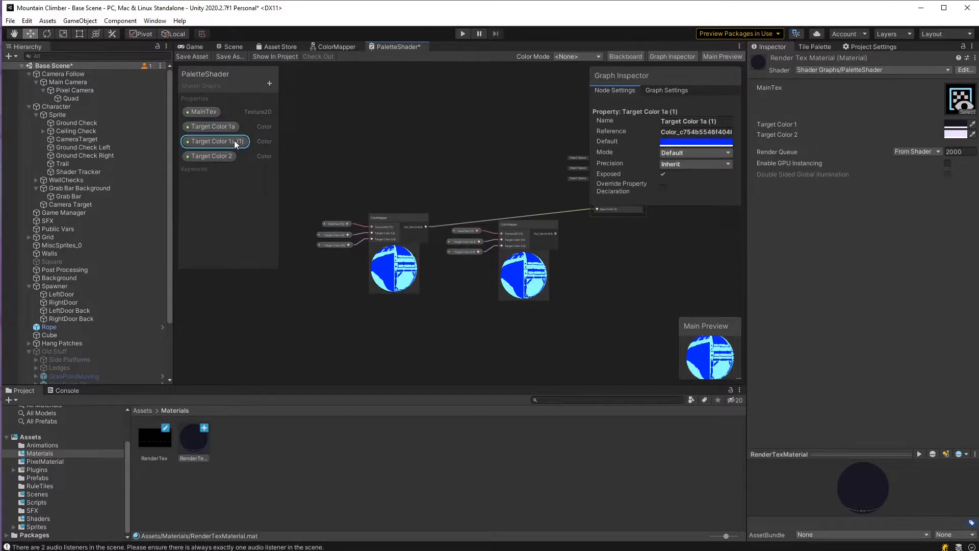
double_click(238, 142)
left_click(241, 142)
key("BackSpace")
key("BackSpace")
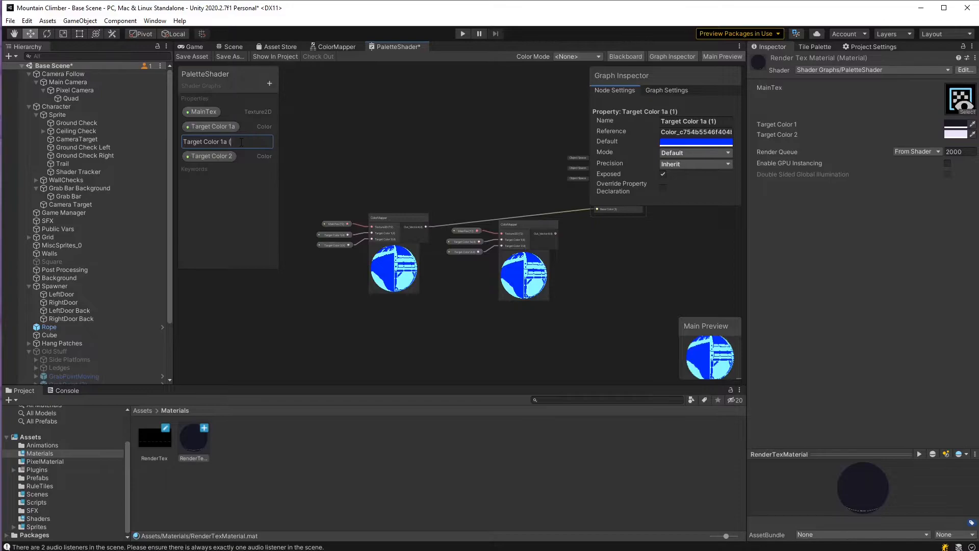
type("b")
key("Return")
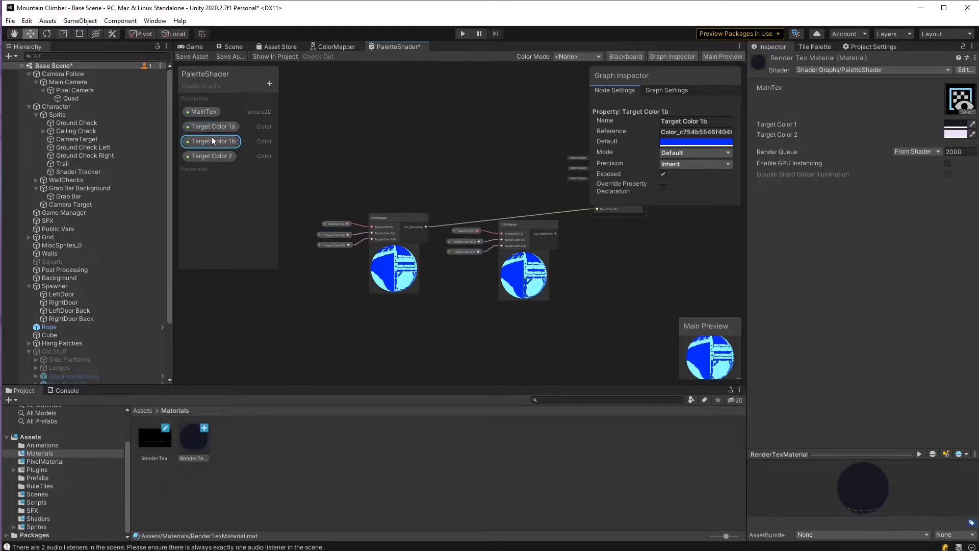
Move the Target Color 2 property directly below Target Color 1a and rename it as Target Color 2a.
left_click_drag(222, 159, 219, 139)
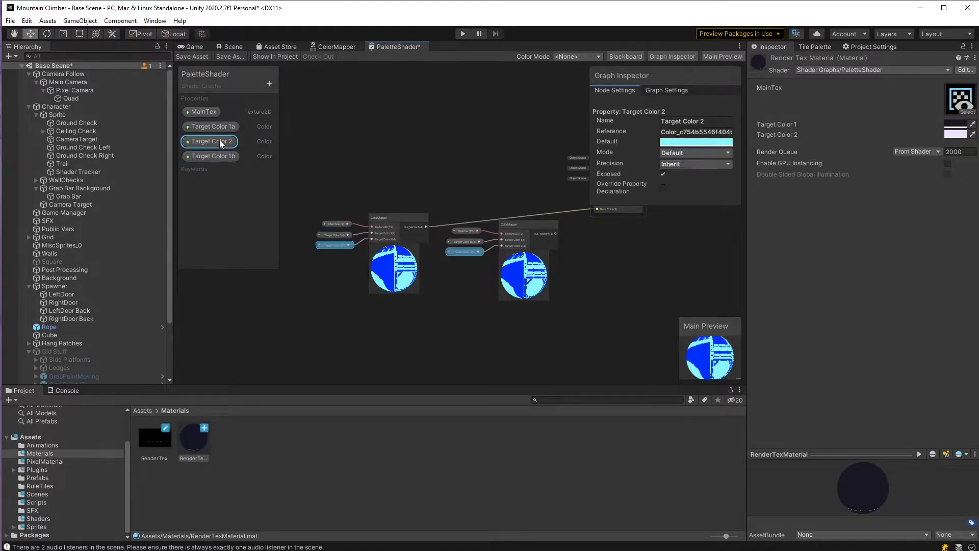
double_click(219, 140)
type("a")
key("Return")
Duplicate the Target Color 2a property, place the copy after Target Color 1b and name it Target Color 2b.
key("ctrl+d")
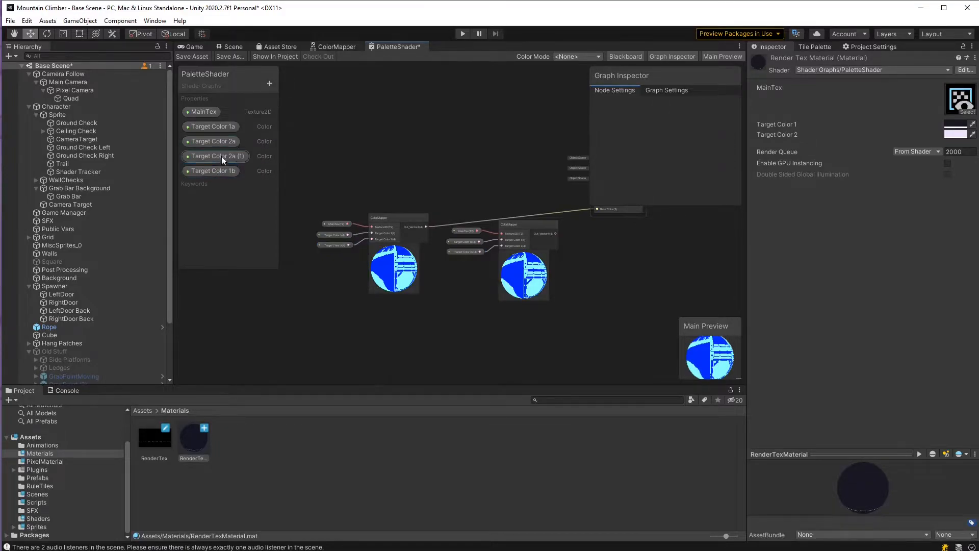
left_click_drag(225, 150, 237, 170)
double_click(237, 170)
key("BackSpace")
key("BackSpace")
key("BackSpace")
key("BackSpace")
key("BackSpace")
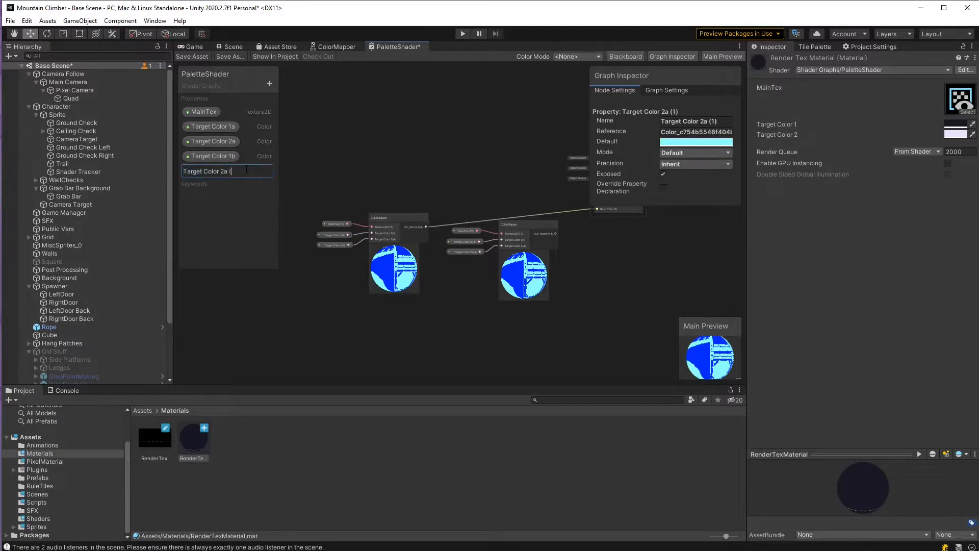
type("b")
key("Return")
Replace the two color input nodes of the copied ColorMapper with Target Color 1b and Target Color 2b property nodes.
scroll(475, 231, "up", 5)
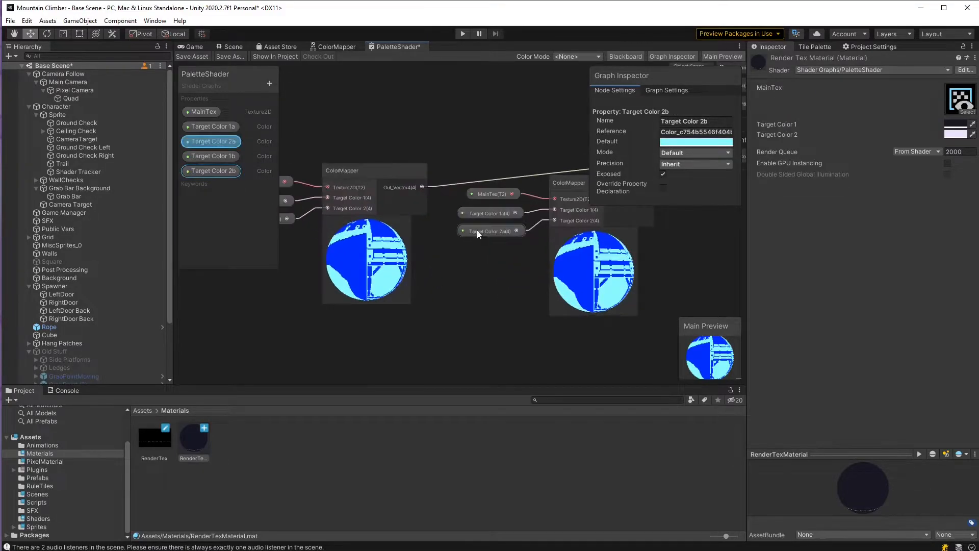
left_click(490, 254)
left_click(487, 204)
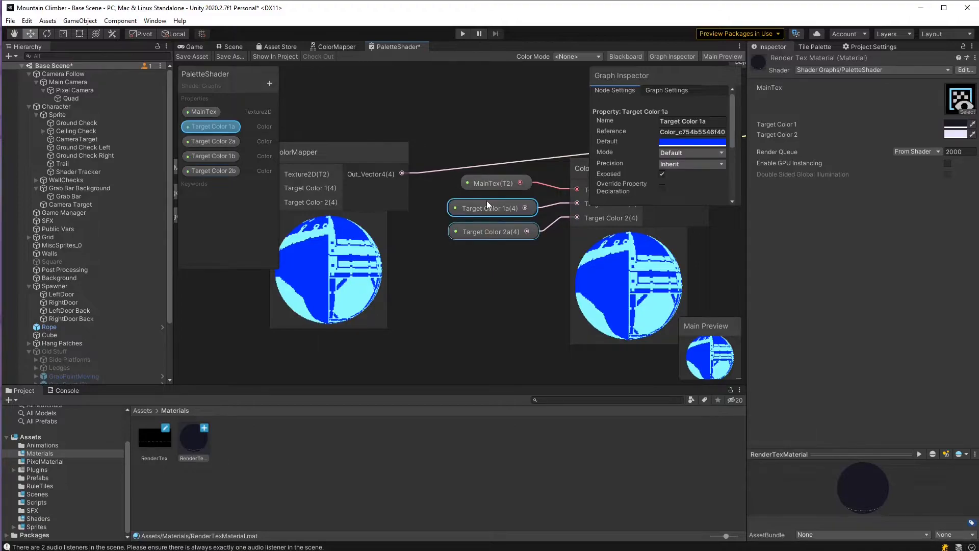
key("Delete")
left_click_drag(228, 158, 466, 224)
middle_click_drag(463, 253, 577, 280)
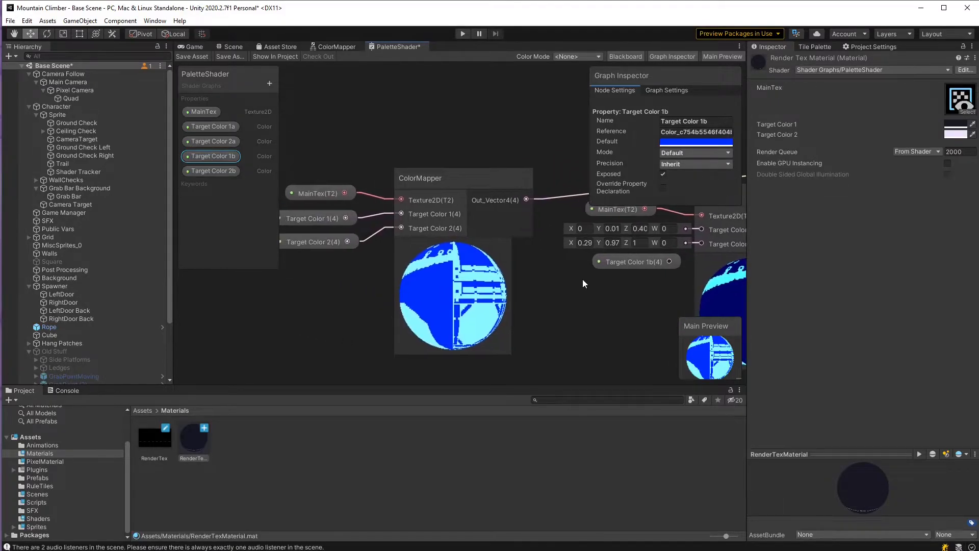
scroll(592, 260, "down", 3)
scroll(567, 266, "up", 2)
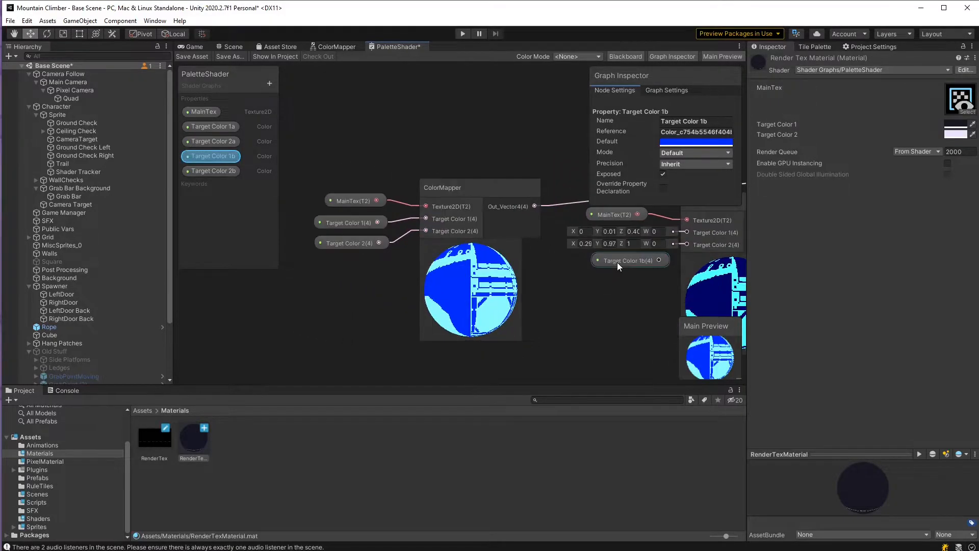
left_click_drag(617, 262, 598, 244)
left_click_drag(220, 172, 600, 262)
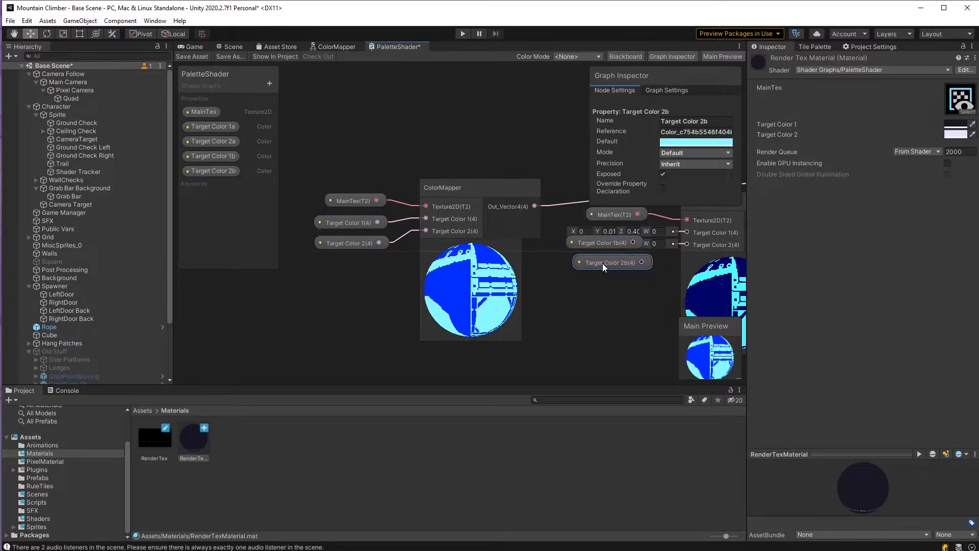
Replace the original ColorMapper's color nodes with Target Color 1a and Target Color 2a, connected to its Target Color 1 and Target Color 2 inputs.
left_click(354, 224)
left_click_drag(352, 261, 351, 215)
key("Delete")
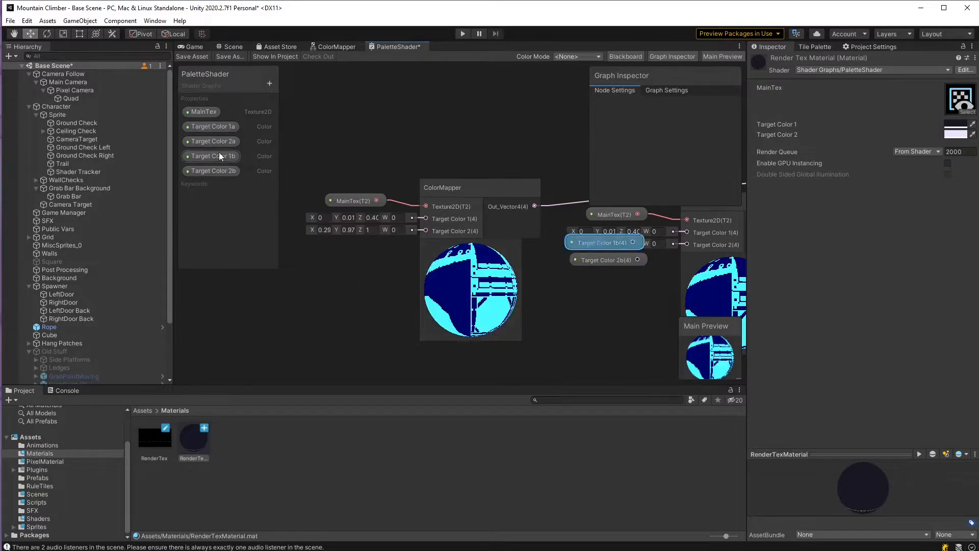
left_click_drag(213, 128, 343, 236)
left_click_drag(219, 148, 331, 228)
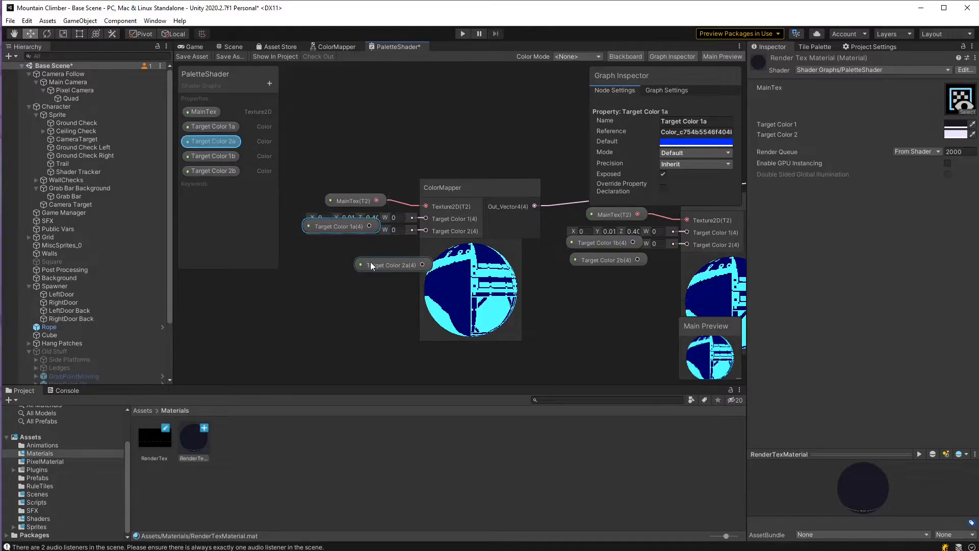
left_click_drag(371, 264, 315, 244)
left_click_drag(371, 225, 424, 218)
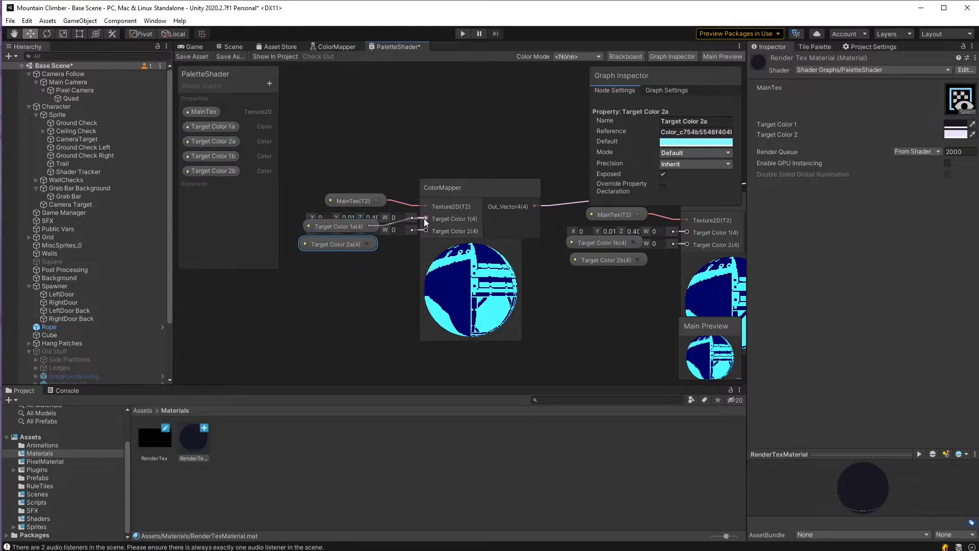
left_click_drag(367, 244, 421, 231)
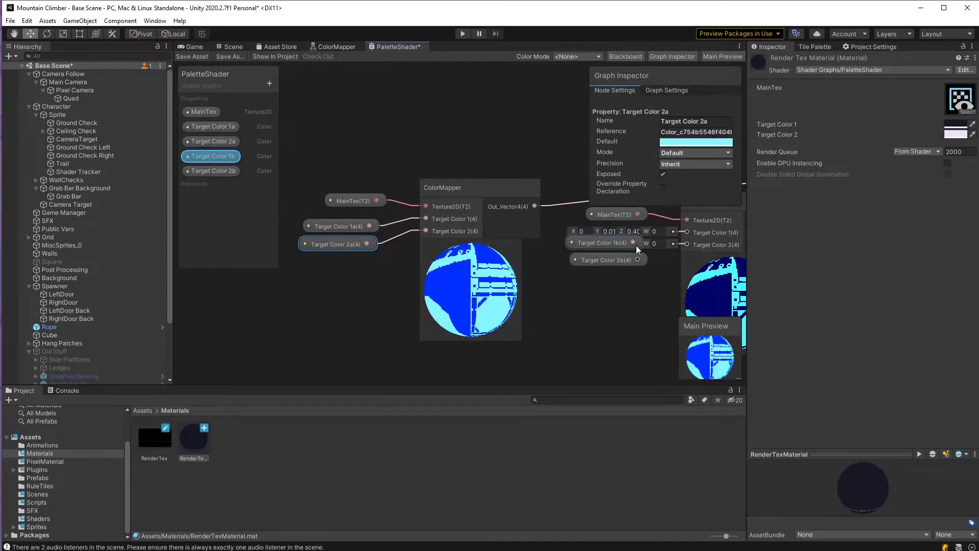
Connect Target Color 1b and Target Color 2b to the copied ColorMapper's Target Color 1 and Target Color 2 inputs and align the 1b node.
left_click_drag(634, 243, 688, 232)
left_click_drag(638, 259, 687, 245)
left_click_drag(619, 243, 622, 237)
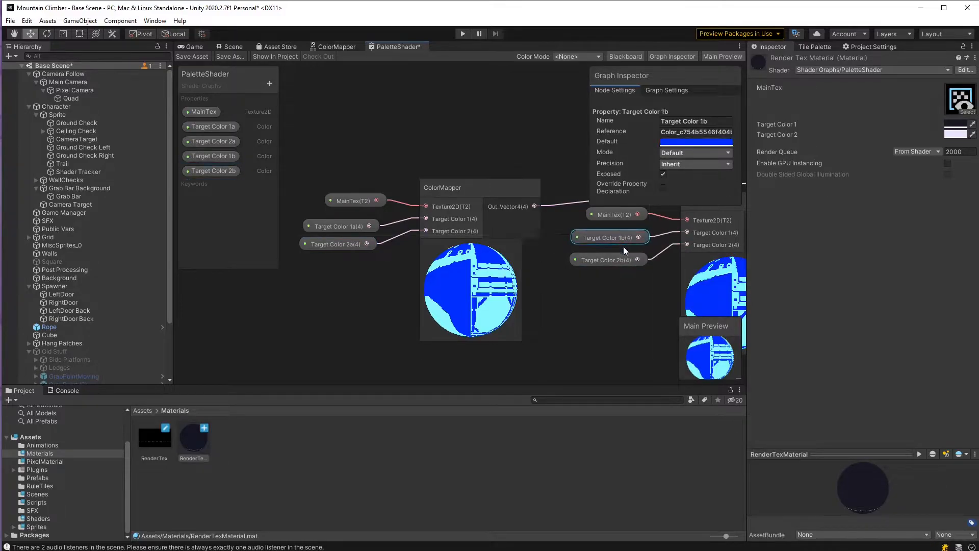
left_click(621, 259)
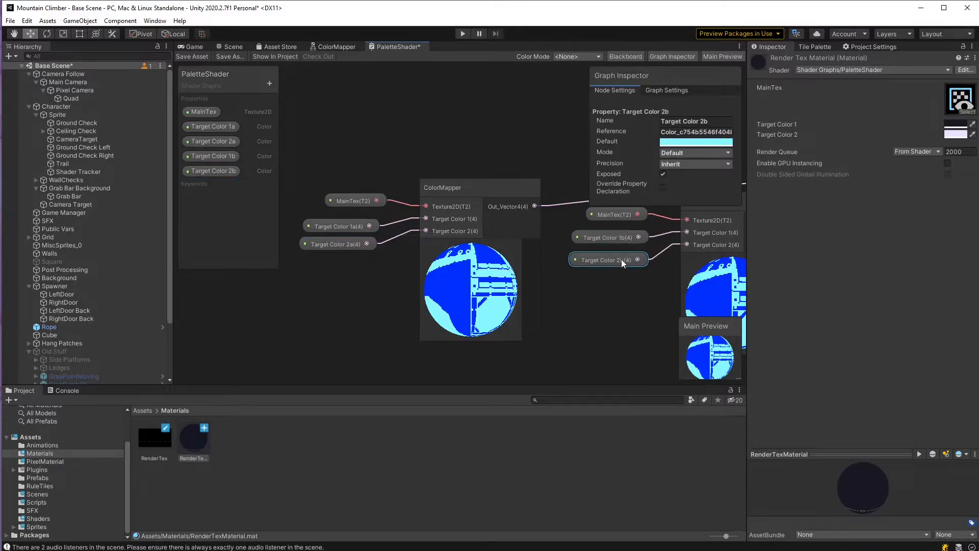
Set the default color of the Target Color 1b property to a darker blue, hexadecimal 001779.
left_click(219, 156)
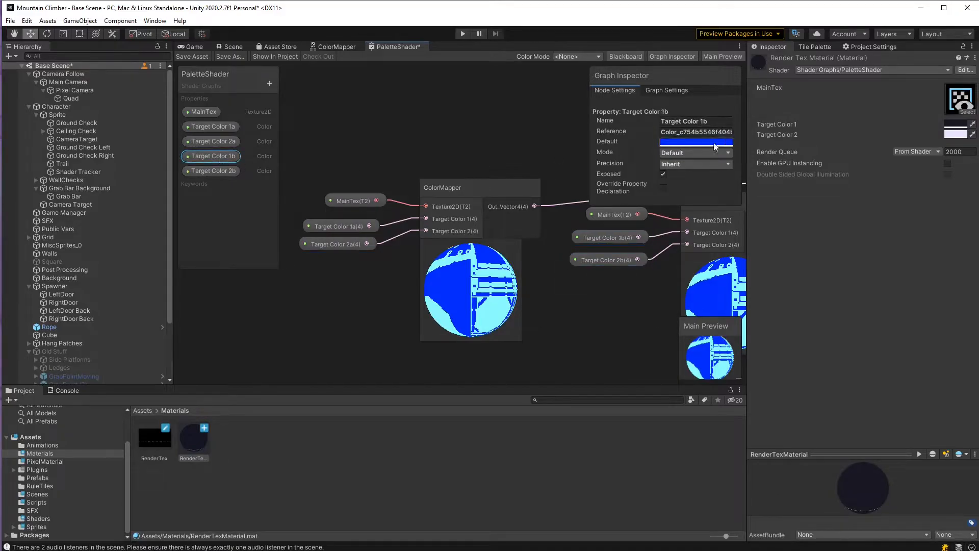
left_click(700, 142)
left_click_drag(762, 233, 789, 225)
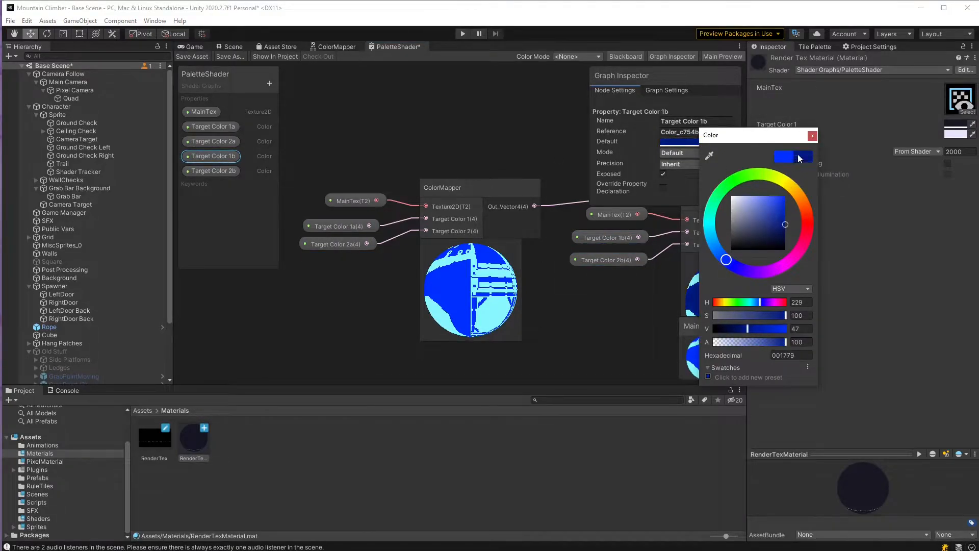
left_click(812, 136)
Set the default color of the Target Color 2b property to a darker teal, hexadecimal 00A4B0.
left_click(233, 171)
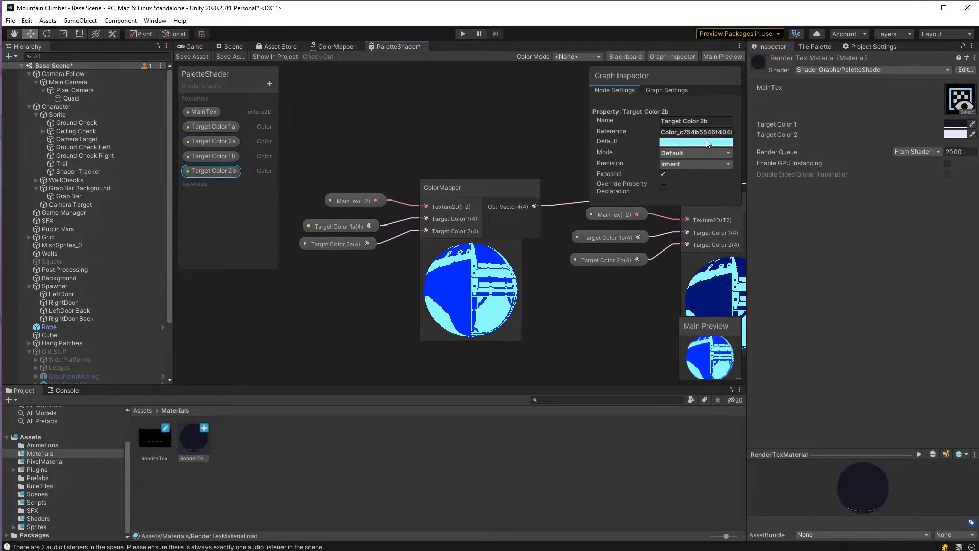
left_click(684, 142)
left_click_drag(768, 191, 802, 209)
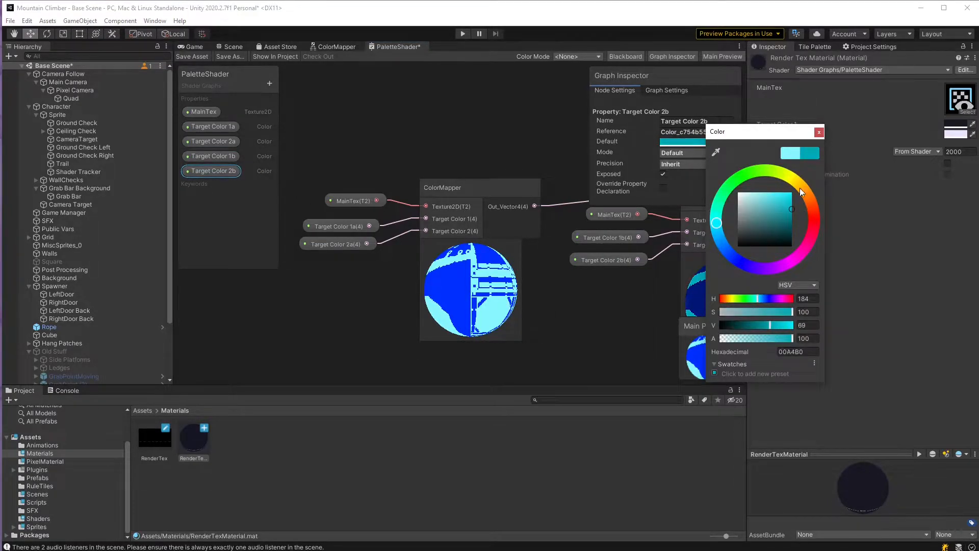
left_click(818, 132)
Shift the copied ColorMapper node slightly upward, roughly level with the original one.
middle_click_drag(642, 279, 486, 256)
scroll(487, 254, "down", 3)
mouse_move(542, 203)
left_mouse_down()
mouse_move(525, 197)
mouse_move(538, 194)
left_mouse_up()
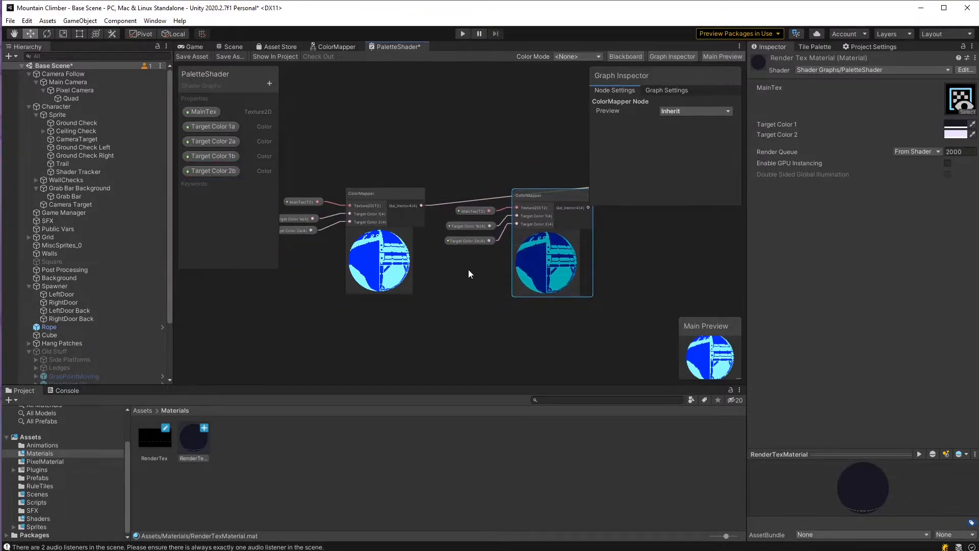
Add a Position node and place it in the empty area above and to the left of the two ColorMapper nodes.
scroll(468, 268, "down", 1)
middle_click_drag(431, 262, 533, 287)
middle_click_drag(307, 269, 369, 276)
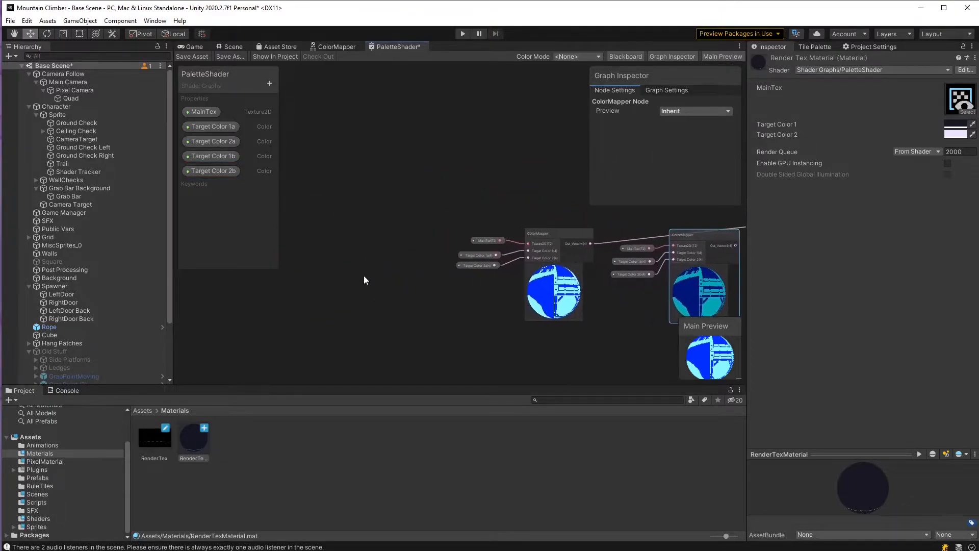
left_click(356, 219)
key("space")
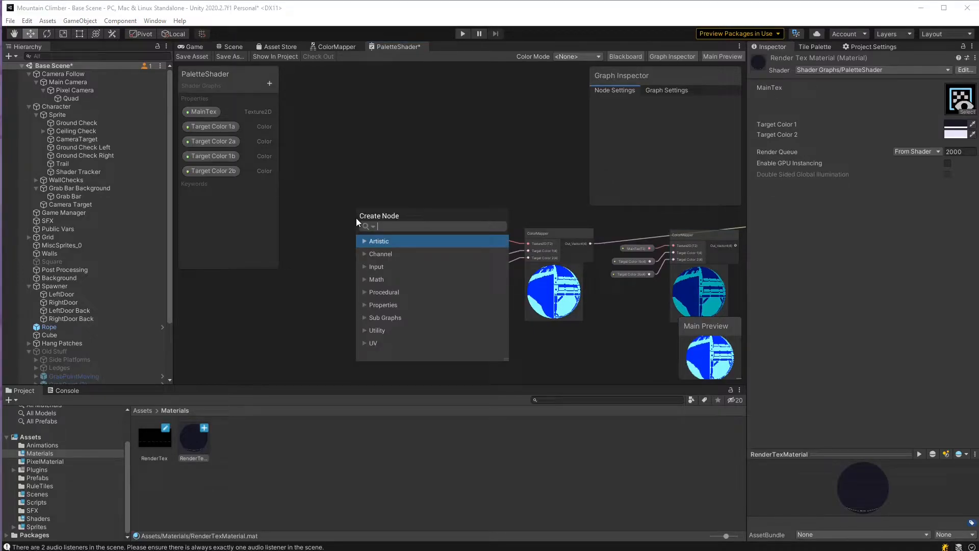
type("sel")
key("BackSpace")
key("BackSpace")
key("BackSpace")
type("pos")
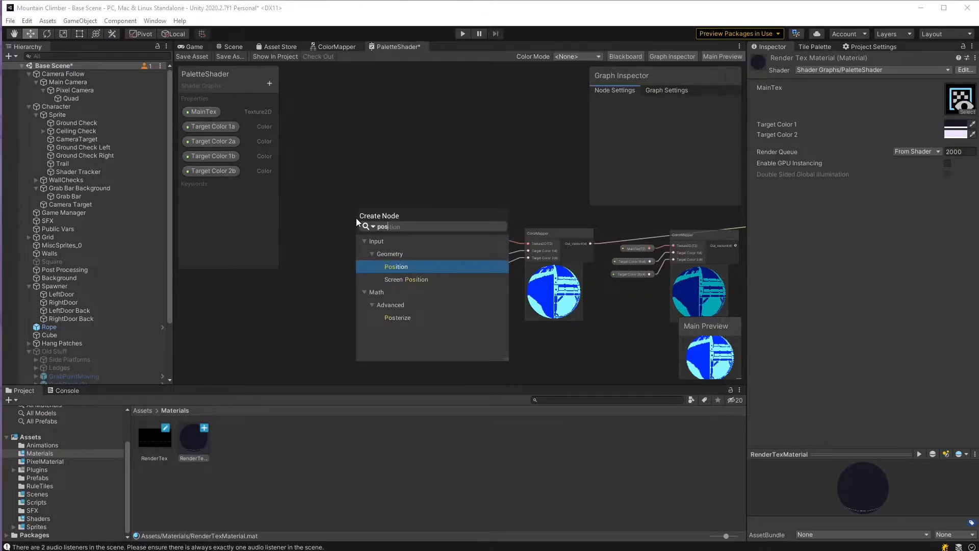
key("Return")
left_click_drag(368, 232, 370, 139)
left_click(434, 168)
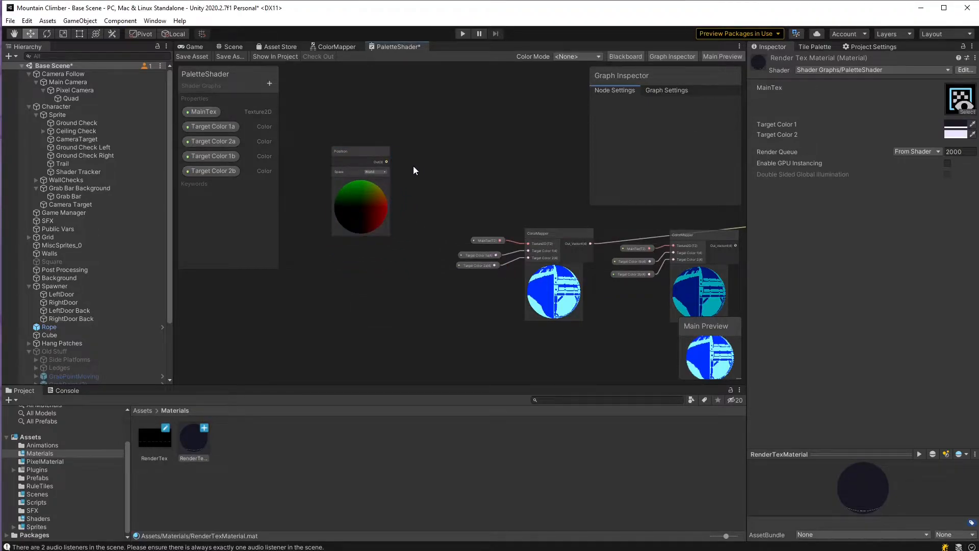
Add a Vector 3 property named PlayerPosition to the shader graph and select it.
left_click(270, 84)
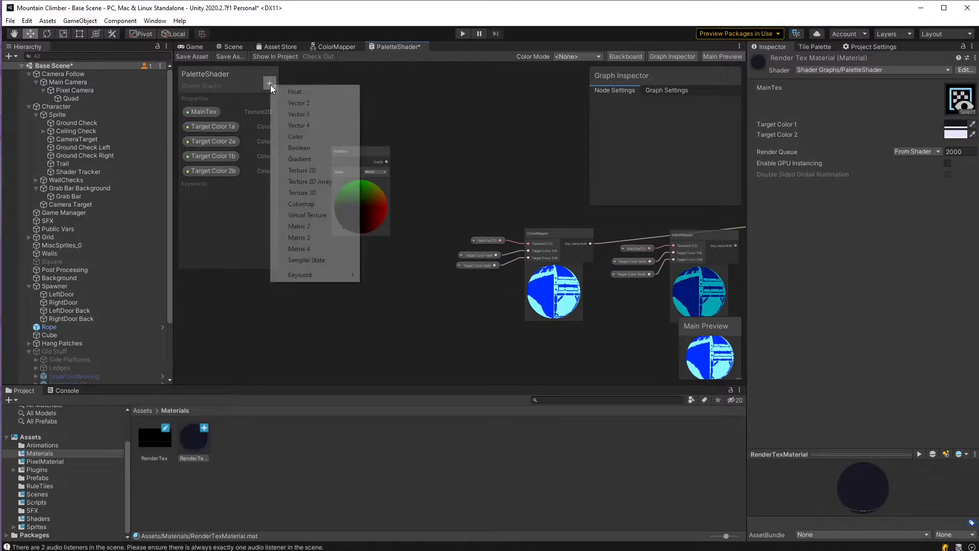
left_click(304, 115)
type("Play")
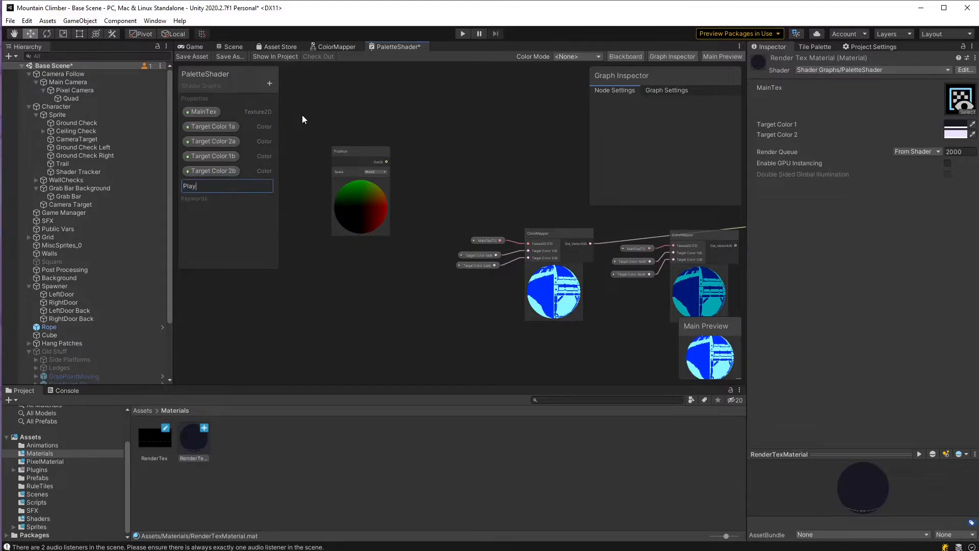
type("erPosition")
key("Return")
left_click(219, 186)
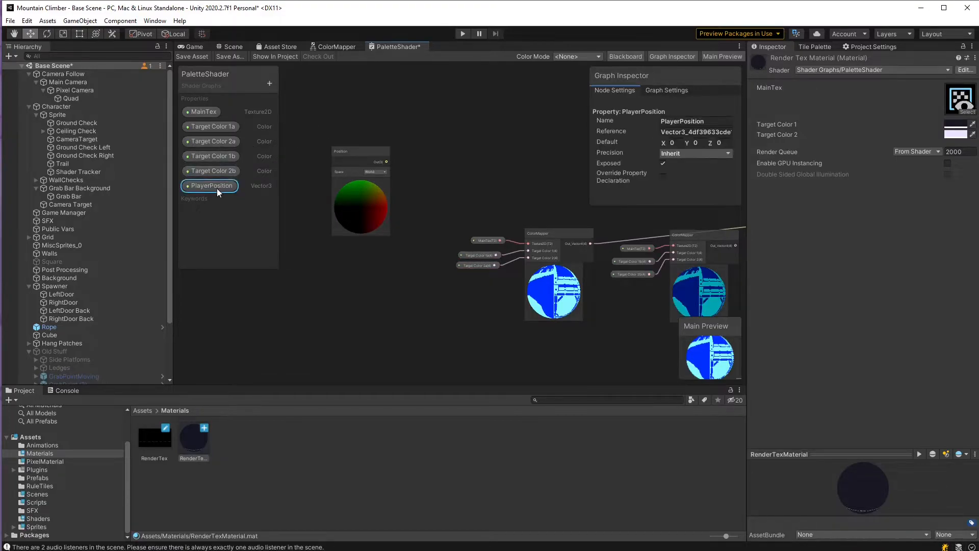
Set the reference name of the PlayerPosition property to _playerPosition.
left_click(673, 132)
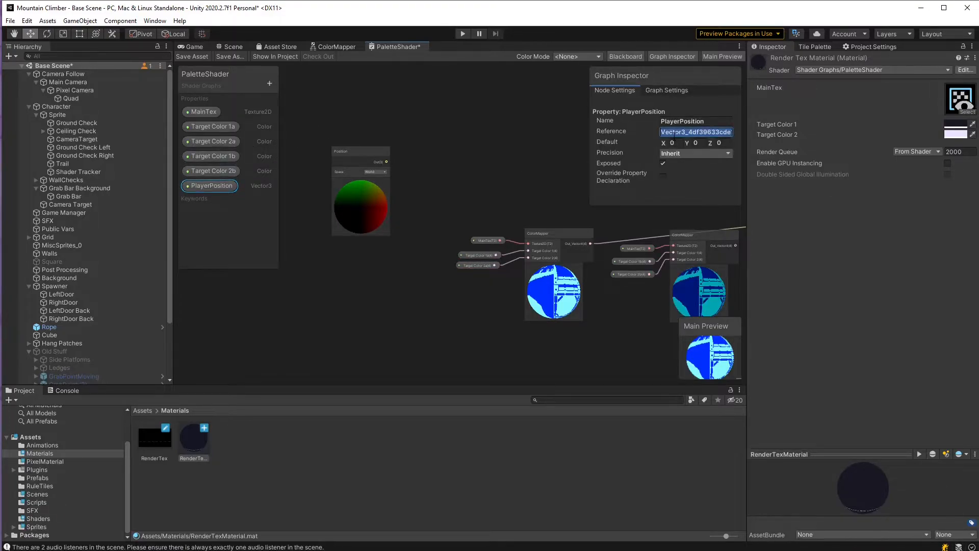
type("_playerPos")
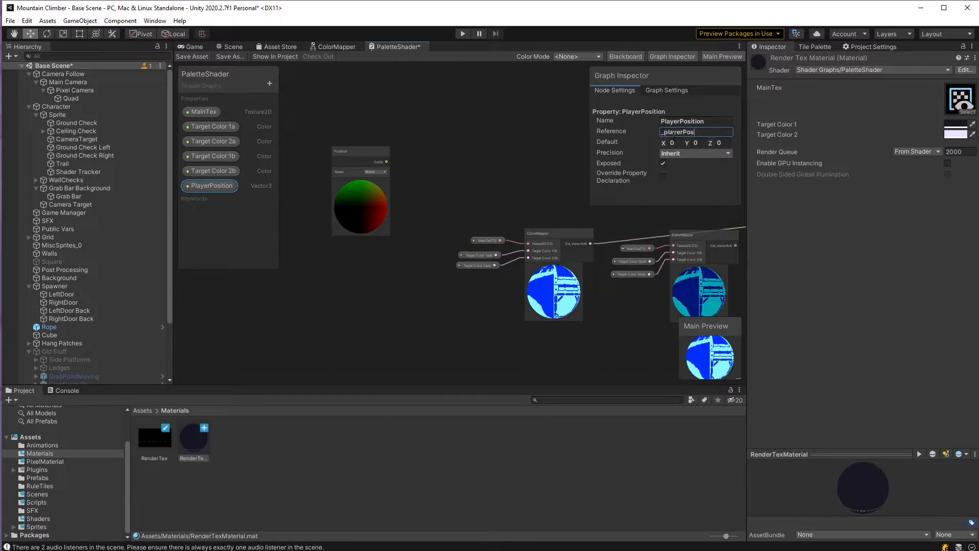
type("ition")
key("Return")
Place a PlayerPosition property node in the graph beside the Position node.
left_click_drag(227, 188, 412, 199)
scroll(469, 179, "up", 5)
scroll(426, 205, "down", 3)
middle_click_drag(394, 235, 416, 262)
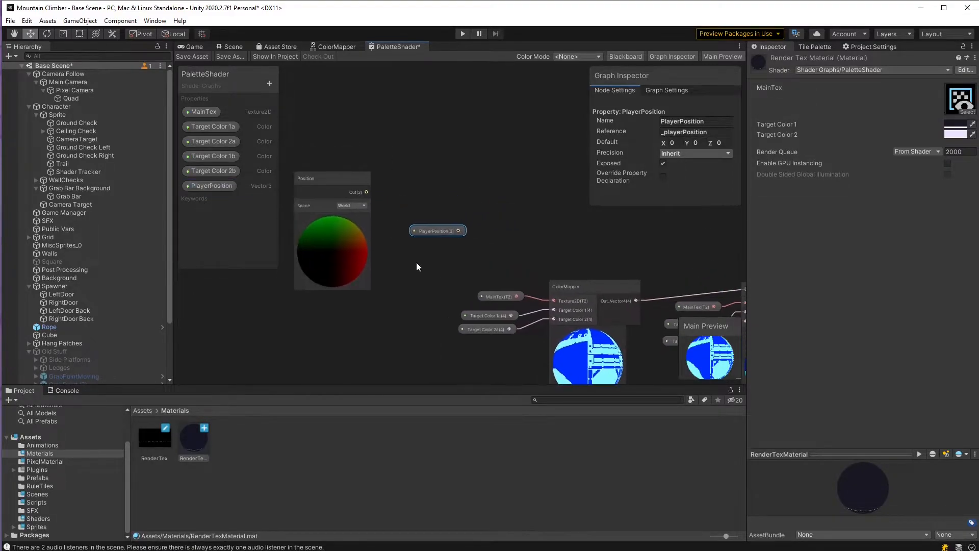
Add a Distance node and place it above and to the right of the Position node.
left_click(414, 188)
key("space")
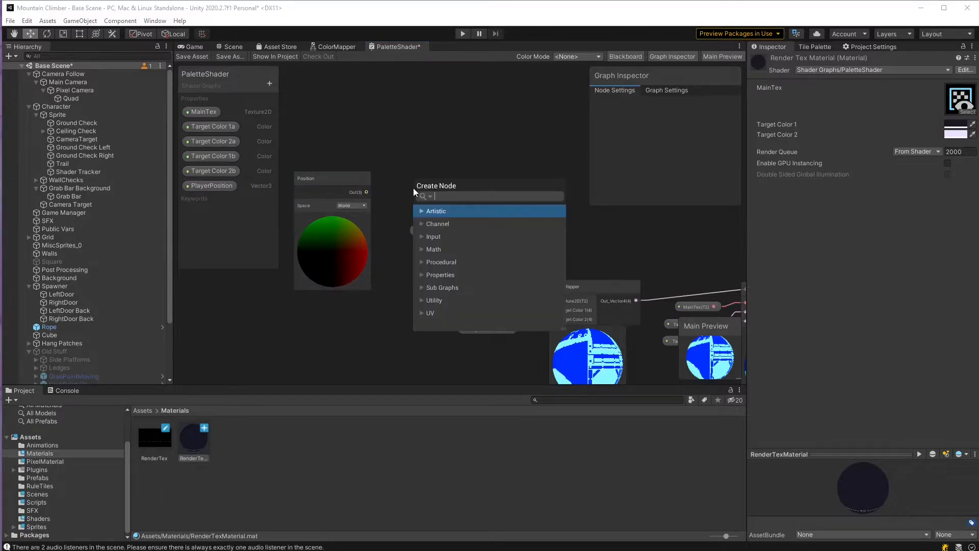
type("dis")
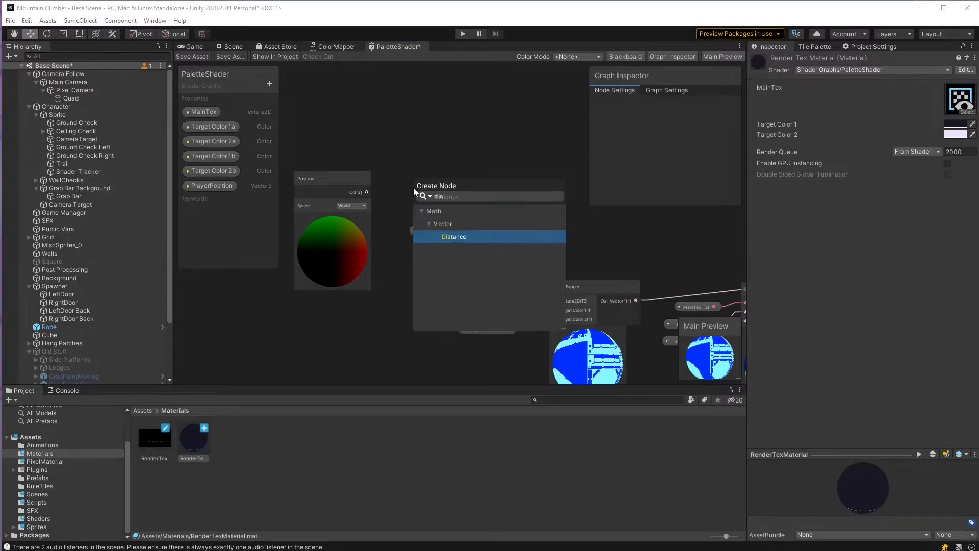
key("Return")
left_click_drag(440, 197, 485, 146)
left_click(476, 143)
Connect Position to input A and PlayerPosition to input B of the Distance node, and lower the Distance node slightly.
left_click_drag(368, 209, 472, 161)
left_click_drag(444, 249, 471, 171)
middle_click_drag(476, 186, 403, 197)
left_click_drag(414, 164, 416, 187)
left_click(482, 179)
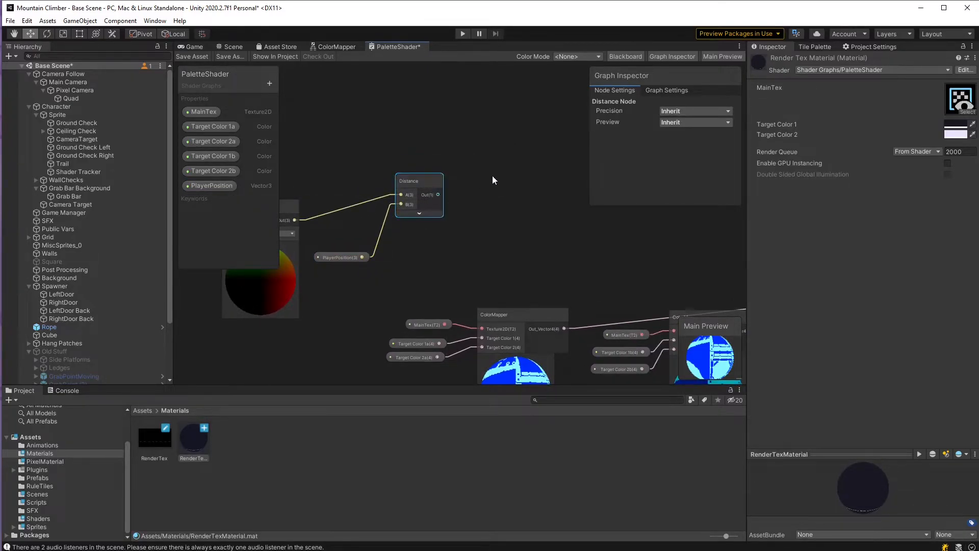
Add a Float property named Threshold to the shader graph.
left_click(269, 83)
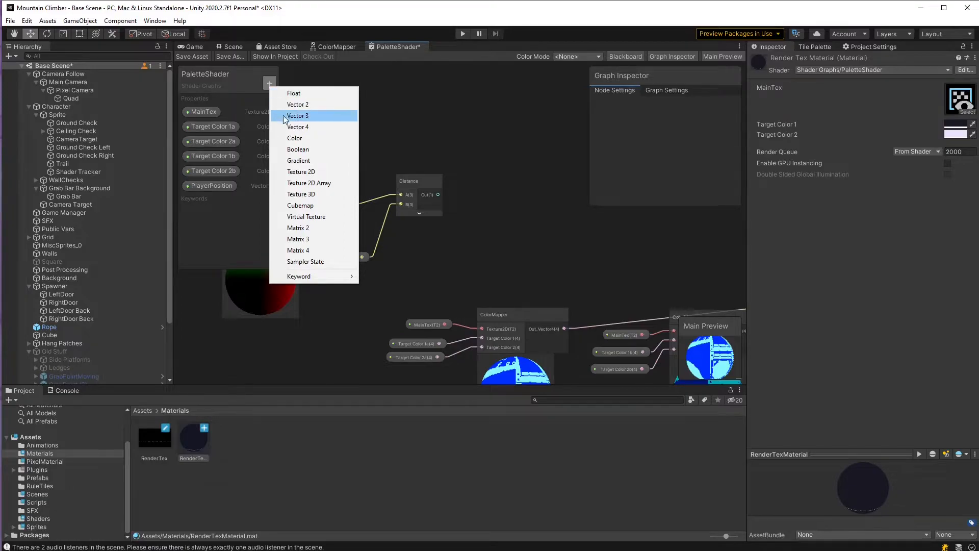
left_click(303, 93)
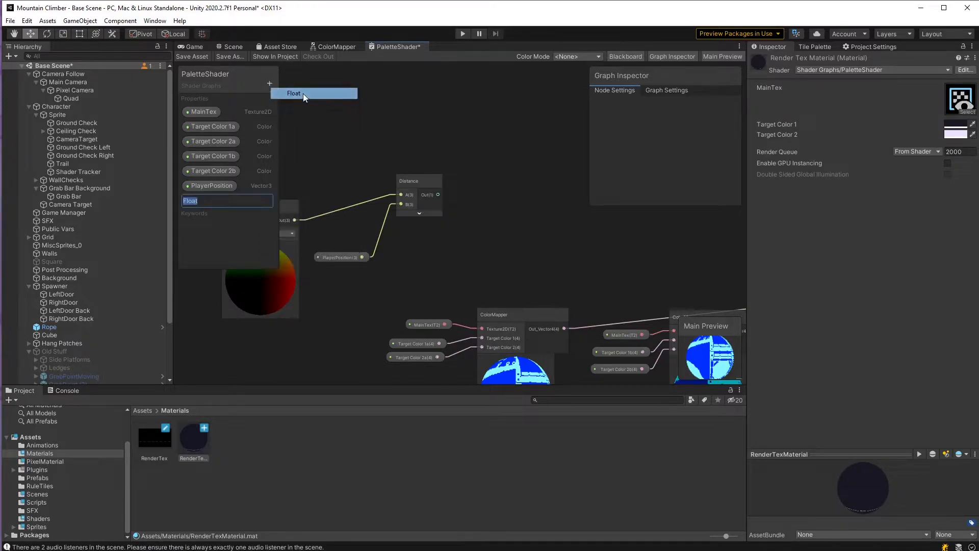
type("Threshold")
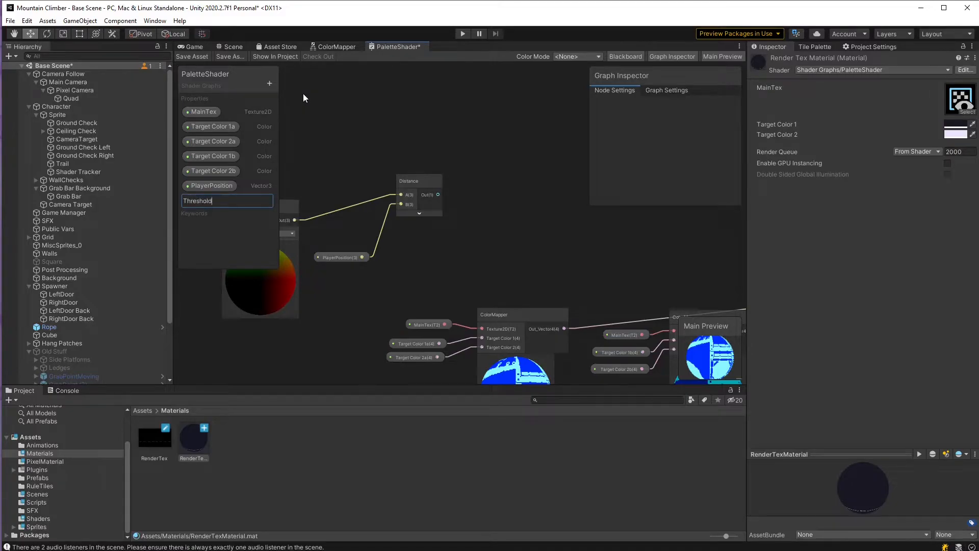
key("Return")
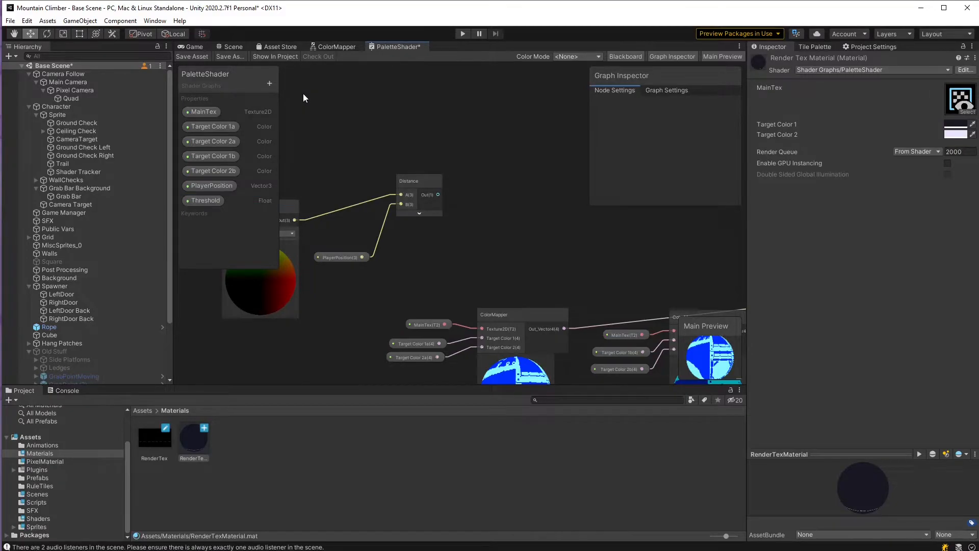
Move the PlayerPosition node slightly upward, closer to the Distance node.
left_click(349, 258)
left_click_drag(349, 258, 352, 241)
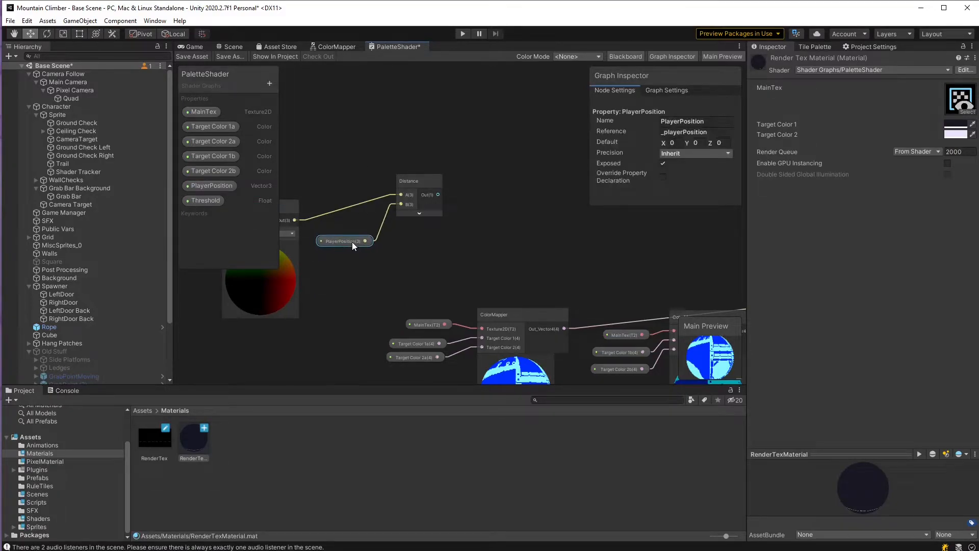
middle_click_drag(470, 203, 450, 208)
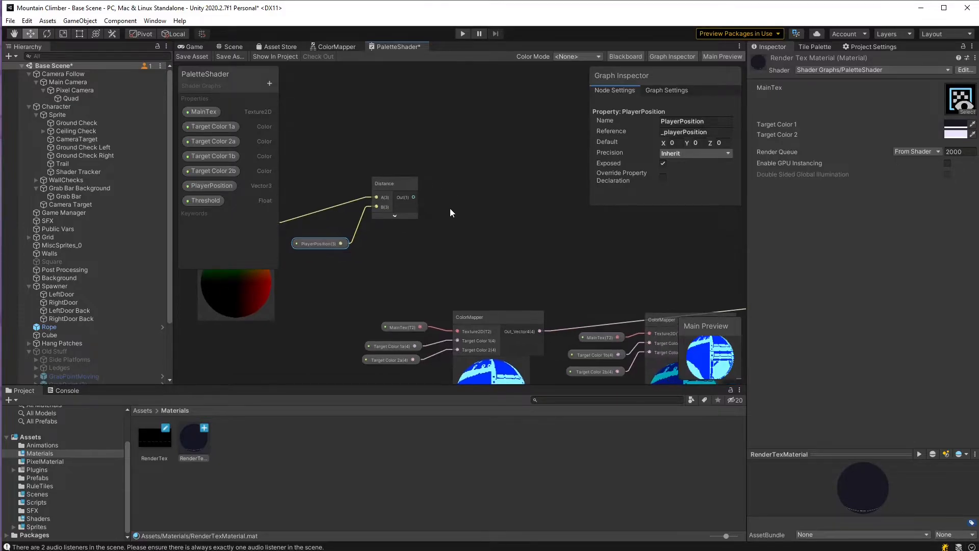
Add a Comparison node and place it to the right of the Distance node, slightly higher.
left_click(485, 188)
key("space")
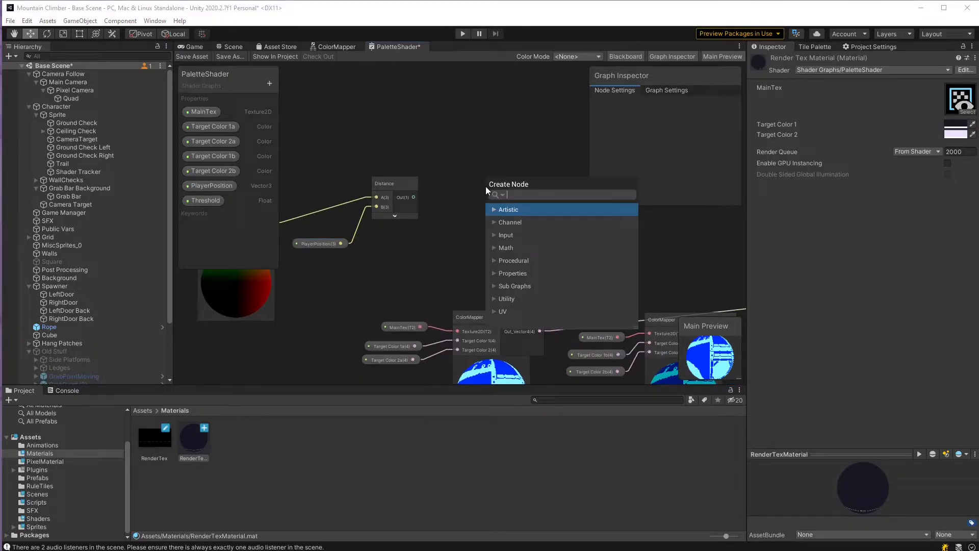
type("comp")
key("Down")
key("Down")
key("Down")
key("Return")
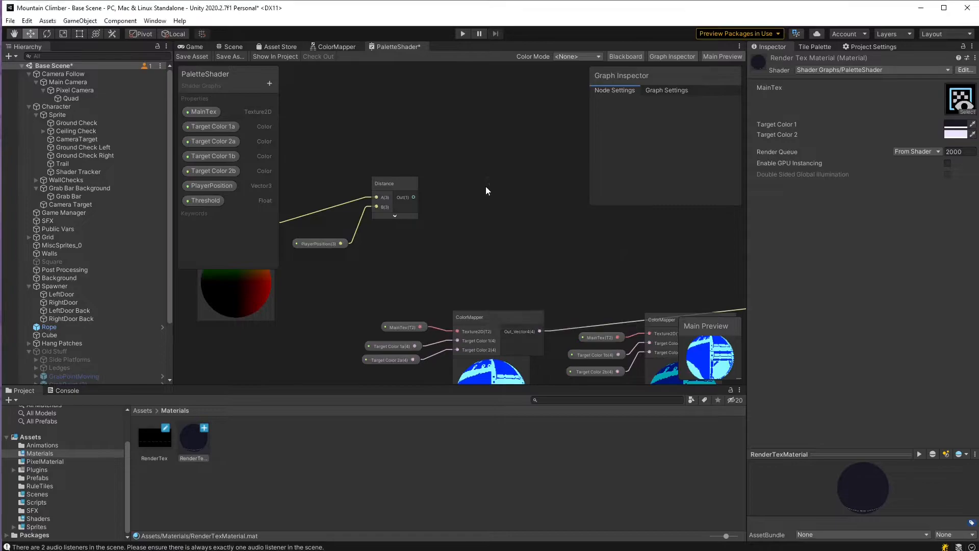
left_click_drag(516, 209, 516, 170)
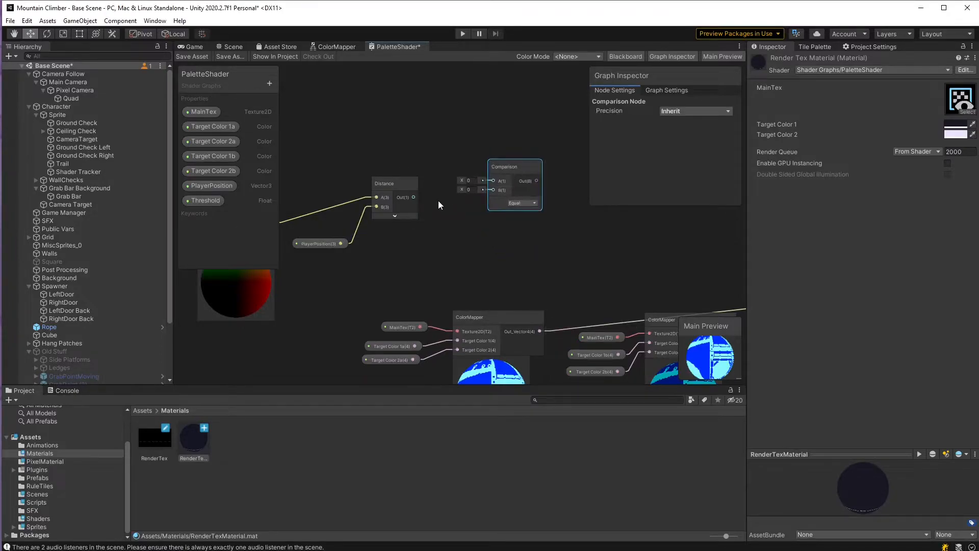
Feed the Distance output into Comparison input A and a Threshold node into input B, and set the comparison to Less.
left_click_drag(199, 201, 493, 190)
left_click_drag(413, 197, 493, 181)
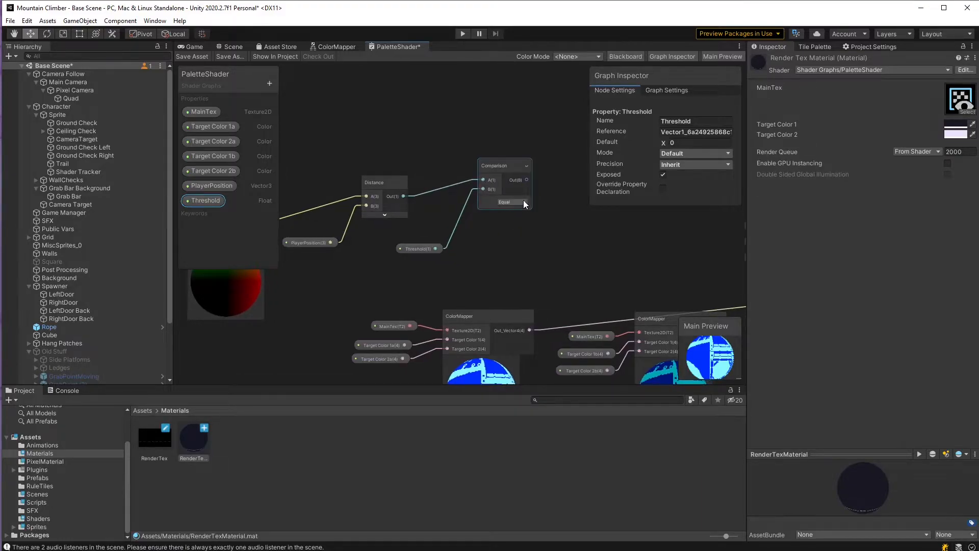
left_click(520, 202)
left_click(527, 236)
left_click(424, 249)
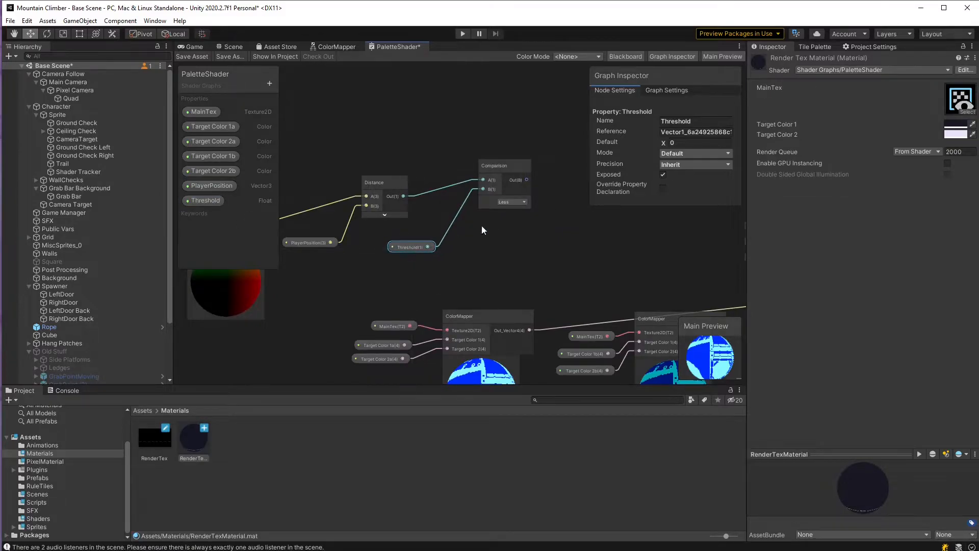
Add a Branch node and place it to the right of the Comparison node at the same height.
middle_click_drag(514, 236, 379, 203)
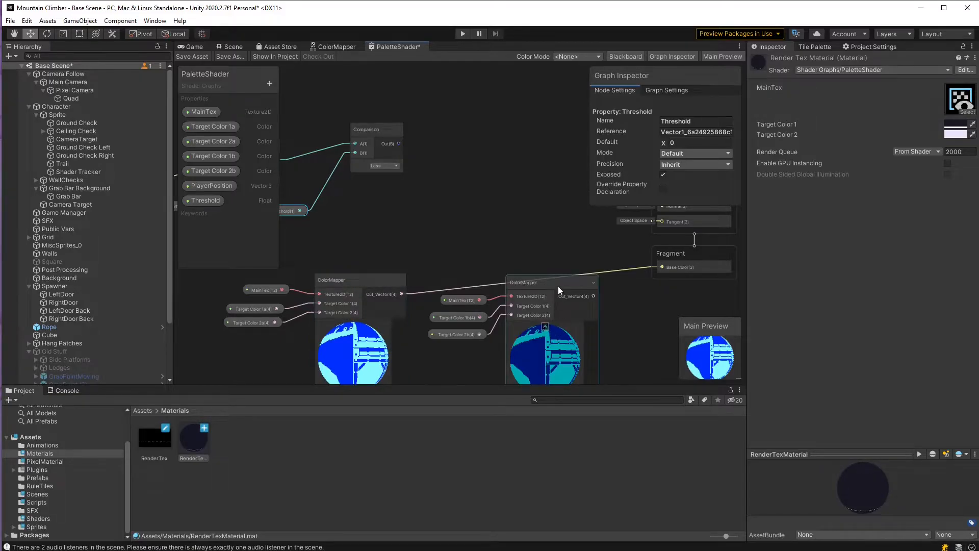
left_click(489, 142)
key("space")
type("b")
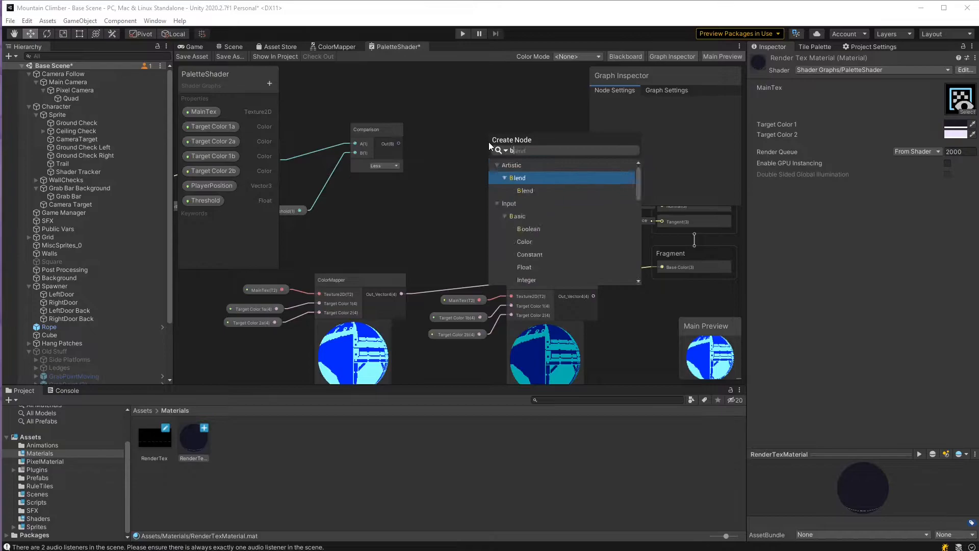
type("ranch")
key("Return")
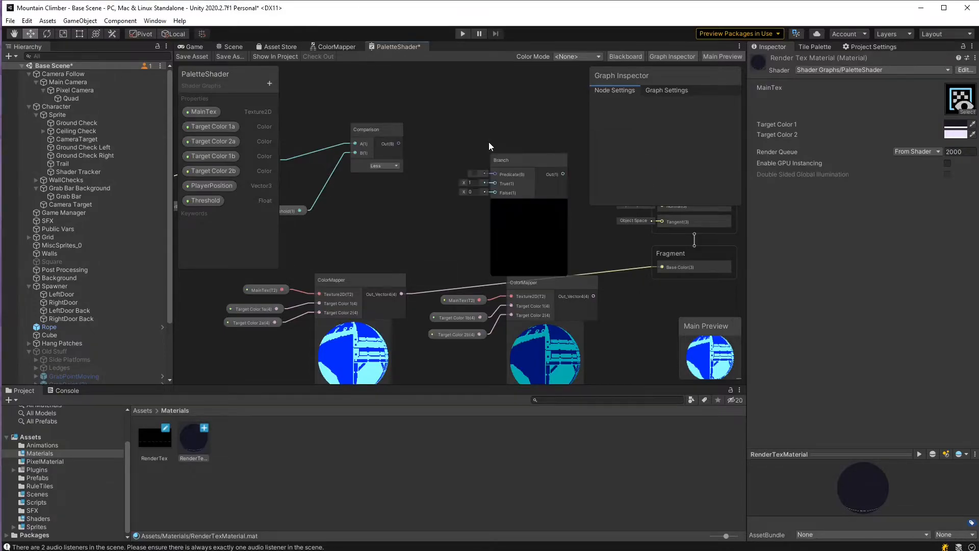
left_click_drag(536, 152, 522, 124)
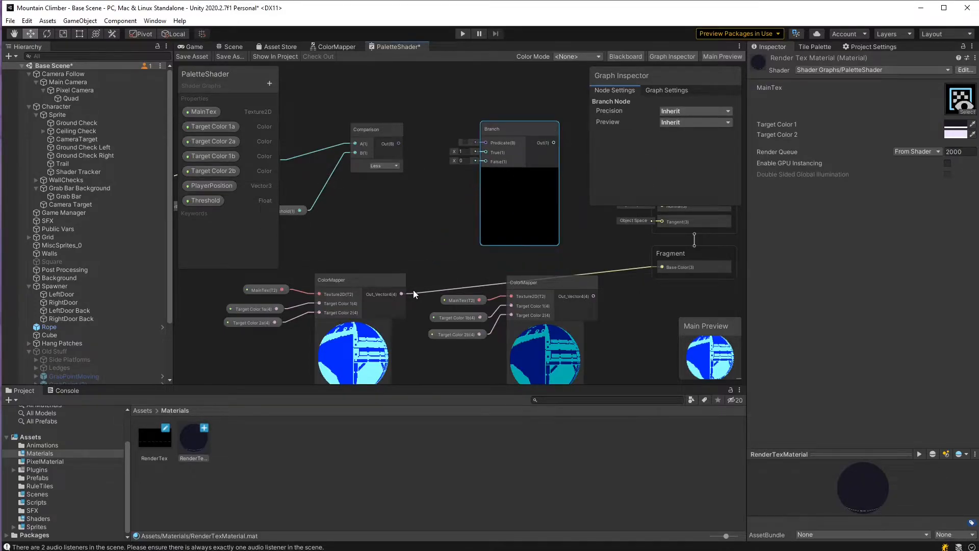
Wire the Branch node with Comparison as Predicate, the original ColorMapper as True, the copied one as False, and its output into Base Color.
left_click_drag(401, 294, 486, 162)
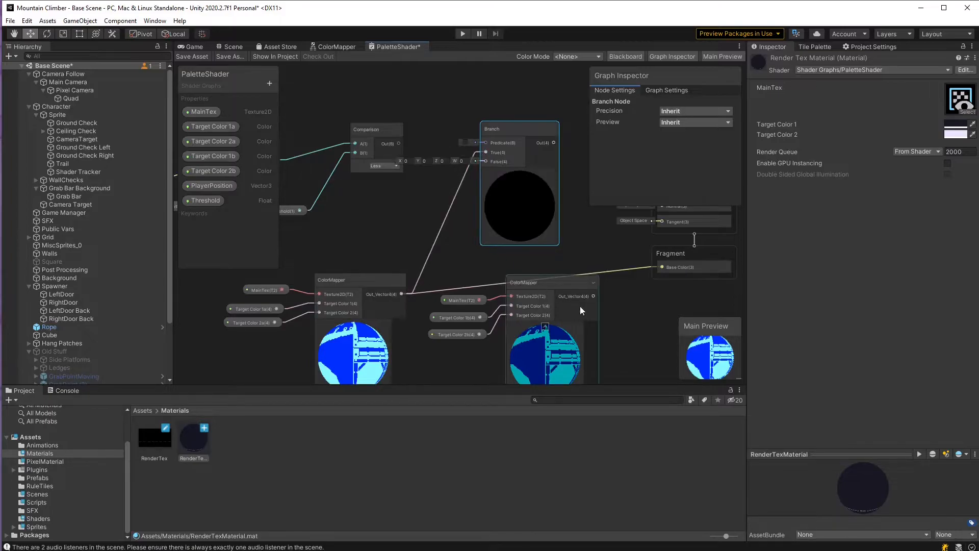
left_click_drag(594, 296, 485, 163)
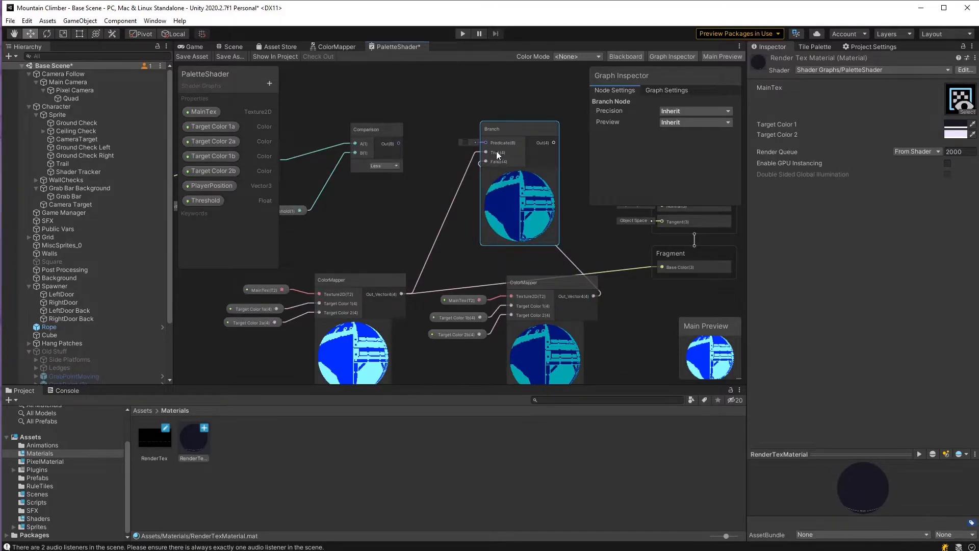
left_click_drag(399, 143, 487, 143)
middle_click_drag(525, 158, 403, 122)
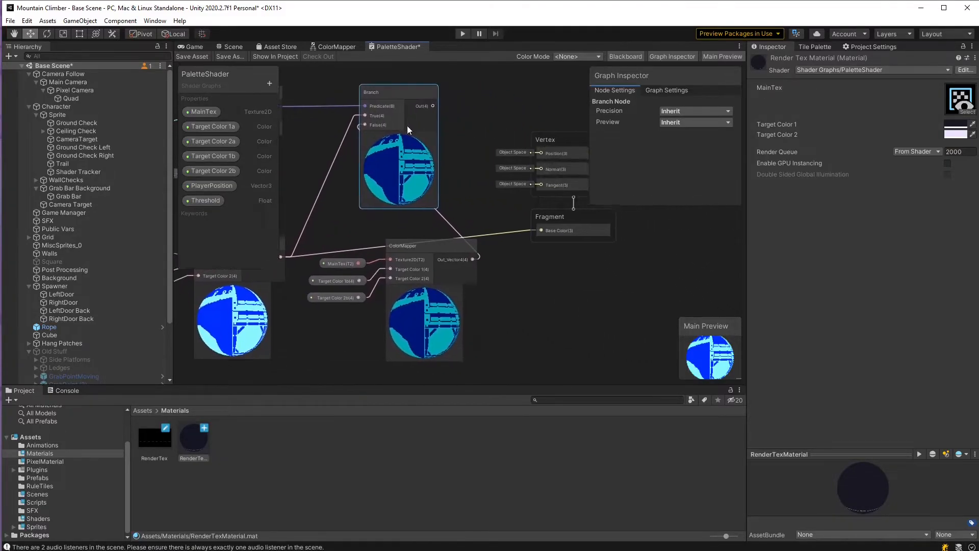
left_click_drag(434, 105, 535, 231)
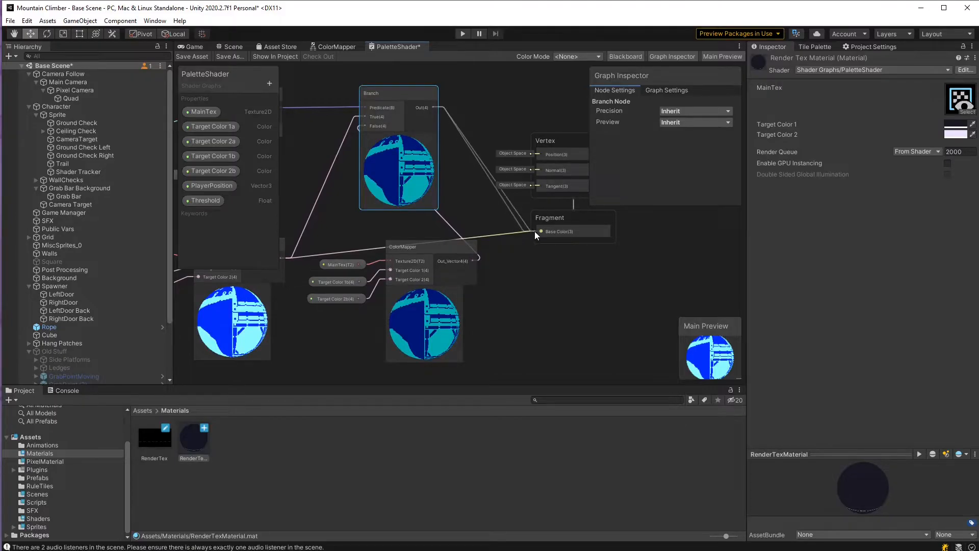
Stack the two ColorMapper groups with their input nodes vertically, the original one above the copied one.
scroll(460, 302, "down", 1)
middle_click_drag(460, 302, 534, 310)
scroll(546, 283, "down", 3)
left_click_drag(425, 234, 517, 303)
mouse_move(502, 256)
left_mouse_down()
mouse_move(478, 286)
mouse_move(458, 291)
left_mouse_up()
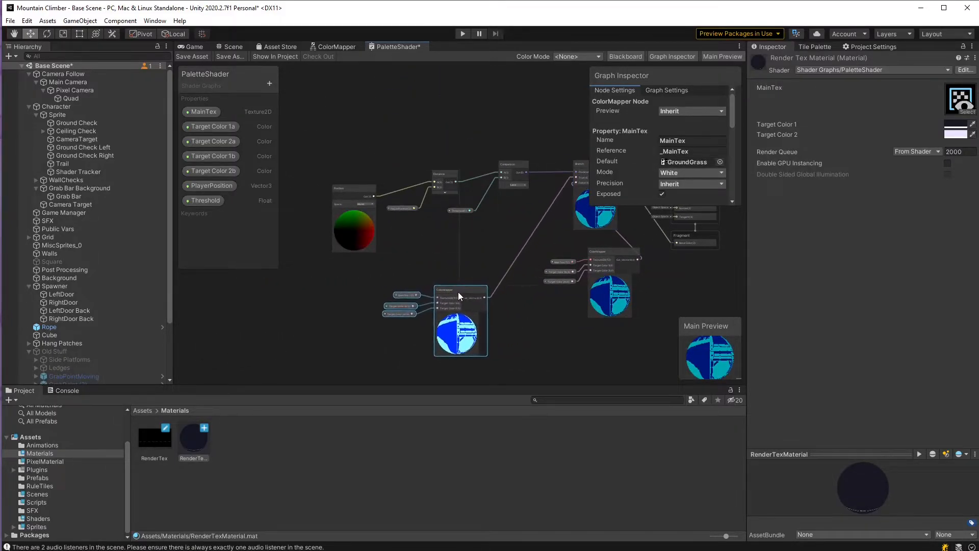
left_click_drag(642, 245, 574, 307)
left_click_drag(595, 267, 448, 305)
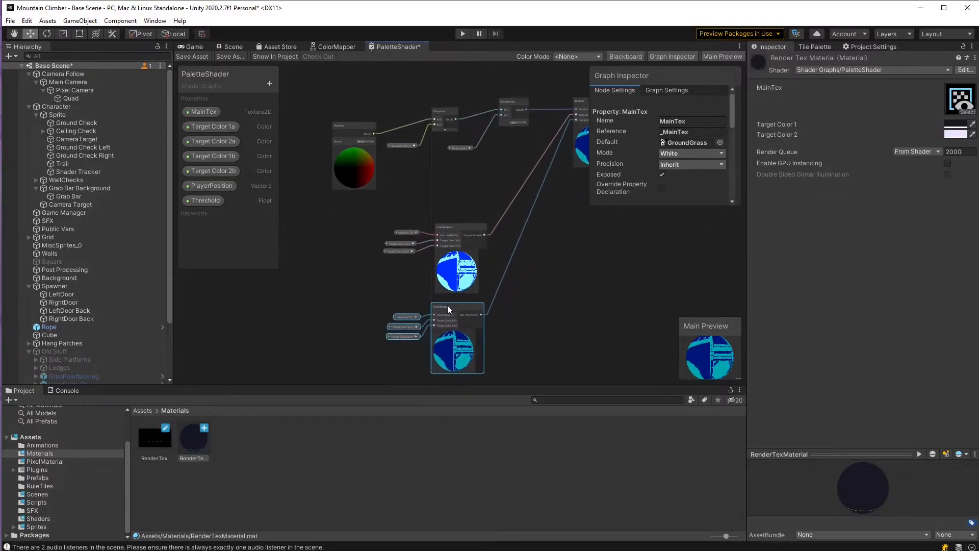
Move both ColorMapper groups together up and right so they sit just below the Comparison node and beside the Branch node.
left_click(389, 213)
left_click_drag(390, 212, 487, 367)
left_click_drag(459, 229, 519, 160)
middle_click_drag(577, 221, 534, 240)
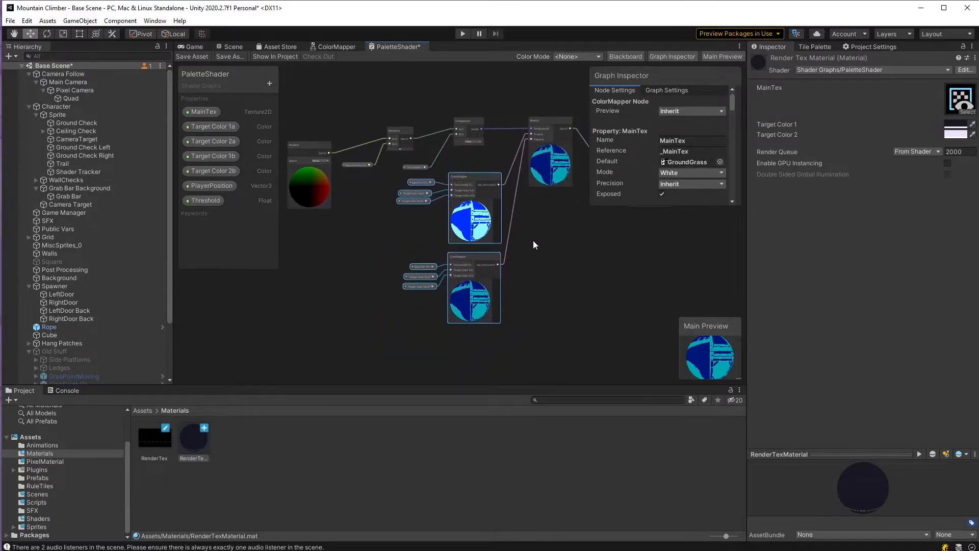
left_click(534, 240)
Review the node chain from Position and Distance through Comparison and Branch to the fragment Base Color.
middle_click_drag(515, 188, 512, 238)
scroll(478, 221, "up", 2)
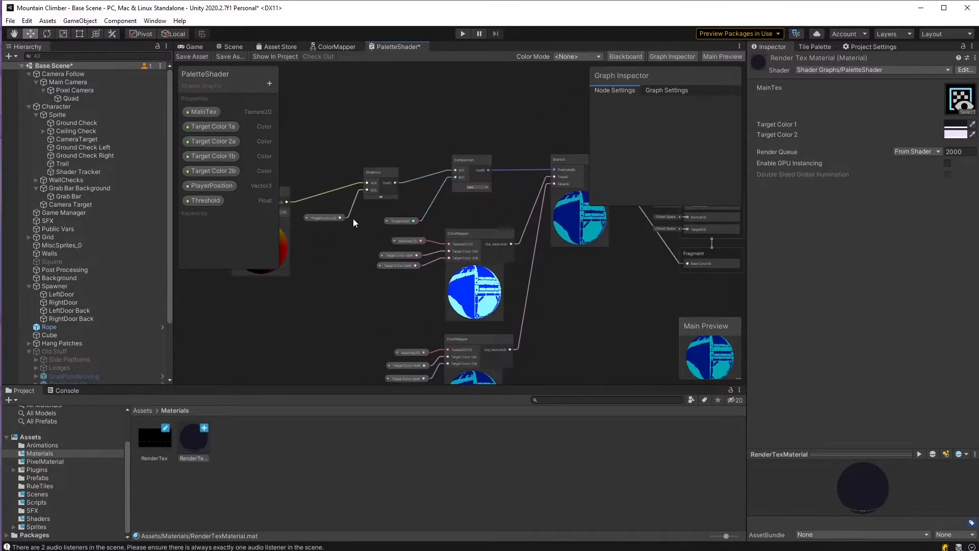
scroll(356, 221, "up", 3)
left_click(385, 178)
middle_click_drag(511, 287, 369, 316)
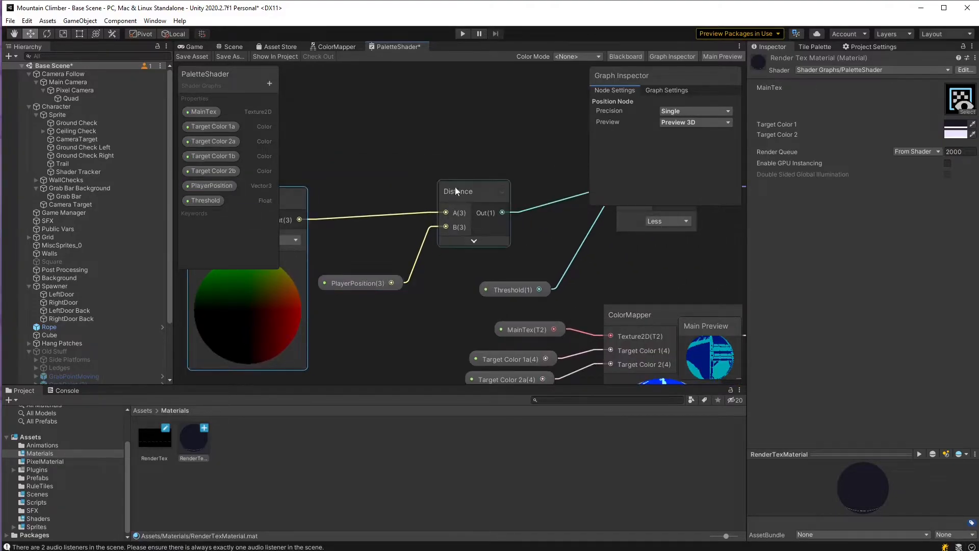
middle_click_drag(450, 253, 341, 214)
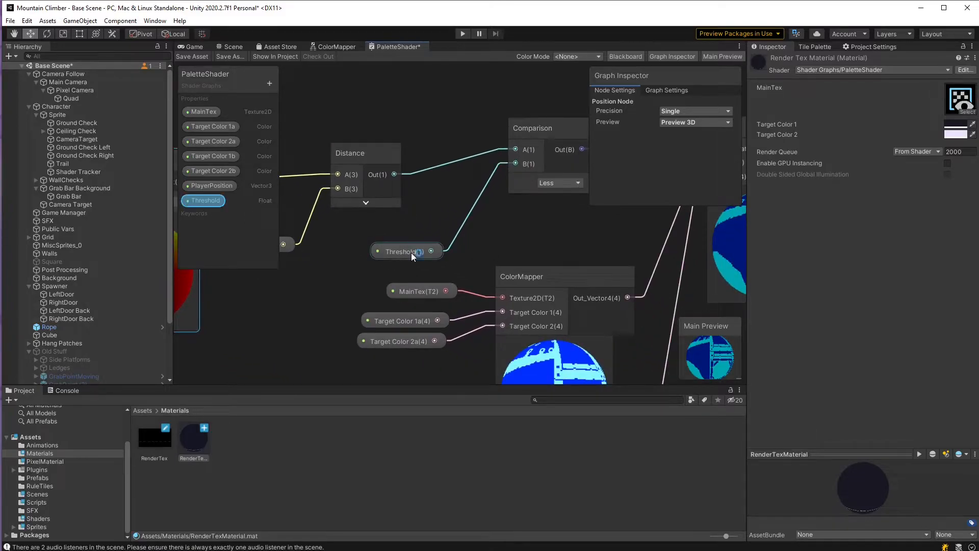
middle_click_drag(412, 252, 374, 259)
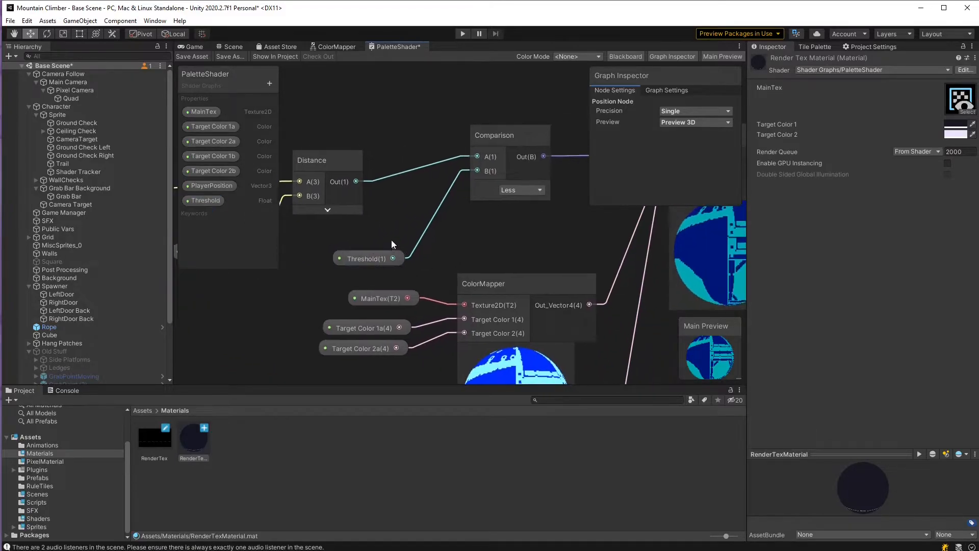
middle_click_drag(495, 179, 335, 185)
middle_click_drag(494, 152, 436, 107)
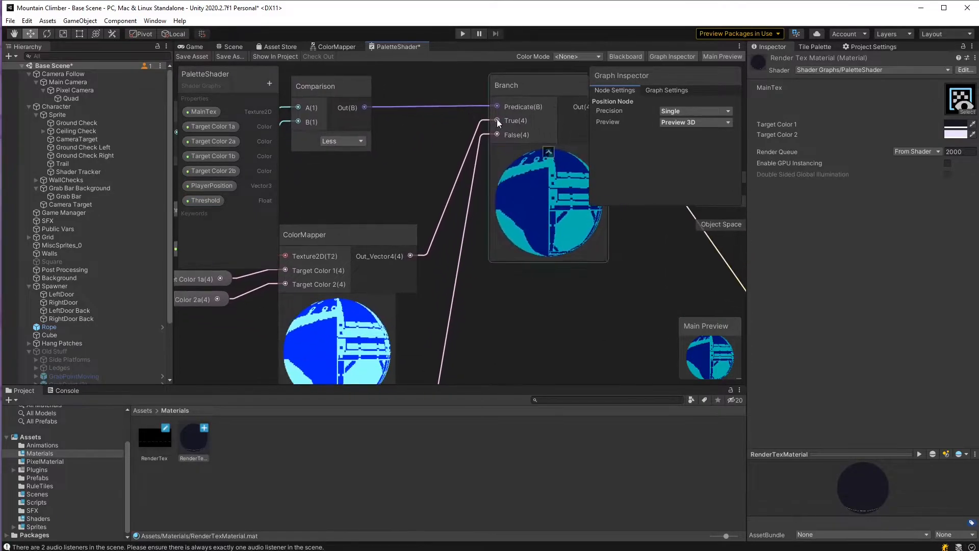
middle_click_drag(413, 185, 322, 131)
middle_click_drag(368, 311, 461, 117)
middle_click_drag(436, 182, 417, 277)
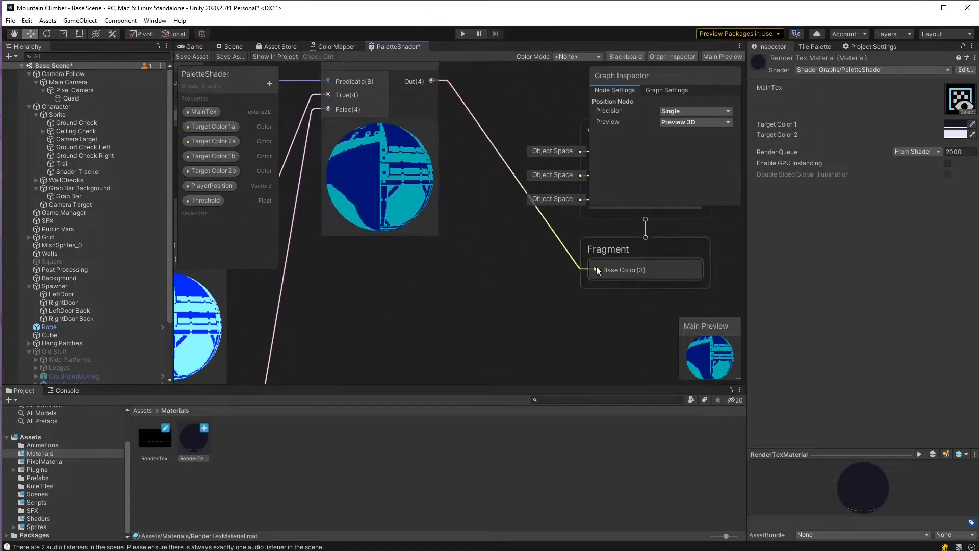
middle_click_drag(518, 294, 593, 271)
scroll(552, 245, "down", 2)
middle_click_drag(530, 229, 460, 234)
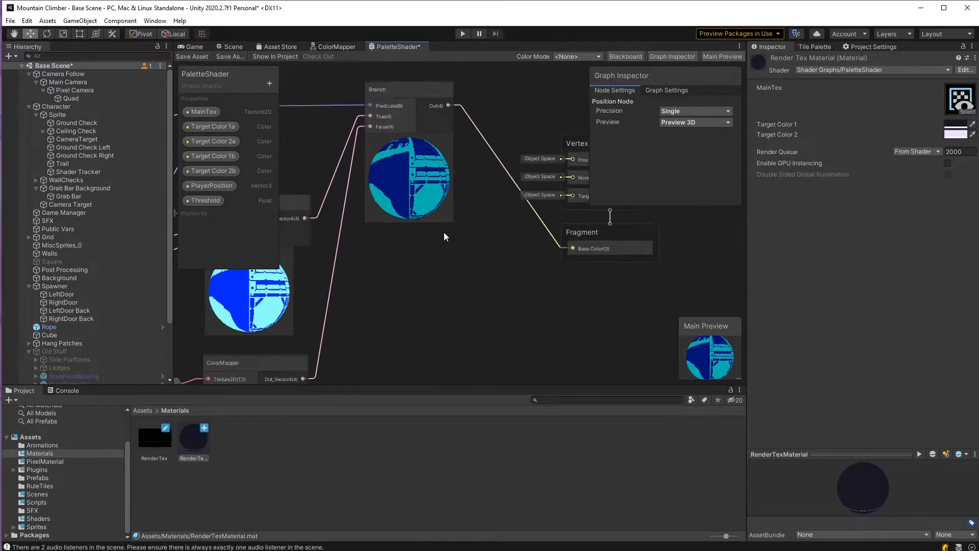
Move the Branch node down beside the original ColorMapper node and save the PaletteShader asset.
middle_click_drag(395, 231, 486, 235)
left_click_drag(475, 93, 475, 193)
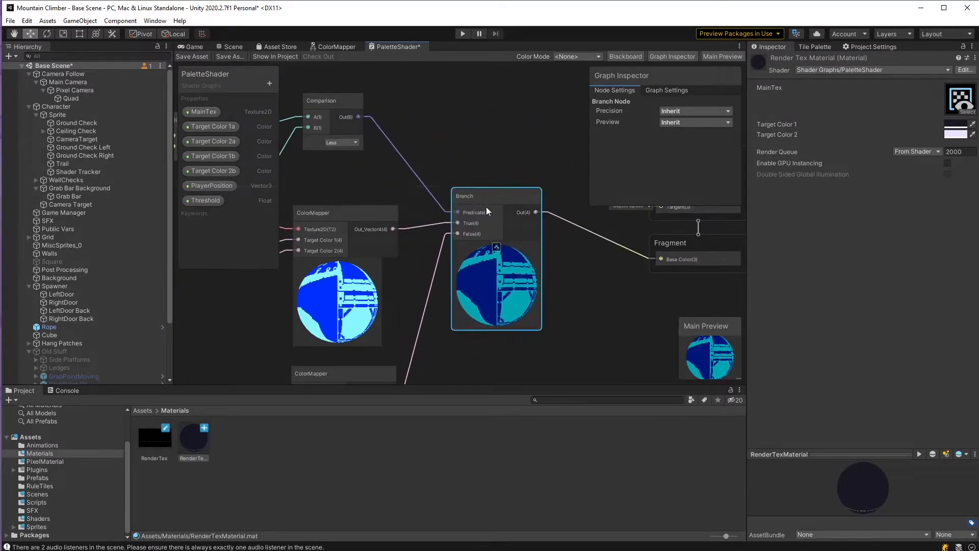
left_click(585, 278)
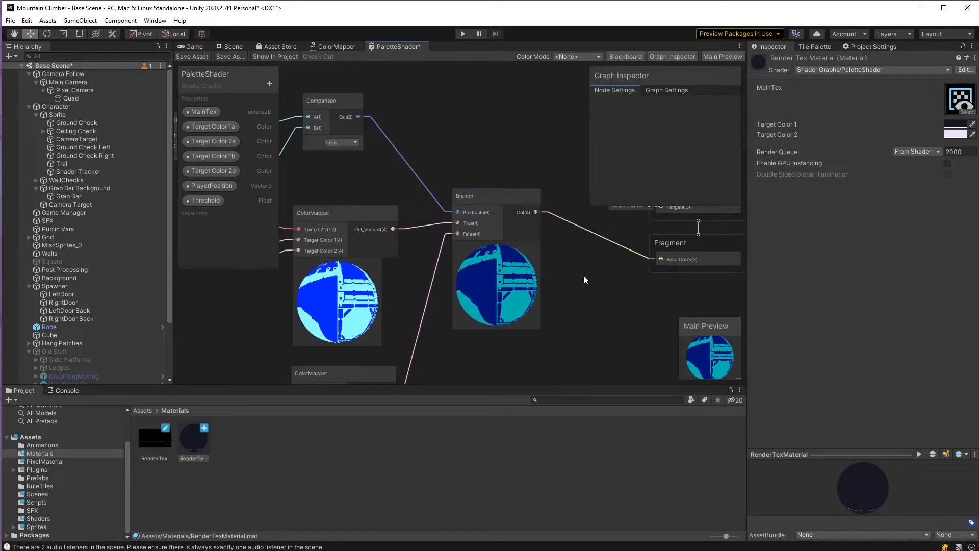
left_click(189, 57)
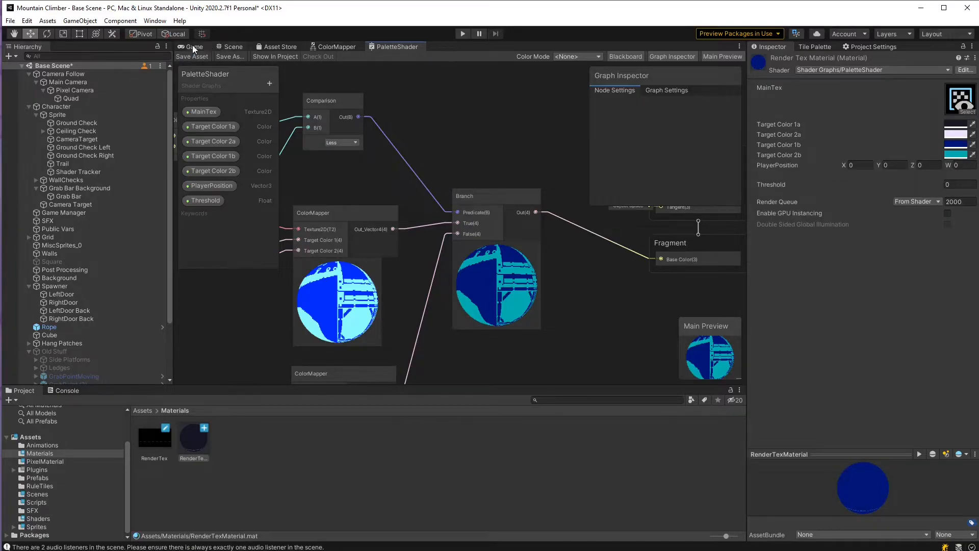
Show the Scene view in 2D, framed on the starting room of the level.
left_click(229, 47)
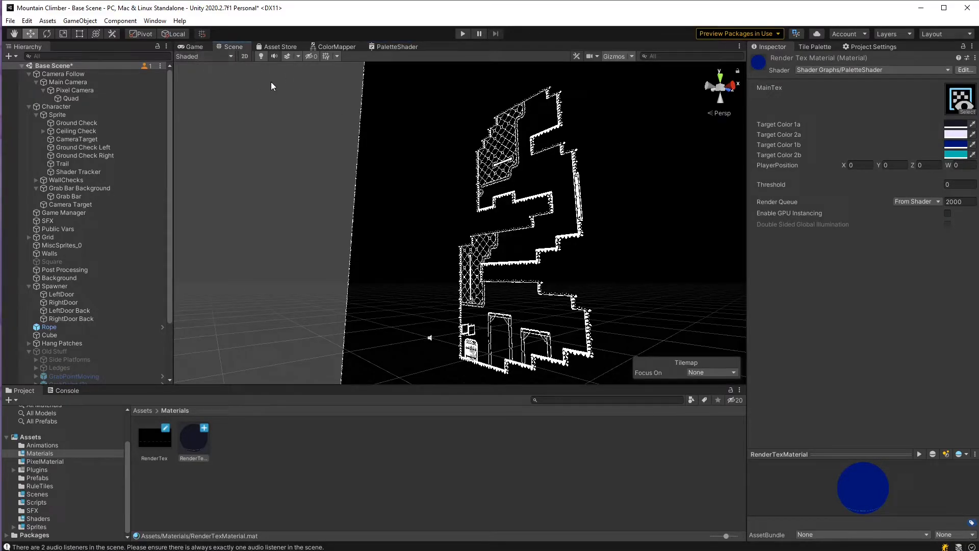
left_click(244, 57)
middle_click_drag(285, 240, 442, 122)
middle_click_drag(320, 271, 427, 194)
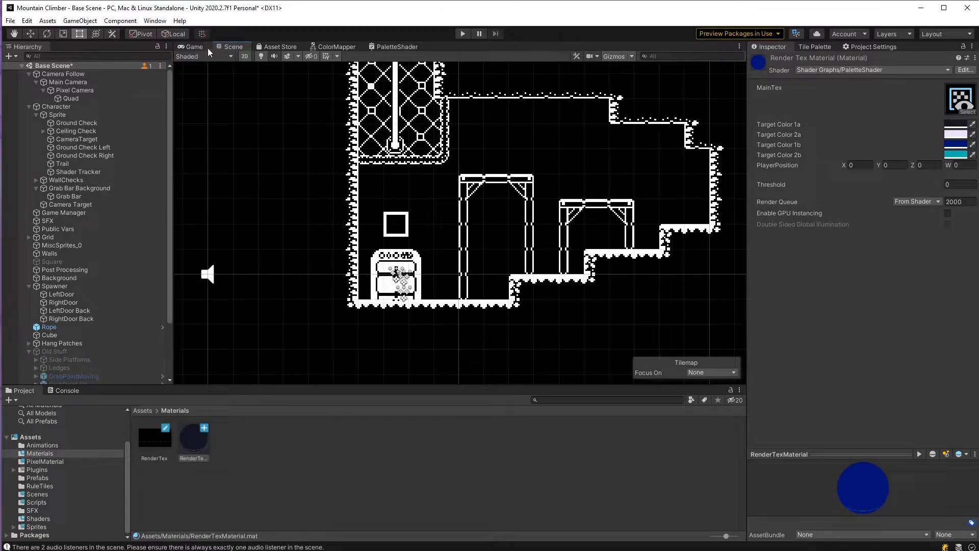
Run the game and recolor RenderTexMaterial with a dark grey Target Color 1a, near-black Target Color 1b and grey Target Color 2b.
left_click(194, 47)
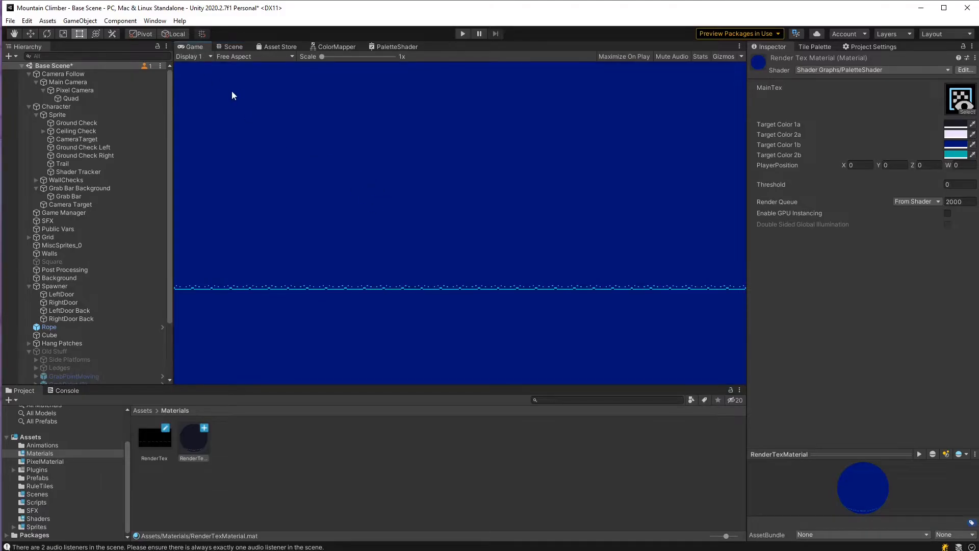
left_click(462, 34)
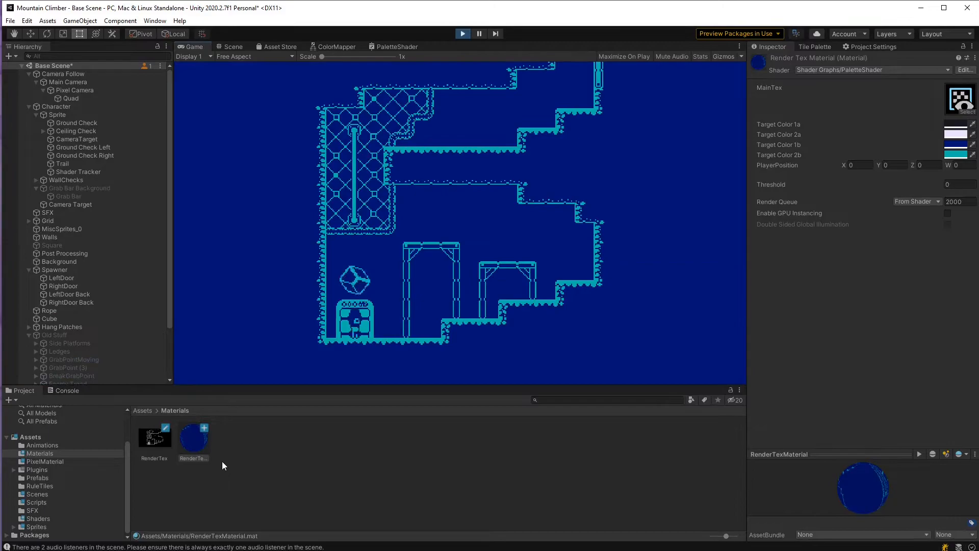
left_click(192, 442)
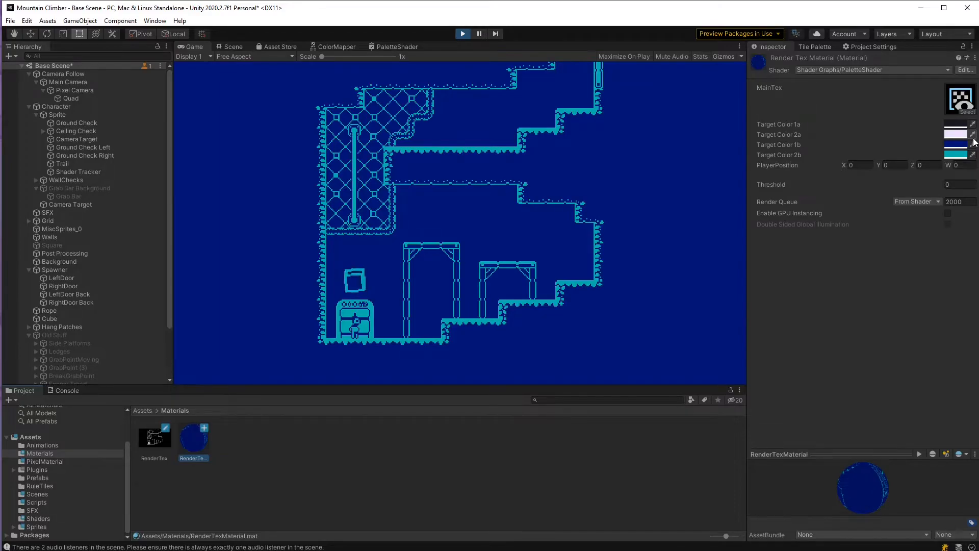
left_click(972, 155)
left_click(961, 135)
left_click(973, 144)
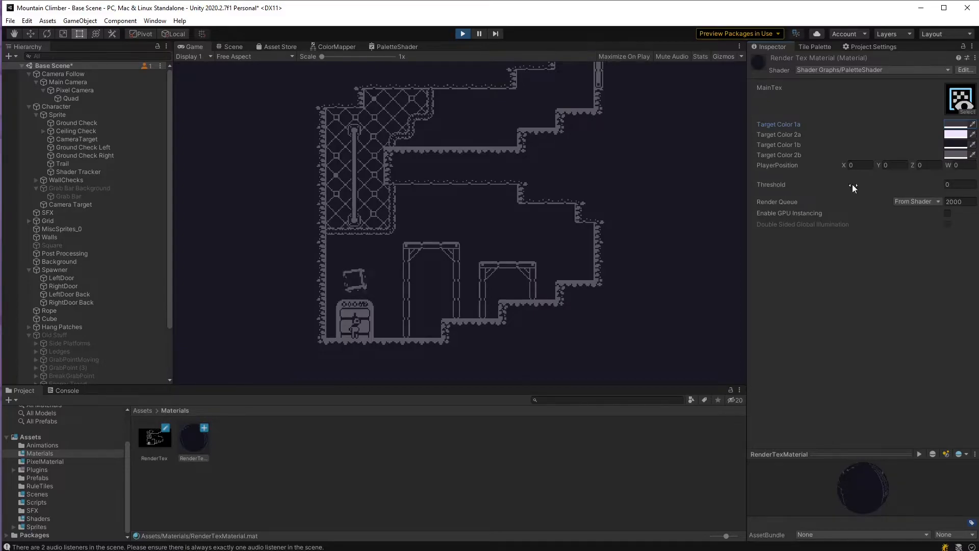
Raise the Threshold of RenderTexMaterial to 17.76 while the game is running.
left_click(961, 185)
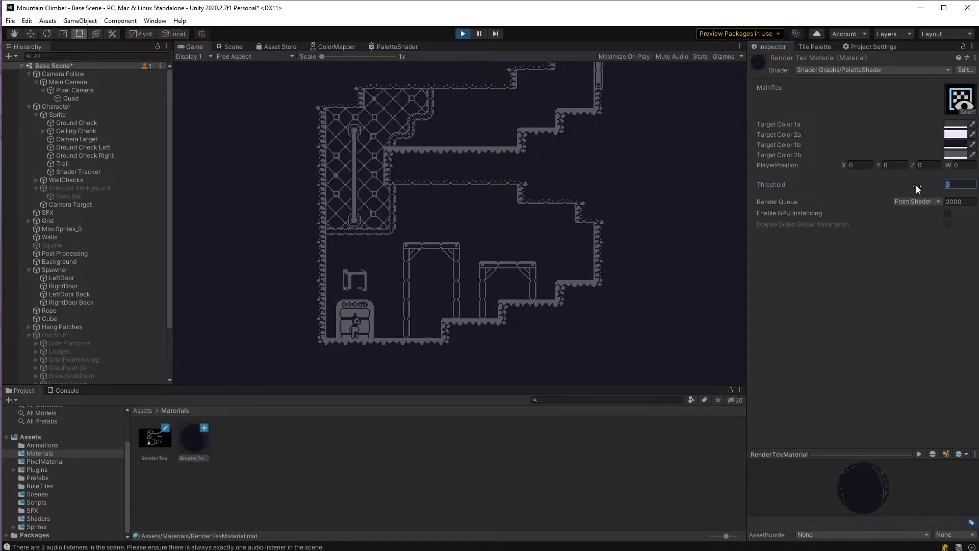
left_click(776, 184)
left_click_drag(776, 184, 890, 190)
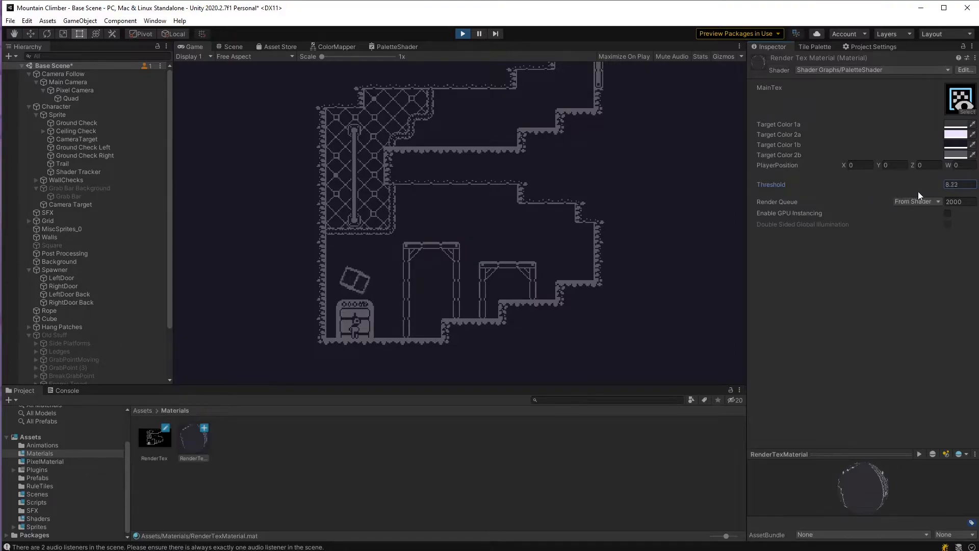
left_click_drag(952, 193, 978, 198)
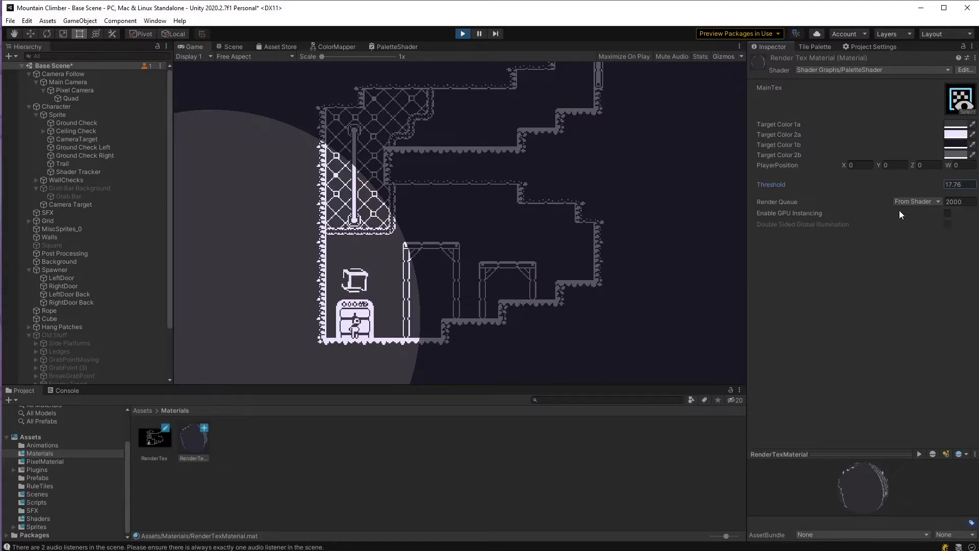
Stop the running game and set the Threshold of RenderTexMaterial to 0.
left_click(462, 34)
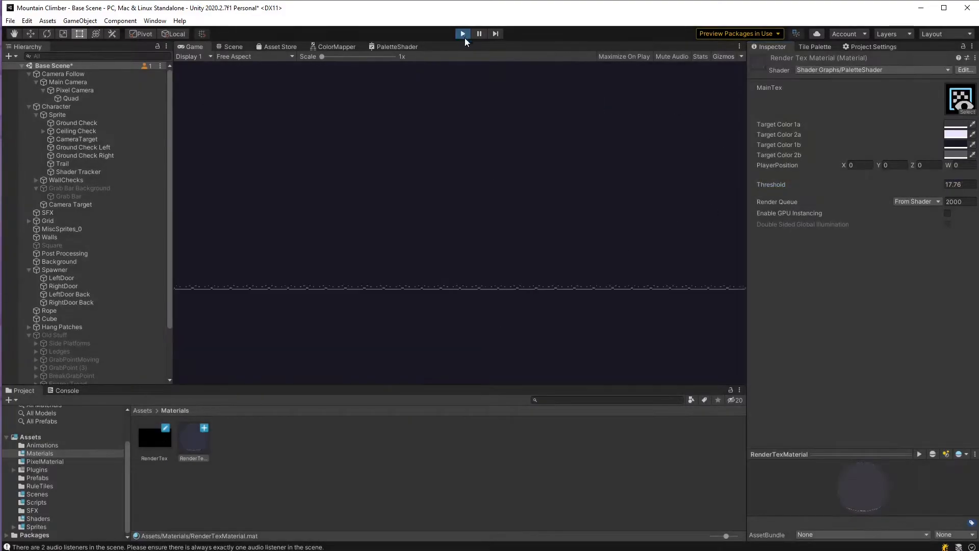
left_click(963, 186)
type("0")
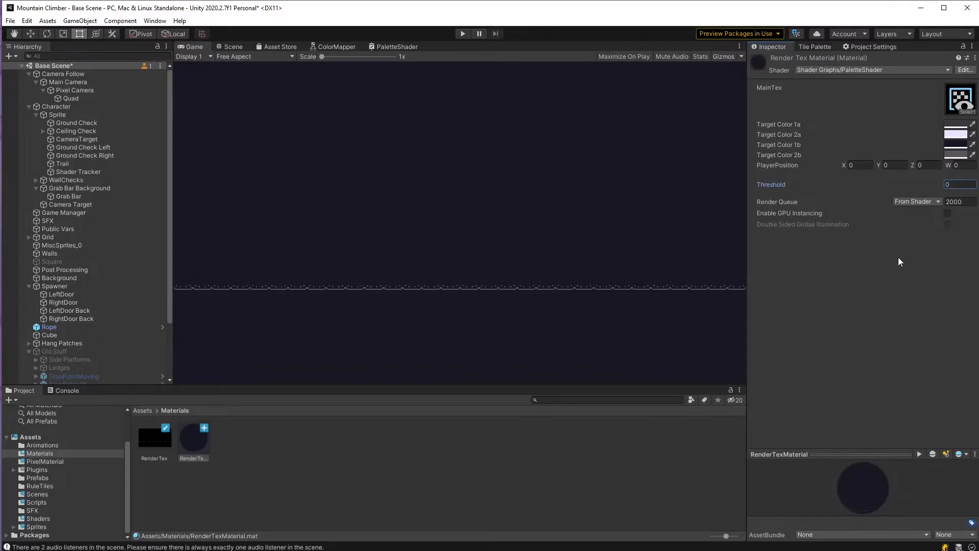
Delete the existing ShaderManager script from the Scripts folder and confirm the deletion.
left_click(36, 502)
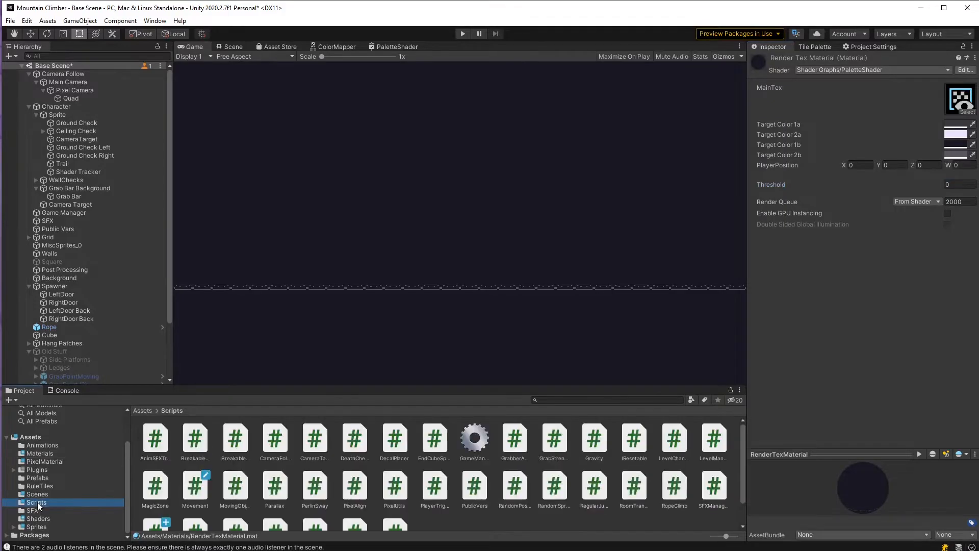
scroll(418, 500, "down", 2)
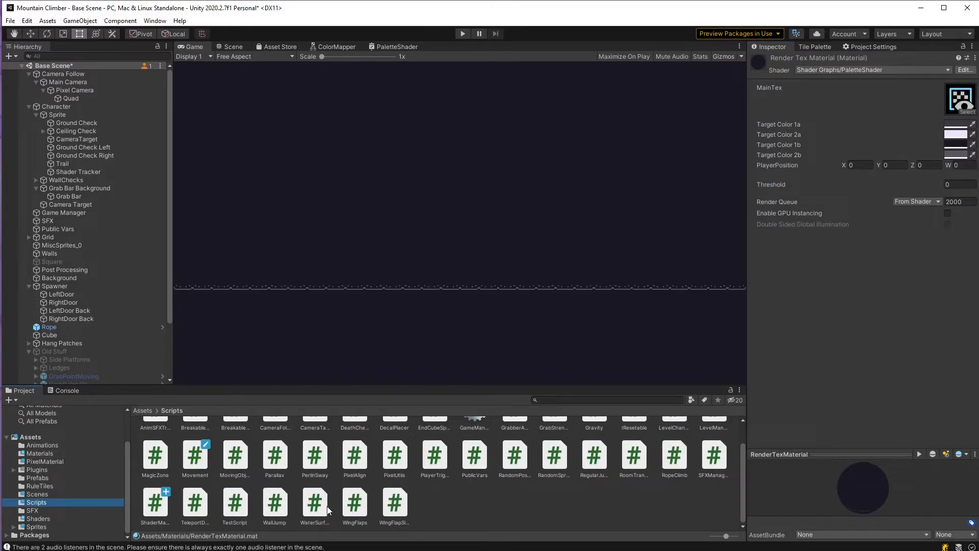
left_click(155, 505)
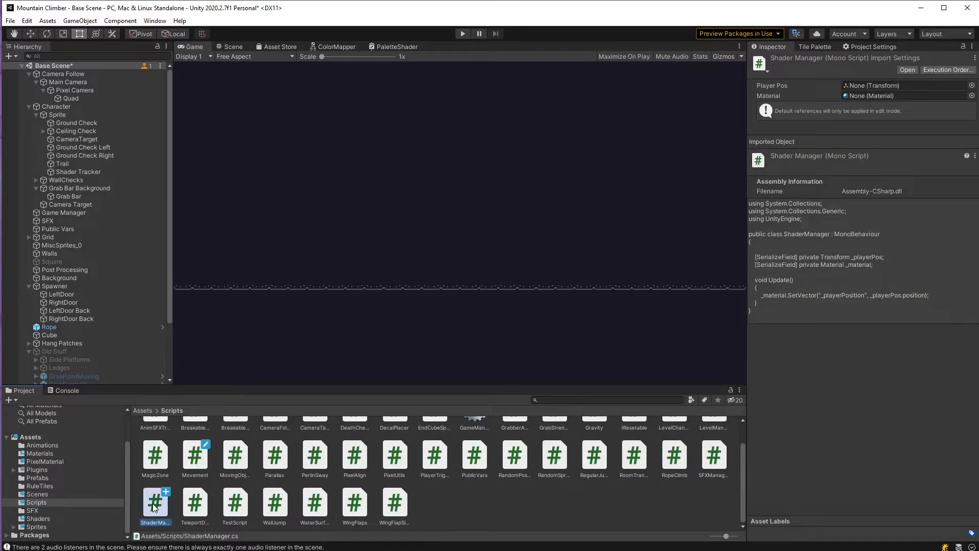
key("Delete")
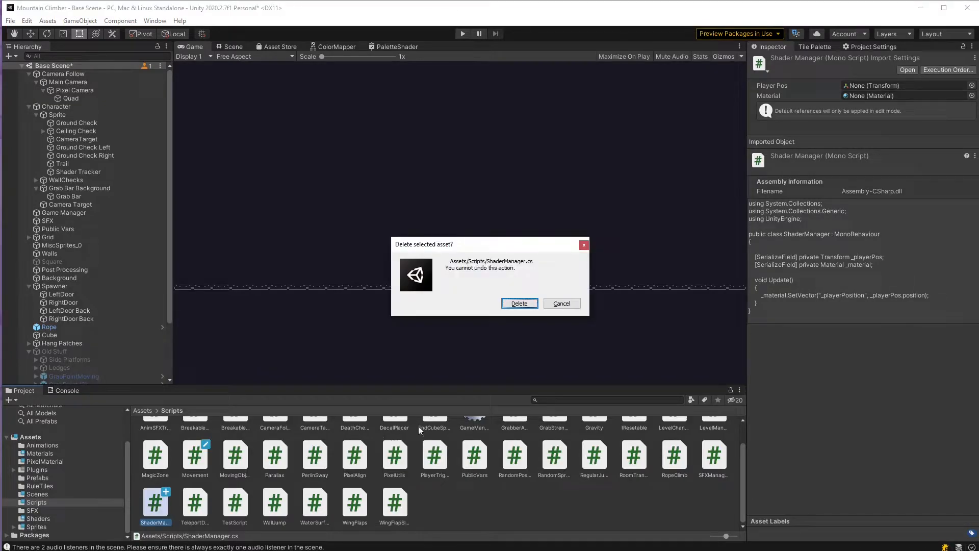
left_click(518, 305)
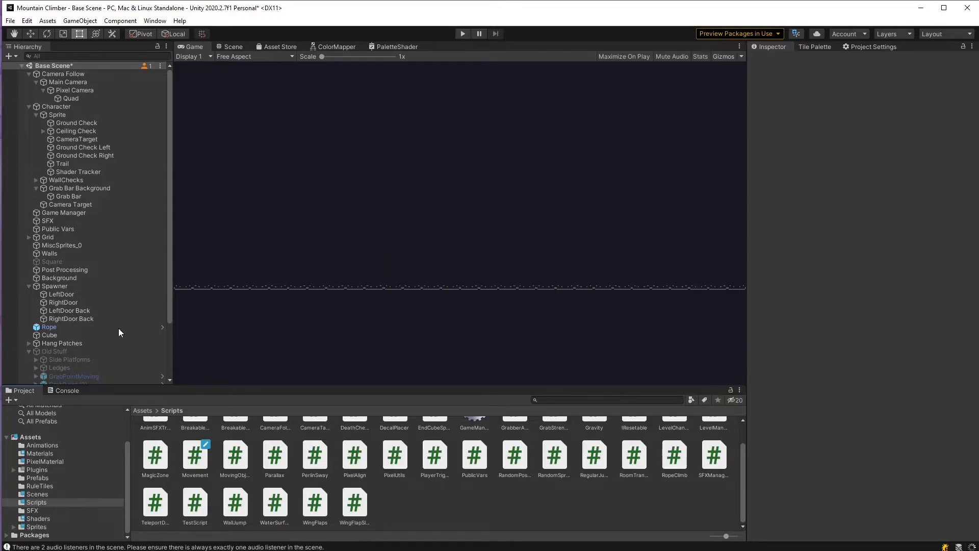
Create a new C# script named ShaderManager in the Scripts folder.
right_click(419, 496)
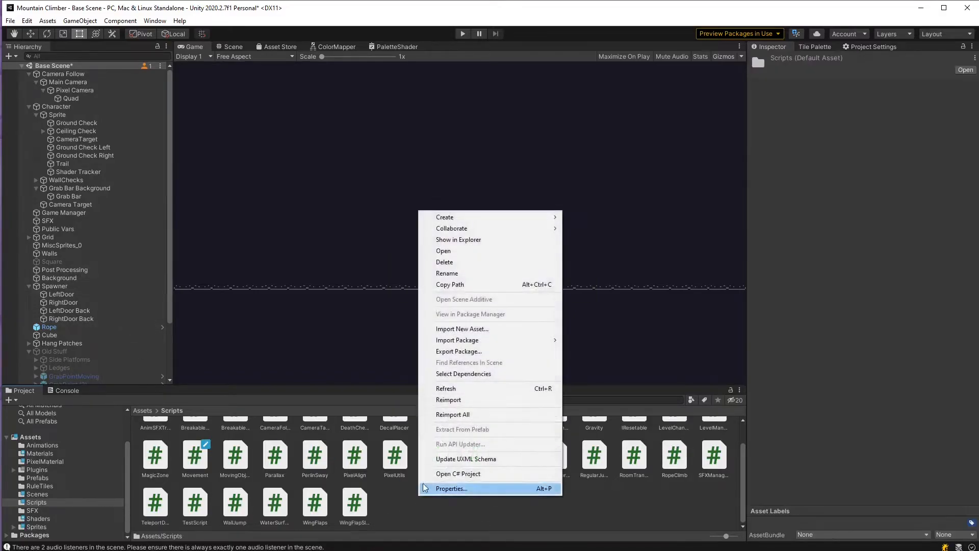
mouse_move(485, 216)
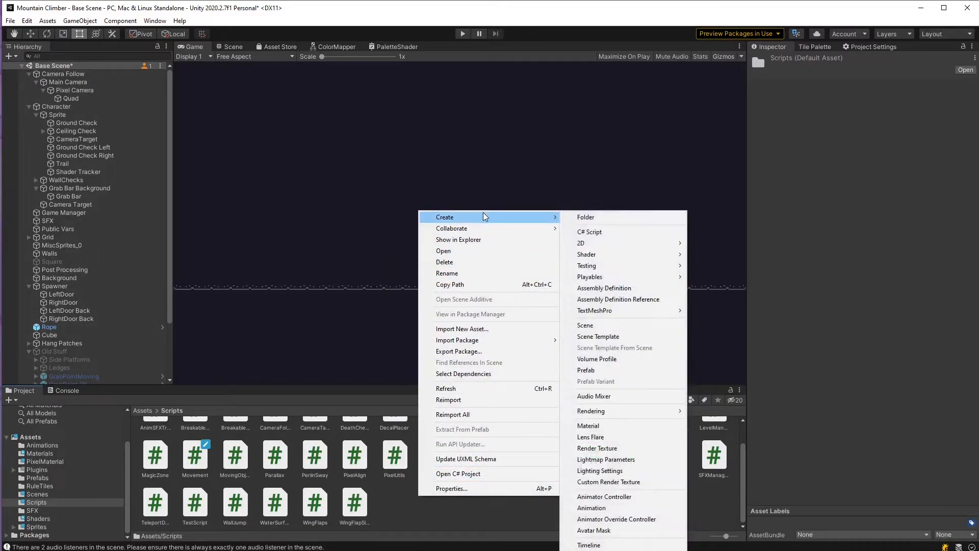
left_click(602, 232)
type("ShaderMana")
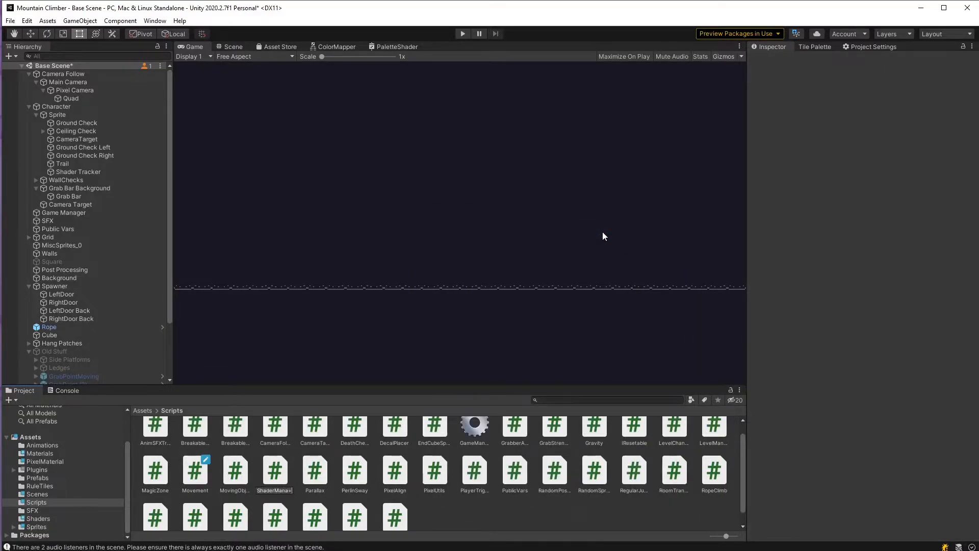
type("ger")
key("Return")
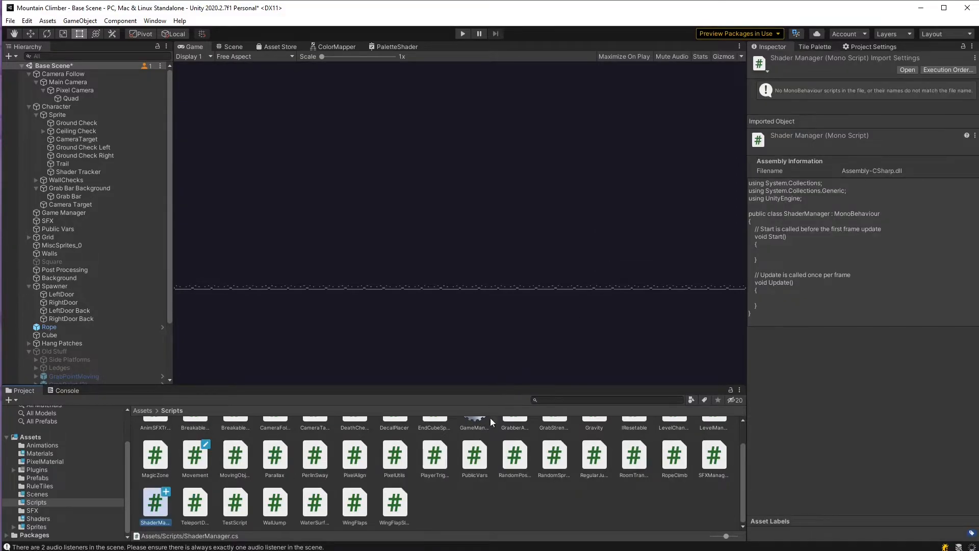
Open the ShaderManager script in Rider and remove its Start method and the template comments.
double_click(156, 507)
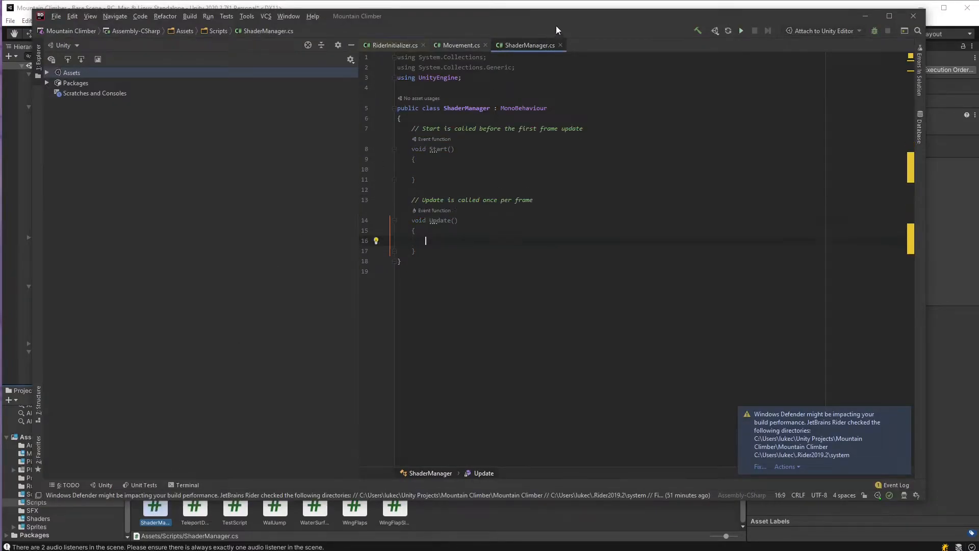
left_click_drag(559, 21, 553, 36)
left_click_drag(418, 189, 409, 134)
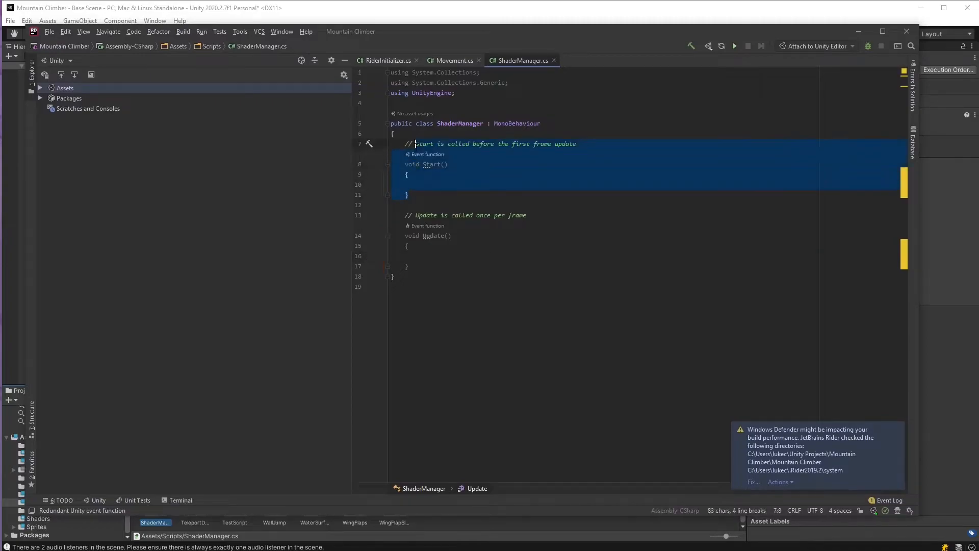
key("BackSpace")
left_click_drag(536, 154, 537, 144)
key("BackSpace")
Declare the field [SerializeField] private Transform _playerPos; at the start of the ShaderManager class.
left_click(414, 131)
key("Return")
type("[SerializeField")
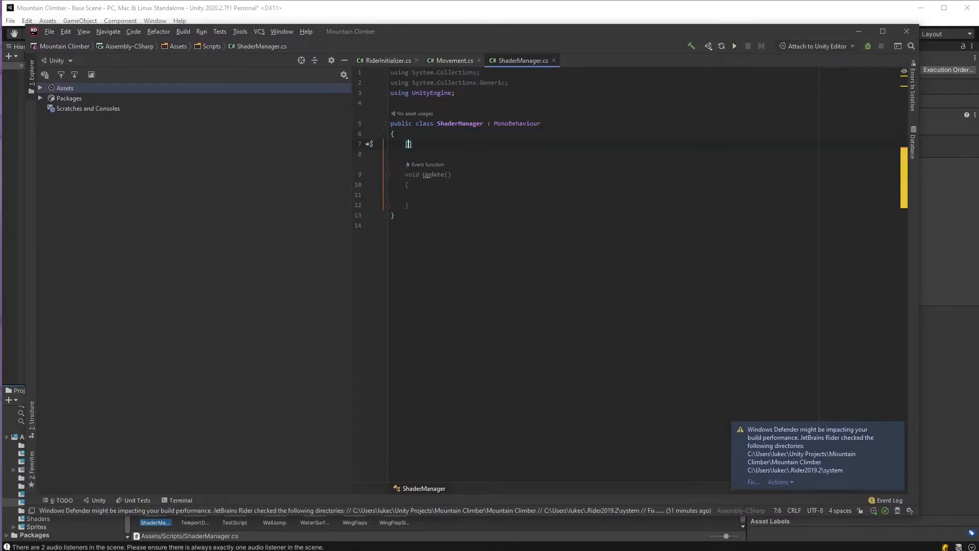
type("] private T")
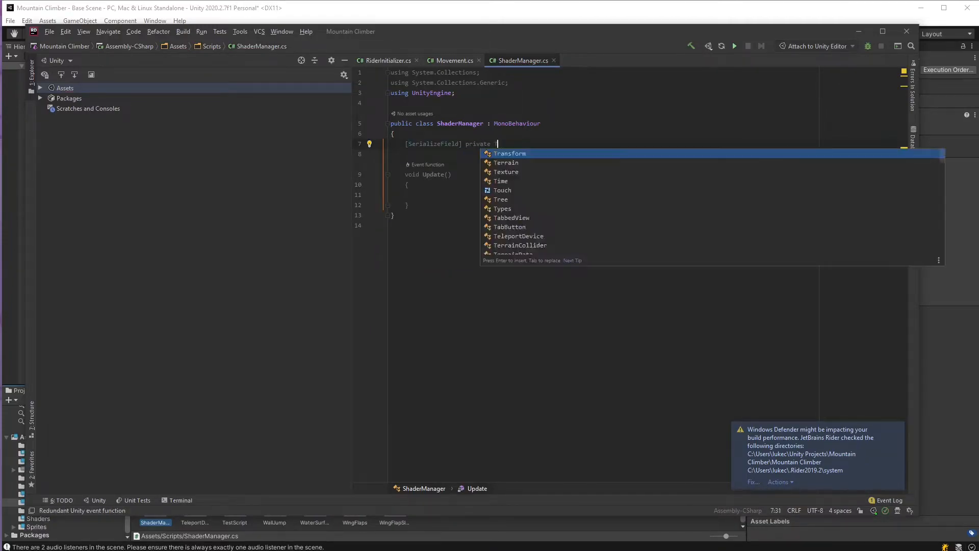
type("ransform _playerPos")
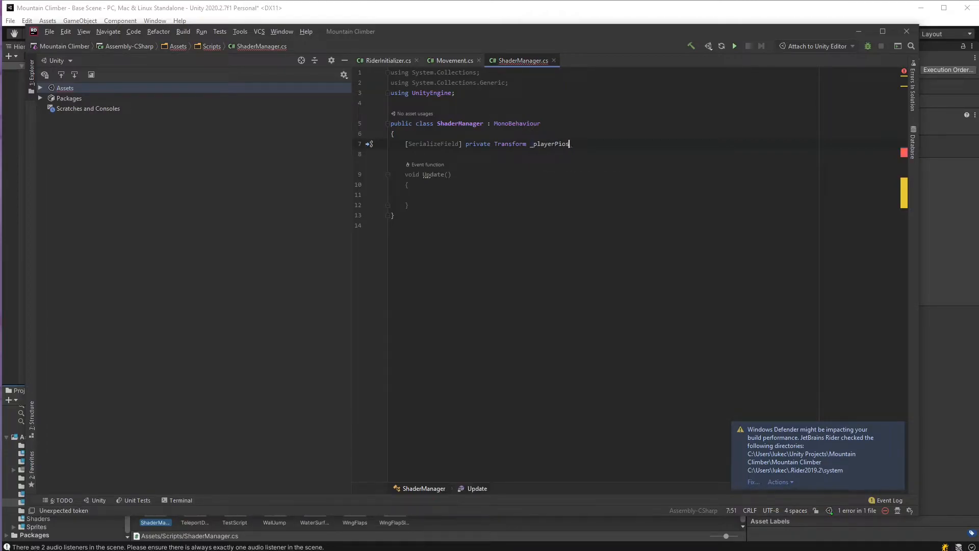
type(";")
Add the field [SerializeField] private Material _material; below the _playerPos field.
key("Return")
type("[SerializeField] p")
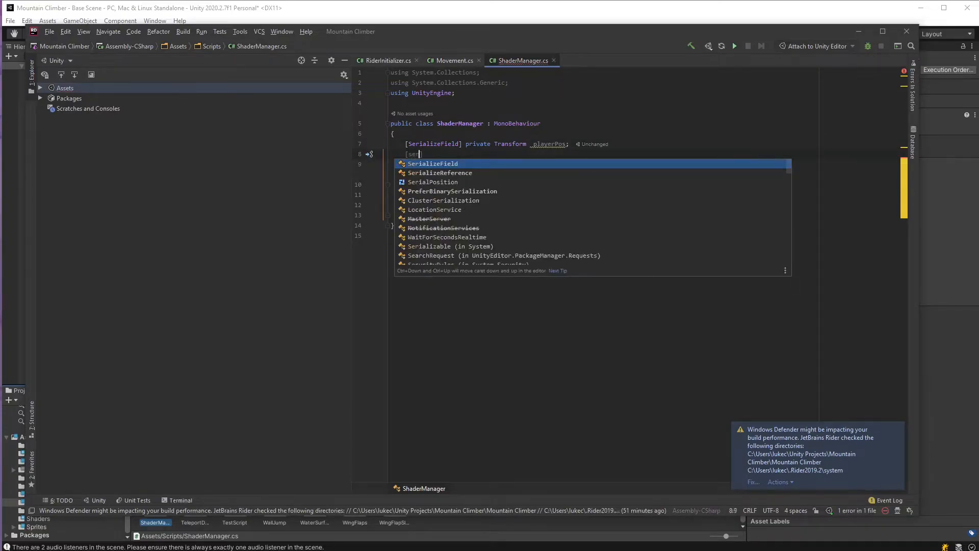
type("rivate Material")
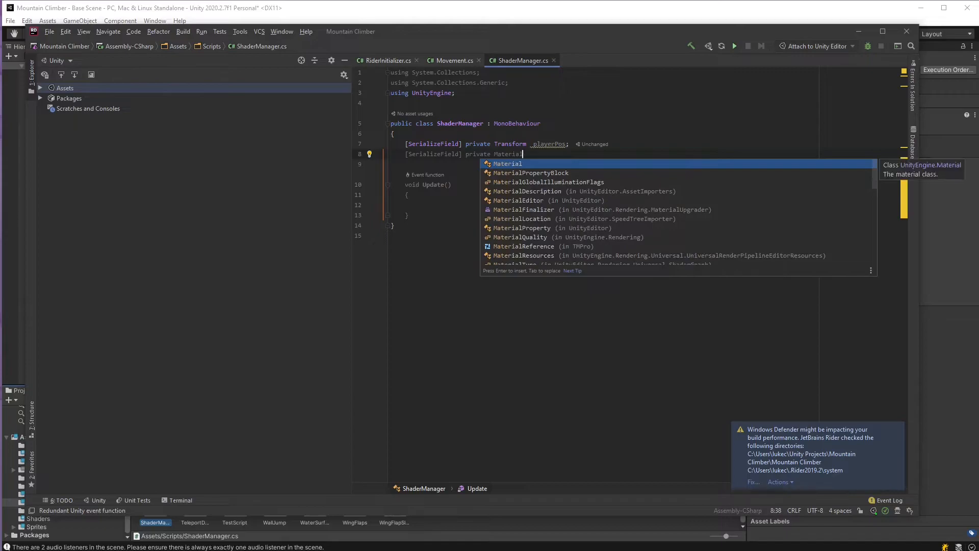
key("Return")
type("_material")
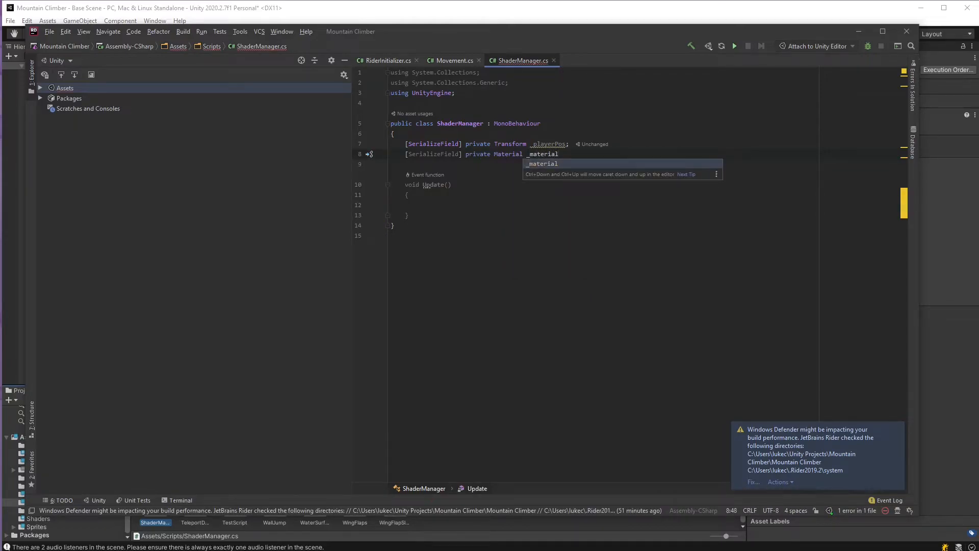
type(";")
Add the call _material.SetVector("_playerPosition", _playerPos.position); inside the Update method.
left_click(457, 202)
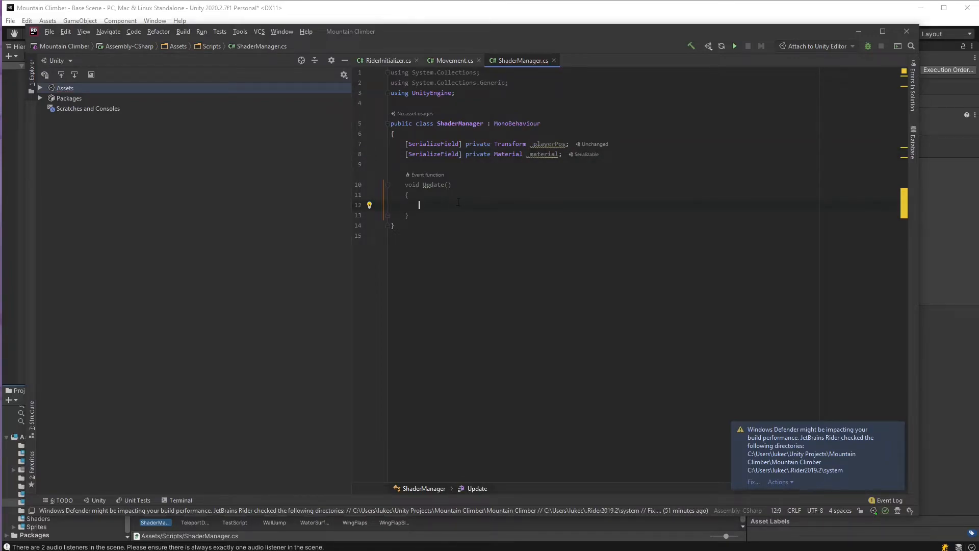
type("_ma")
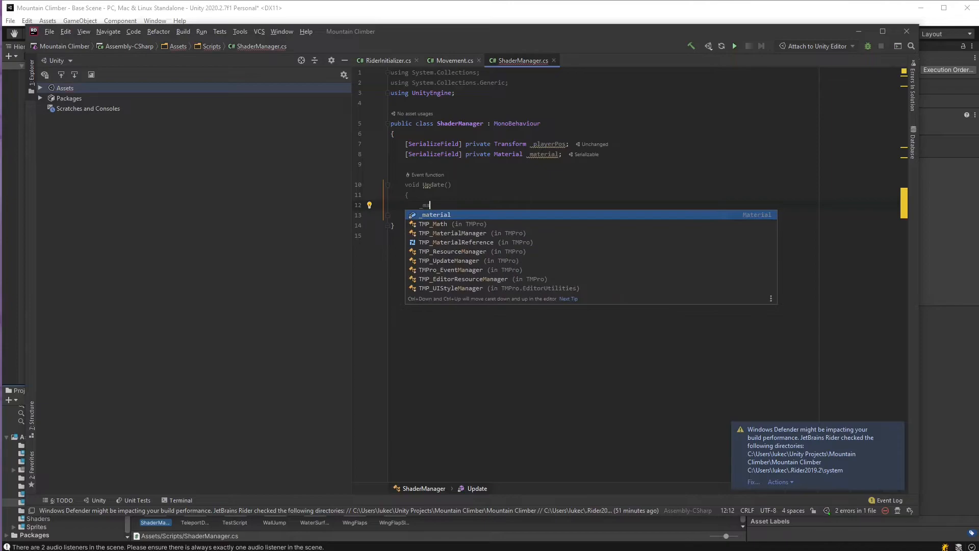
type("terial.SetV")
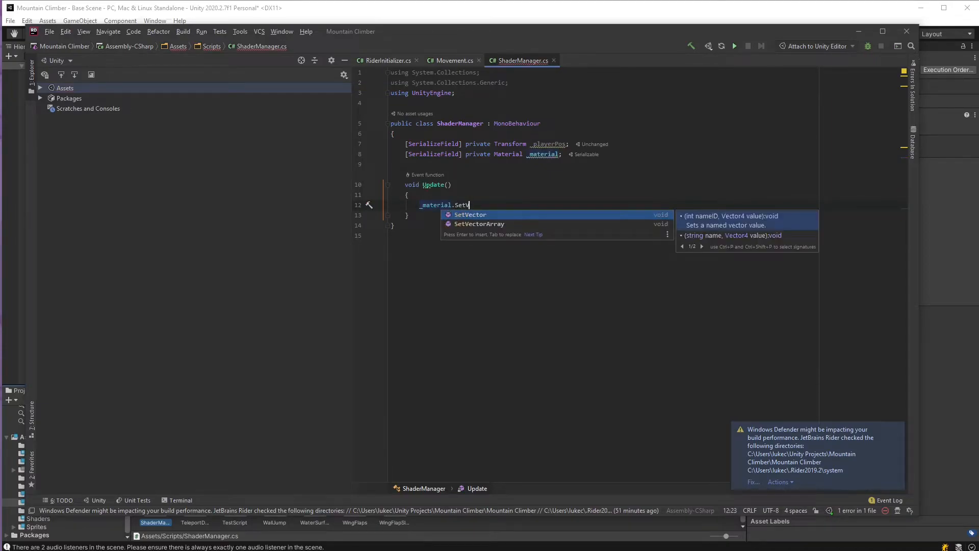
key("Return")
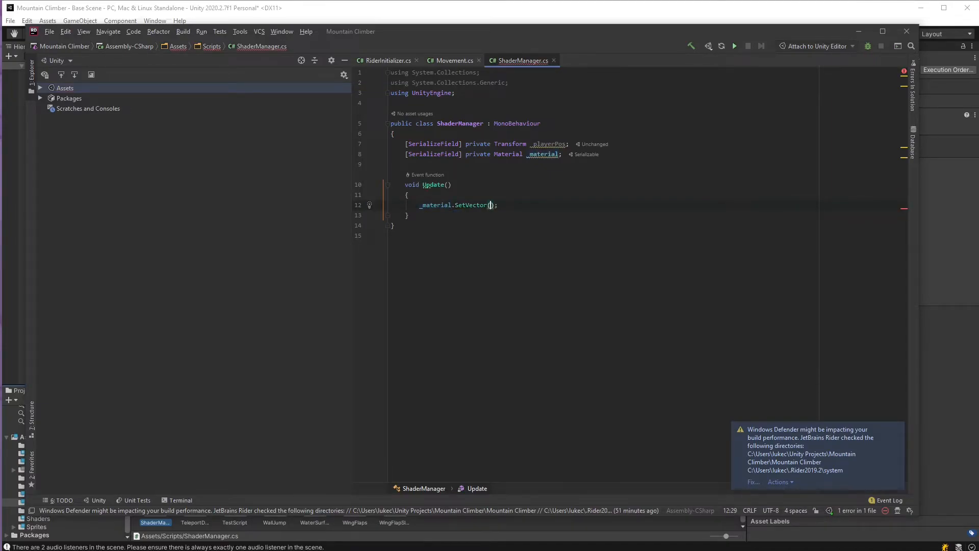
type("\"")
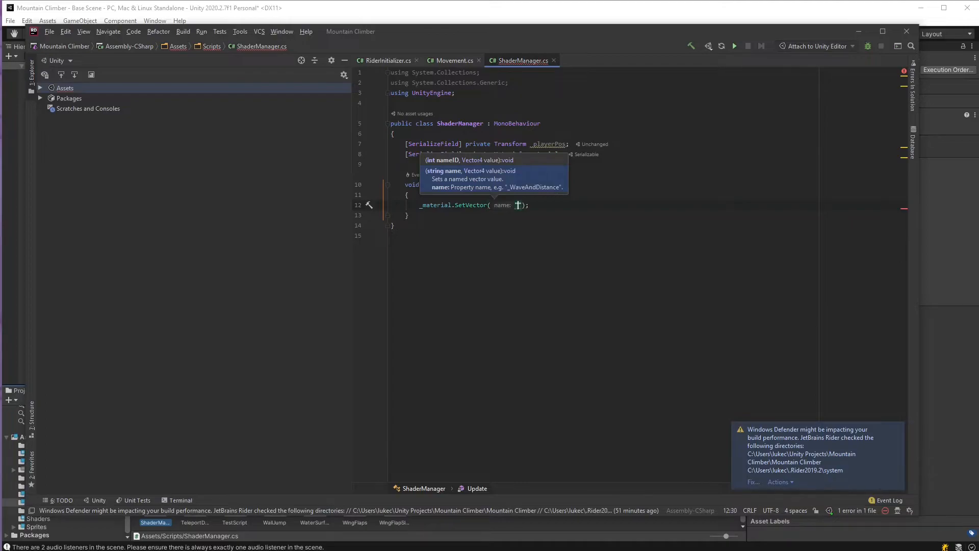
type("_player")
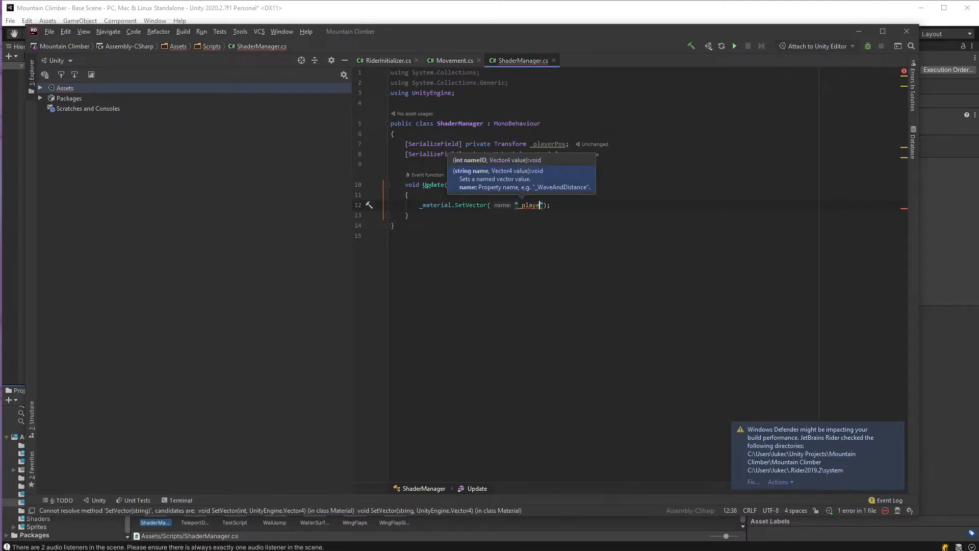
type("Position\",")
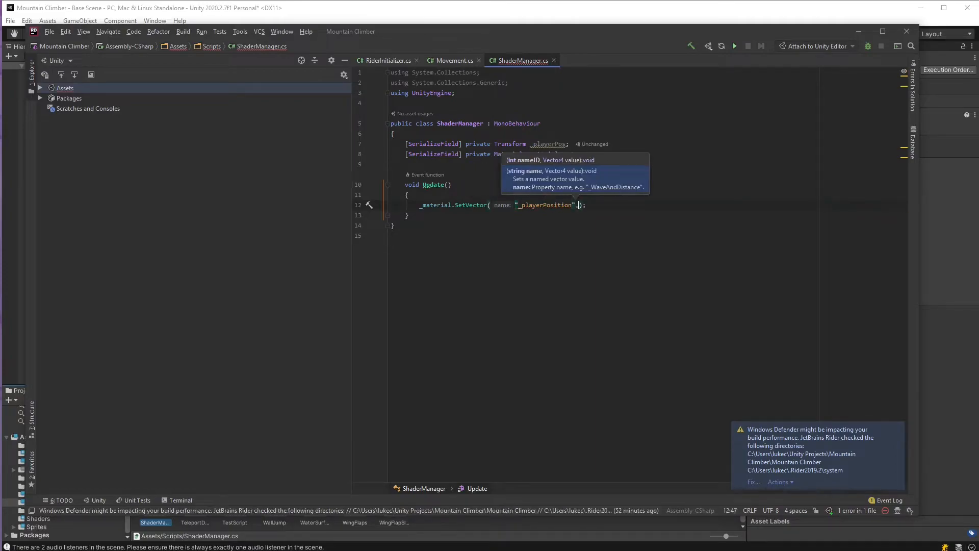
type(" _playerPos")
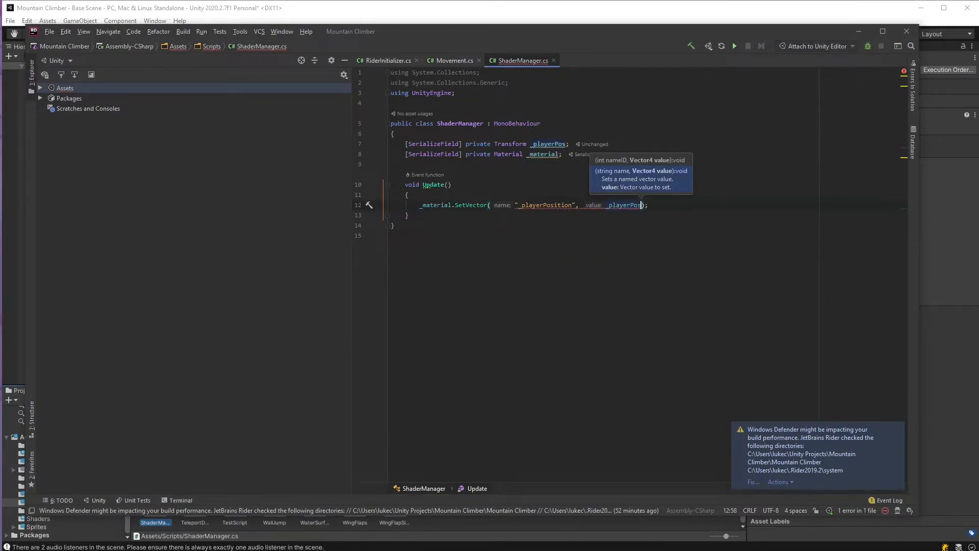
type(".pos")
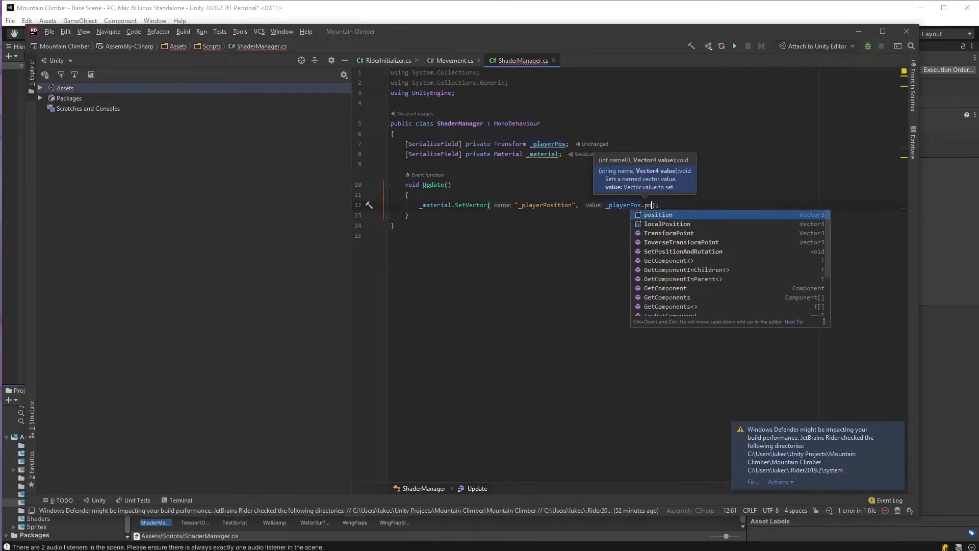
key("Return")
key("End")
Remove the unused System.Collections and System.Collections.Generic using lines from the ShaderManager script.
left_click_drag(513, 84, 384, 72)
key("Delete")
key("Delete")
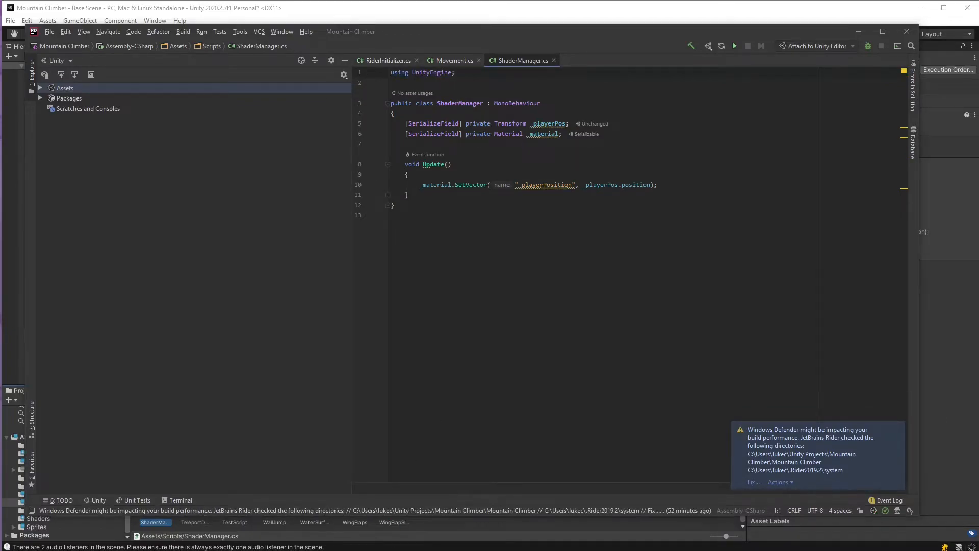
Switch to Unity and examine the depth of the cameras and render quad in the Scene view with 2D mode off.
key("alt+Tab")
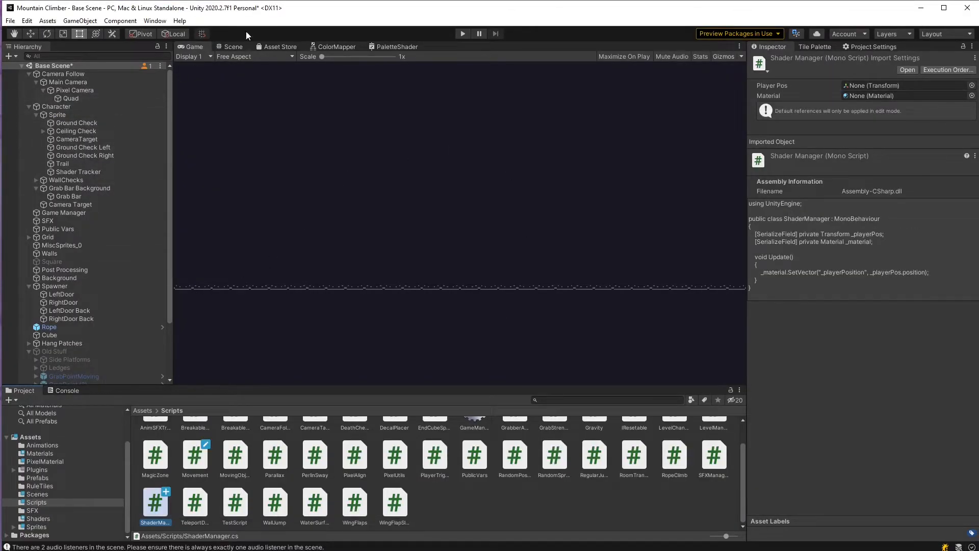
left_click(233, 46)
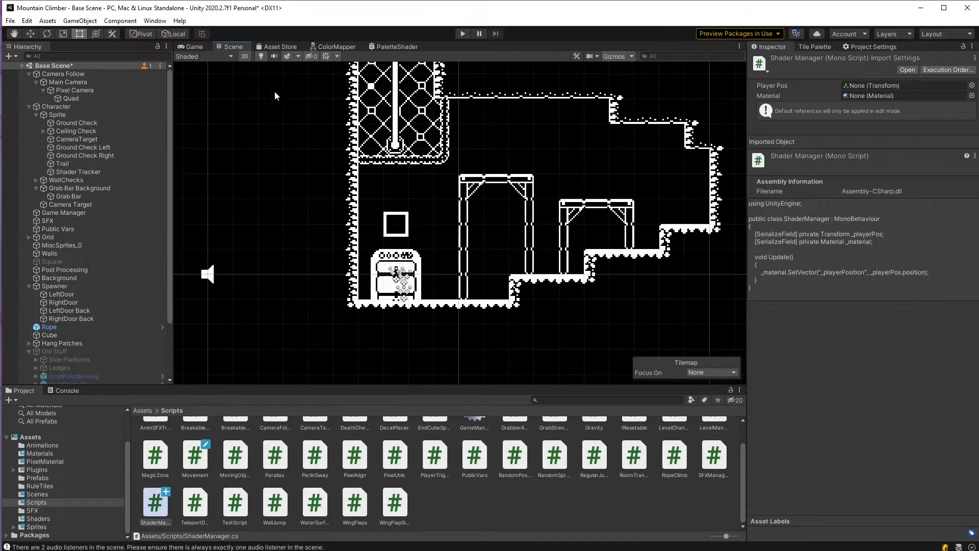
left_click(245, 56)
left_click_drag(337, 142, 420, 227, "alt")
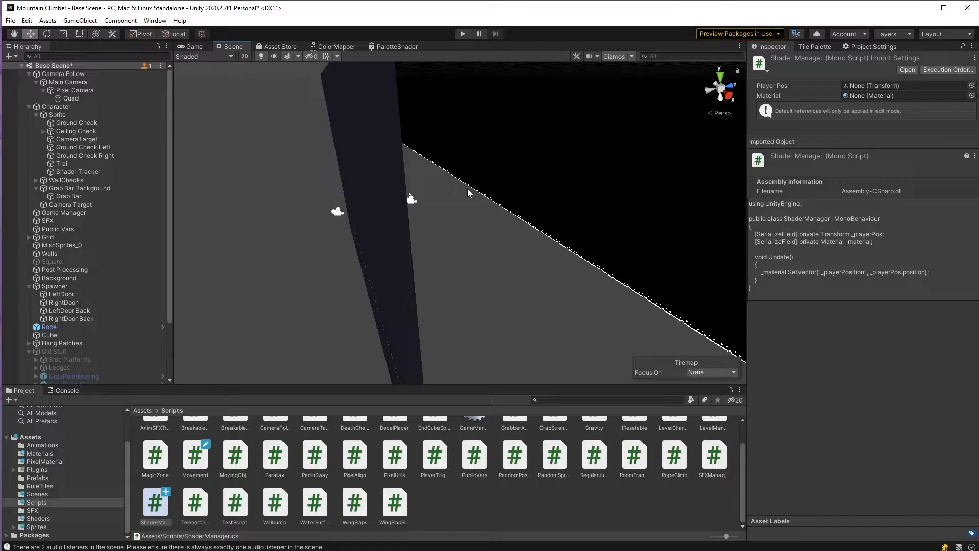
left_click_drag(449, 200, 490, 229, "alt")
left_click_drag(435, 246, 409, 251, "alt")
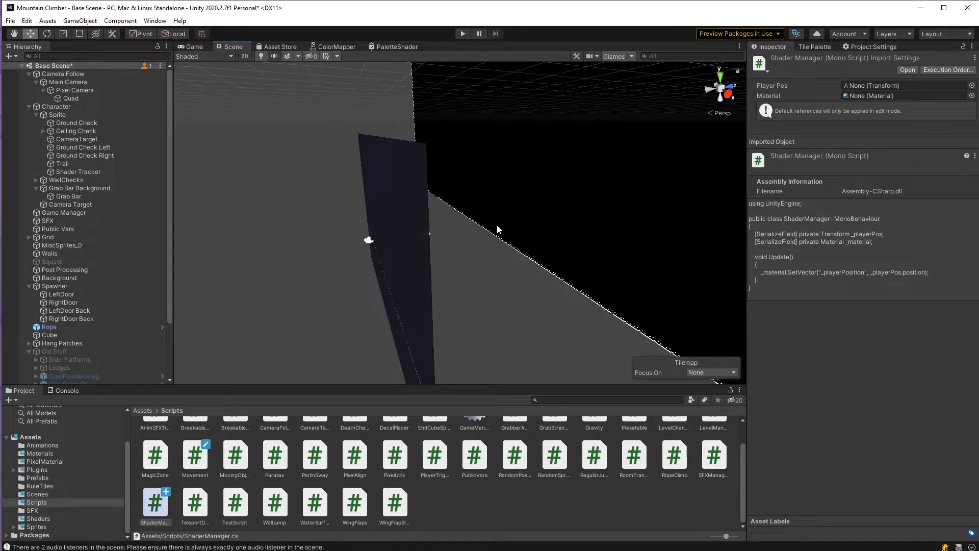
left_click_drag(525, 231, 416, 246, "alt")
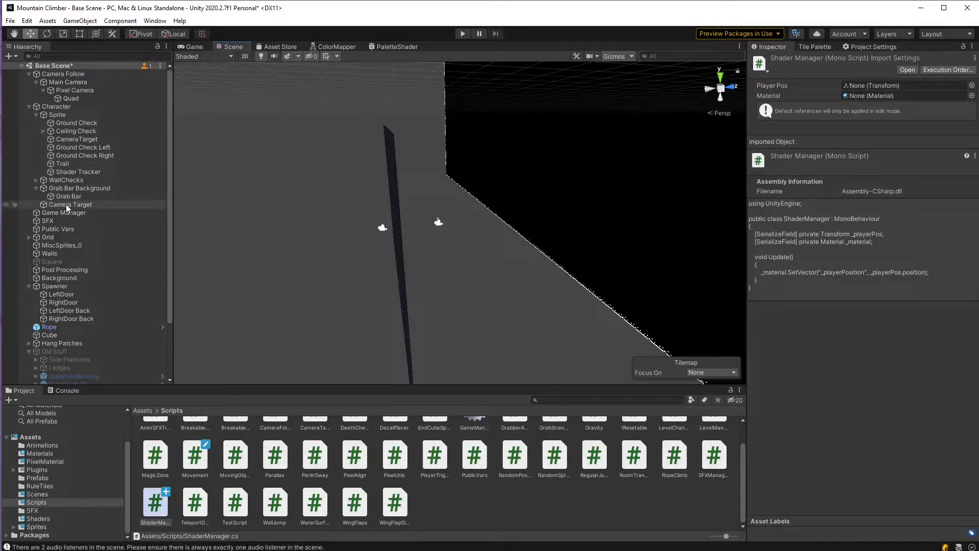
Delete the existing Shader Tracker object and create a new empty child of Sprite named Shader Tracker.
left_click(68, 173)
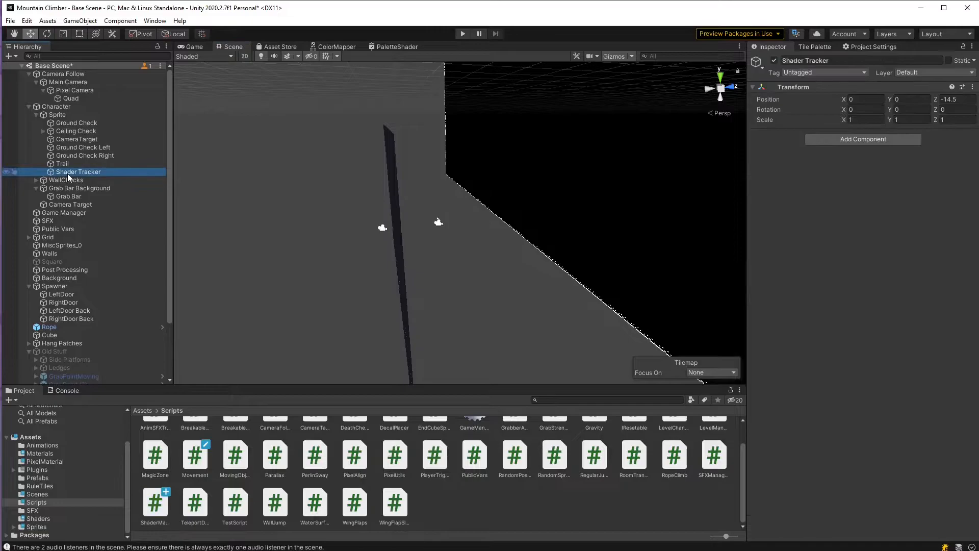
key("Delete")
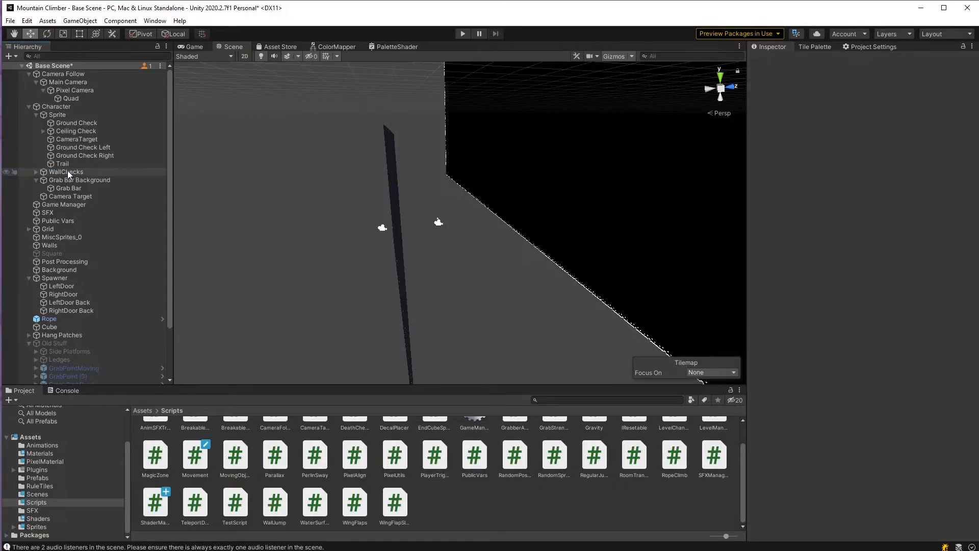
right_click(61, 115)
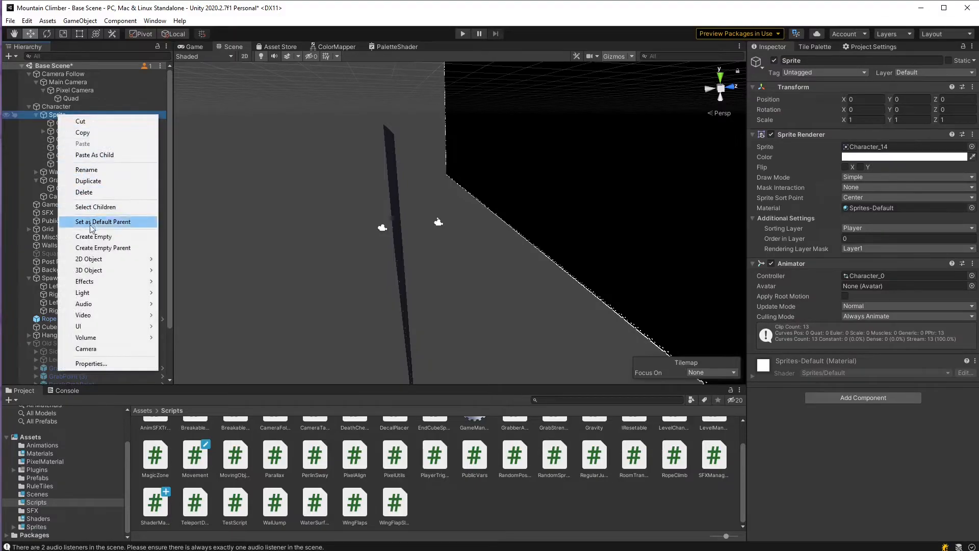
left_click(105, 239)
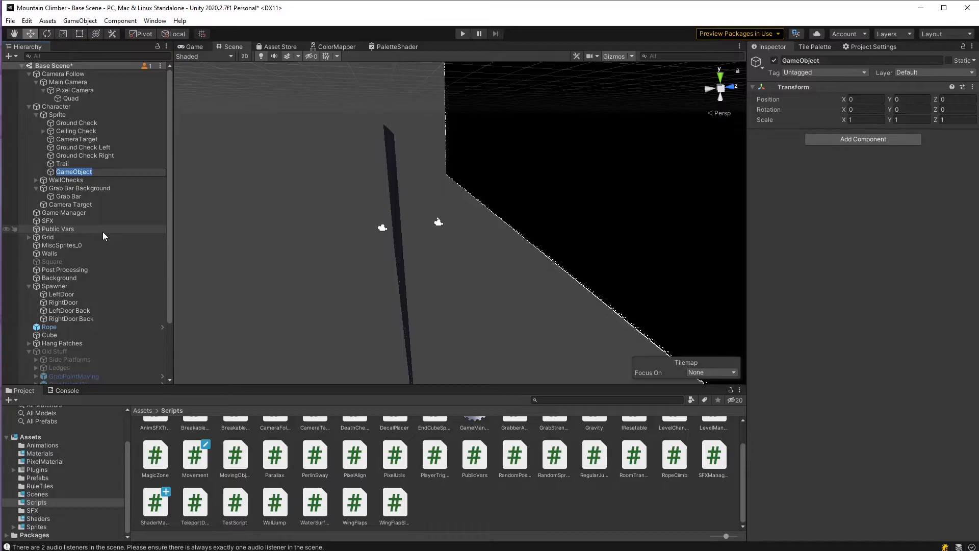
type("ShaderTrck")
key("BackSpace")
key("BackSpace")
type("acker")
key("Left")
key("Left")
key("Left")
key("Left")
key("Return")
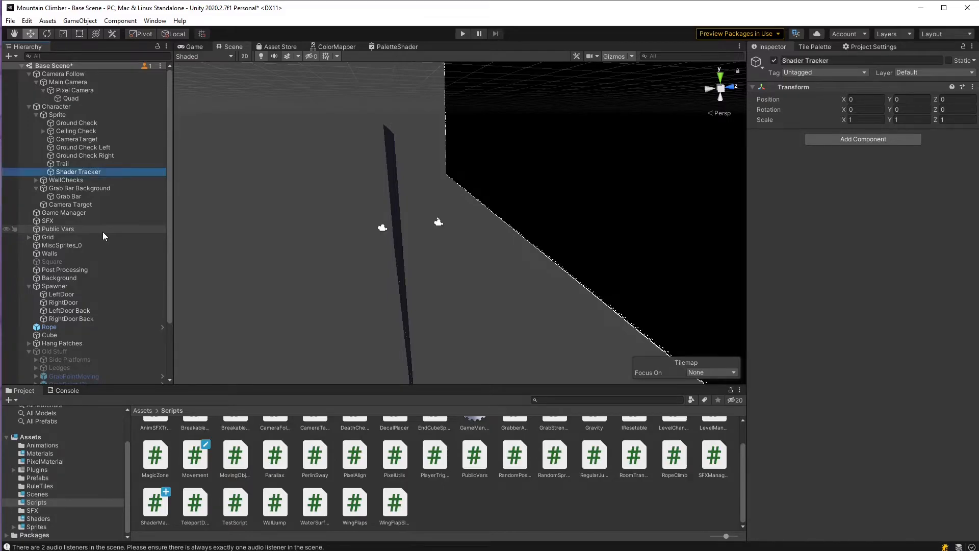
Examine where the Main Camera, Pixel Camera and Quad sit in depth relative to the level.
left_click_drag(338, 212, 430, 269, "alt")
left_click(439, 227)
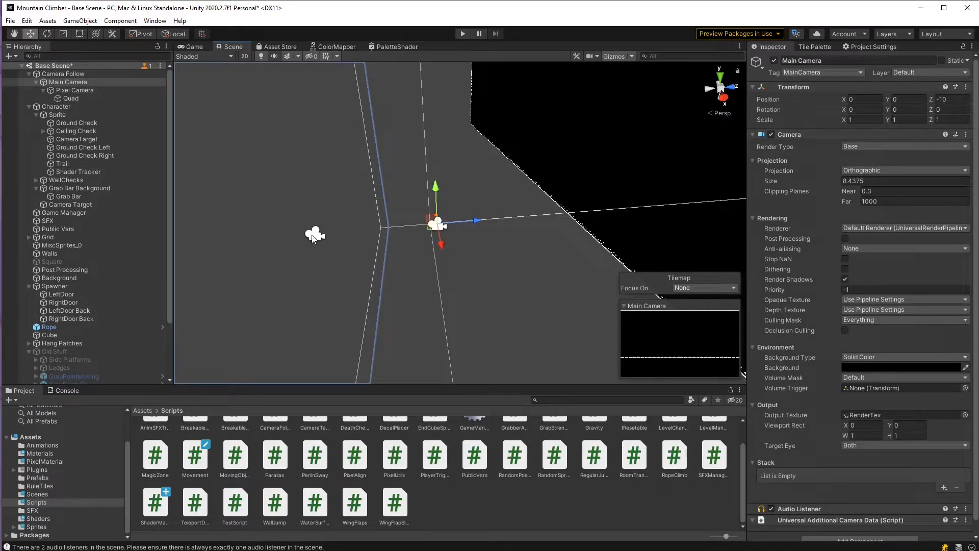
left_click(315, 235)
left_click_drag(324, 269, 366, 303, "alt")
left_click(505, 277)
left_click_drag(489, 297, 481, 296, "alt")
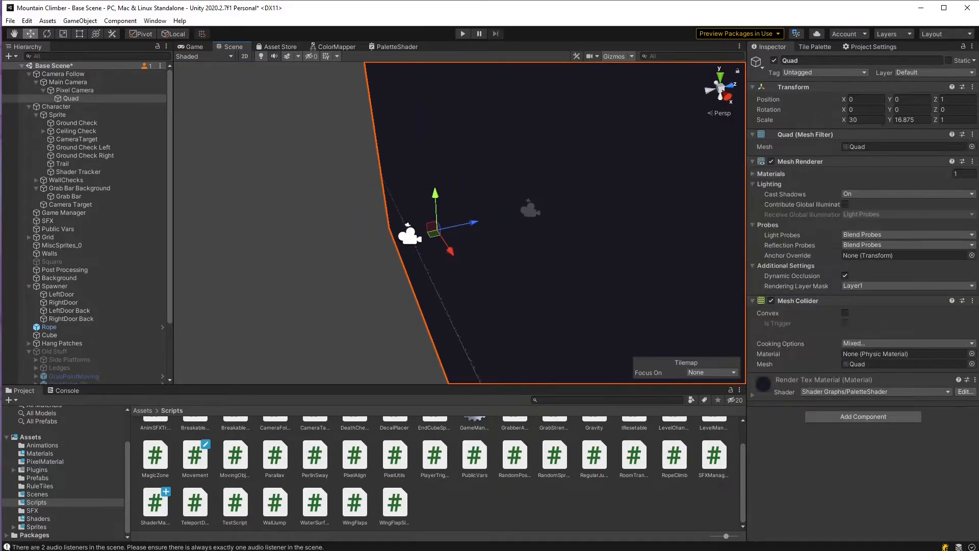
key("d")
right_click_drag(565, 246, 485, 178)
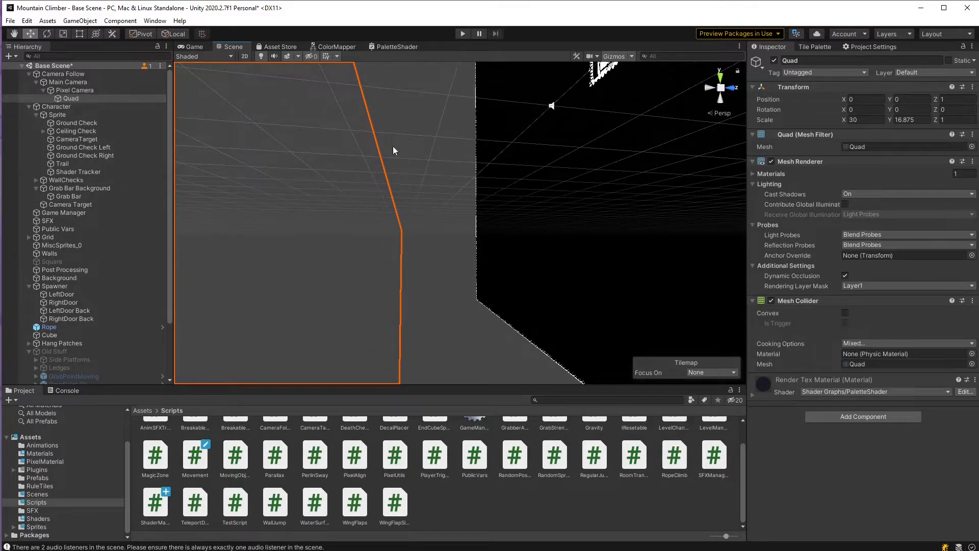
Set the Shader Tracker's Z position to -14 and check its depth against the Quad in the scene.
left_click(72, 172)
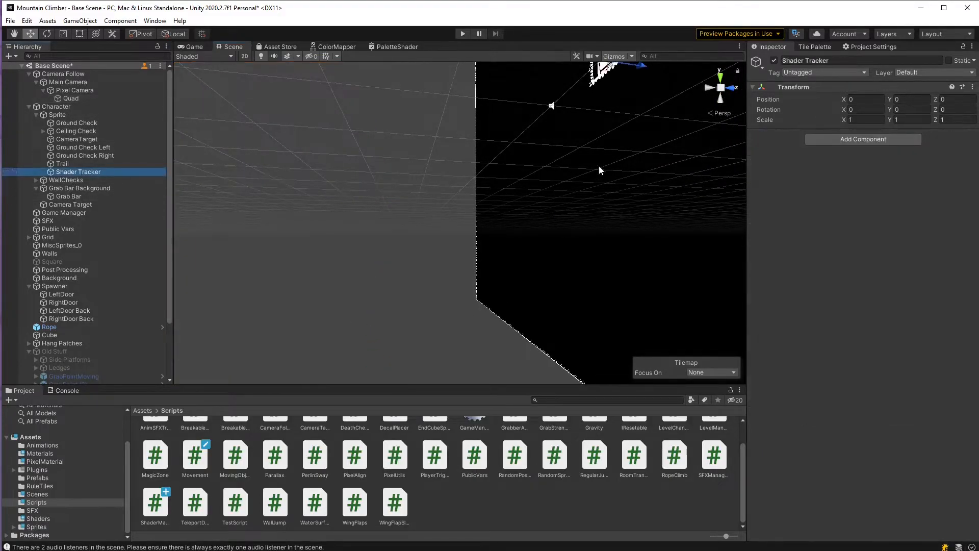
left_click(961, 100)
type("-14")
right_click_drag(369, 307, 357, 278)
key("s")
mouse_move(418, 159)
right_mouse_down()
mouse_move(433, 161)
mouse_move(423, 160)
right_mouse_up()
key("w")
key("a")
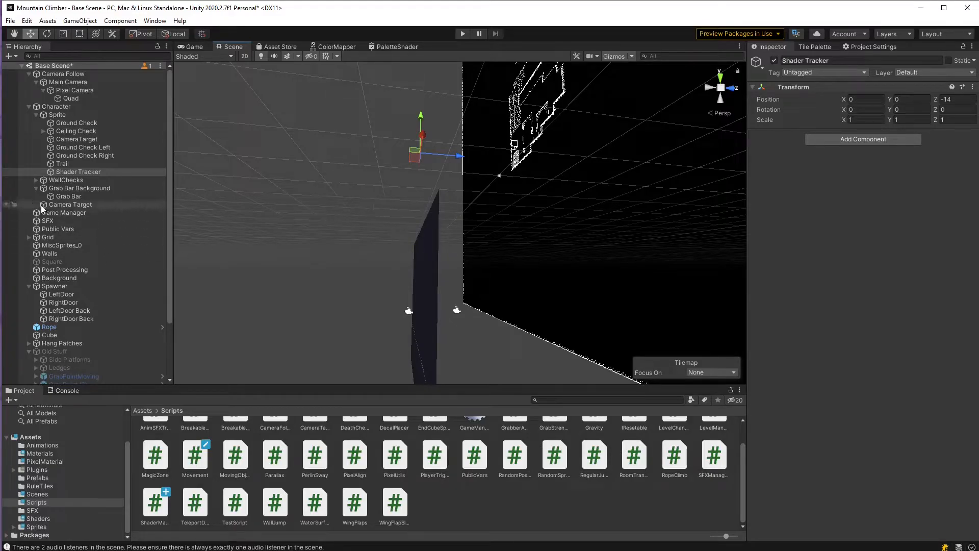
Add the Shader Manager script as a component to the Quad under Pixel Camera.
left_click(71, 98)
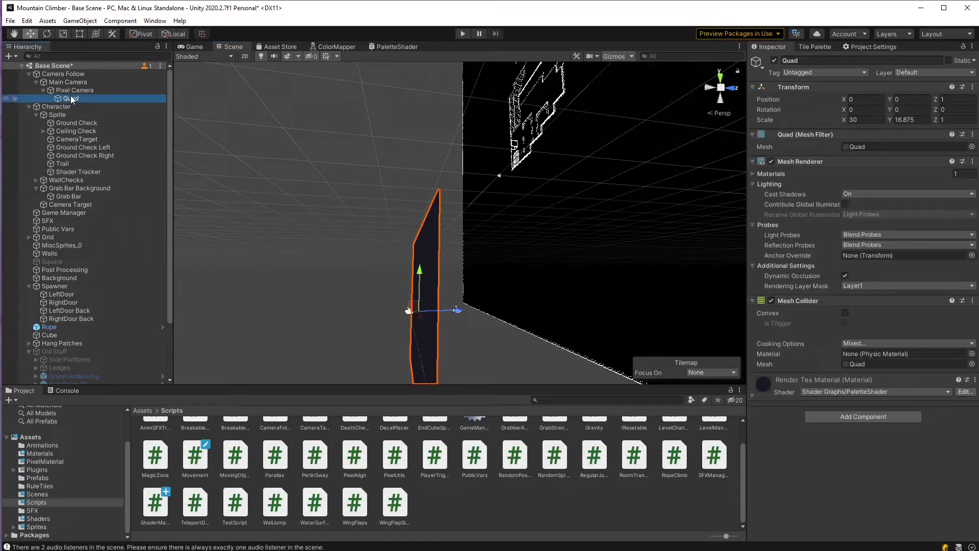
left_click(860, 417)
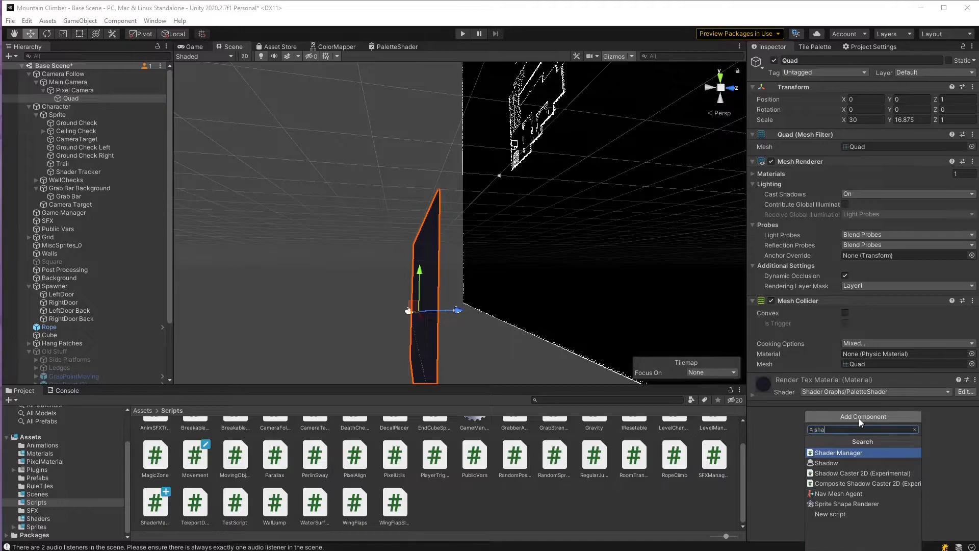
key("Return")
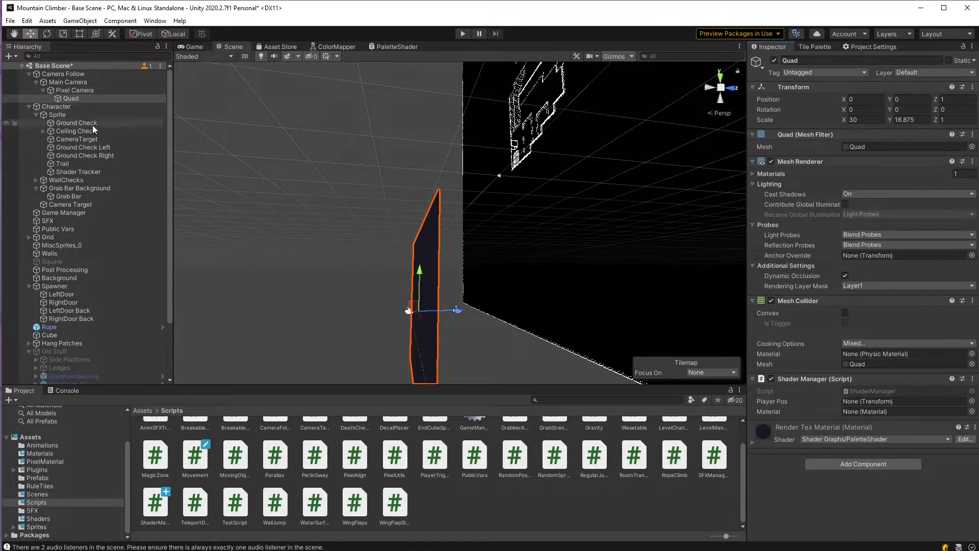
Assign Shader Tracker as Player Pos and RenderTexMaterial as Material in the Quad's Shader Manager component.
left_click(72, 173)
left_click_drag(71, 172, 872, 402)
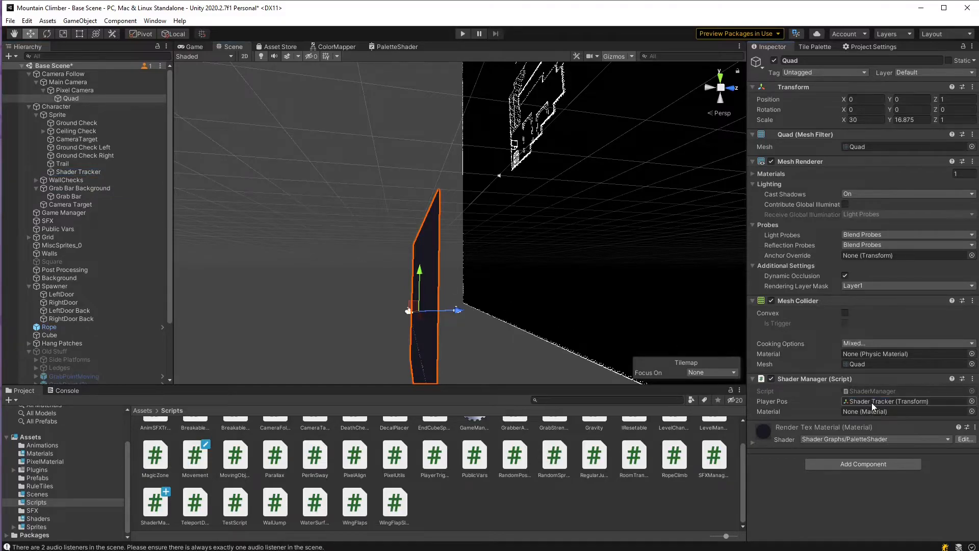
left_click(41, 453)
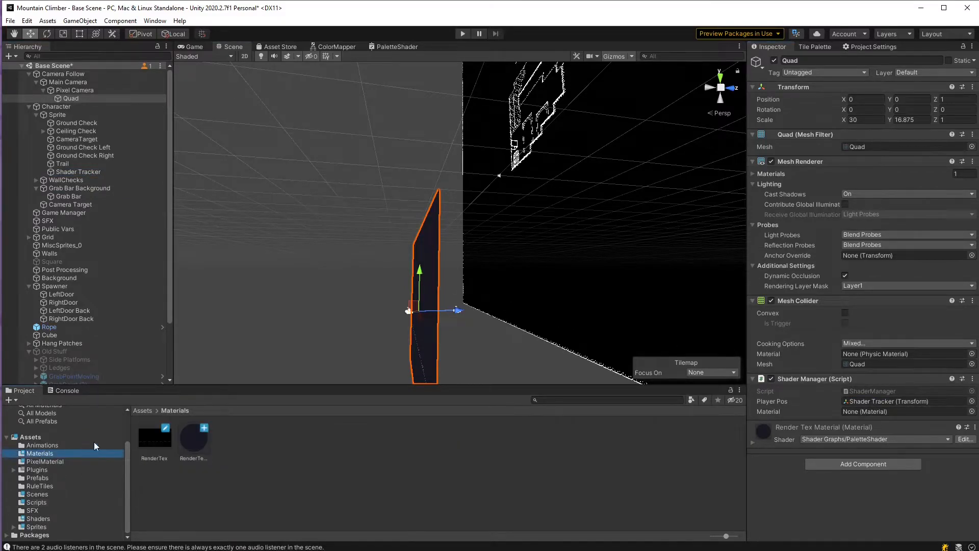
left_click_drag(195, 440, 865, 415)
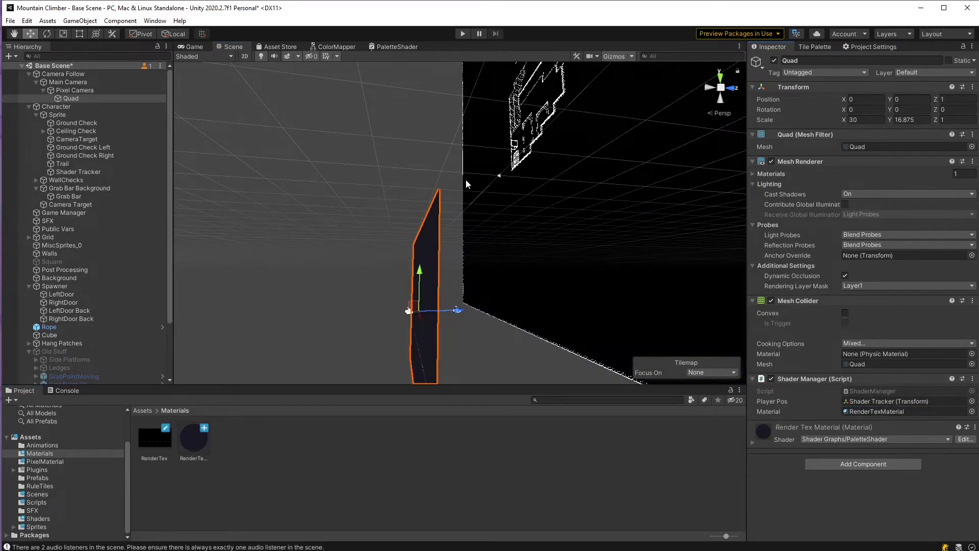
Set RenderTexMaterial's Threshold to 4 and run the game, moving the player to test the palette switch.
left_click(193, 449)
left_click(955, 185)
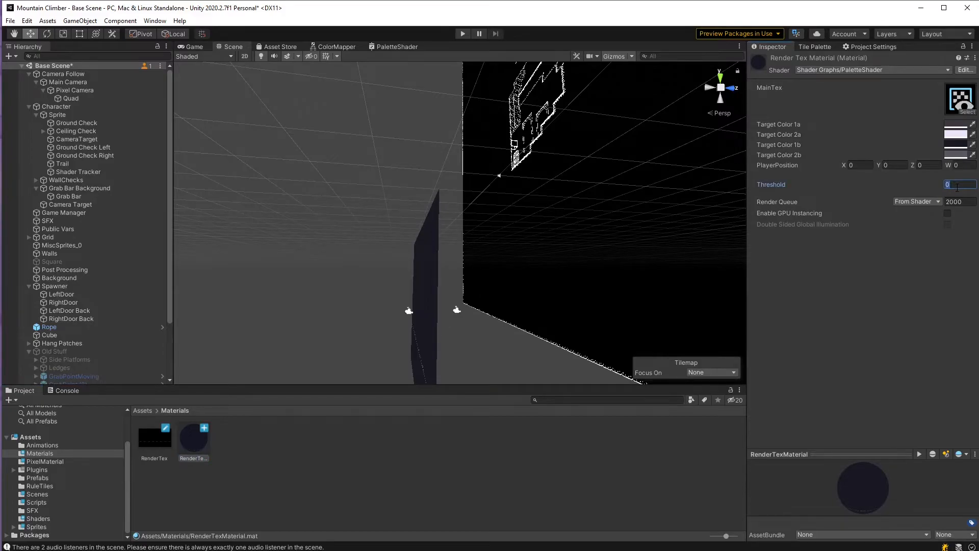
type("4")
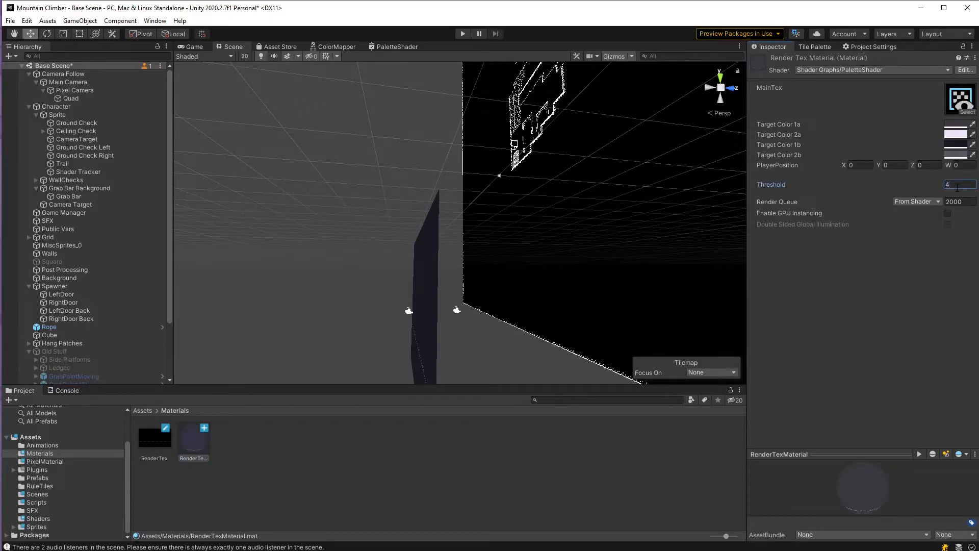
left_click(465, 36)
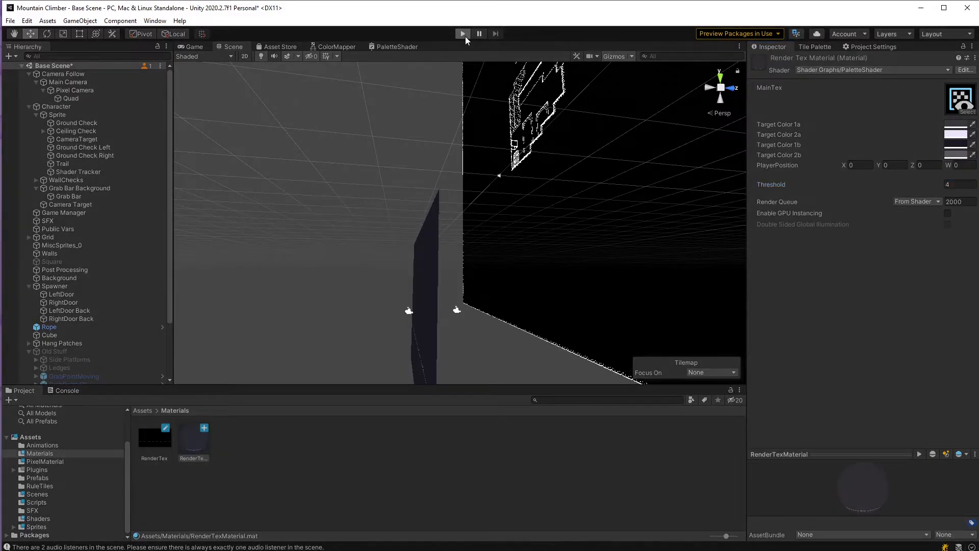
key("Right")
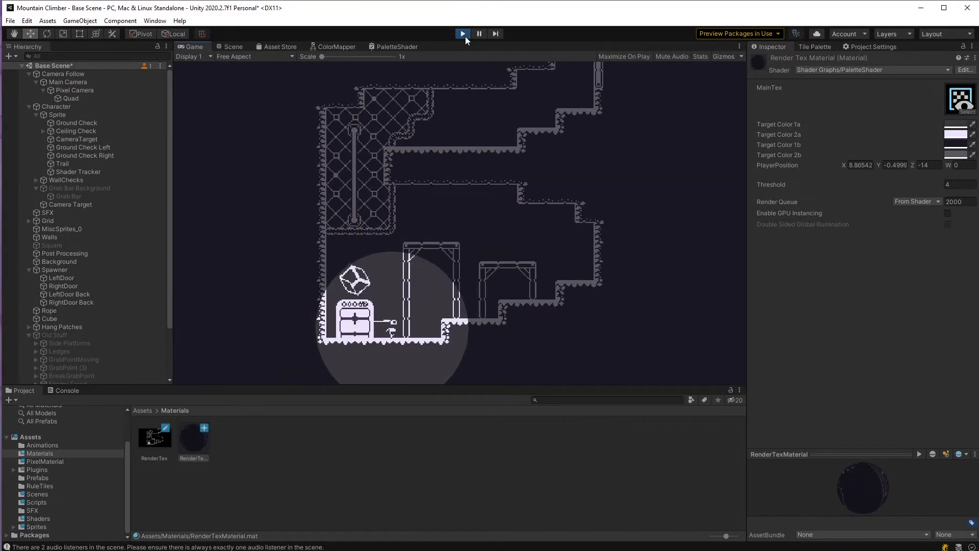
Run and jump the player through the level to check that the lit palette circle follows the character.
key("space")
key("space")
key("space")
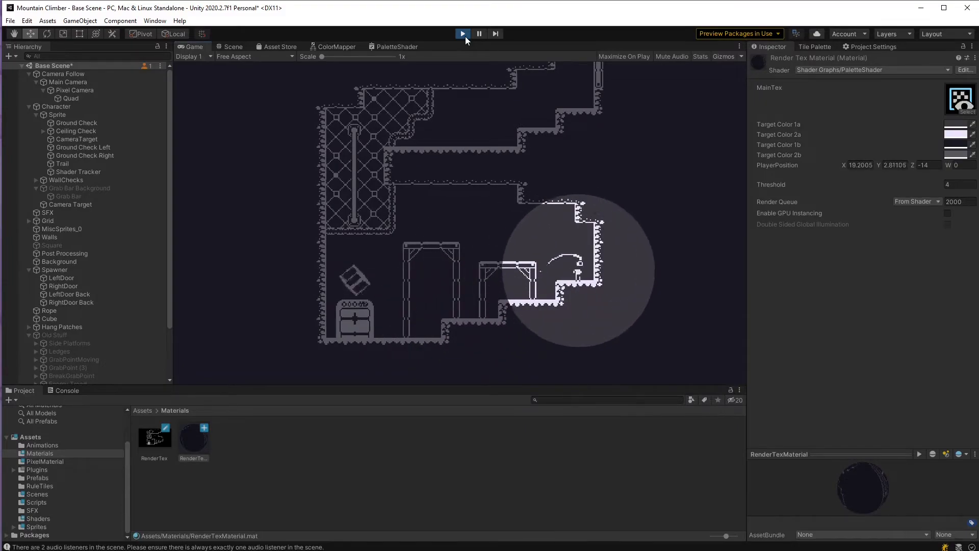
key("Left")
key("space")
key("space")
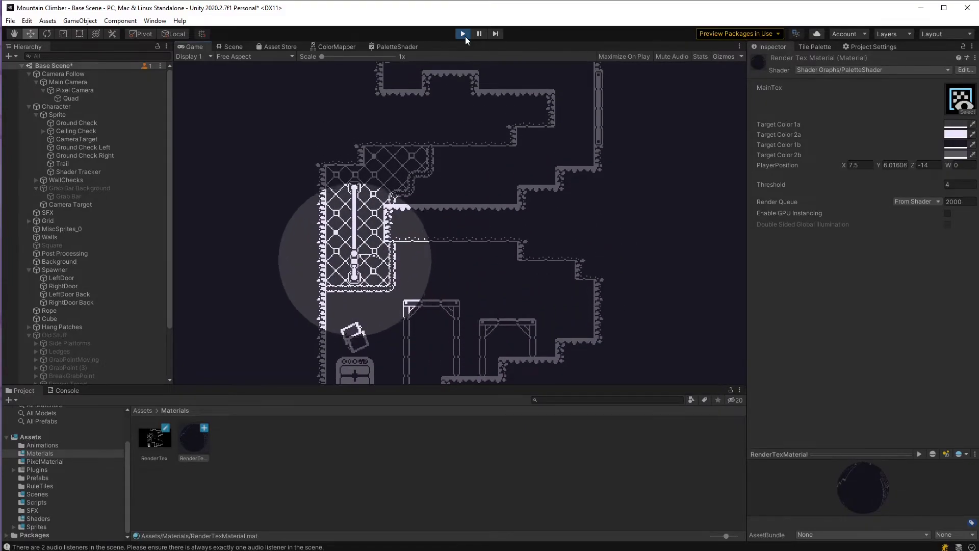
key("Up")
key("Right")
key("space")
key("Right")
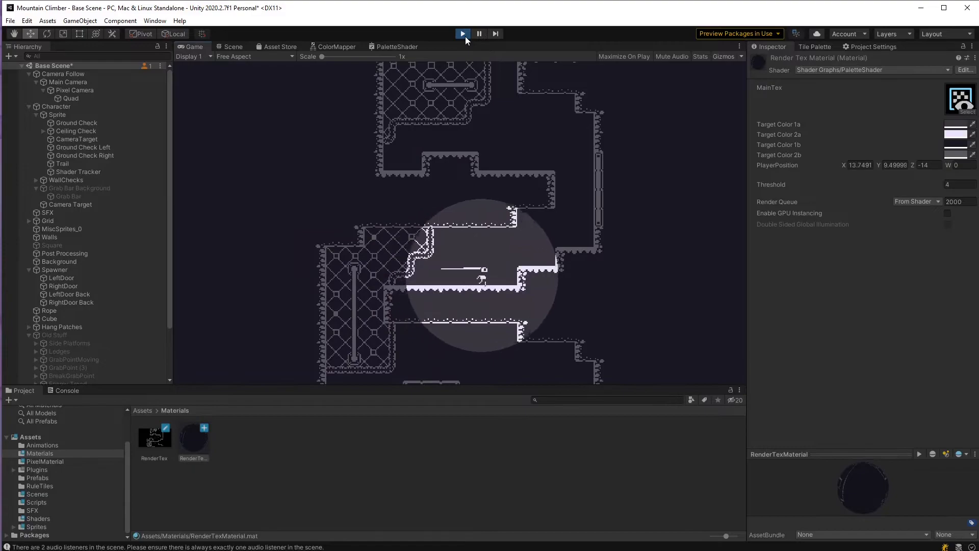
key("space")
key("space")
key("Up")
key("space")
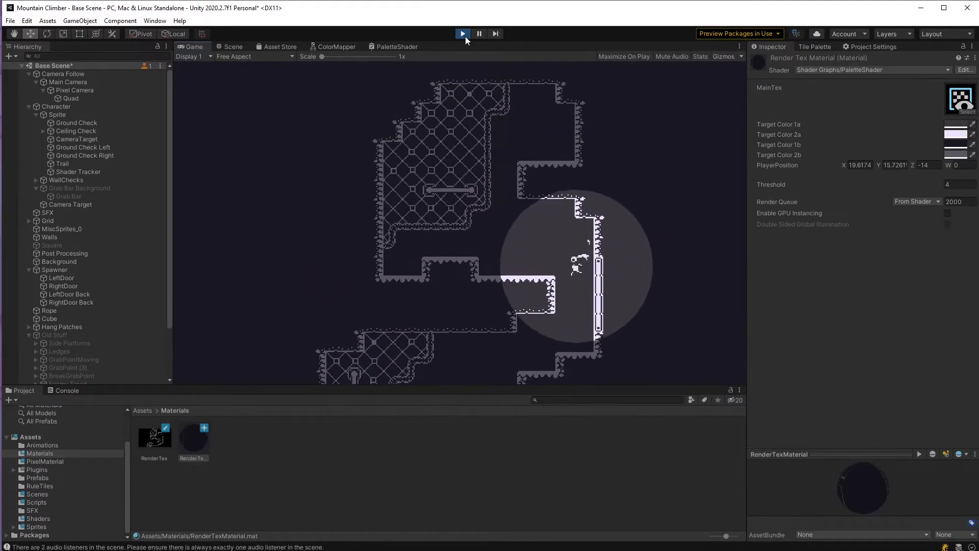
key("Right")
key("space")
key("Left")
key("space")
key("Right")
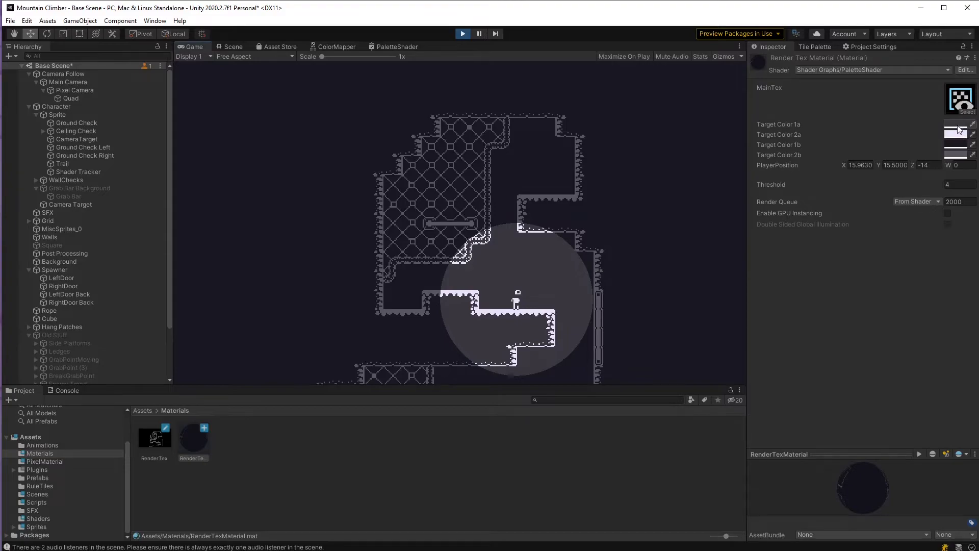
Set RenderTexMaterial's Target Color 1b to black.
left_click(957, 147)
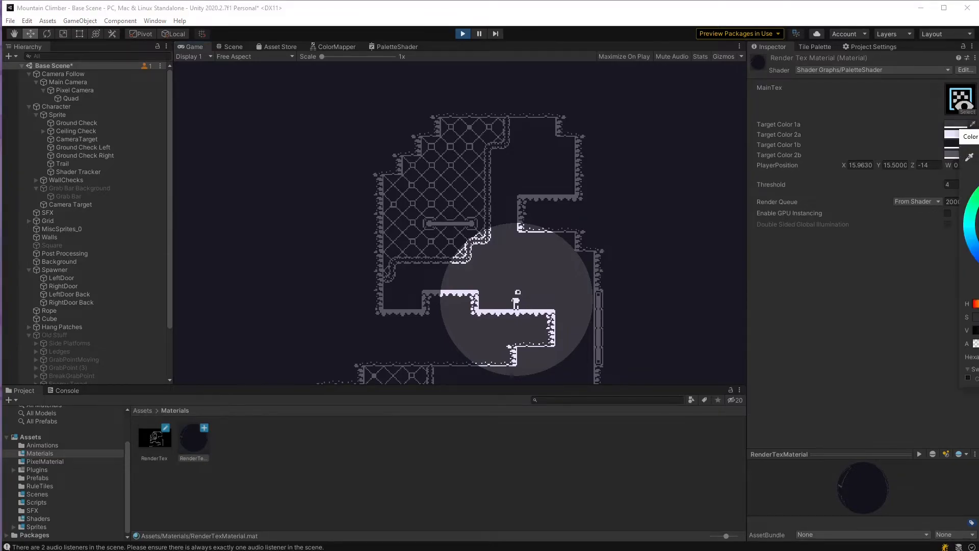
left_click_drag(978, 331, 963, 336)
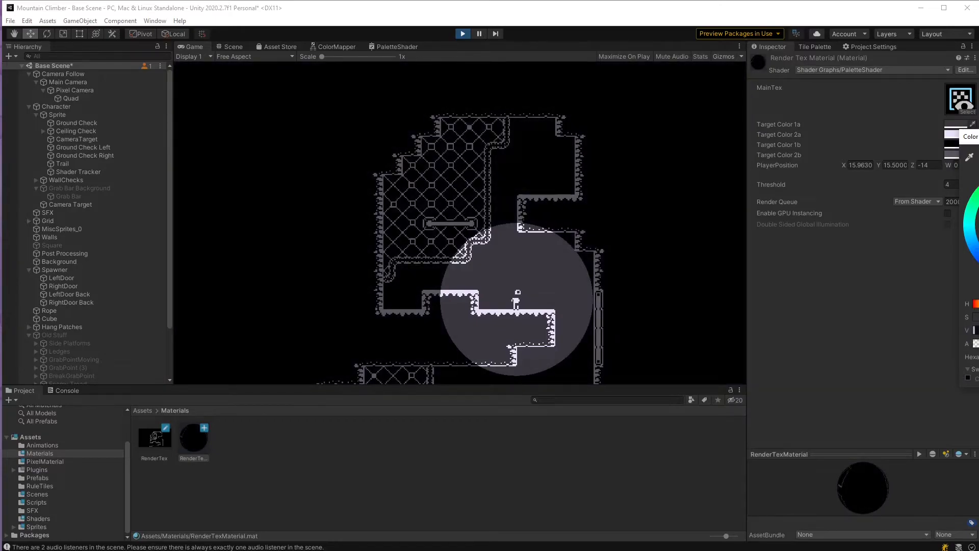
left_click(978, 136)
Set RenderTexMaterial's Target Color 2b to black as well.
left_click(957, 155)
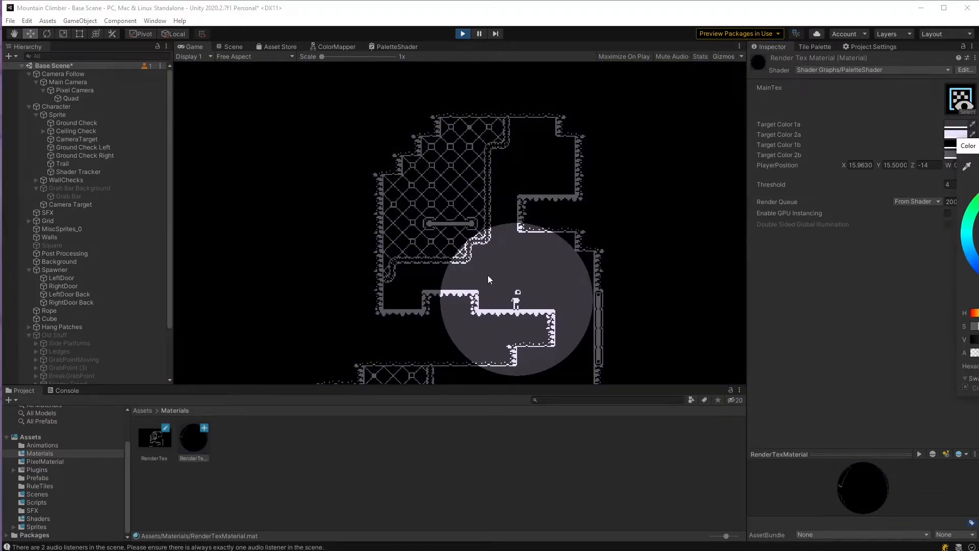
left_click_drag(978, 339, 975, 339)
left_click_drag(978, 259, 978, 262)
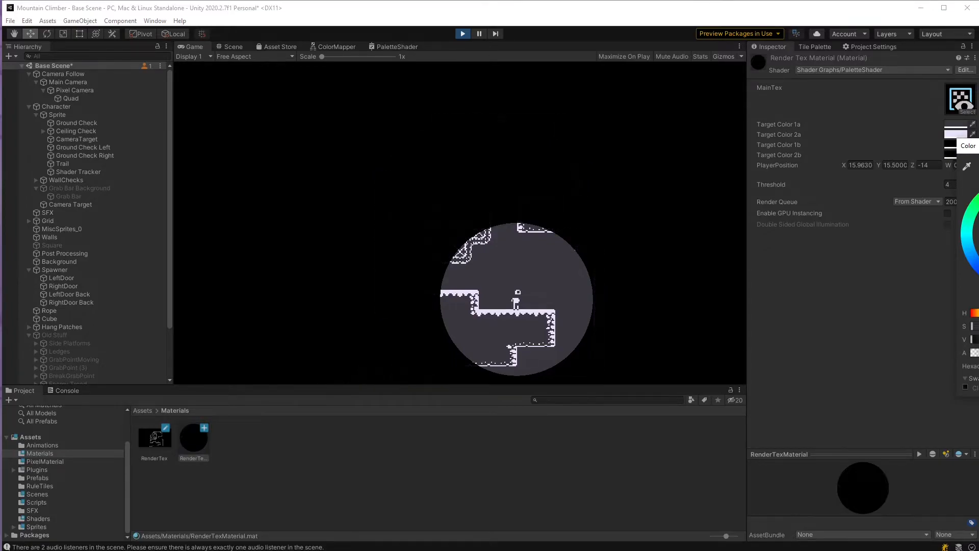
Move the player up and down the level to test the lit circle against the fully black outer palette.
left_click(572, 287)
key("Left")
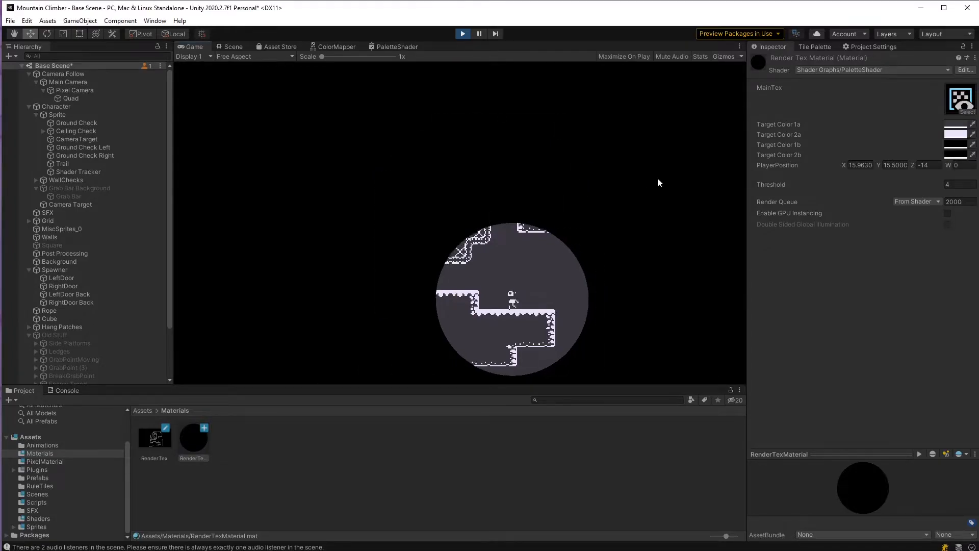
key("space")
key("space")
key("space")
key("Right")
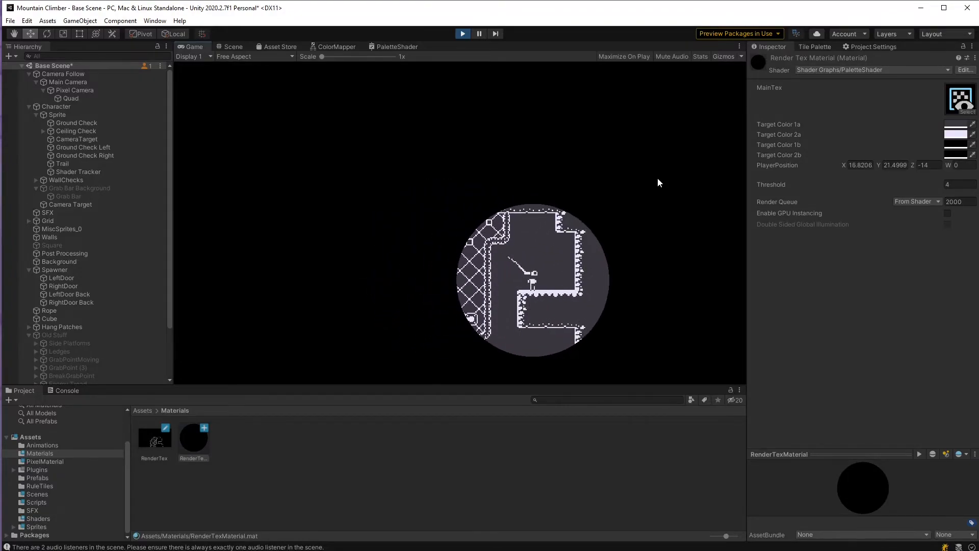
key("Left")
key("Right")
key("Left")
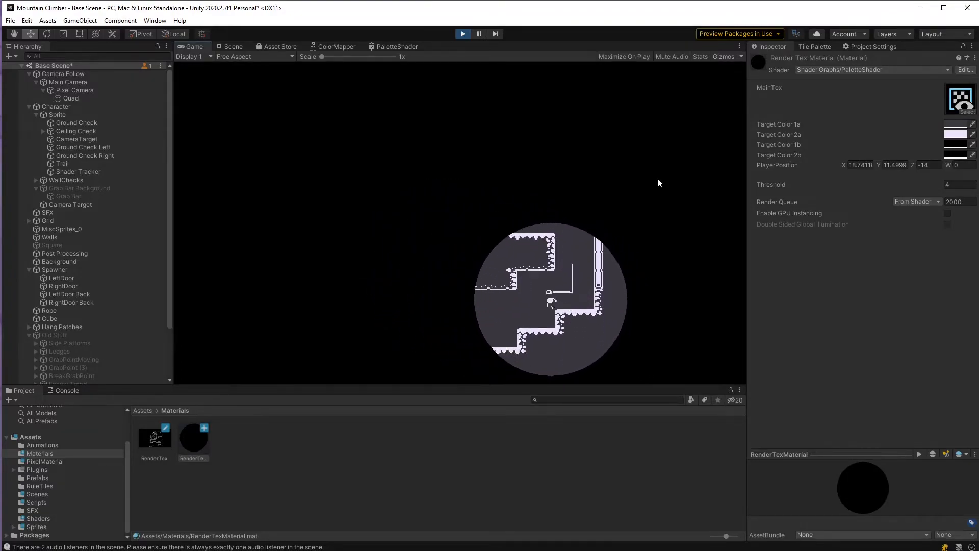
key("Left")
key("Right")
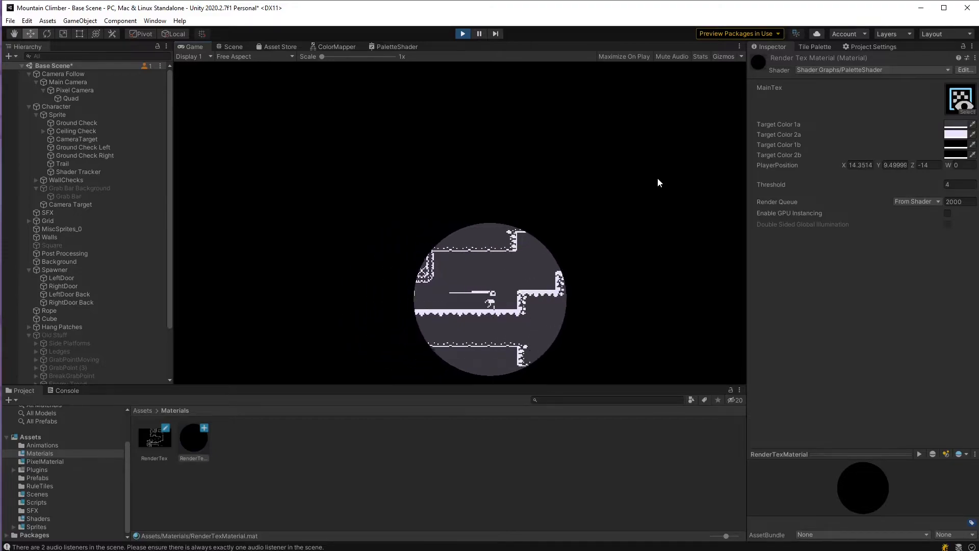
key("space")
key("Right")
key("space")
key("space")
key("Left")
key("space")
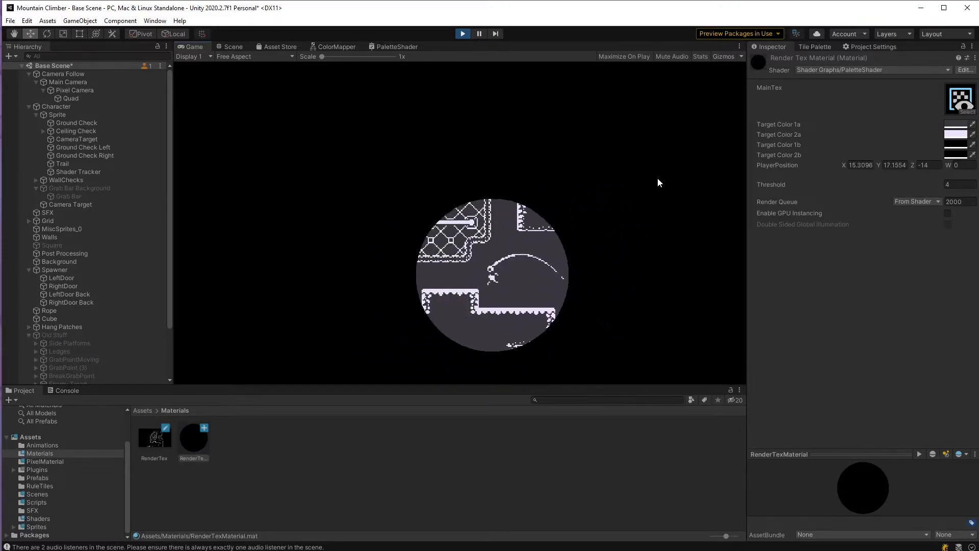
Lighten RenderTexMaterial's Target Color 2b to a very dark grey.
left_click(956, 156)
left_click_drag(972, 340, 978, 340)
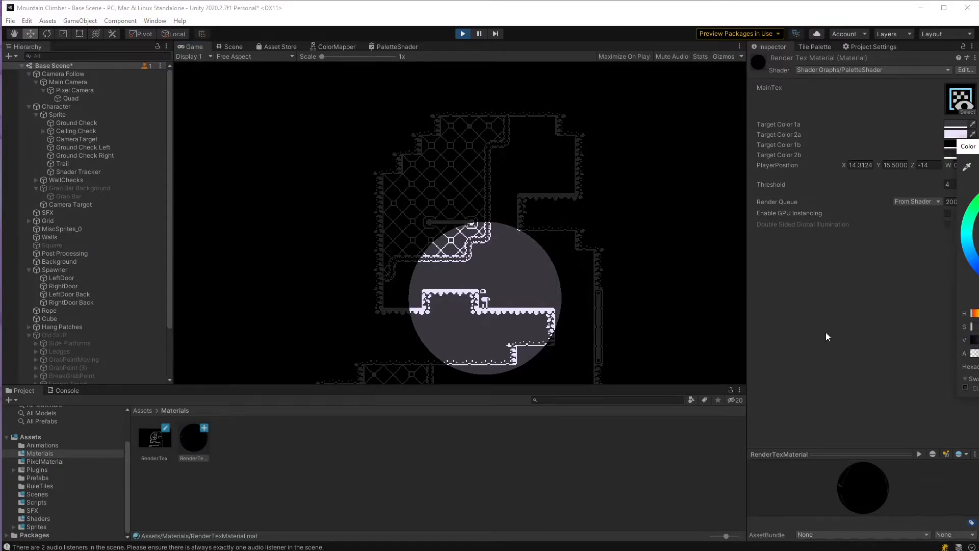
left_click_drag(978, 341, 976, 341)
Move the player around the level to check the look of the faint dark grey outlines outside the circle.
left_click(645, 237)
key("Right")
key("space")
key("Left")
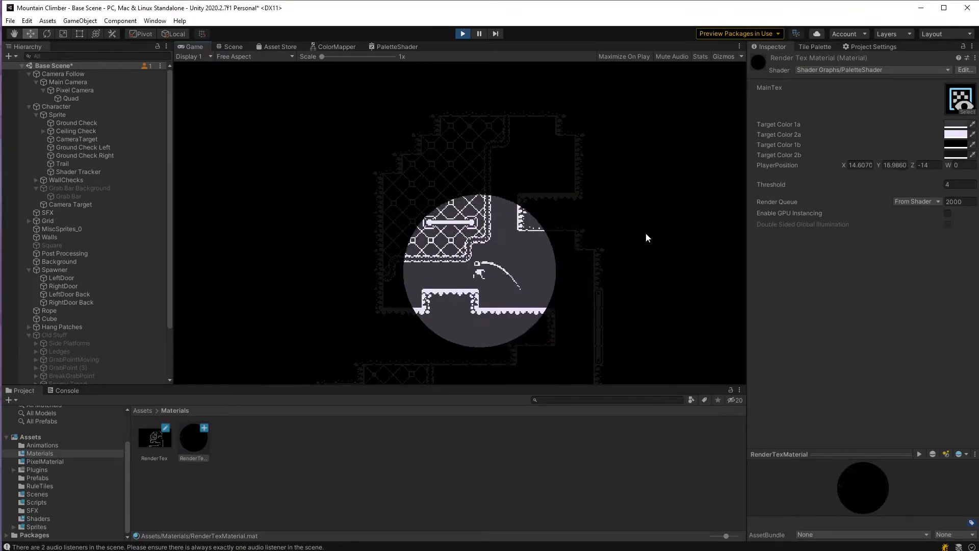
key("Right")
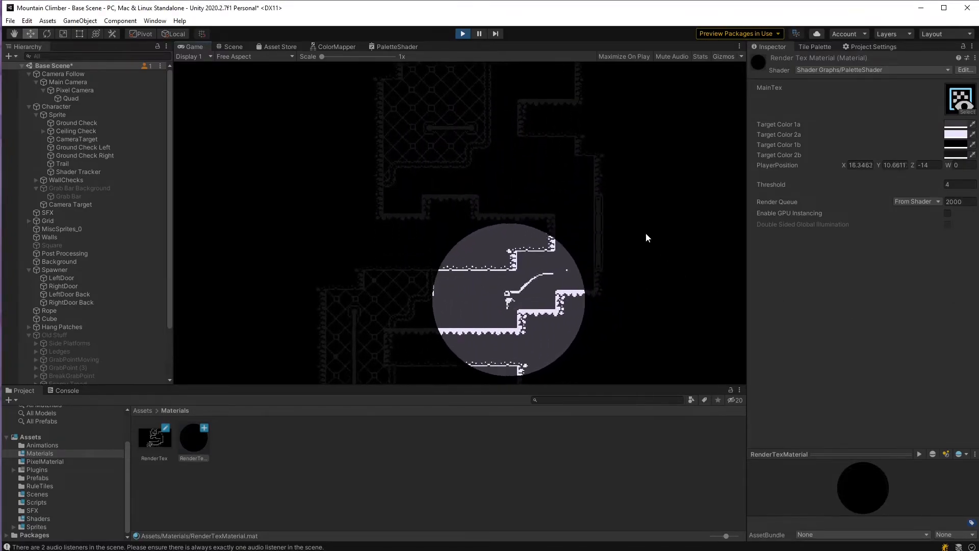
key("Left")
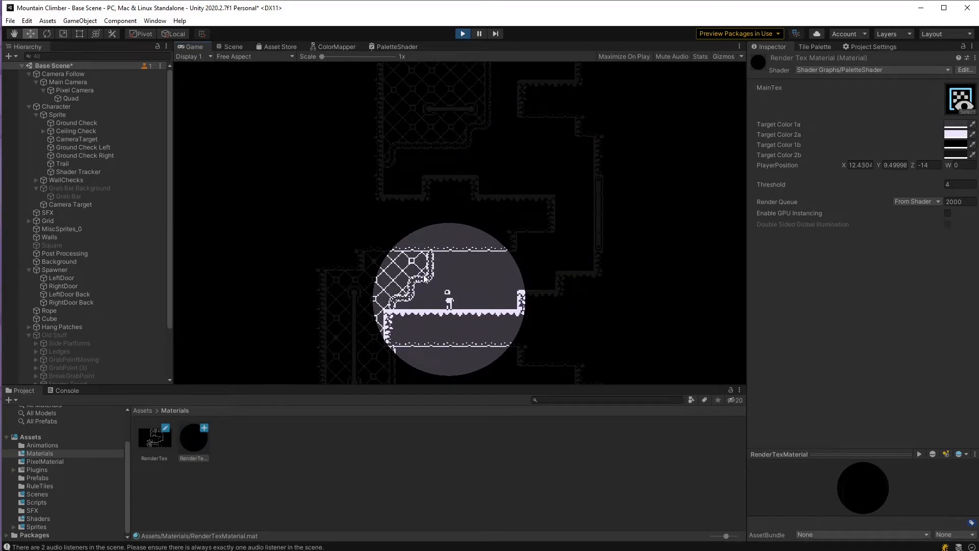
key("Right")
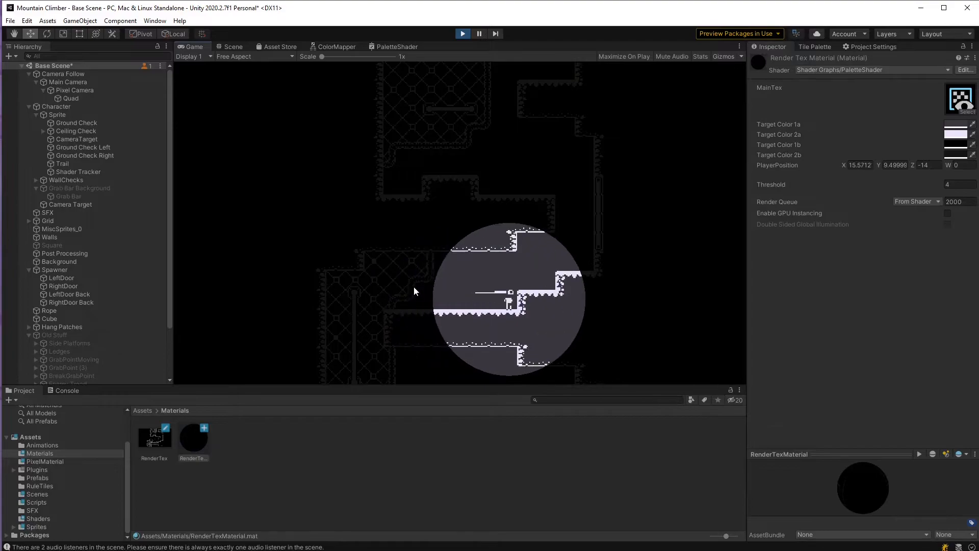
Sample the Target Color 2a swatch with the eyedropper to give Target Color 2b the same colour.
left_click(955, 154)
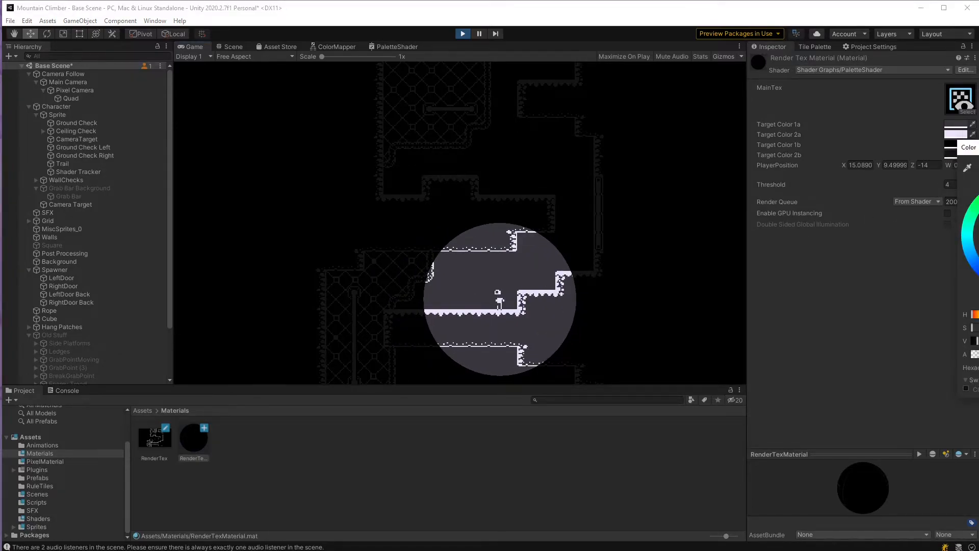
left_click(925, 172)
left_click(973, 155)
left_click(959, 134)
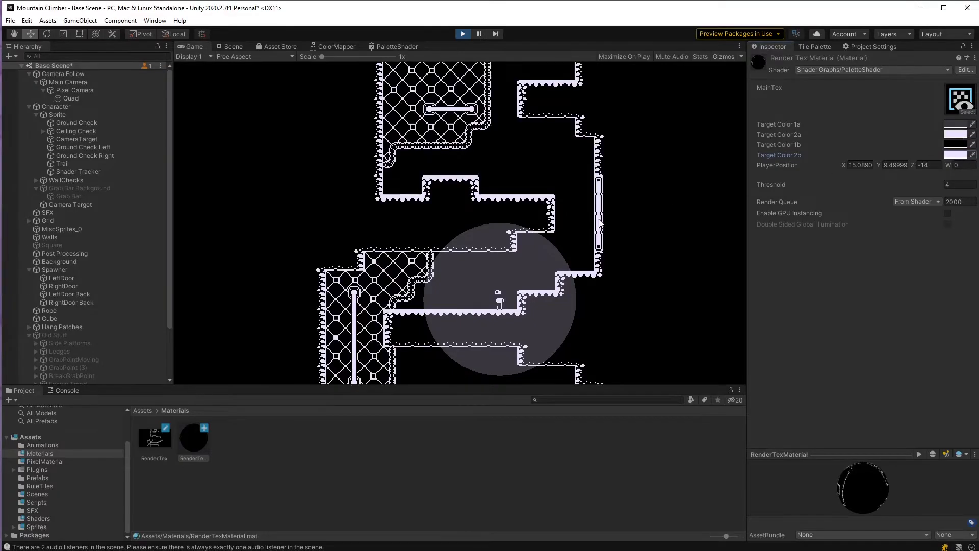
Move and jump the player in the game to test the matching outline colours inside and outside the circle.
left_click(465, 226)
key("Left")
key("Right")
key("space")
key("space")
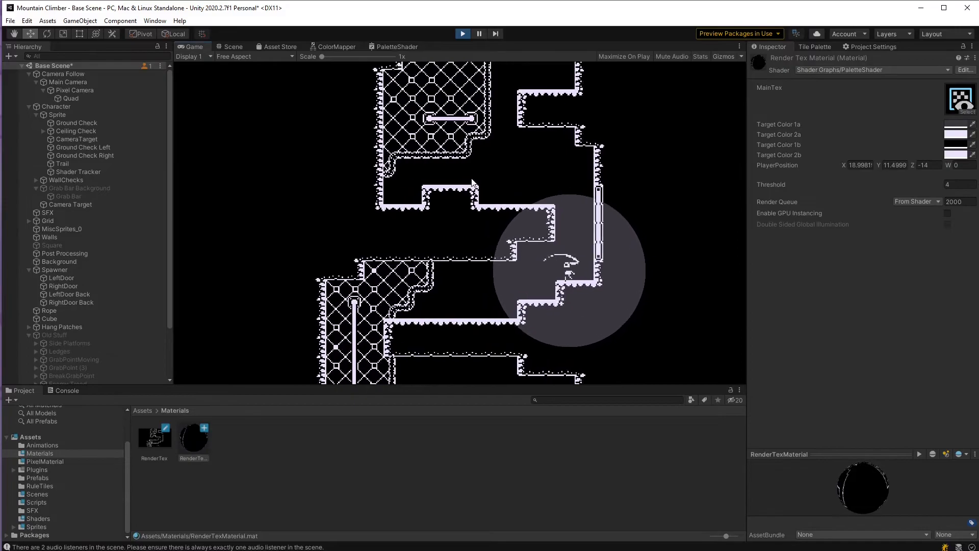
key("Left")
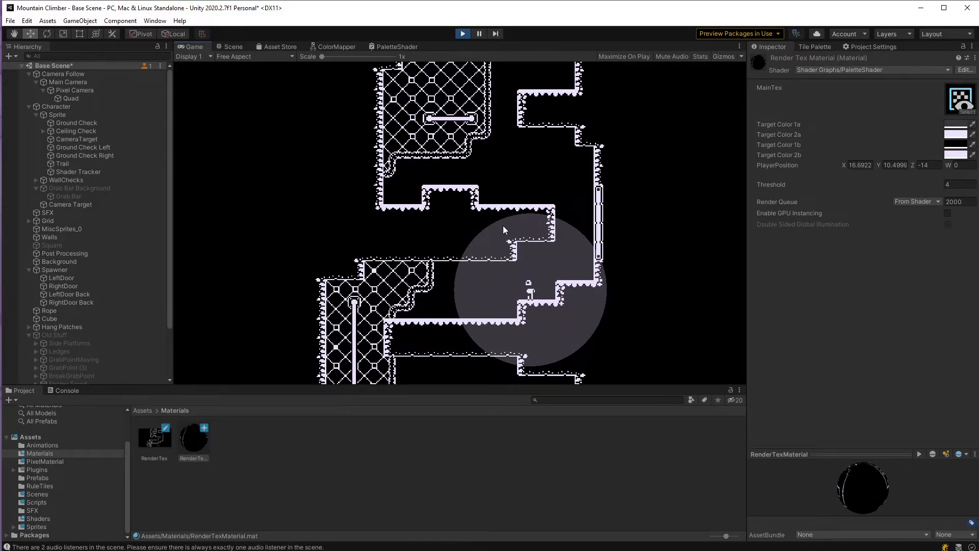
Look over the ColorMapper and PaletteShader graphs and the scene, and return to the running game.
left_click(339, 47)
scroll(443, 218, "up", 2)
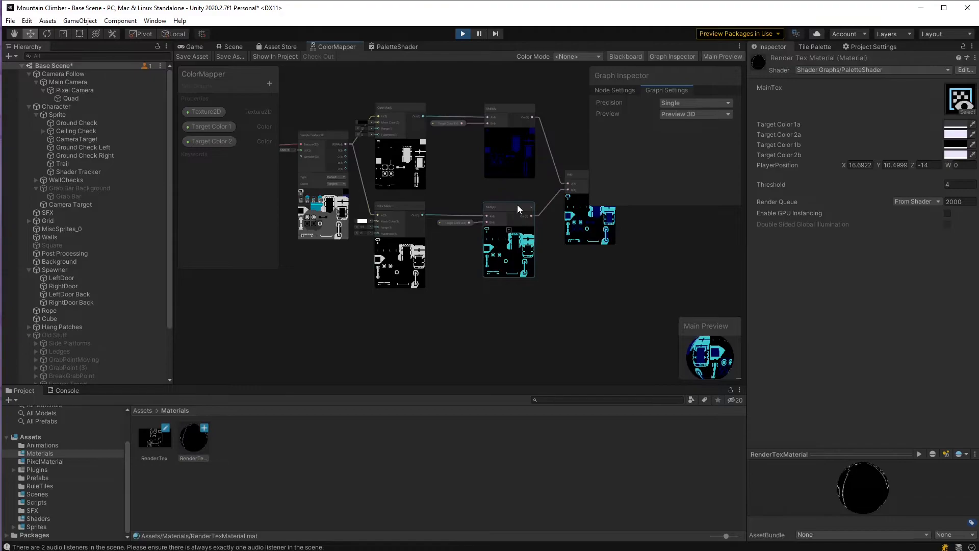
left_click(393, 47)
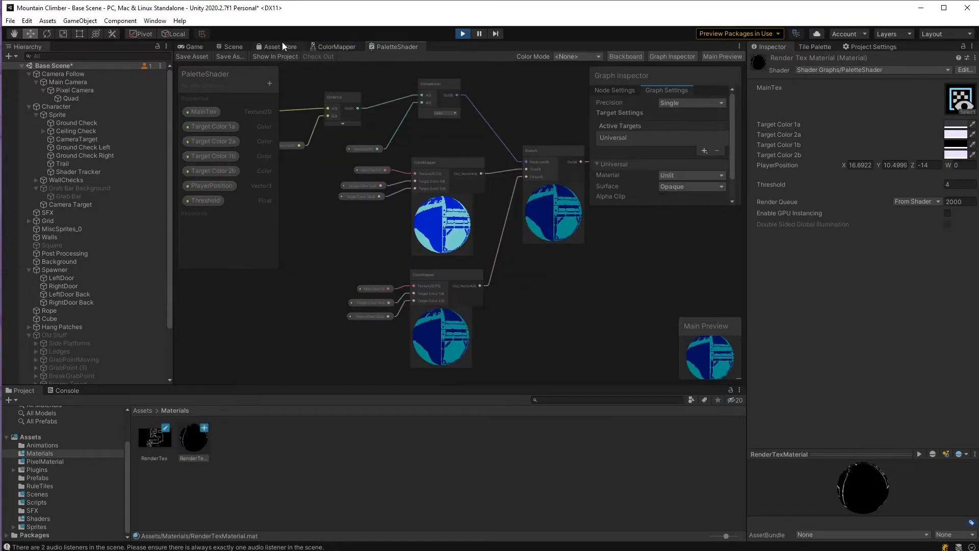
left_click(231, 46)
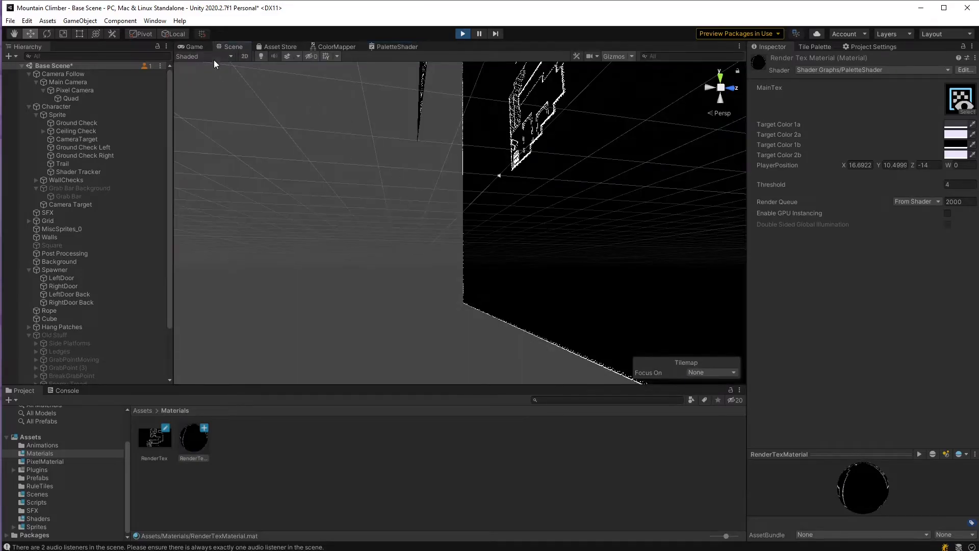
left_click(194, 46)
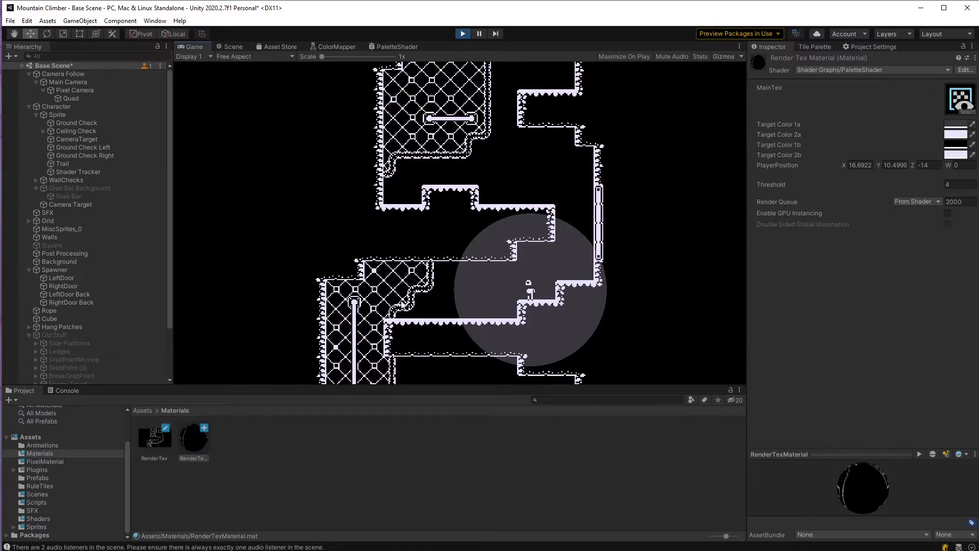
Walk the player back and forth to recheck the palette circle, and stop the game.
key("Left")
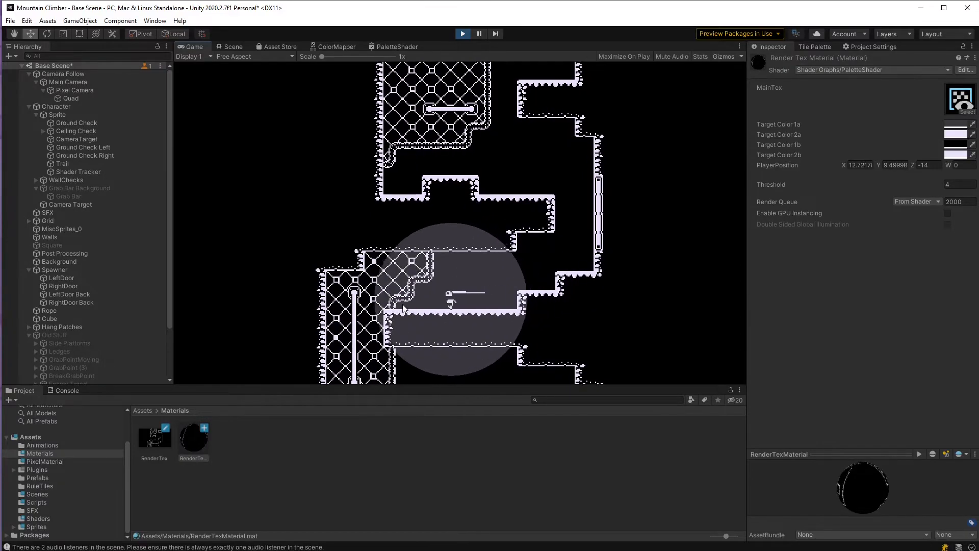
key("Right")
key("Left")
key("Right")
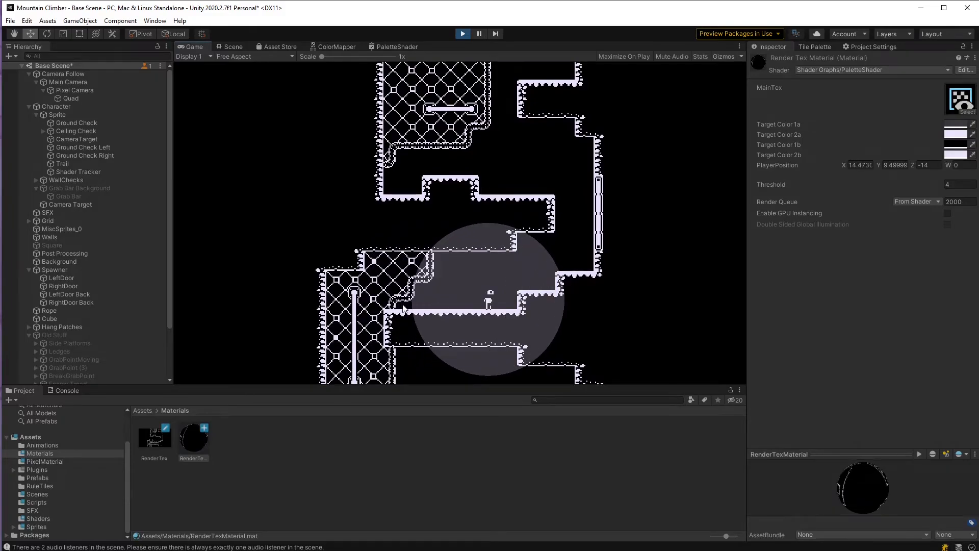
left_click(462, 35)
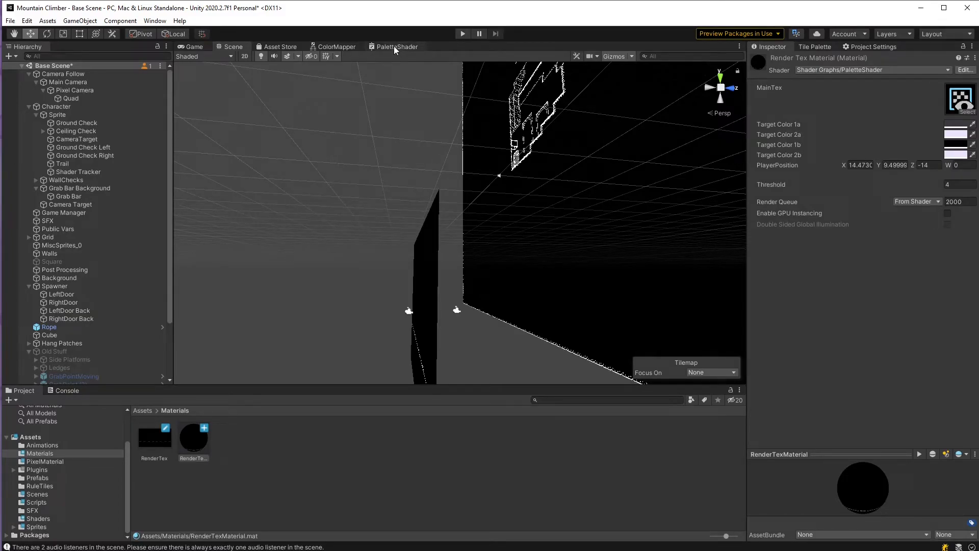
Move the Target Color 2 branch with its Color Mask and Multiply nodes down in ColorMapper to make room.
left_click(336, 47)
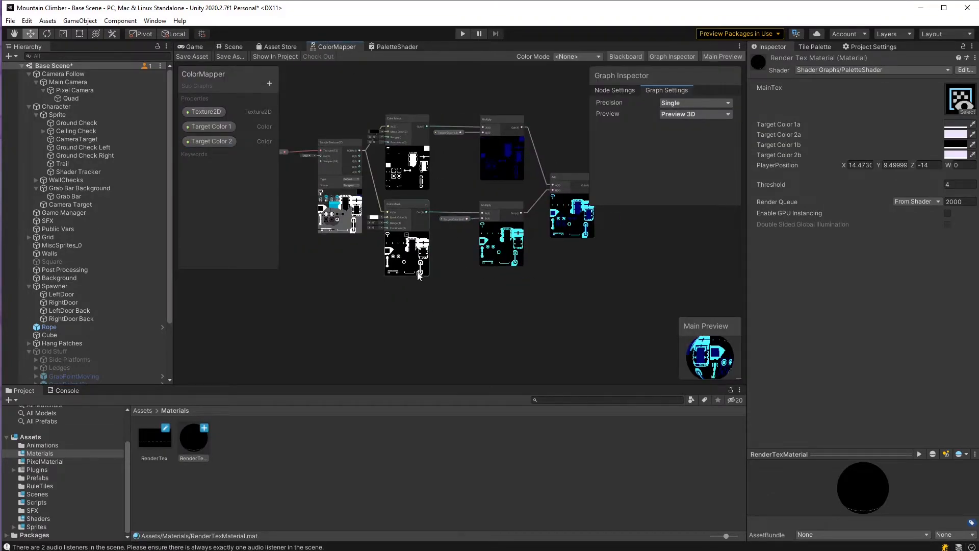
left_click_drag(531, 274, 532, 272)
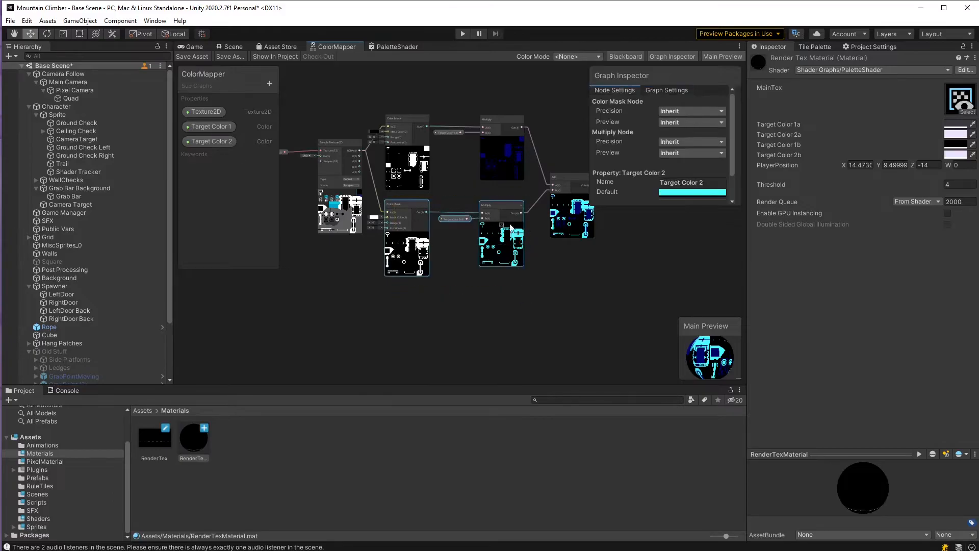
left_click_drag(500, 207, 496, 287)
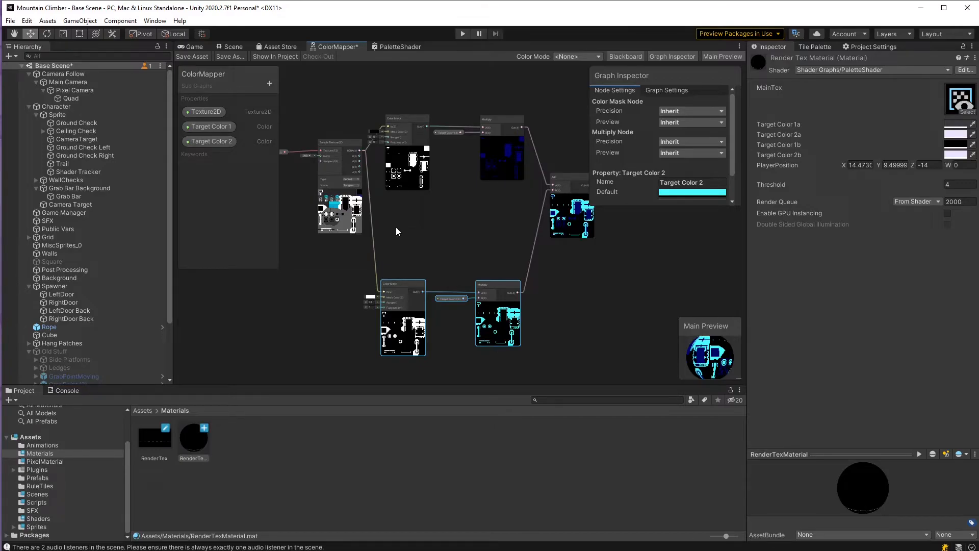
Duplicate the Target Color 1 branch's Color Mask, property and Multiply nodes into the gap between the two branches.
left_click_drag(400, 106, 418, 203)
key("ctrl+d")
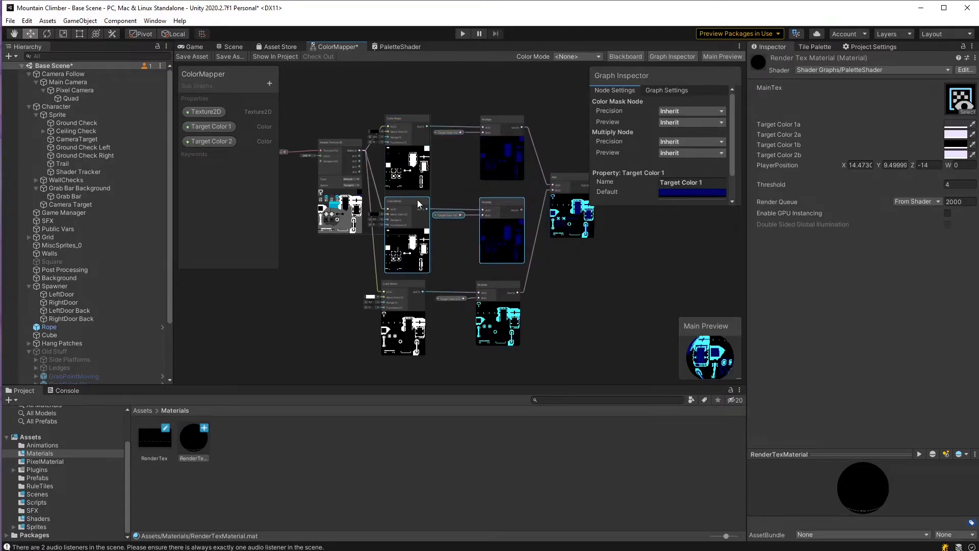
scroll(417, 210, "up", 2)
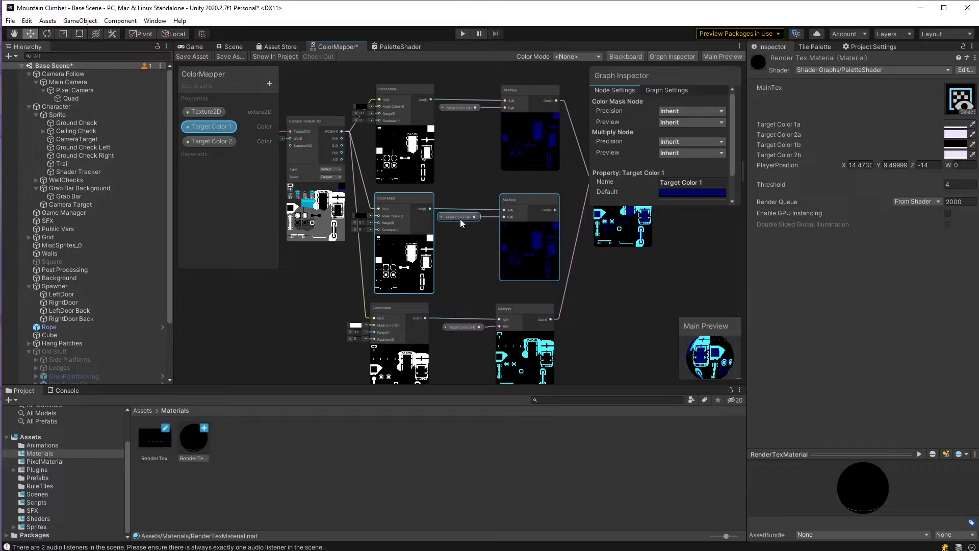
left_click(270, 88)
left_click(206, 195)
left_click_drag(206, 191, 220, 169)
left_click_drag(253, 73, 228, 74)
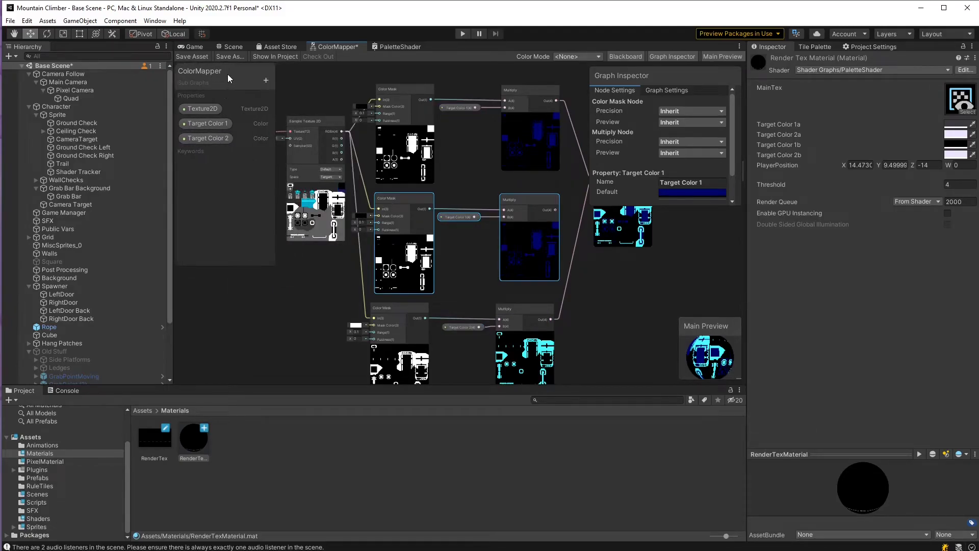
Duplicate the Target Color 2 property in ColorMapper and rename the copy Target Color 3.
left_click(215, 141)
key("ctrl+d")
left_click(232, 156)
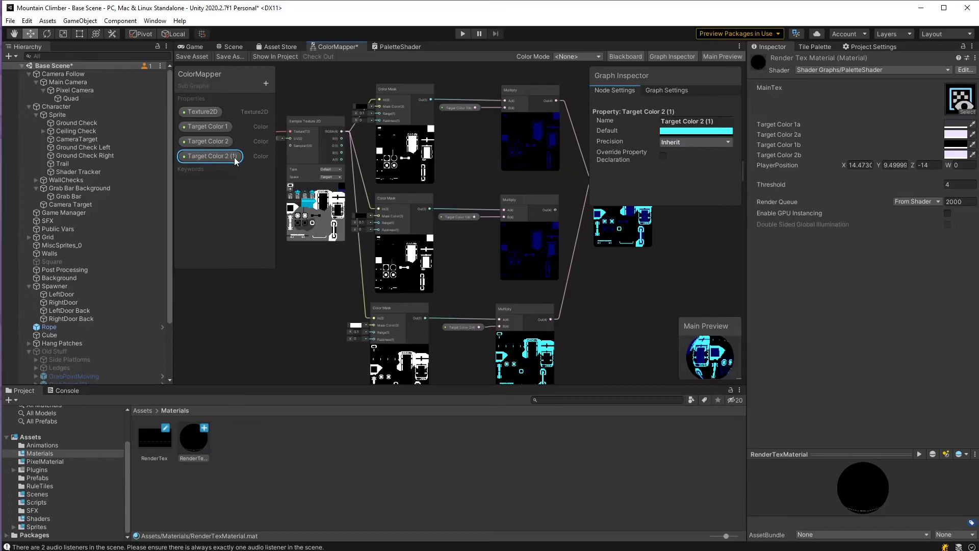
double_click(237, 156)
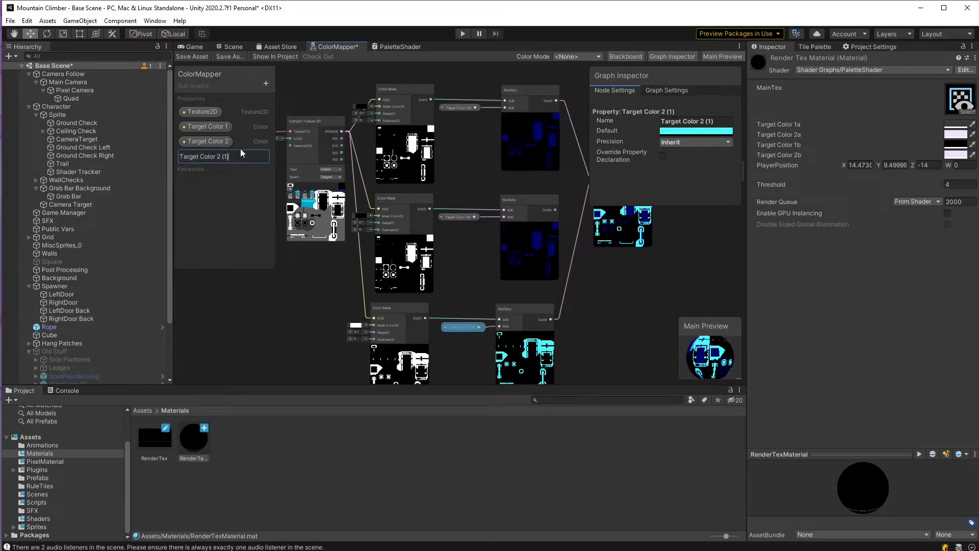
type("3")
key("Return")
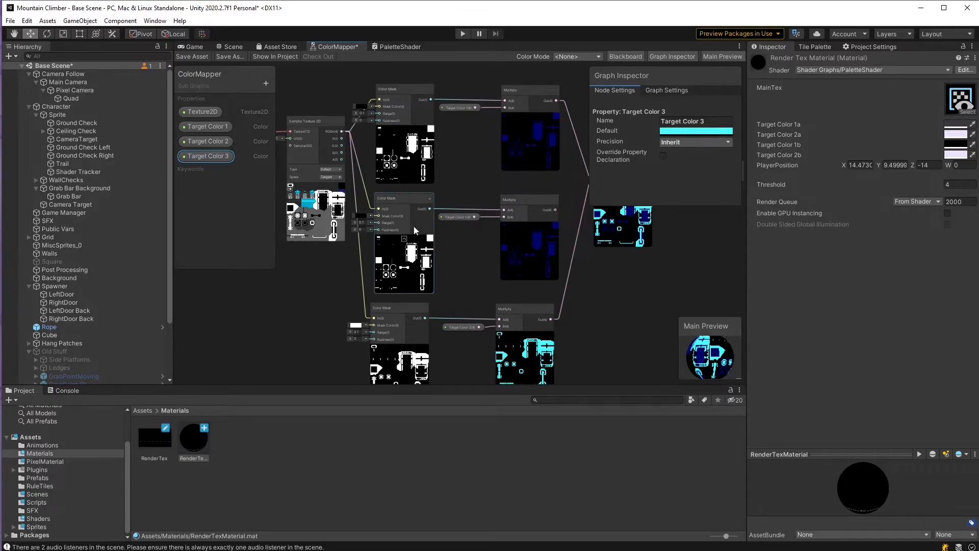
Replace the Target Color 1 node on the middle branch's Multiply with the Target Color 2 property.
left_click(457, 216)
scroll(459, 224, "up", 4)
scroll(459, 228, "down", 4)
scroll(481, 110, "up", 3)
scroll(480, 142, "down", 5)
scroll(472, 325, "up", 5)
scroll(461, 280, "down", 5)
scroll(474, 211, "up", 5)
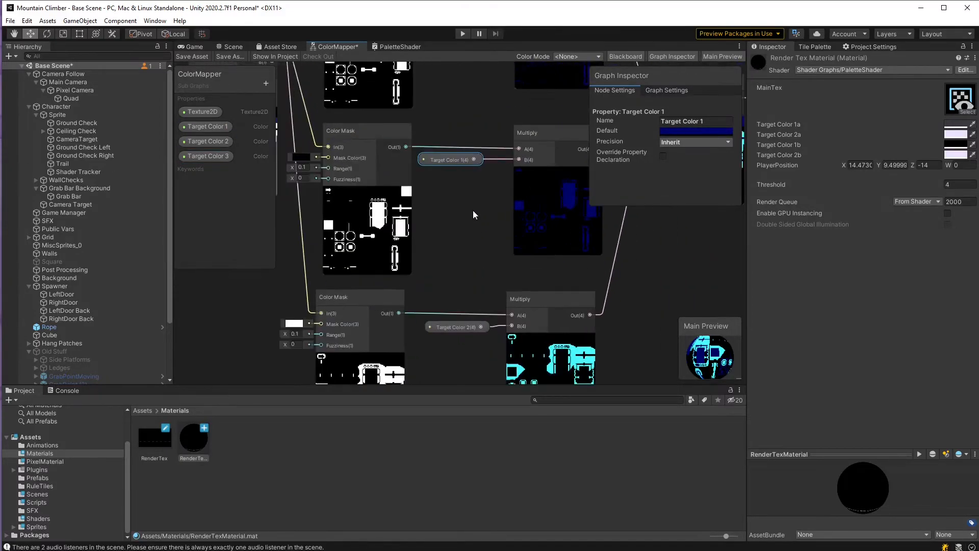
key("Delete")
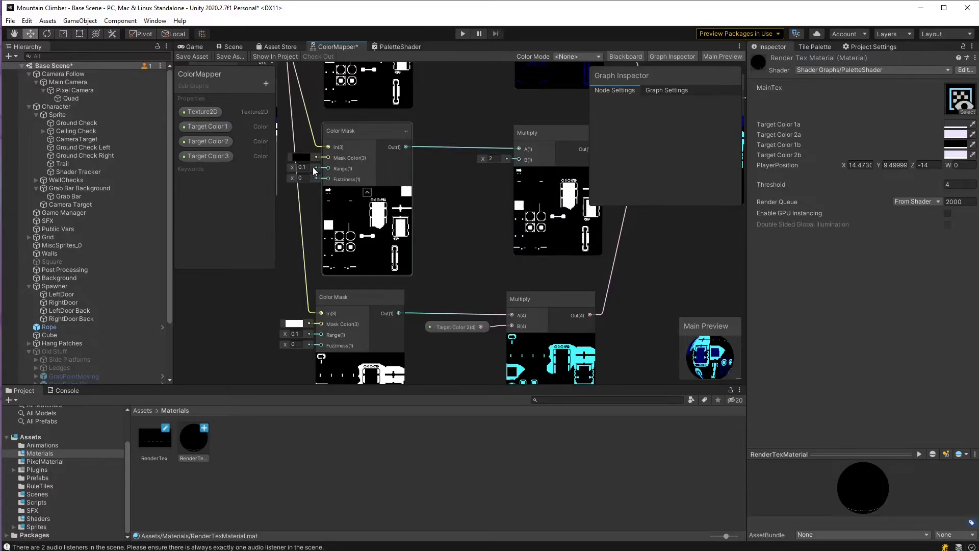
left_click_drag(213, 143, 517, 160)
Replace the Target Color 2 node on the lowest branch's Multiply with the Target Color 3 property.
left_click(224, 156)
left_click(448, 322)
key("Delete")
left_click(213, 158)
left_click_drag(444, 331, 512, 320)
middle_click_drag(504, 273, 464, 292)
scroll(492, 262, "down", 2)
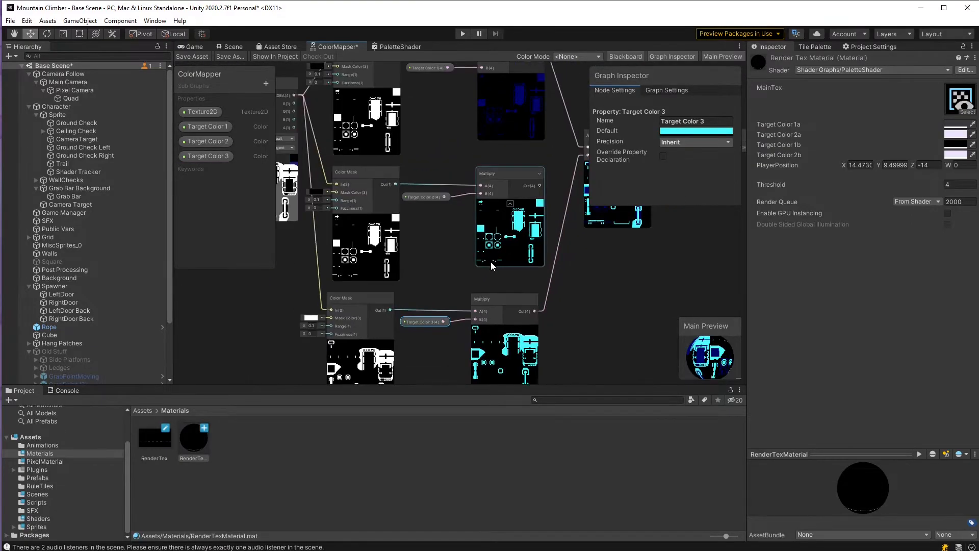
Feed the middle Multiply into the Add node instead of the lowest one, and place a duplicate Add beside the lowest Multiply.
middle_click_drag(492, 263, 427, 270)
middle_click_drag(505, 145, 457, 195)
left_click_drag(494, 197, 467, 236)
scroll(466, 211, "down", 3)
scroll(477, 286, "up", 2)
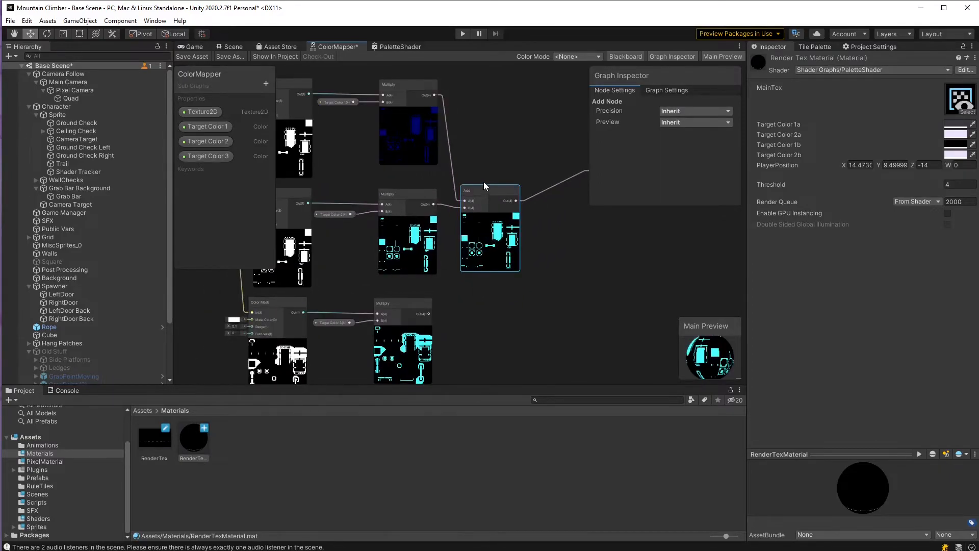
key("ctrl+d")
left_click_drag(498, 202, 470, 274)
middle_click_drag(469, 270, 466, 200)
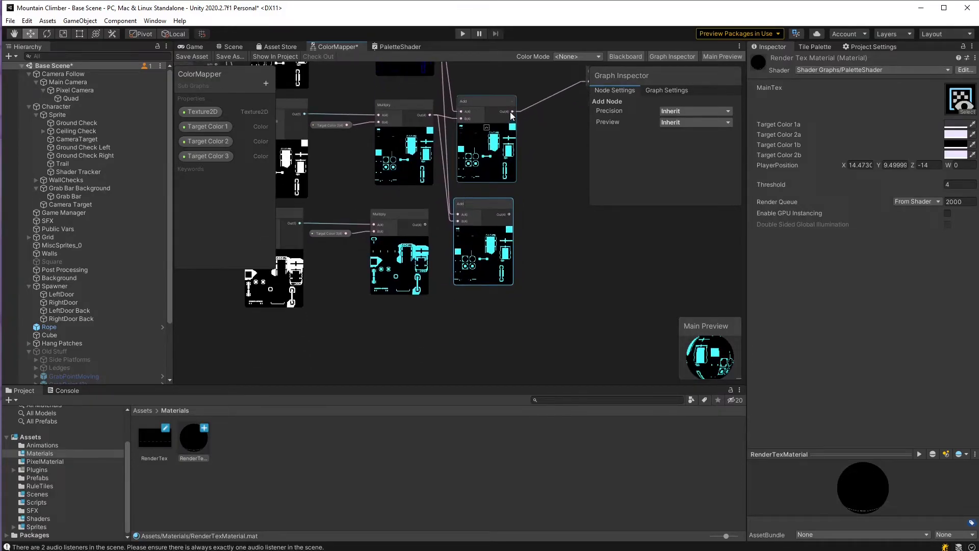
Combine the first Add and the lowest Multiply in the second Add, wire it to the Output, and save ColorMapper.
left_click_drag(512, 113, 457, 223)
middle_click_drag(477, 218, 411, 207)
left_click_drag(437, 225, 515, 131)
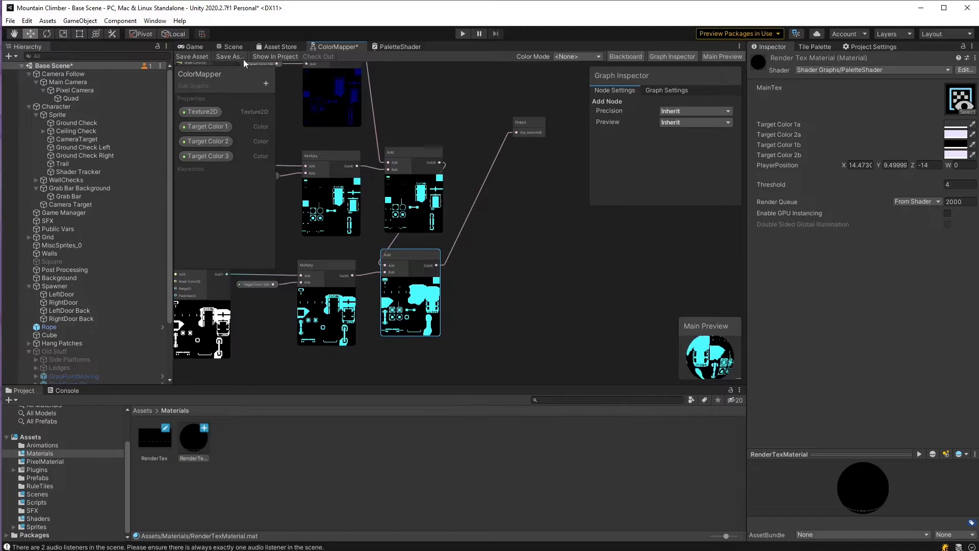
left_click(198, 57)
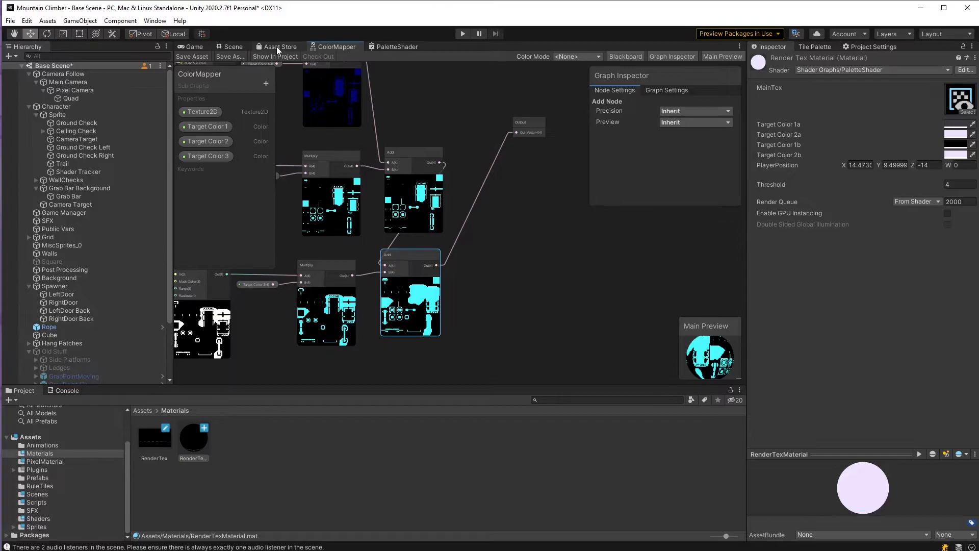
Rearrange the property nodes feeding both ColorMapper nodes in PaletteShader to make room for the Target Color 3 inputs.
left_click(387, 46)
scroll(416, 255, "up", 5)
middle_click_drag(349, 310, 414, 302)
scroll(414, 302, "down", 2)
left_click_drag(378, 224, 410, 289)
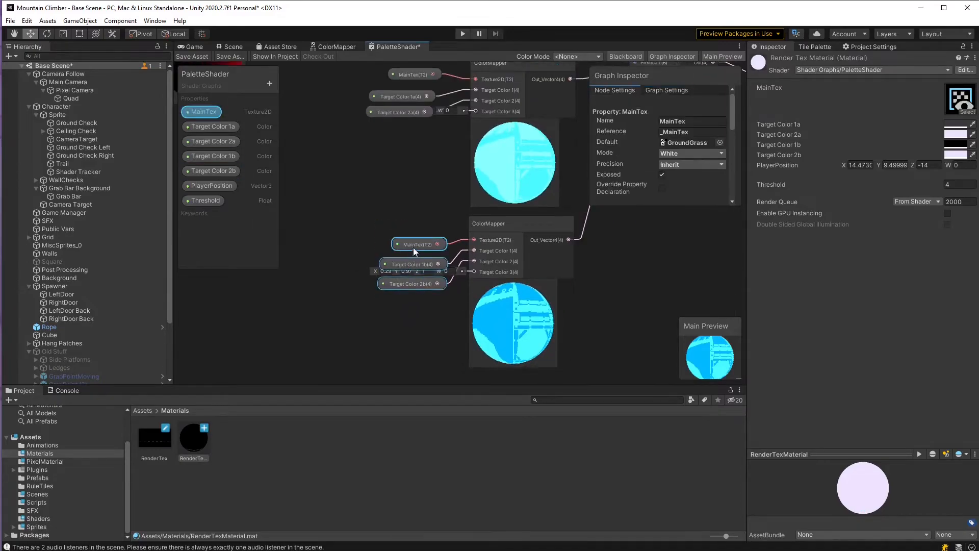
scroll(388, 204, "down", 2)
scroll(386, 135, "up", 1)
mouse_move(361, 121)
left_mouse_down()
mouse_move(377, 149)
mouse_move(374, 122)
left_mouse_up()
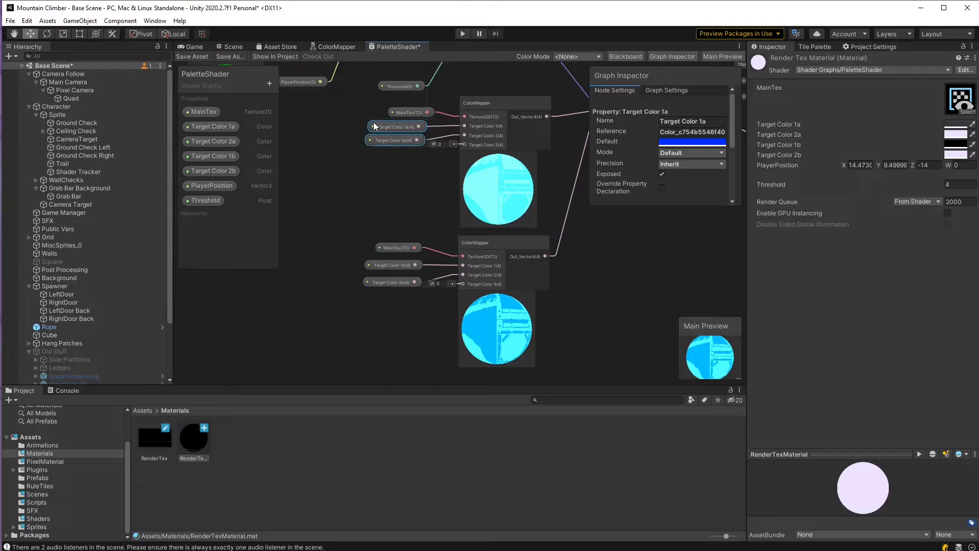
left_click(393, 180)
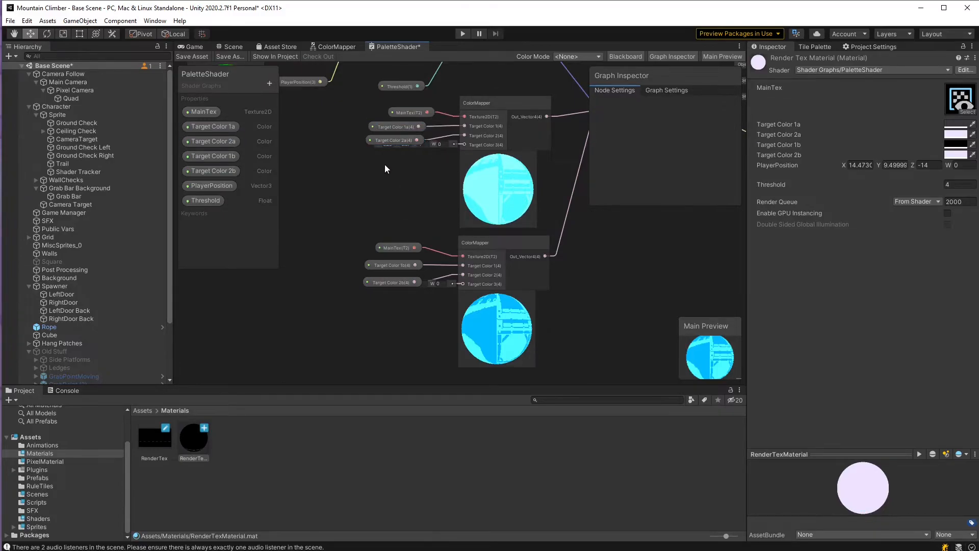
left_click_drag(376, 145, 362, 127)
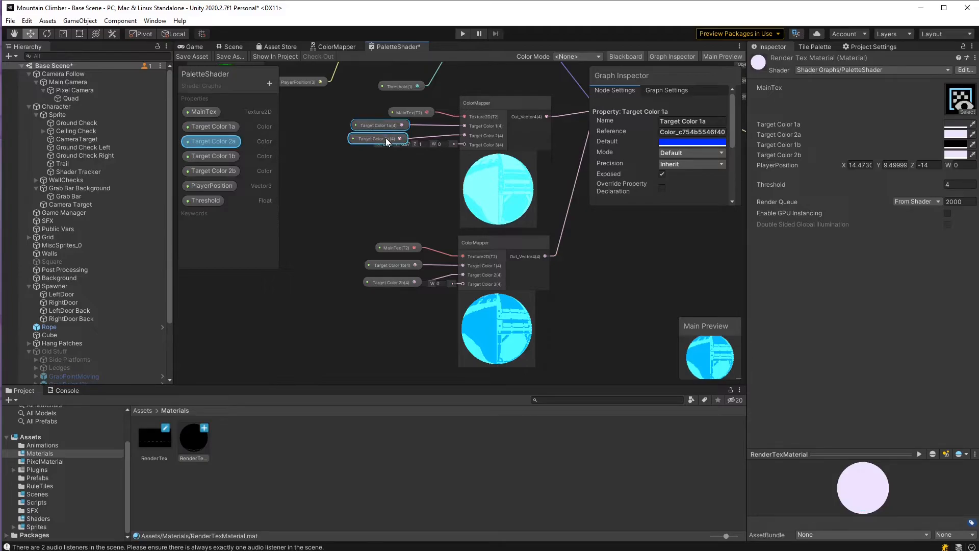
left_click_drag(386, 138, 375, 146)
left_click(377, 145)
Move the upper ColorMapper's Target Color 2a connection from the Target Color 2 input to Target Color 3.
scroll(403, 142, "up", 4)
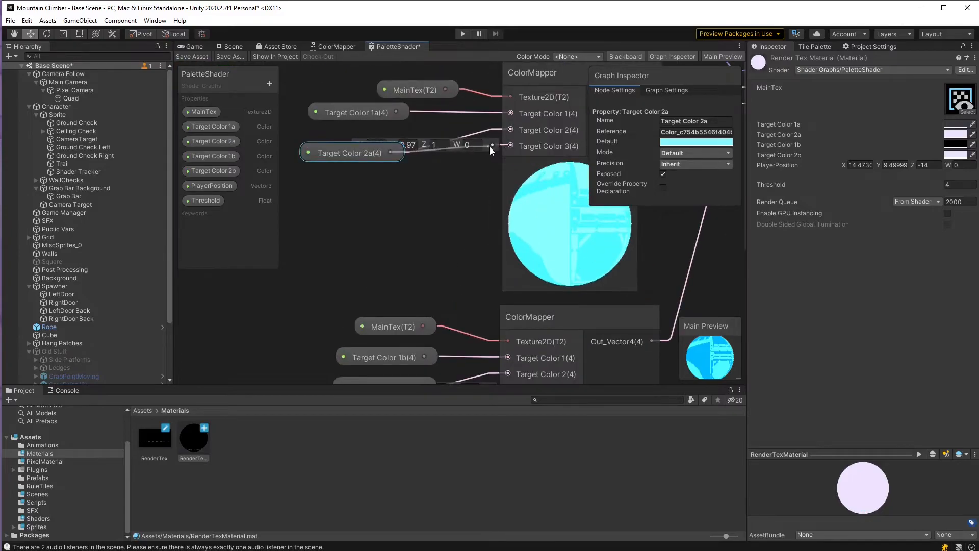
scroll(490, 146, "down", 4)
left_click(482, 115)
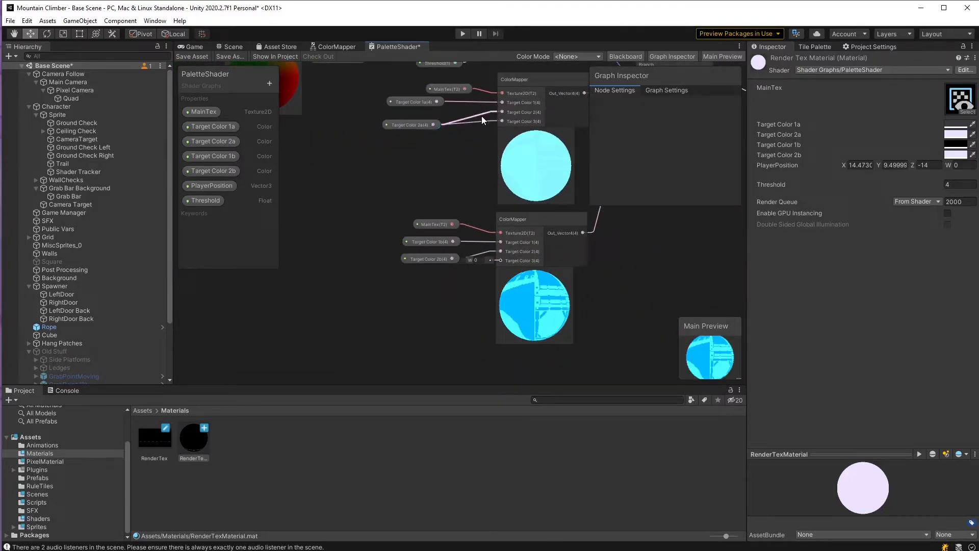
key("Delete")
Move the lower ColorMapper's Target Color 2b connection from the Target Color 2 input to Target Color 3.
left_click_drag(435, 260, 517, 259)
scroll(450, 268, "up", 2)
left_click(561, 316)
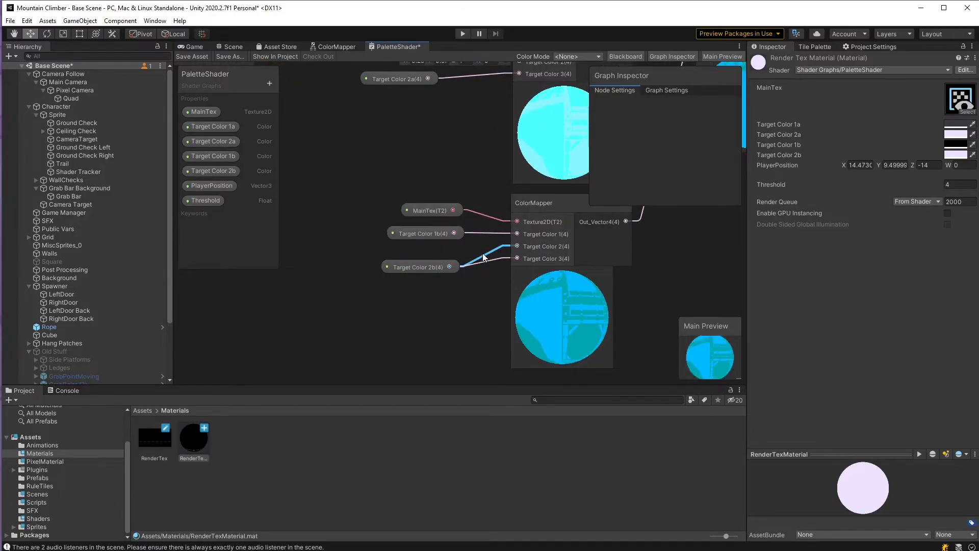
left_click_drag(427, 234, 416, 235)
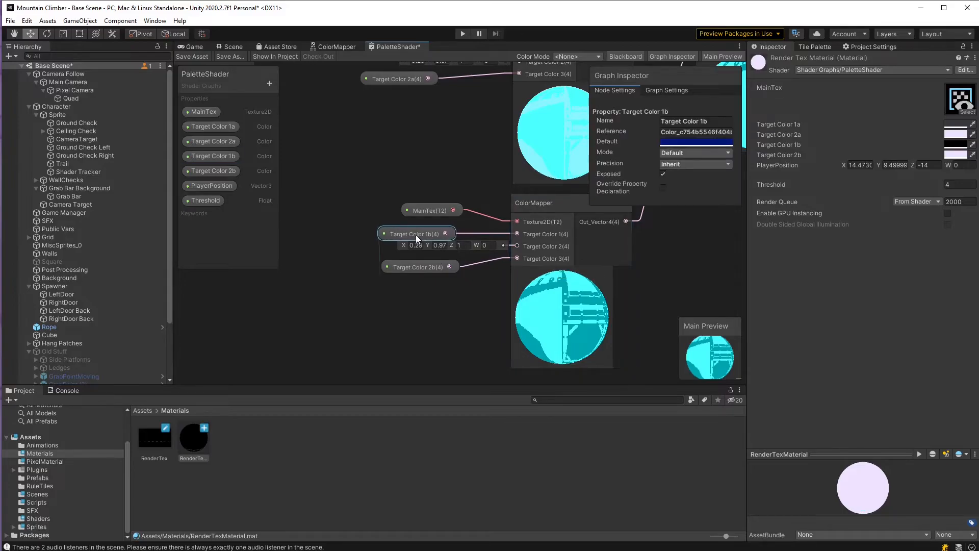
Connect Target Color 1a to the upper ColorMapper's Target Color 2 input as well.
scroll(449, 255, "up", 3)
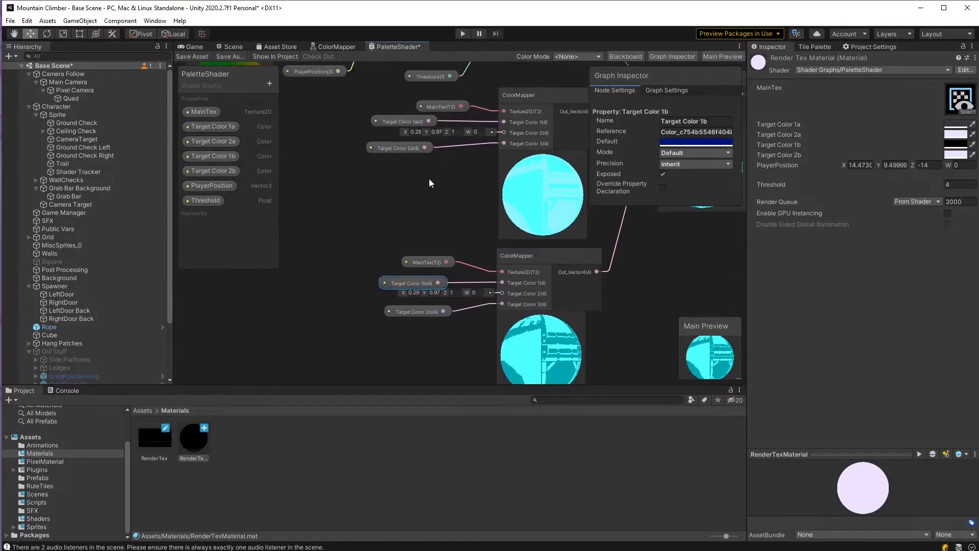
scroll(438, 124, "up", 1)
middle_click_drag(459, 175, 438, 176)
scroll(438, 173, "down", 1)
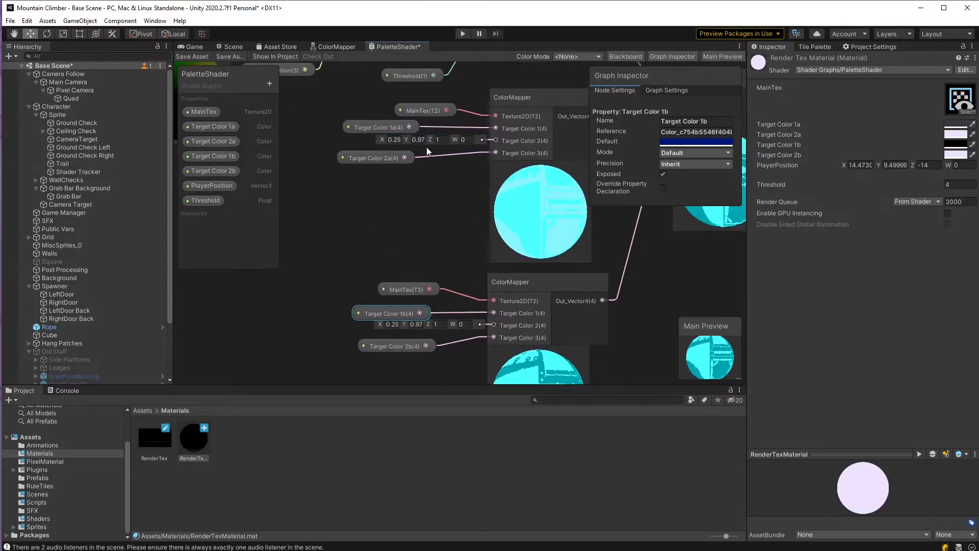
left_click_drag(409, 127, 495, 141)
scroll(492, 126, "down", 3)
scroll(482, 274, "up", 1)
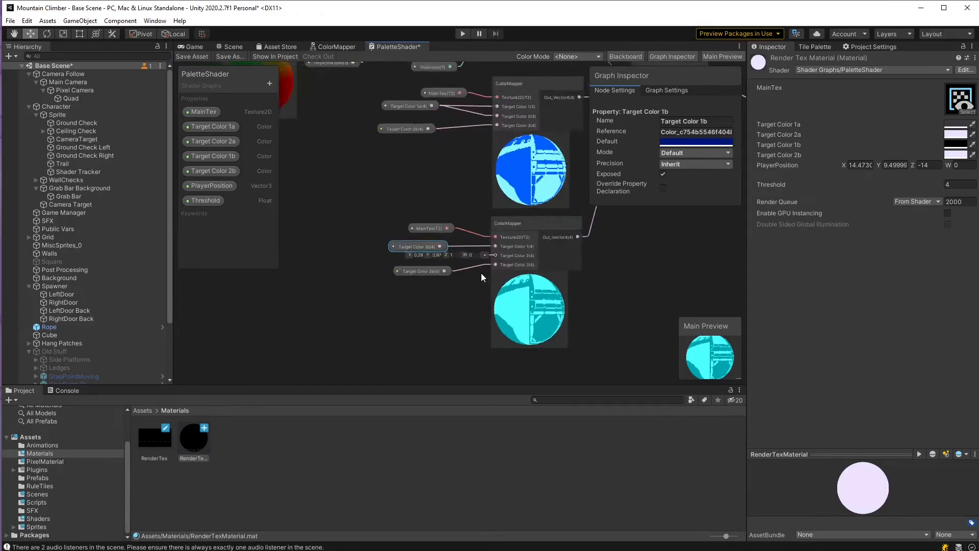
Connect Target Color 2b to the lower ColorMapper's Target Color 2 input as well, and save PaletteShader.
scroll(481, 274, "up", 1)
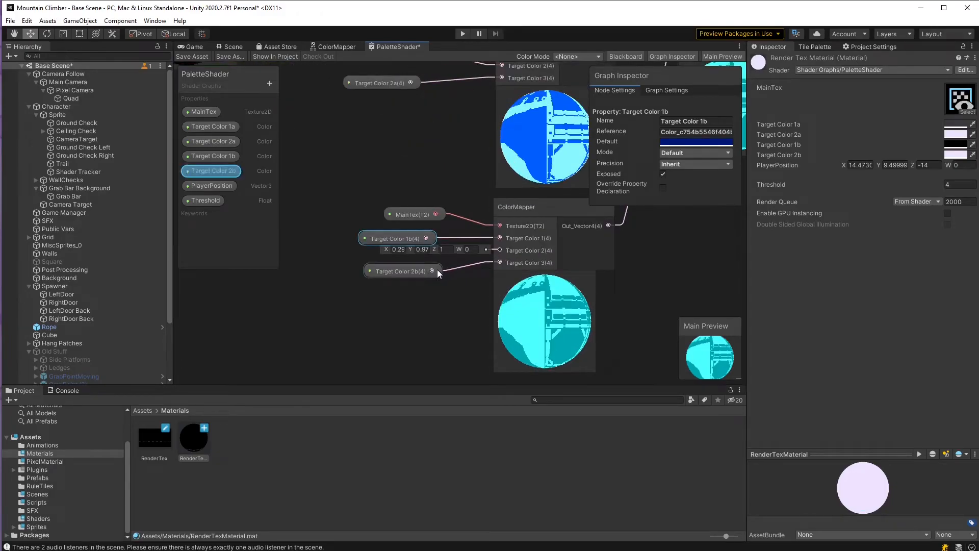
left_click_drag(432, 271, 500, 250)
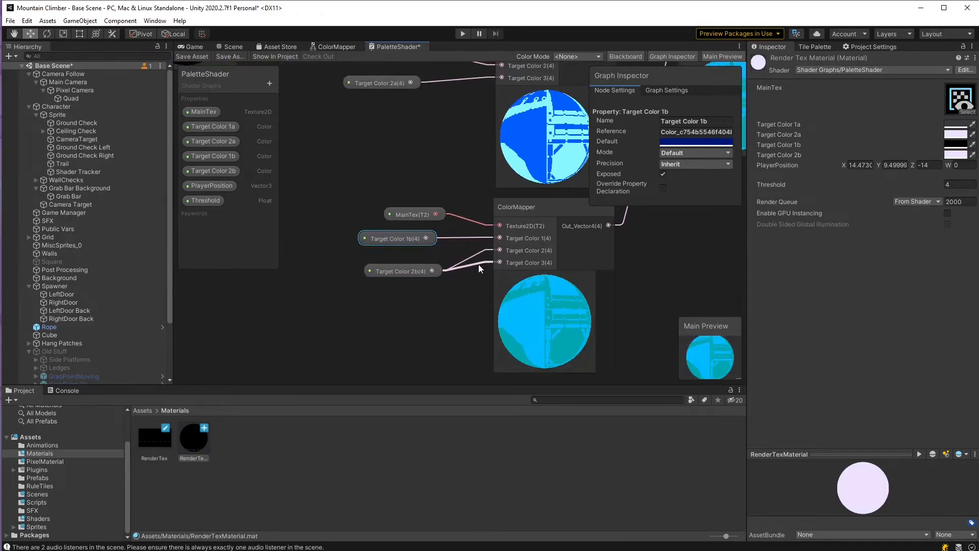
scroll(473, 274, "down", 2)
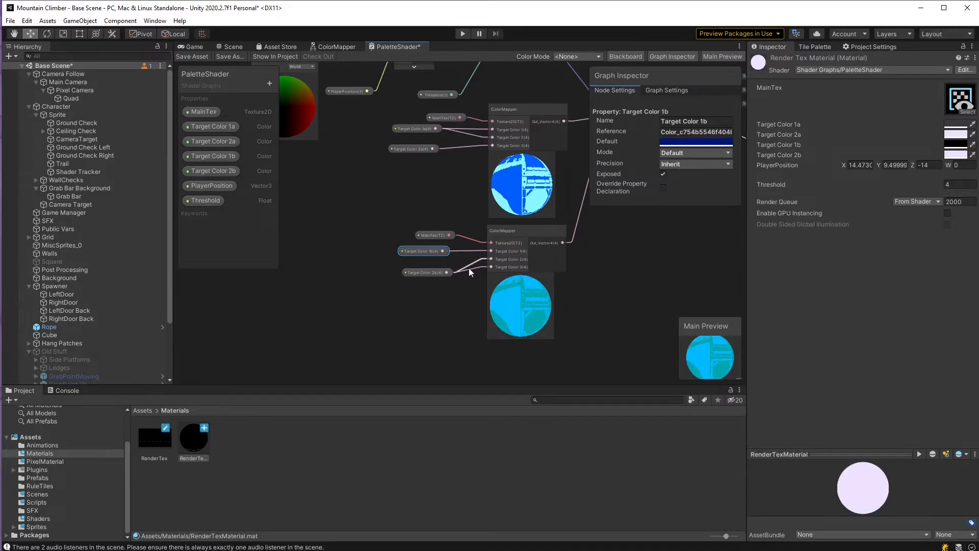
scroll(451, 271, "up", 2)
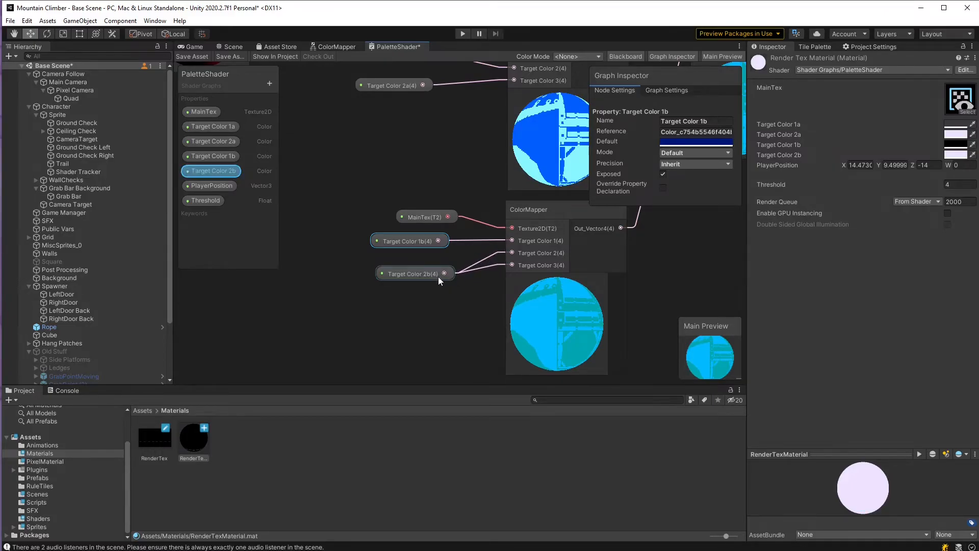
scroll(436, 294, "down", 3)
scroll(455, 139, "up", 4)
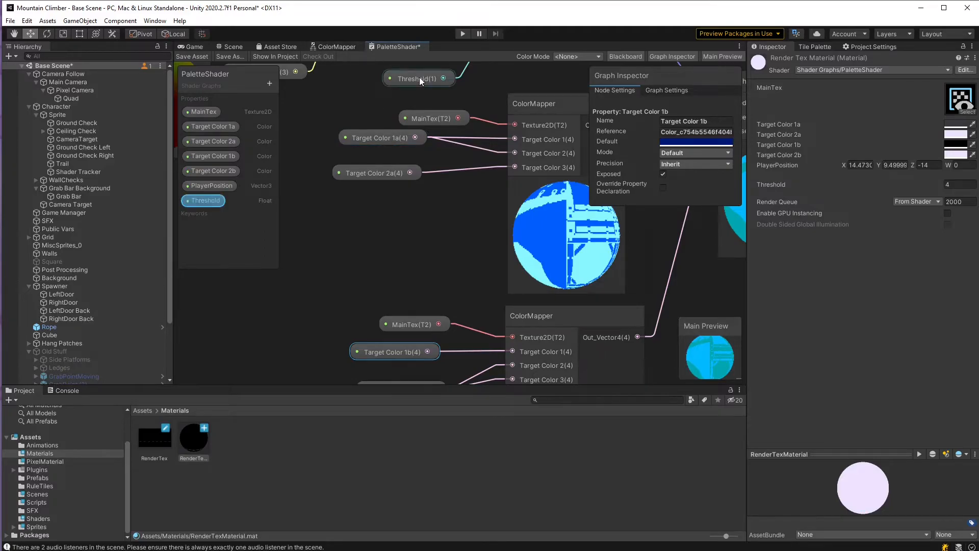
scroll(399, 202, "down", 3)
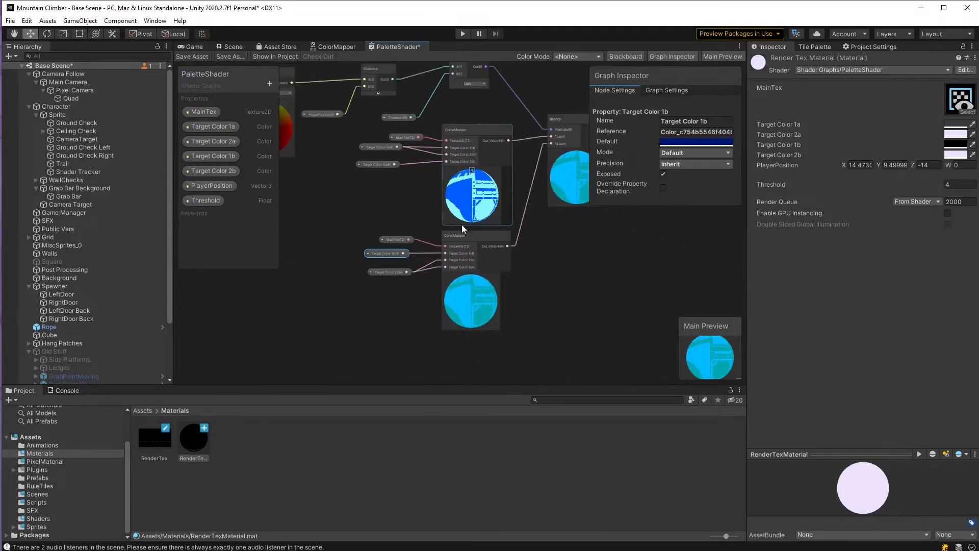
scroll(390, 195, "down", 2)
middle_click_drag(327, 226, 340, 224)
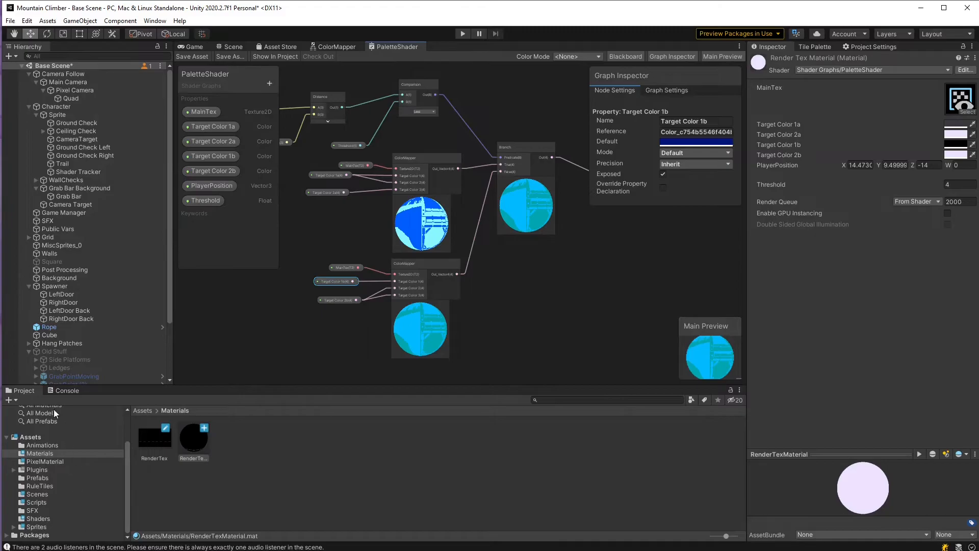
Open GroundBackgrounds from the Sprites folder in Pyxel Edit and import it as a new document with 16 by 16 tiles.
left_click(39, 526)
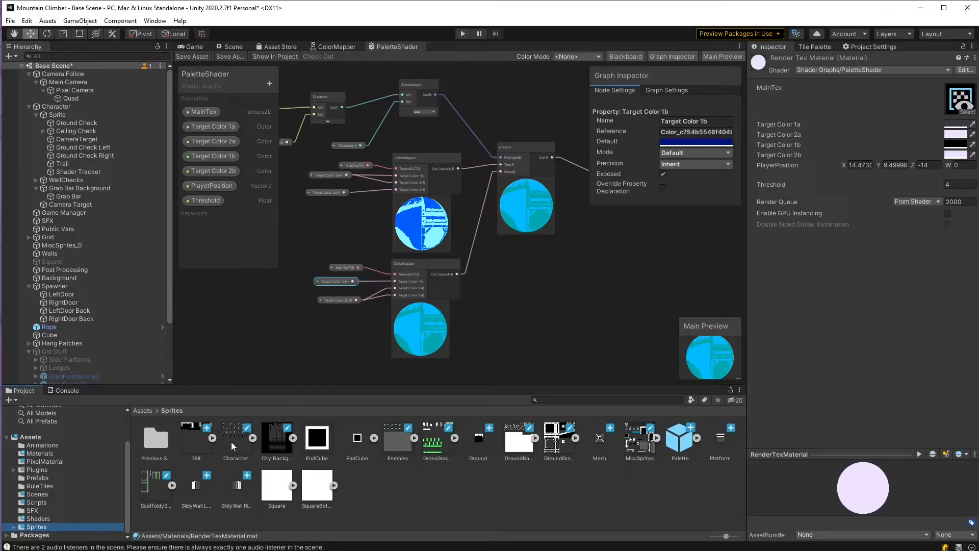
left_click(522, 441)
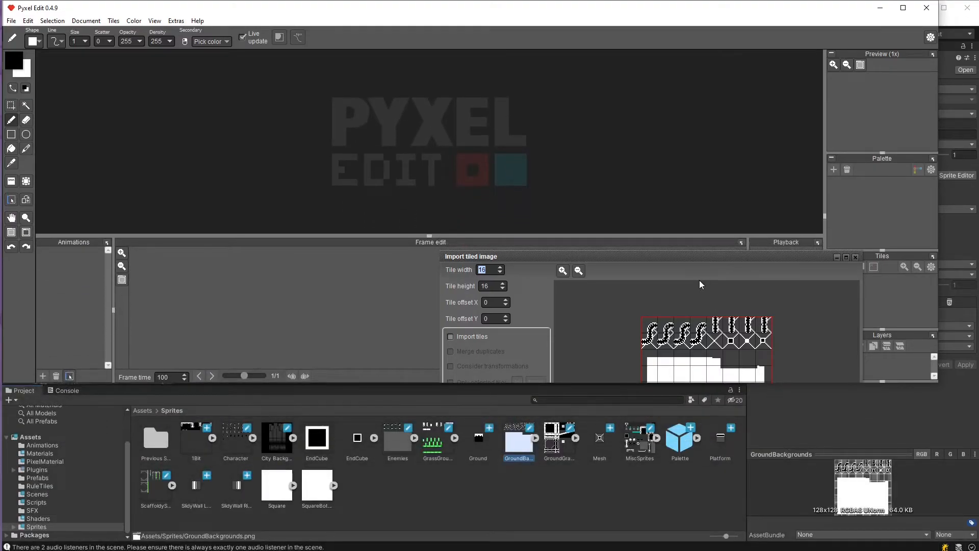
left_click_drag(696, 259, 445, 107)
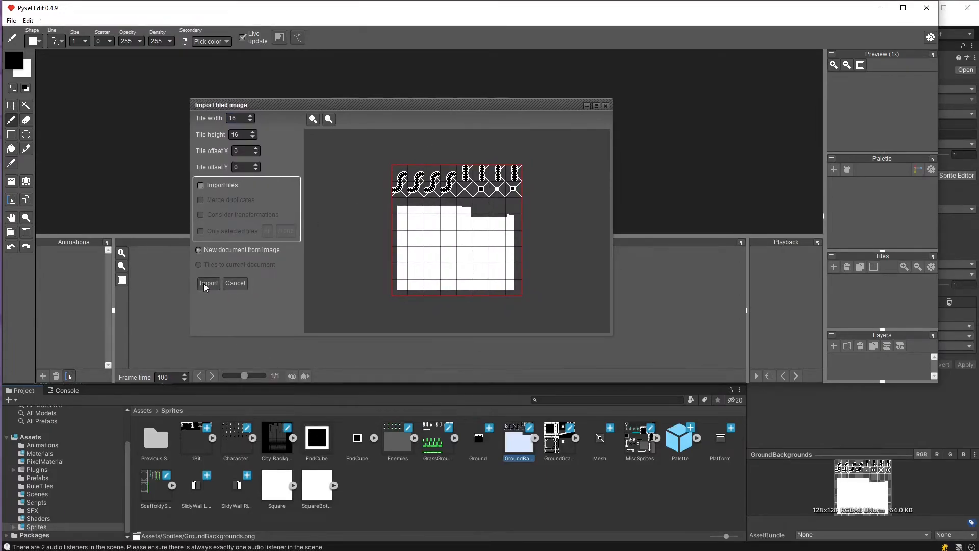
left_click(208, 283)
scroll(420, 83, "up", 3)
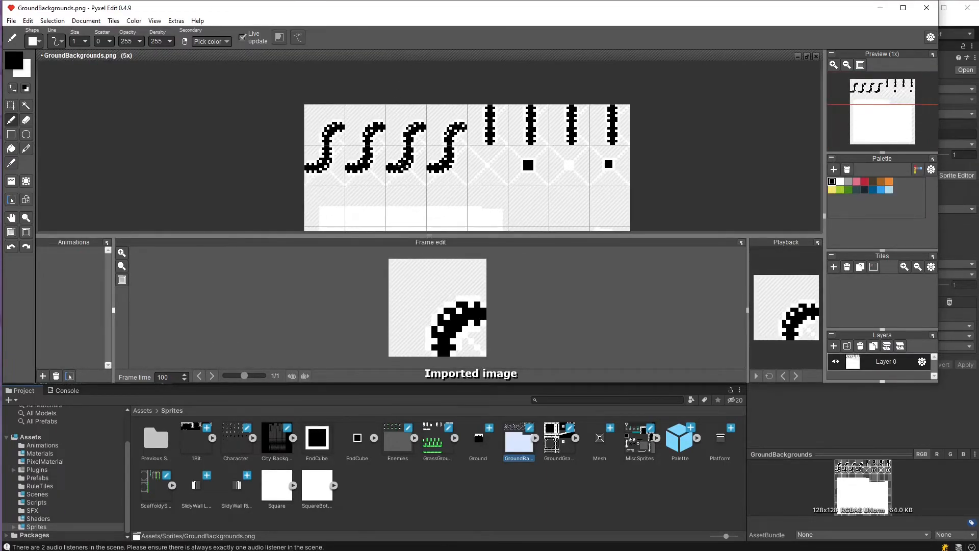
Fill all white areas of GroundBackgrounds with the palette's grey, using a non-contiguous fill.
left_click(849, 182)
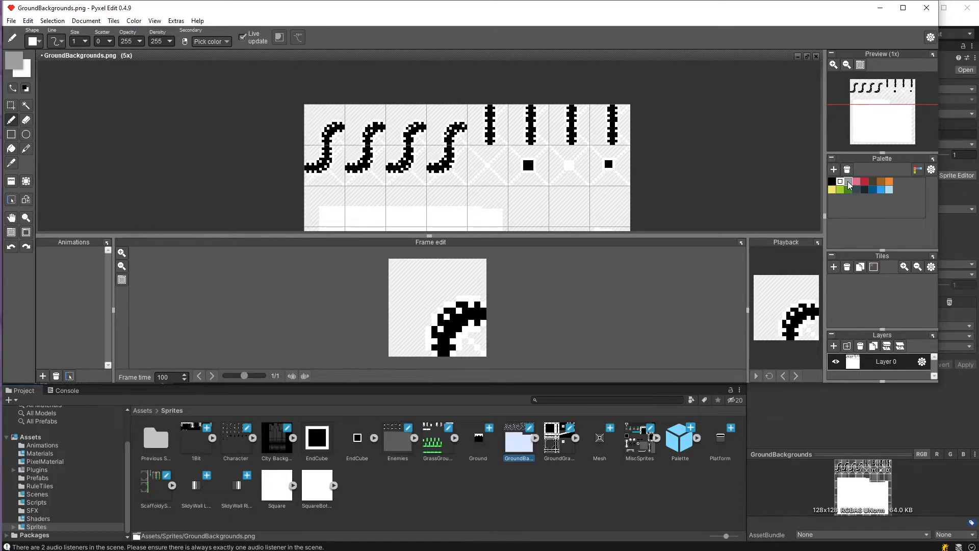
key("f")
scroll(503, 162, "up", 3)
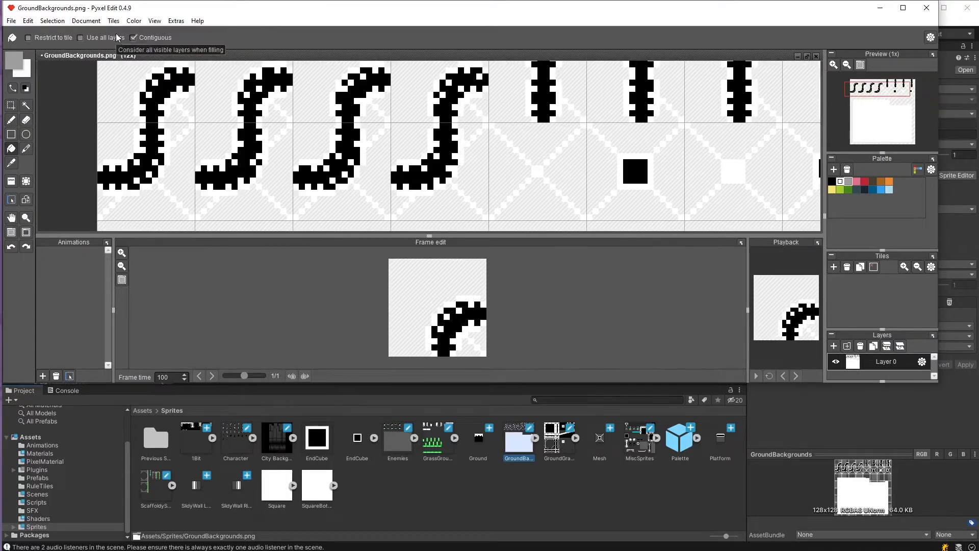
left_click(133, 38)
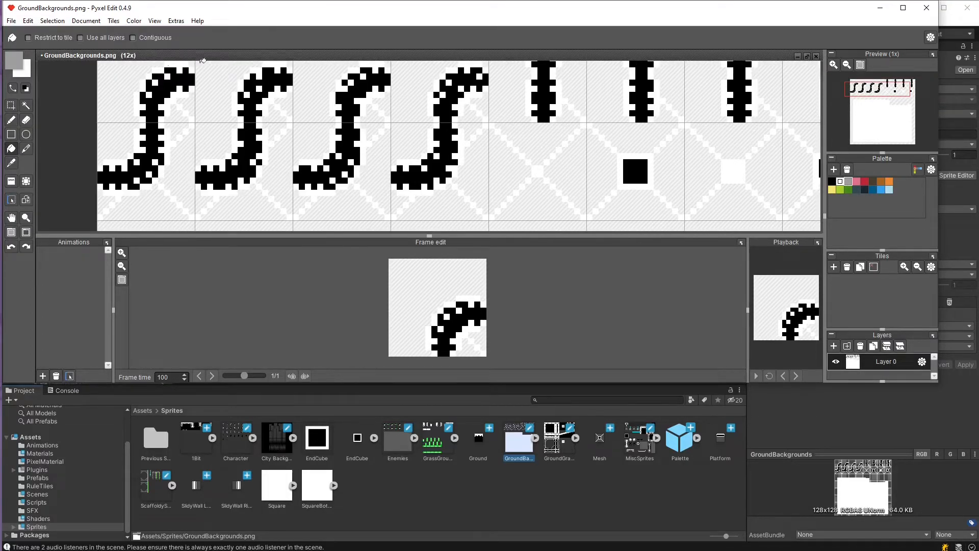
left_click(535, 164)
scroll(566, 120, "down", 3)
Export the recoloured image as GroundBackgrounds.png into Assets\Sprites, overwriting the existing file, and switch back to Unity.
left_click(11, 21)
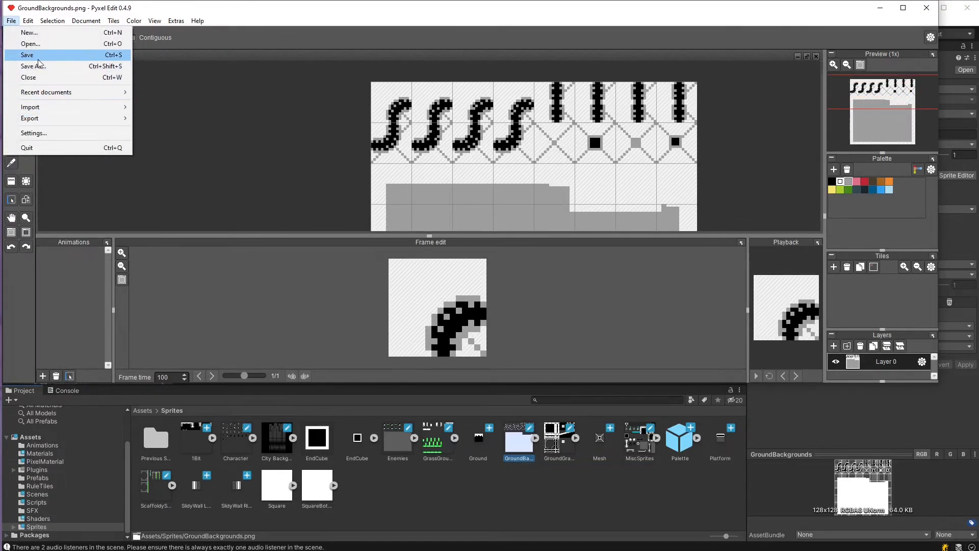
mouse_move(43, 119)
left_click(159, 121)
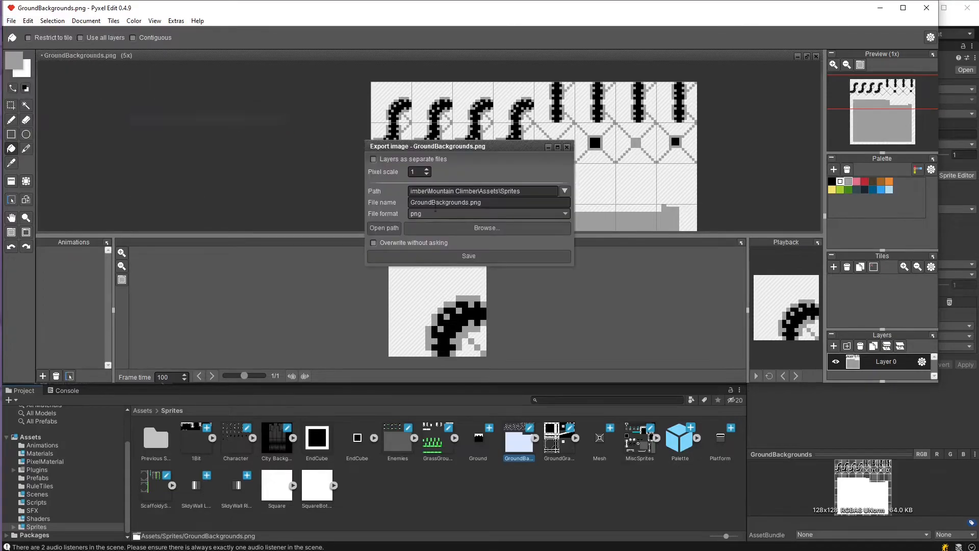
left_click(474, 257)
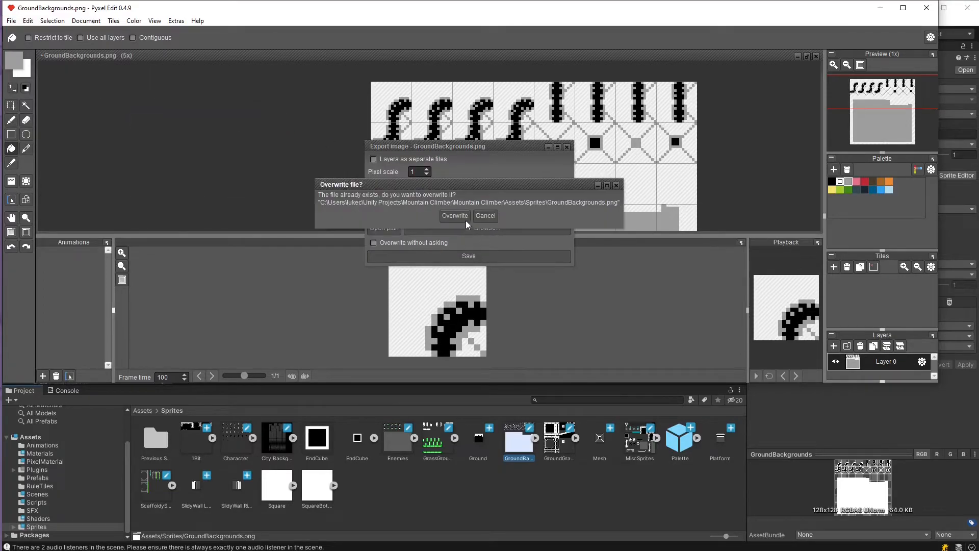
left_click(462, 218)
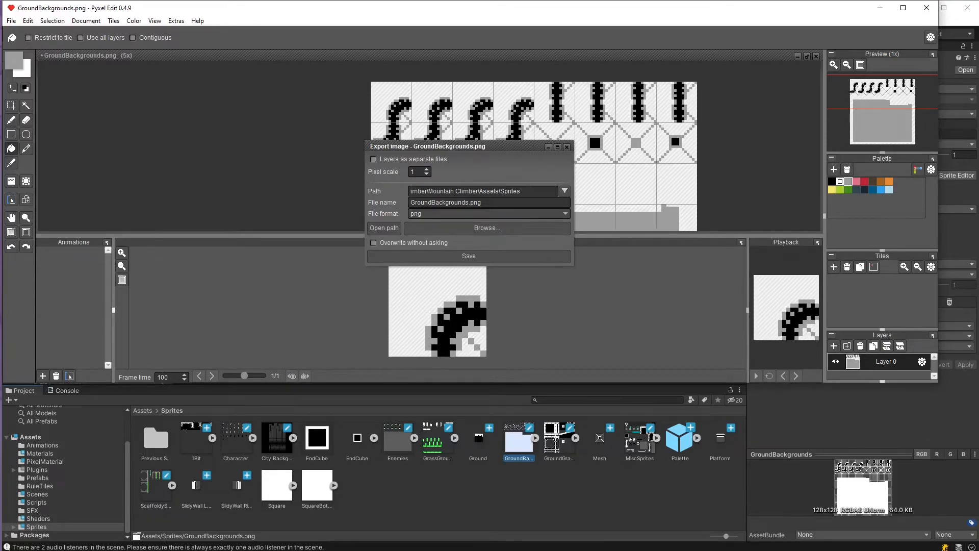
key("alt+Tab")
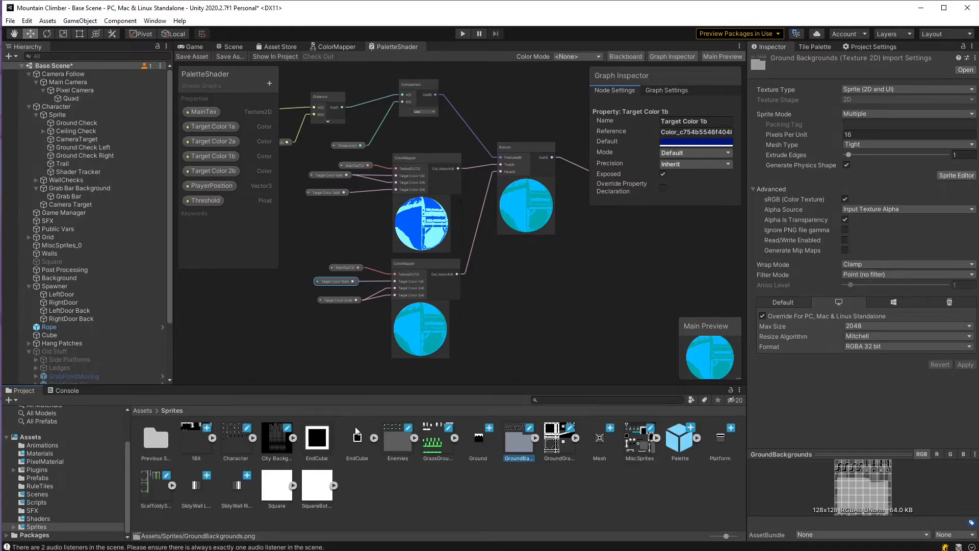
left_click(519, 481)
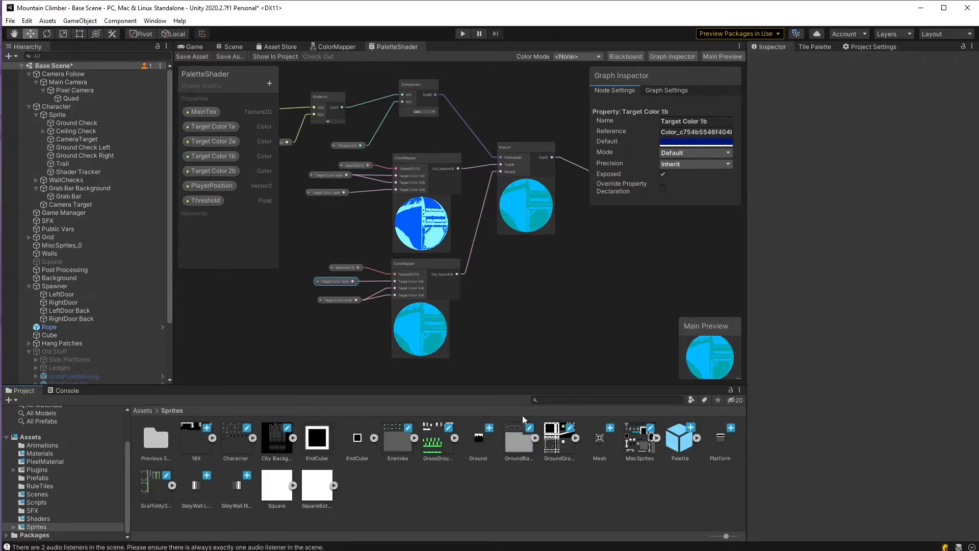
Set the middle Color Mask's mask colour in ColorMapper to grey 9D9D9D, sampled from the GroundBackgrounds thumbnail, and save the asset.
left_click(336, 47)
middle_click_drag(405, 336, 685, 367)
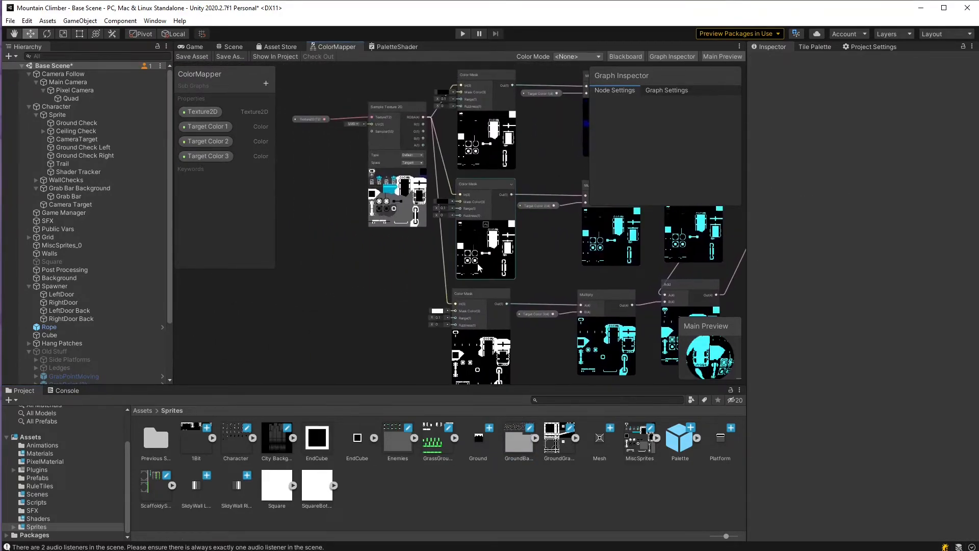
scroll(472, 247, "up", 3)
scroll(451, 199, "up", 2)
left_click(415, 169)
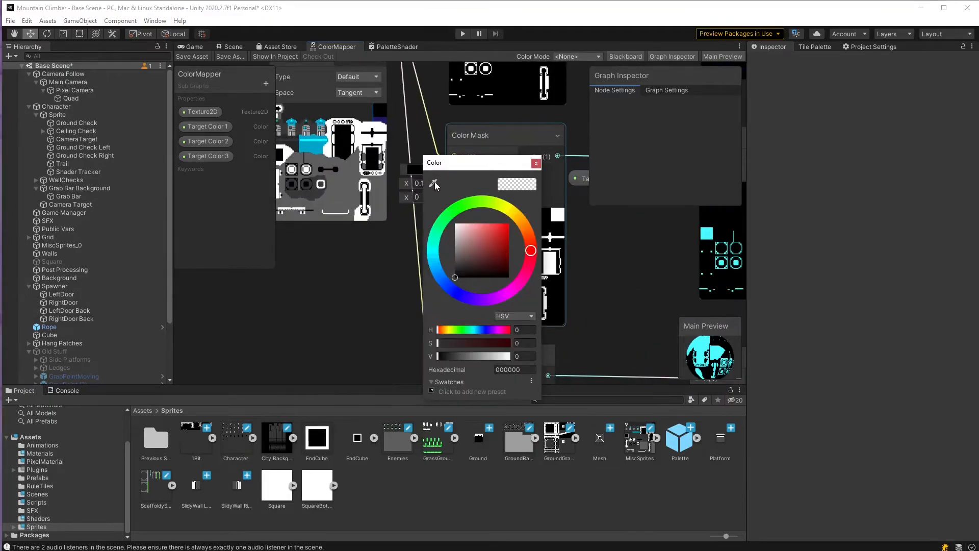
left_click(517, 447)
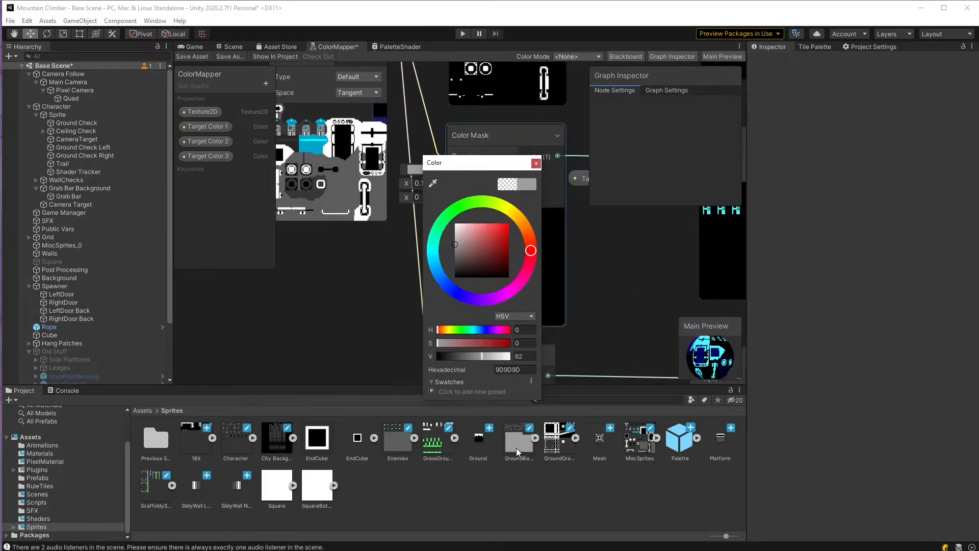
left_click(536, 163)
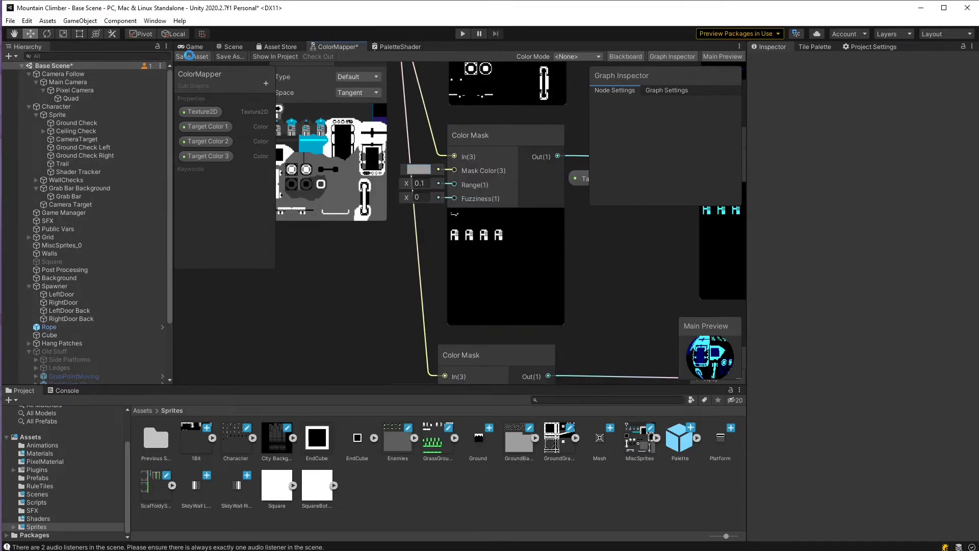
left_click(192, 57)
Show the scene in 2D and examine the recoloured background tiles up close.
left_click(232, 47)
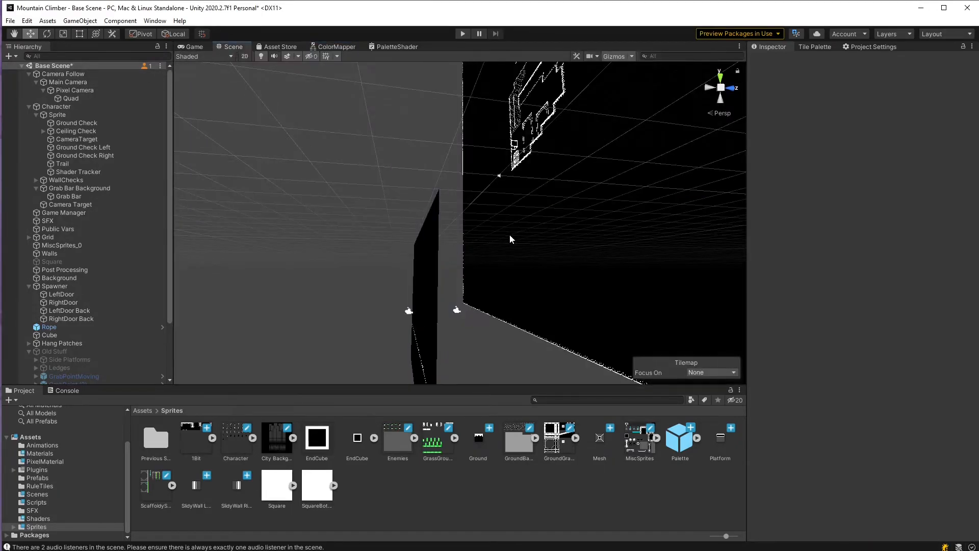
left_click(245, 56)
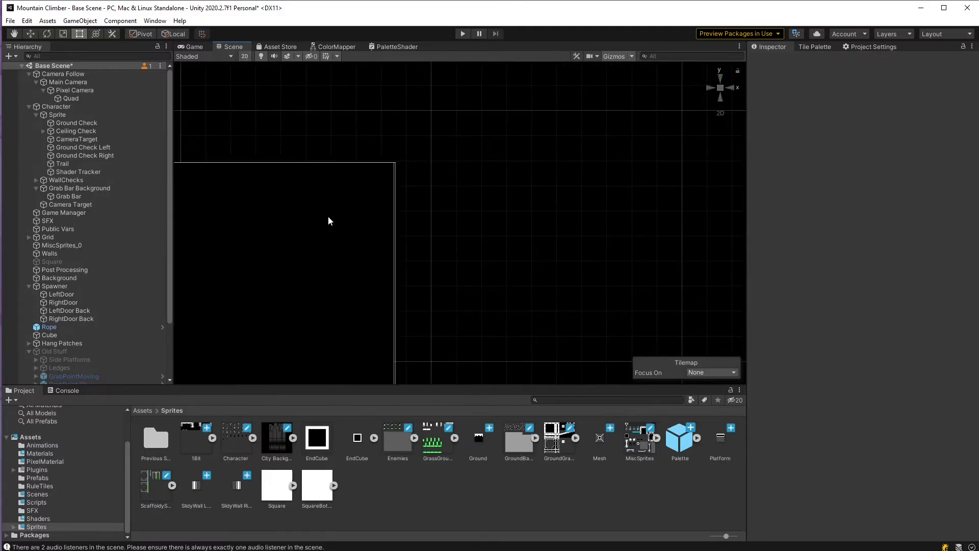
scroll(525, 234, "up", 5)
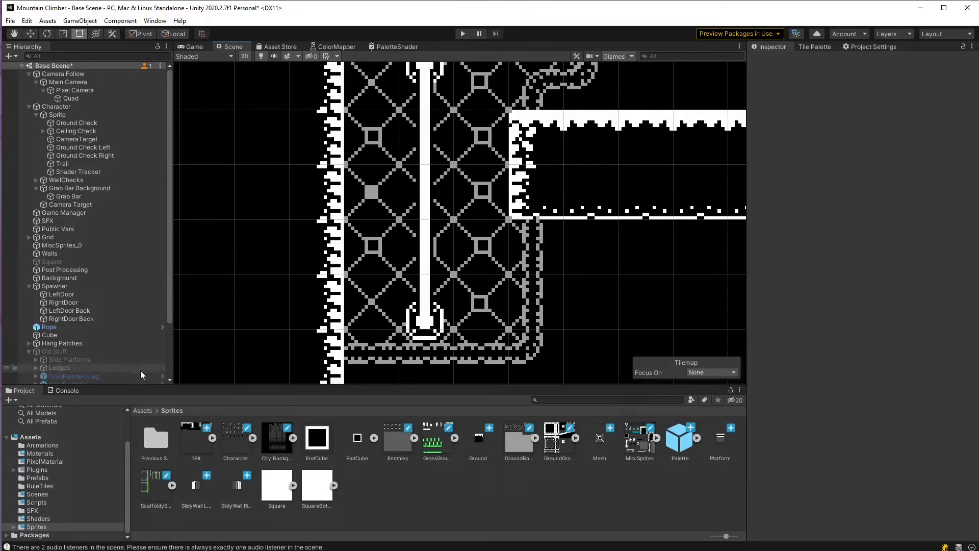
Run the game, move the character around the lower room to check the background inside and outside the player's circle, and stop it.
left_click(462, 35)
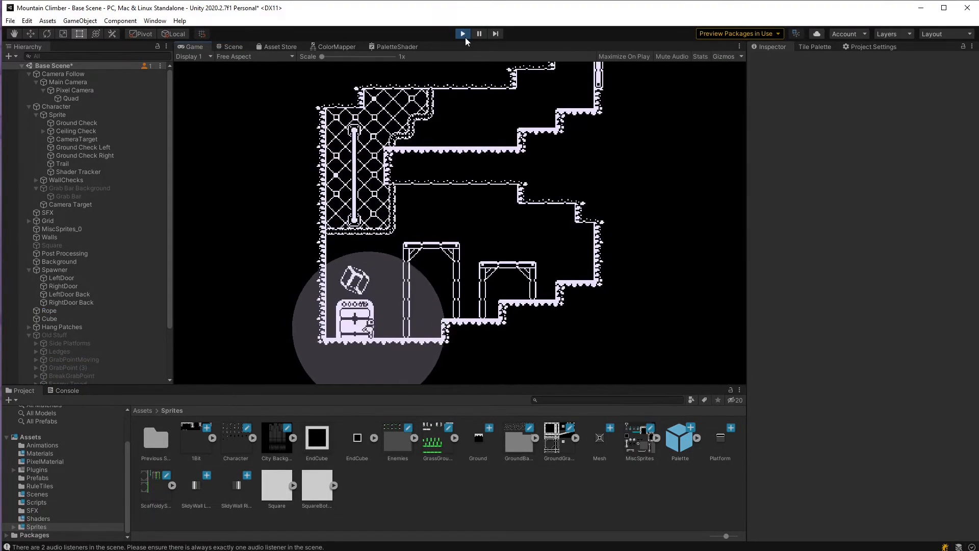
key("Right")
key("space")
key("space")
key("space")
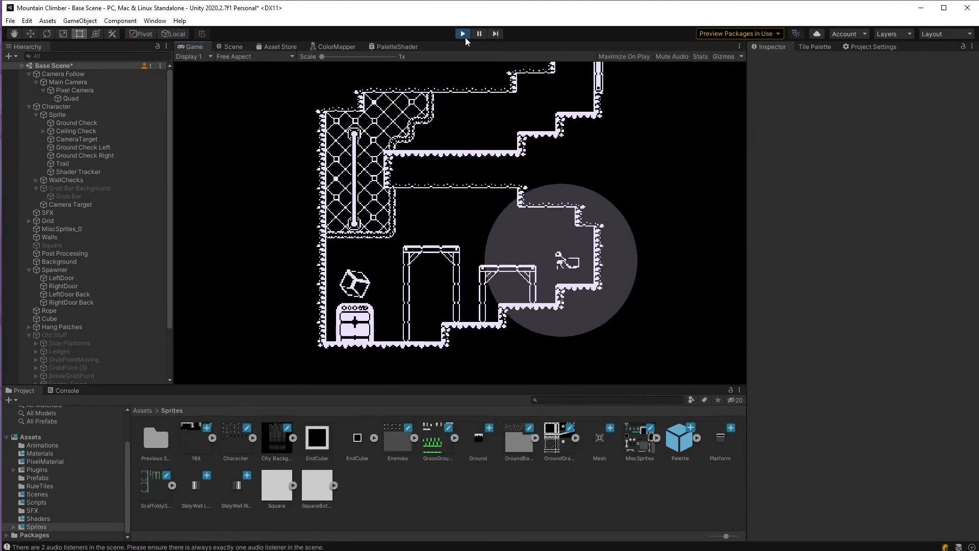
key("Left")
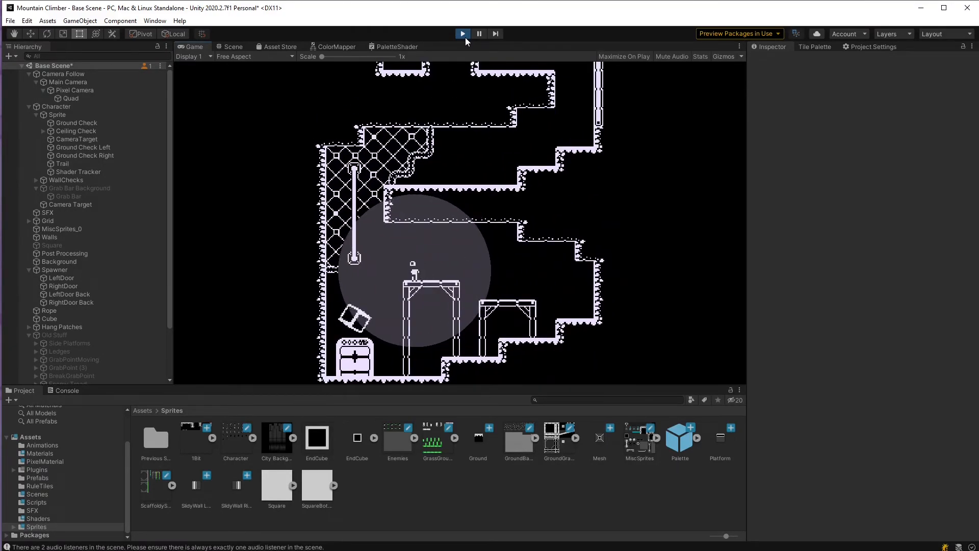
key("Left")
key("space")
key("Right")
key("space")
key("space")
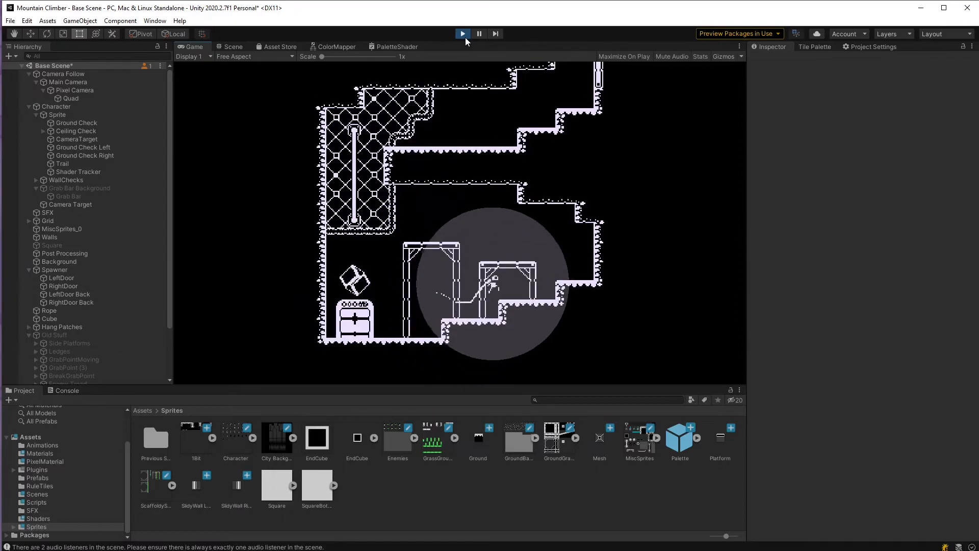
key("space")
key("Left")
key("space")
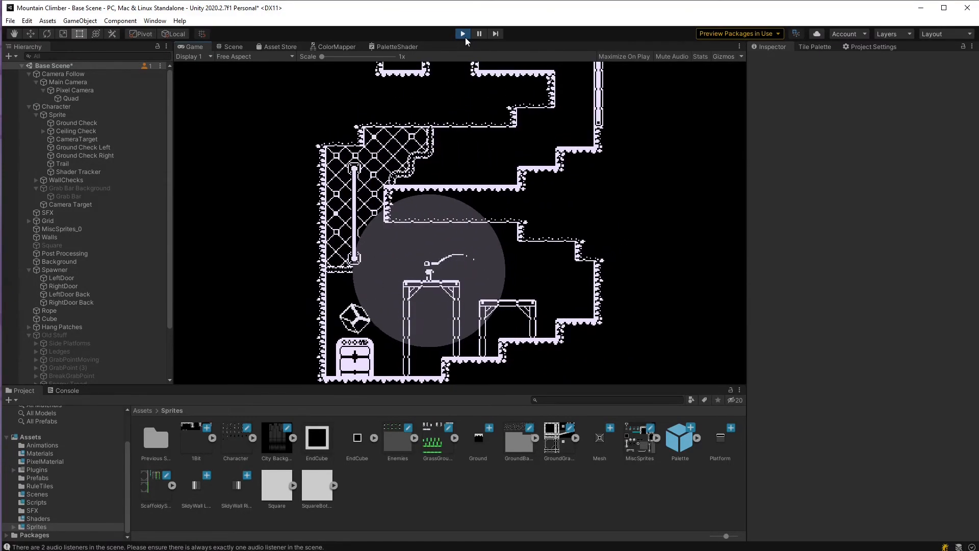
key("Left")
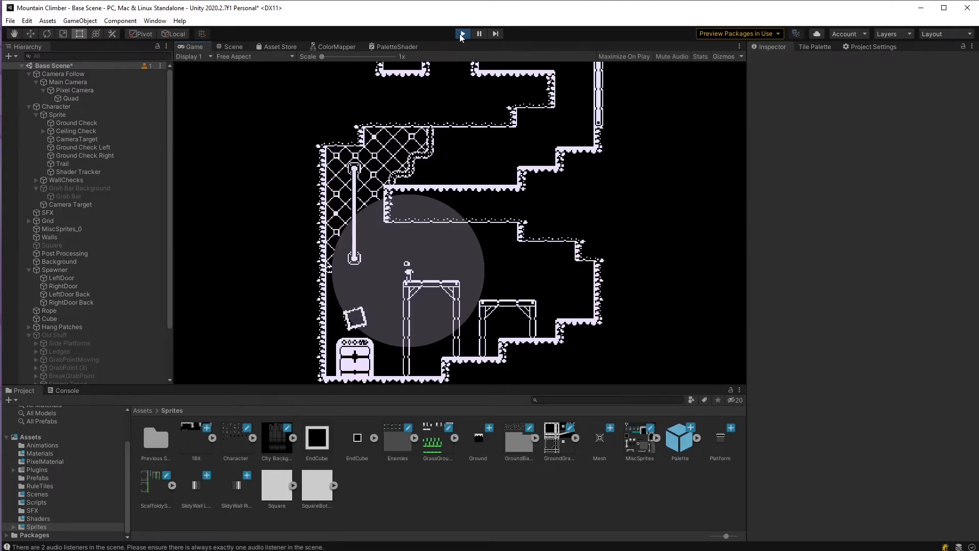
left_click(463, 34)
Connect Target Color 2a to the upper ColorMapper's Target Color 2 input in PaletteShader, replacing Target Color 1a.
left_click(388, 48)
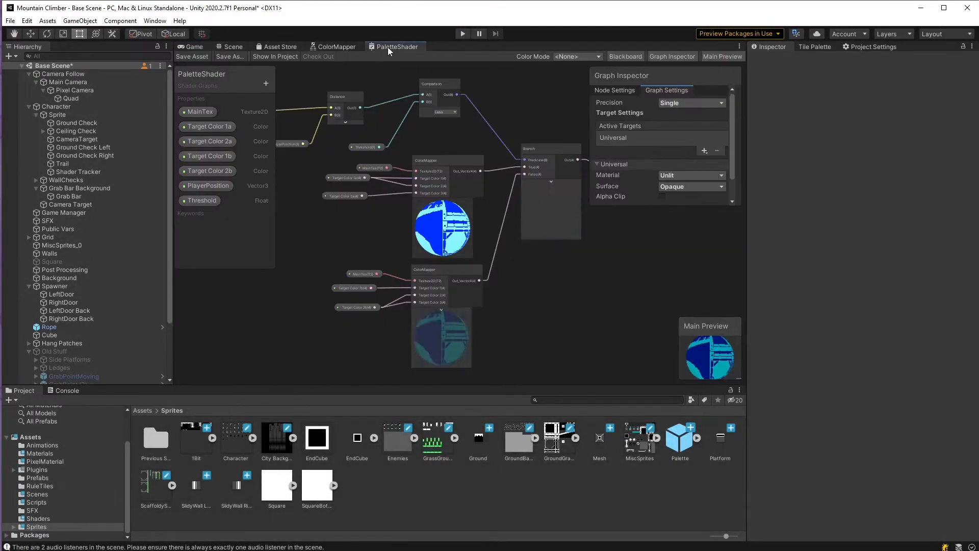
scroll(405, 215, "up", 3)
middle_click_drag(409, 206, 459, 195)
left_click(376, 176)
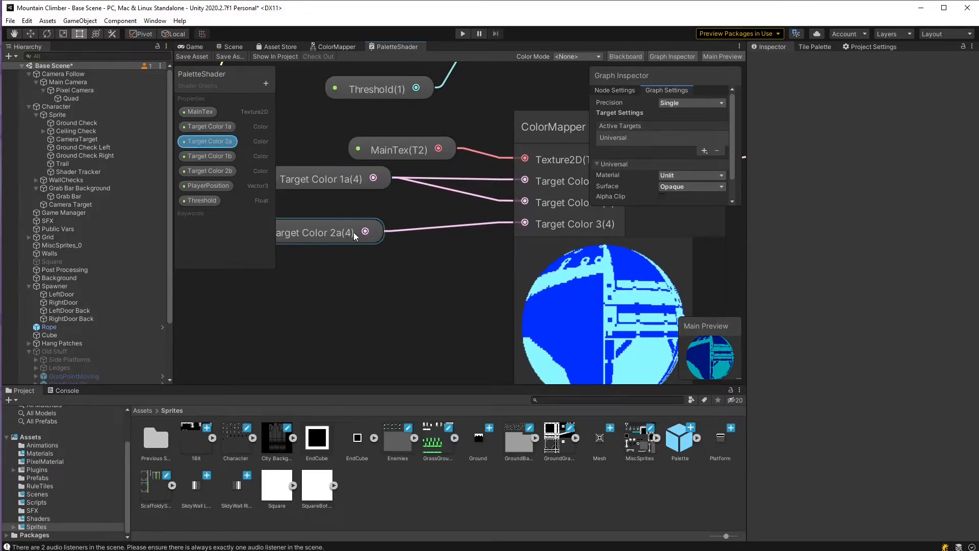
left_click_drag(365, 231, 525, 203)
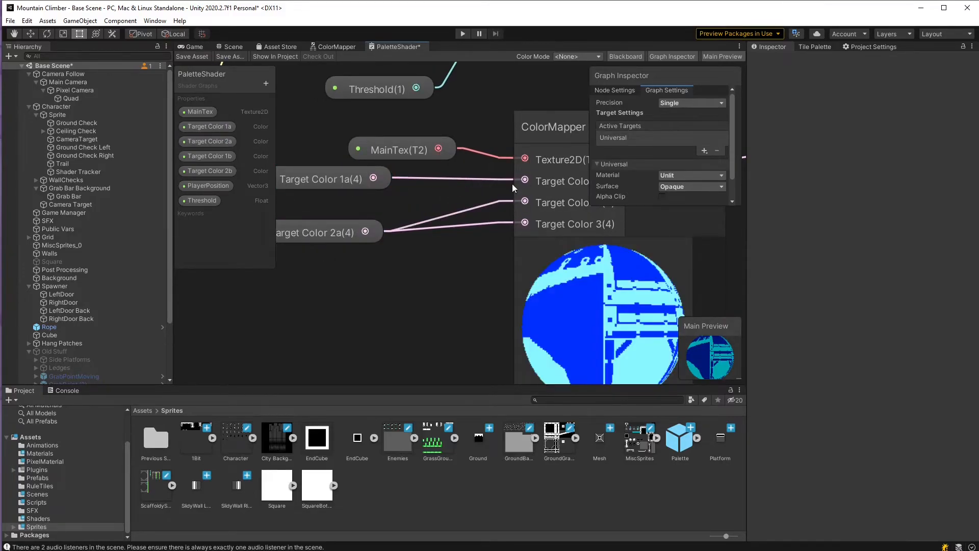
Connect Target Color 1b to the lower ColorMapper's Target Color 2 input, replacing Target Color 2b, and save PaletteShader.
scroll(478, 261, "down", 5)
scroll(468, 255, "up", 5)
left_click_drag(431, 248, 527, 264)
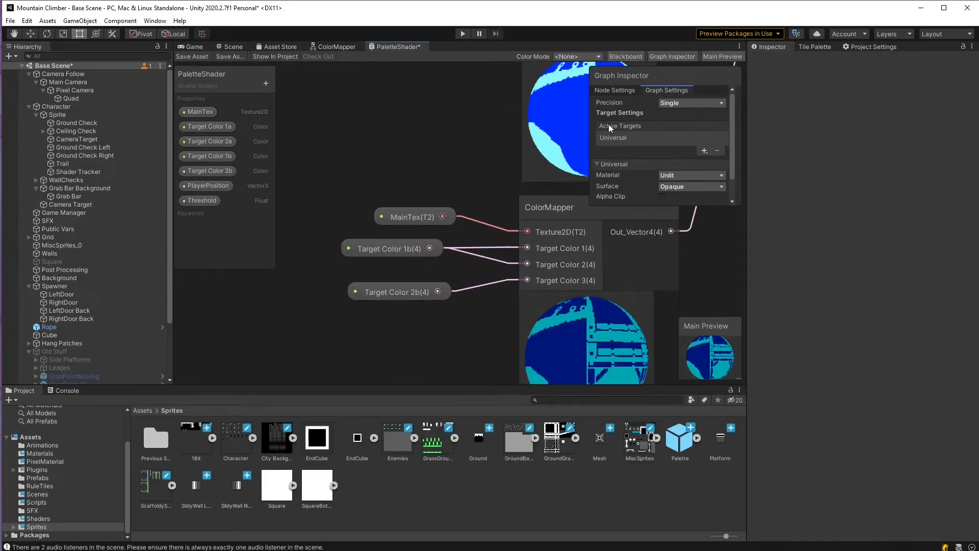
Run the game and climb through the level to check the background patterns around the character, enlarging the Game view to 5x.
left_click(464, 34)
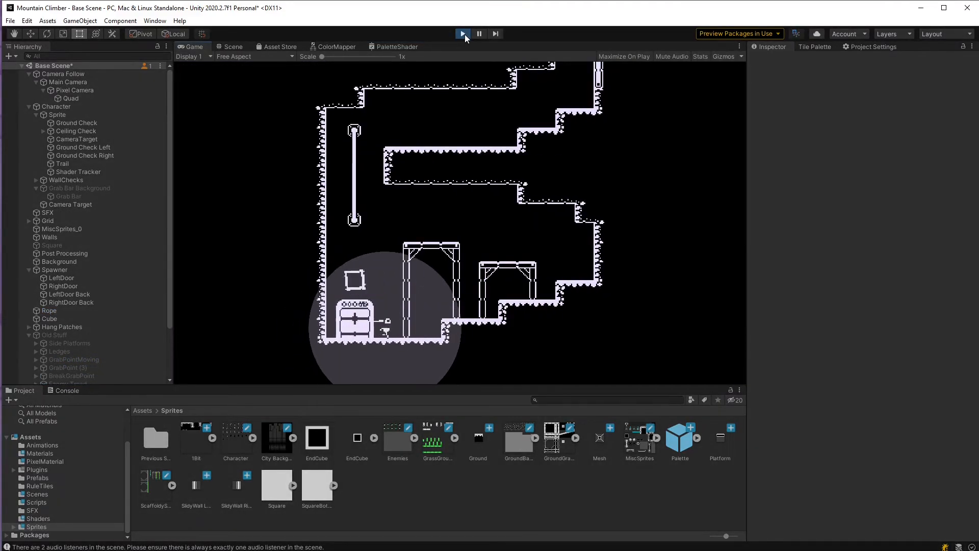
key("Right")
key("space")
key("space")
key("space")
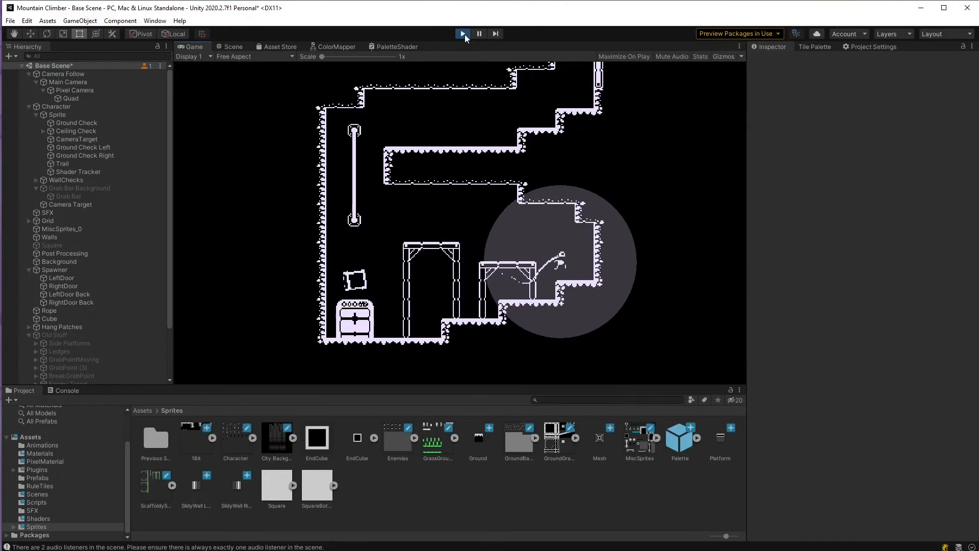
key("Left")
key("space")
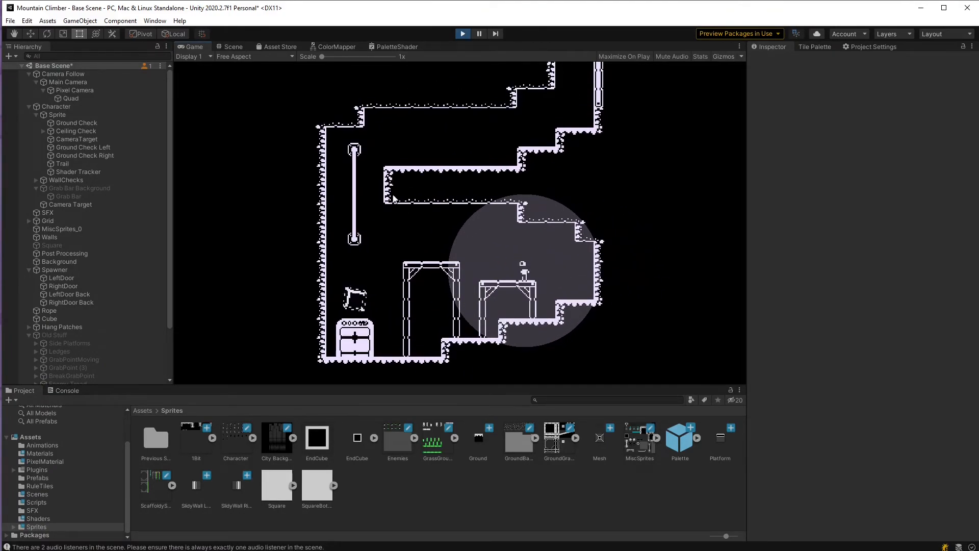
key("Left")
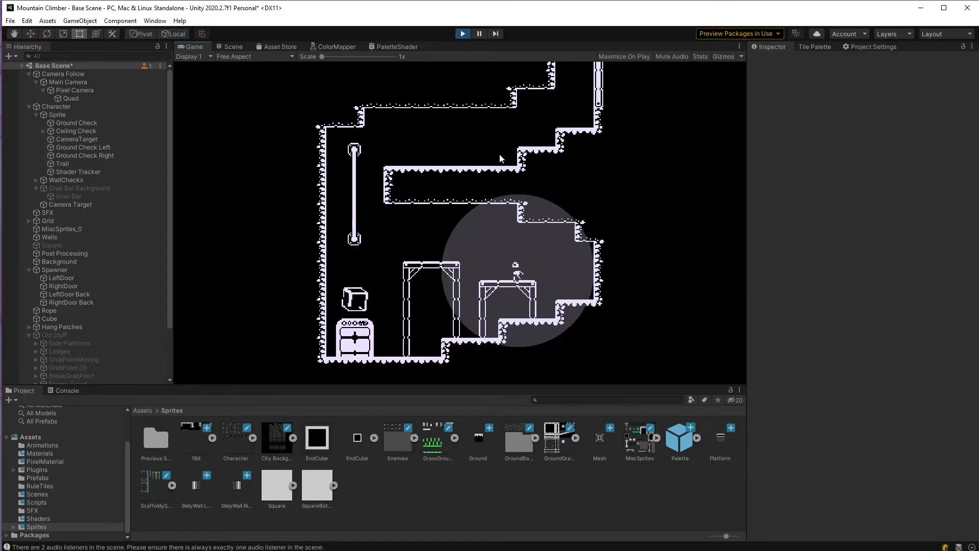
key("Left")
key("space")
key("Up")
key("space")
key("Right")
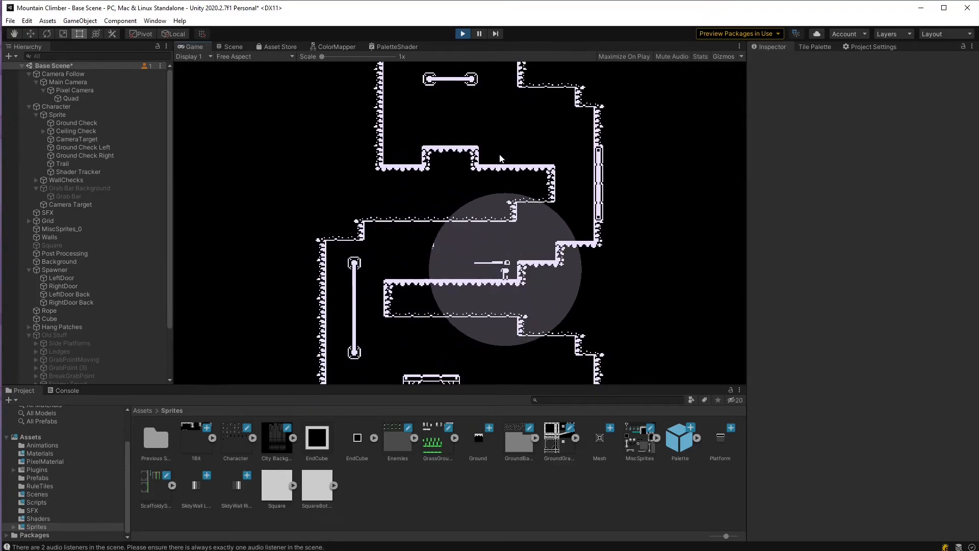
key("space")
key("Right")
key("space")
key("Up")
key("Left")
key("space")
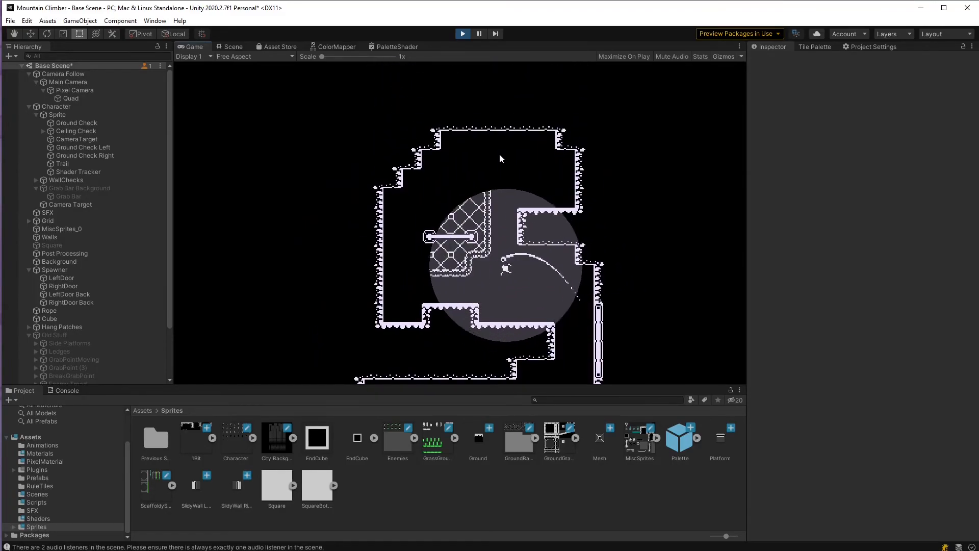
key("Left")
key("space")
key("space")
key("Right")
key("Left")
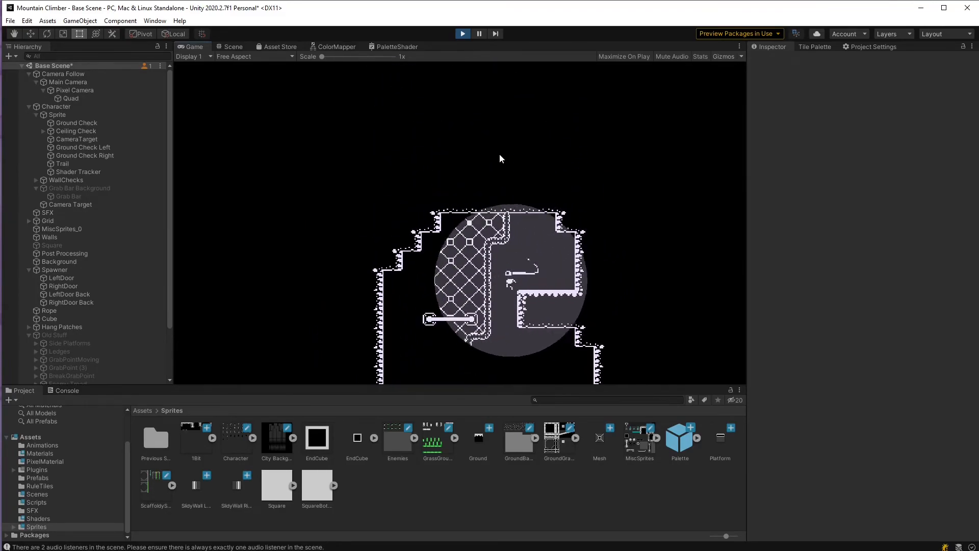
key("Right")
key("Left")
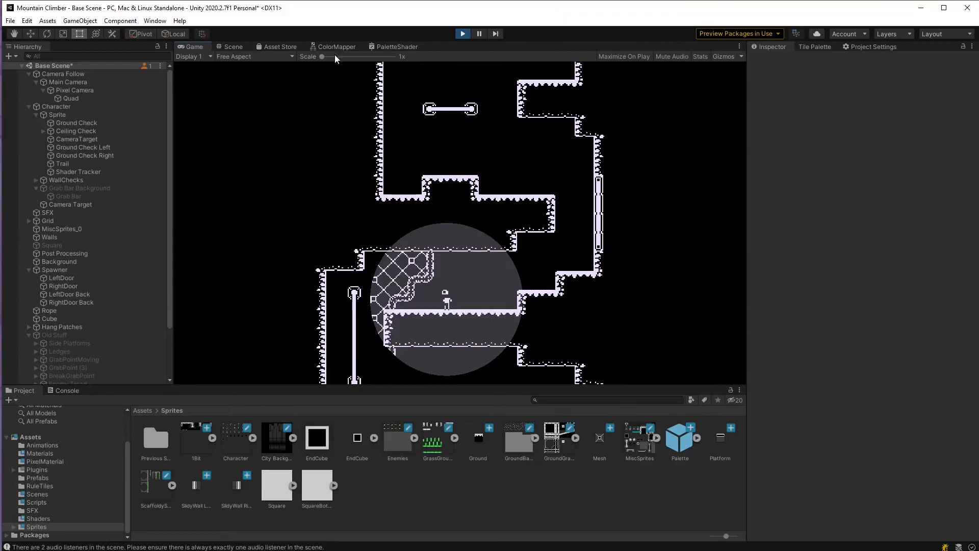
left_click_drag(323, 59, 398, 83)
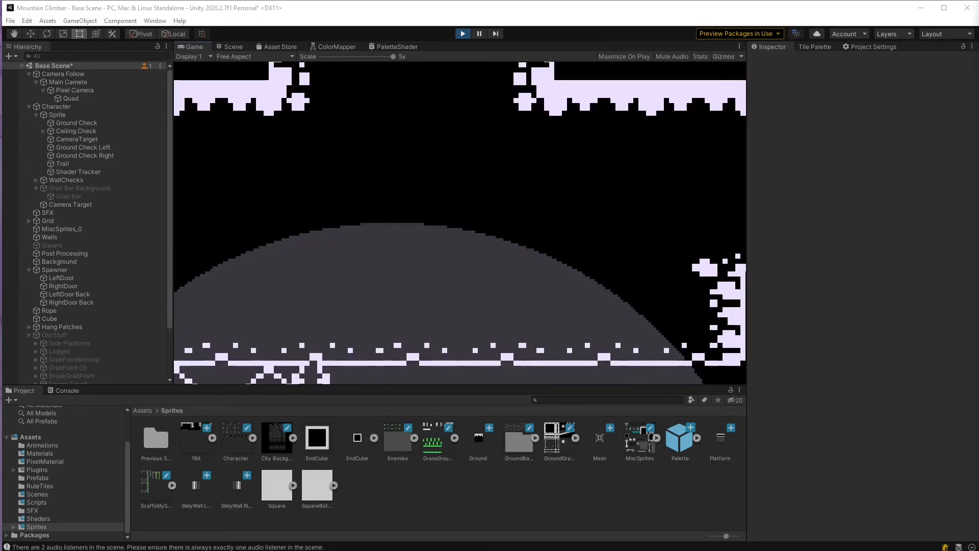
Switch to the Wowie3 Unity project's running game and move the cat around the three barrels to examine the background revealed around it.
key("alt+Tab")
left_click_drag(602, 30, 565, 13)
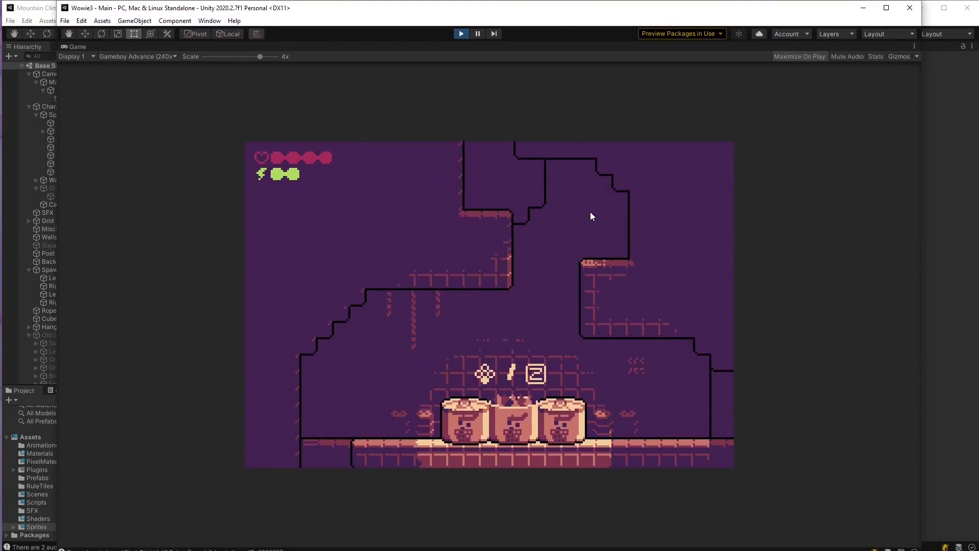
key("z")
key("Right")
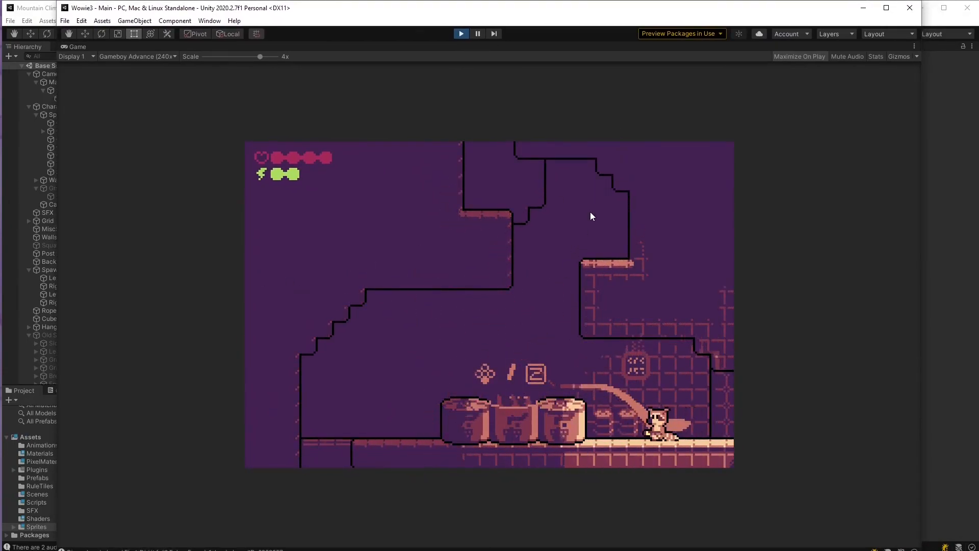
key("Left")
key("z")
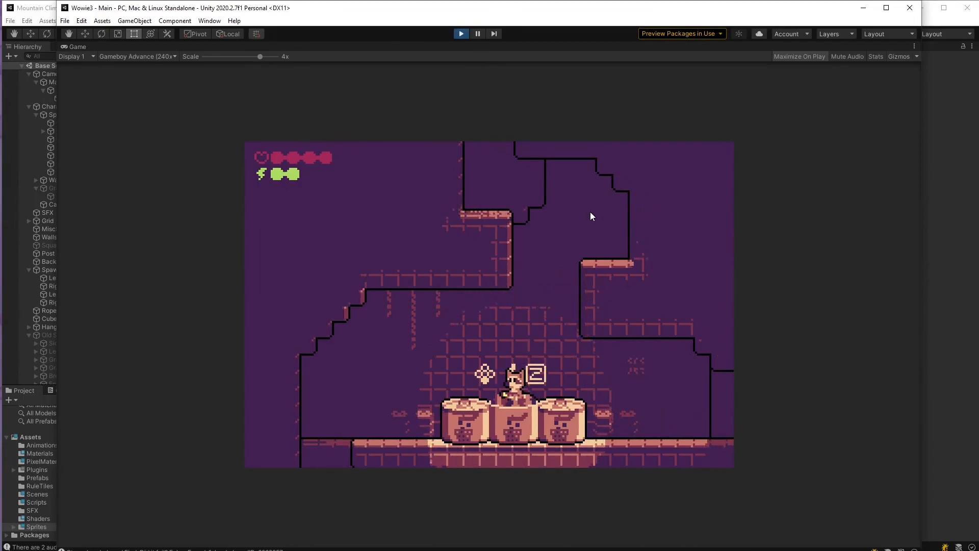
key("Left")
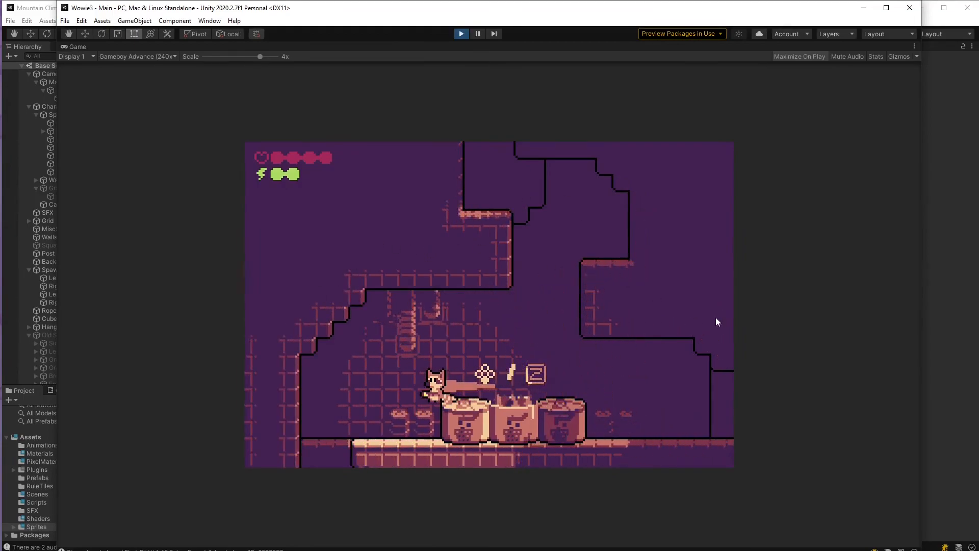
key("Right")
key("Right")
key("Left")
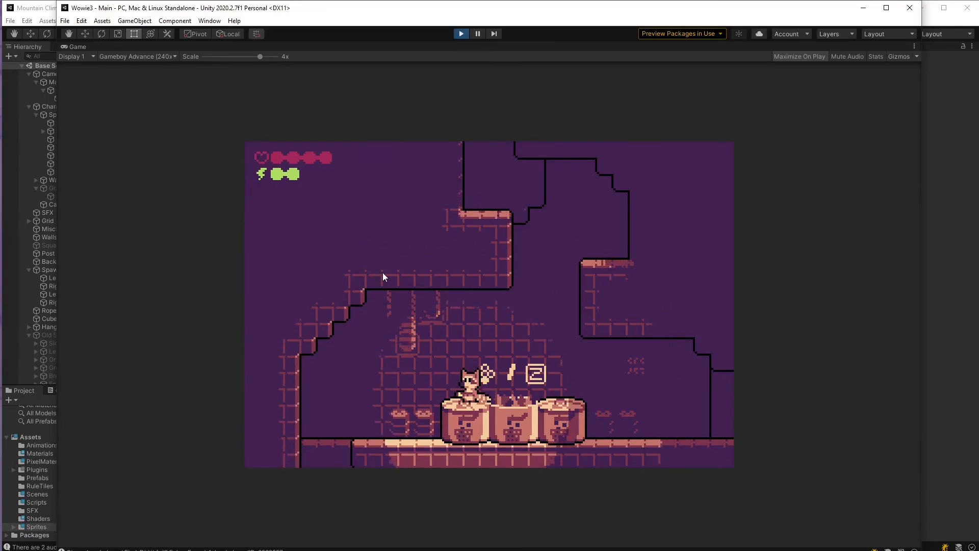
key("Right")
key("Left")
key("z")
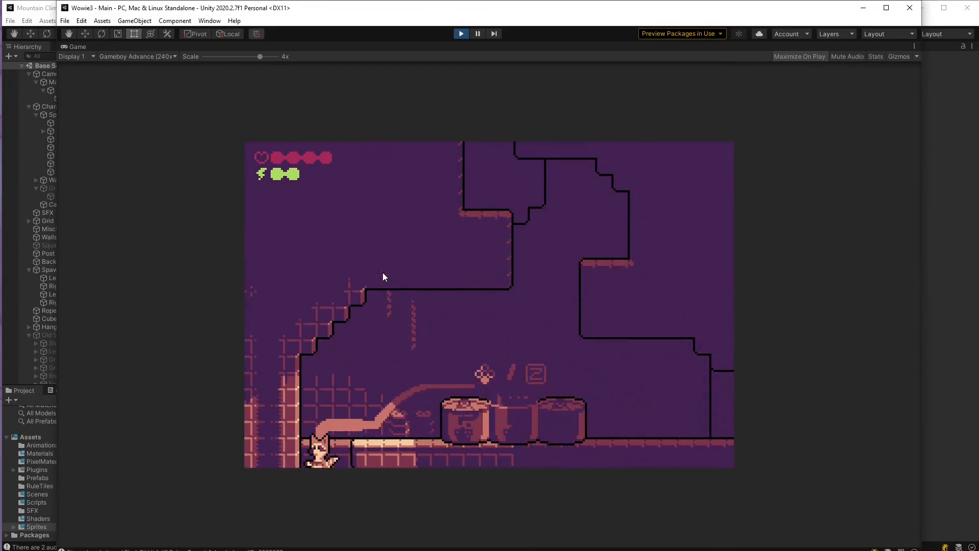
Move the cat through the spike room and the M KEY room into the room below to compare their palettes and revealed backgrounds.
key("Right")
key("z")
key("Right")
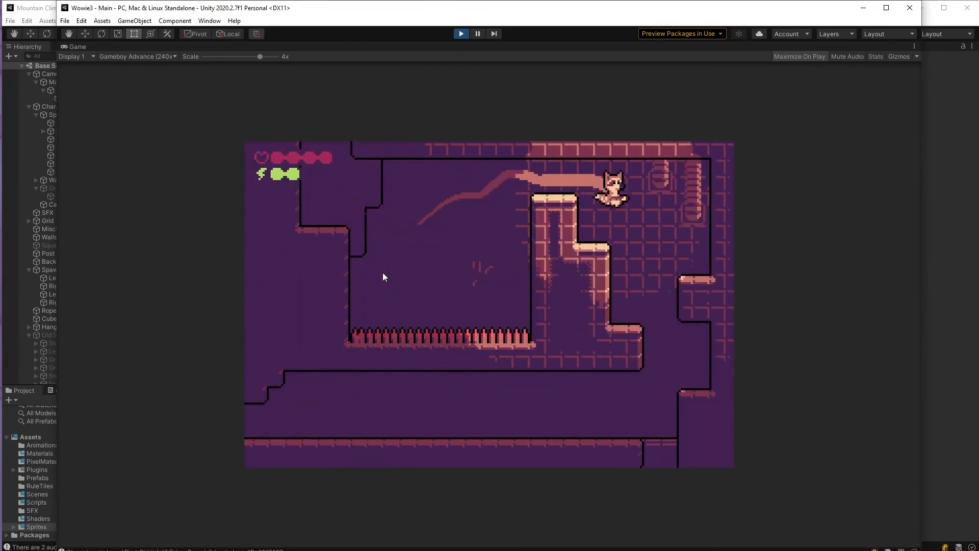
key("Down")
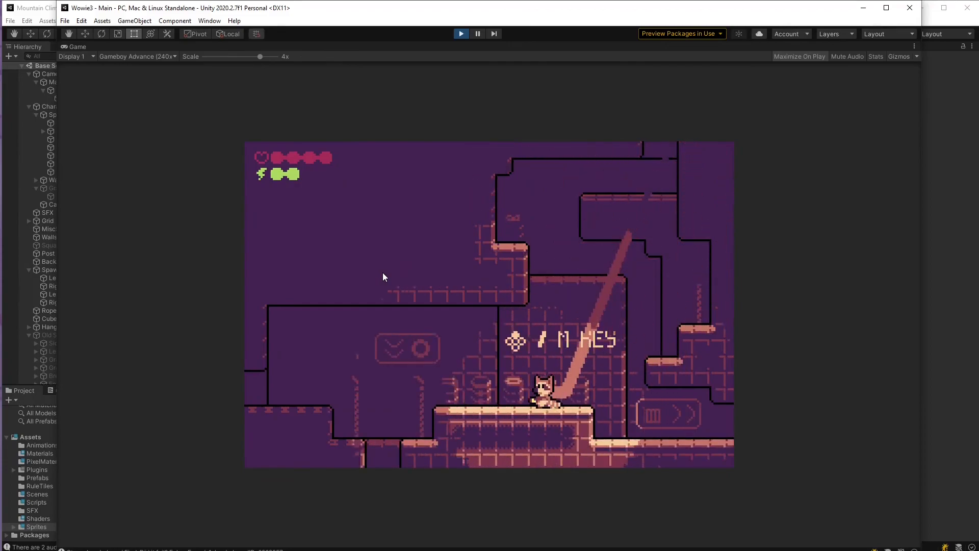
key("Left")
key("Right")
key("Down")
key("Right")
key("Left")
key("Right")
key("Left")
key("Right")
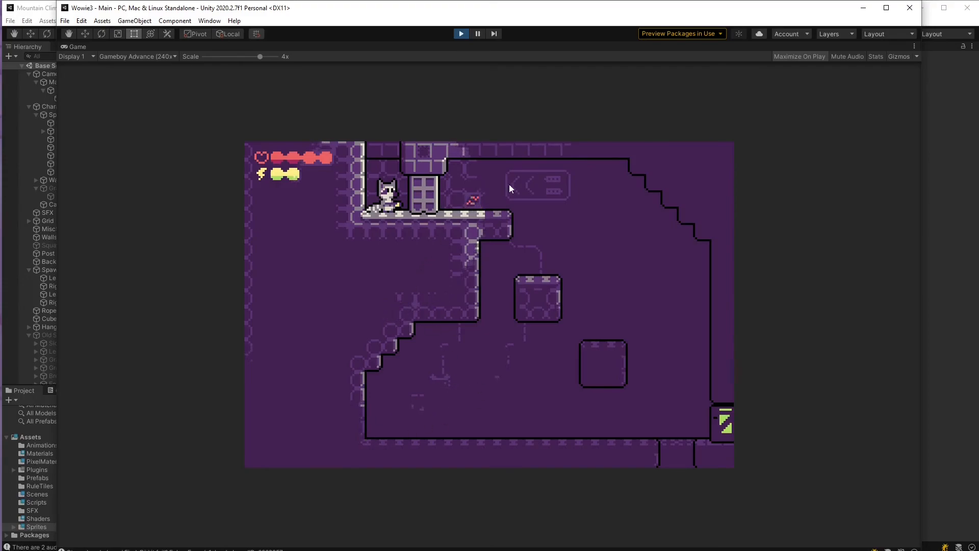
Return to the M KEY room and walk the cat past the wall signs to examine how nearby tiles change colour.
key("space")
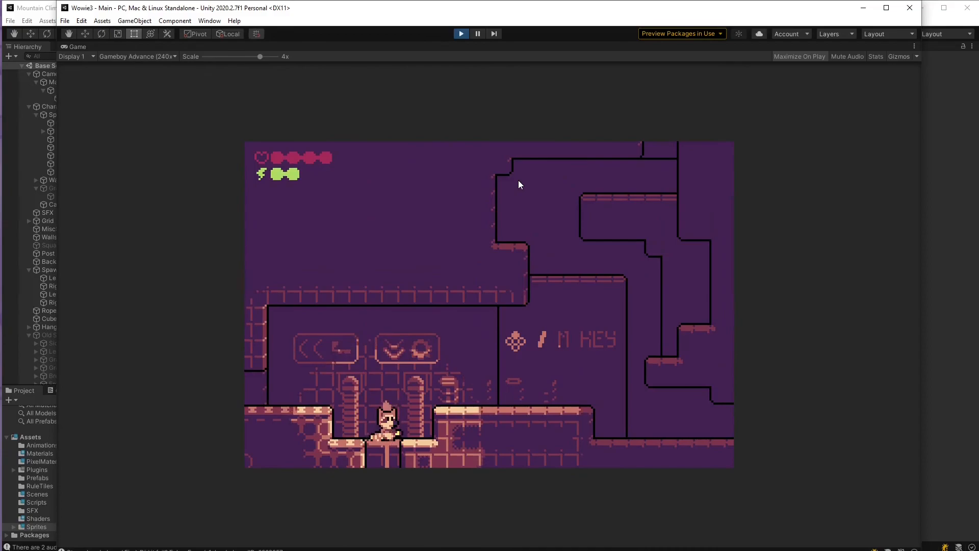
key("Right")
key("space")
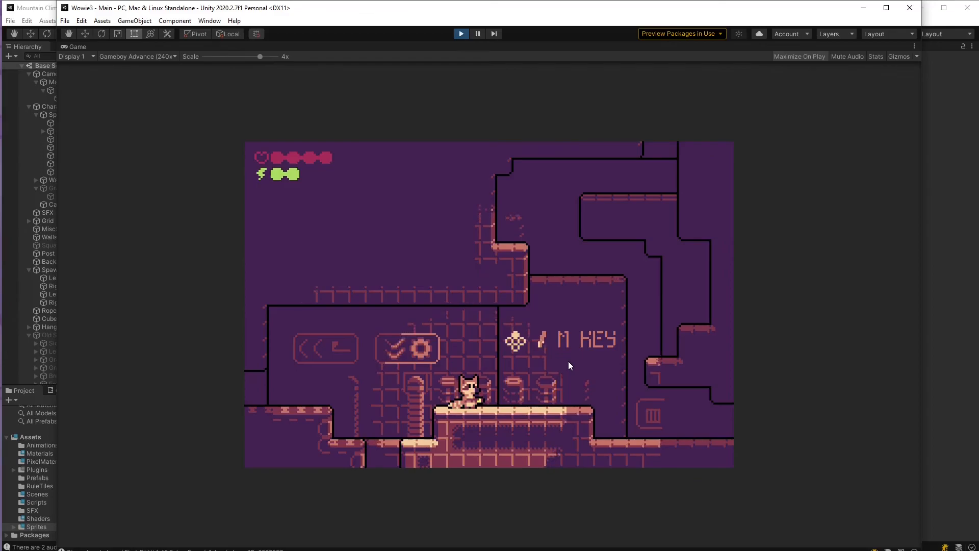
key("Left")
key("space")
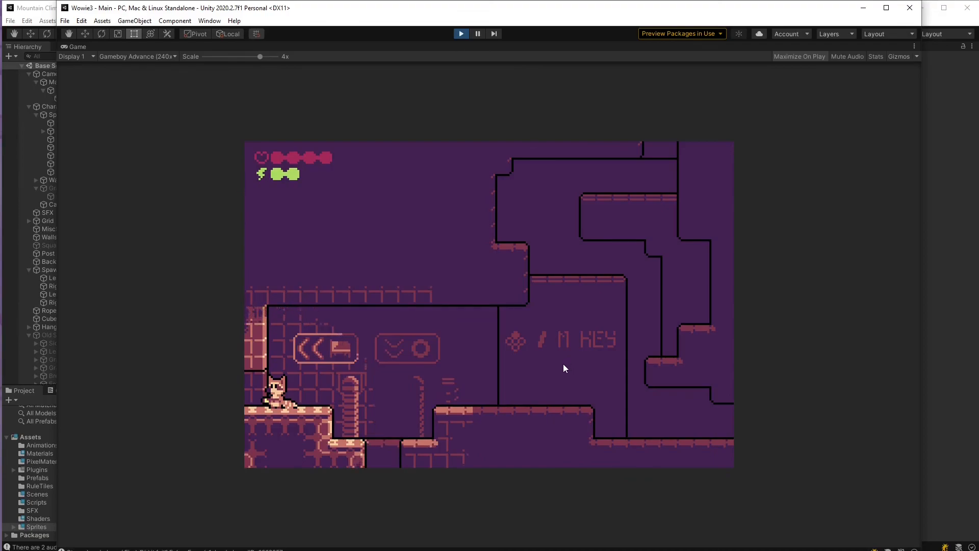
key("Right")
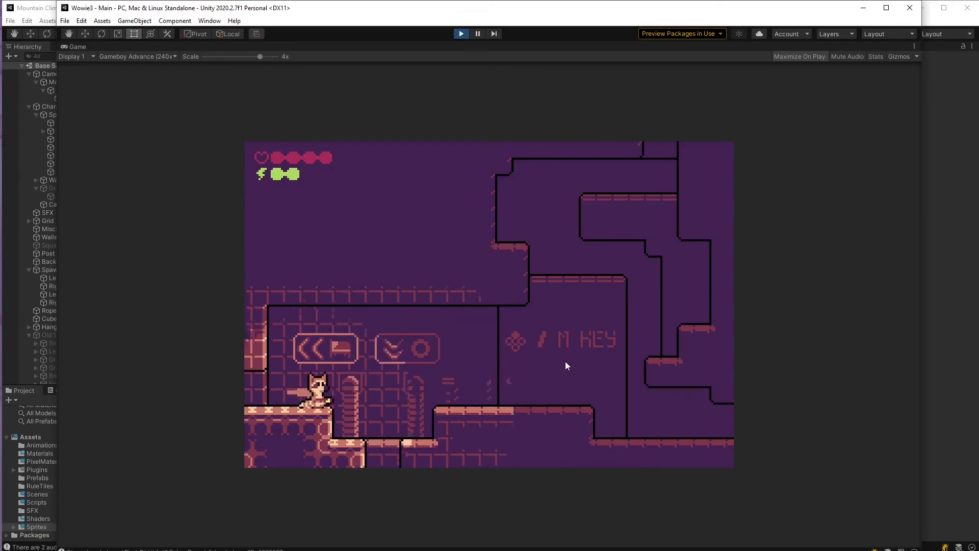
Climb the ledges beyond the M KEY sign into the spike room, checking how walls and platforms light up near the cat.
key("space")
key("space")
key("space")
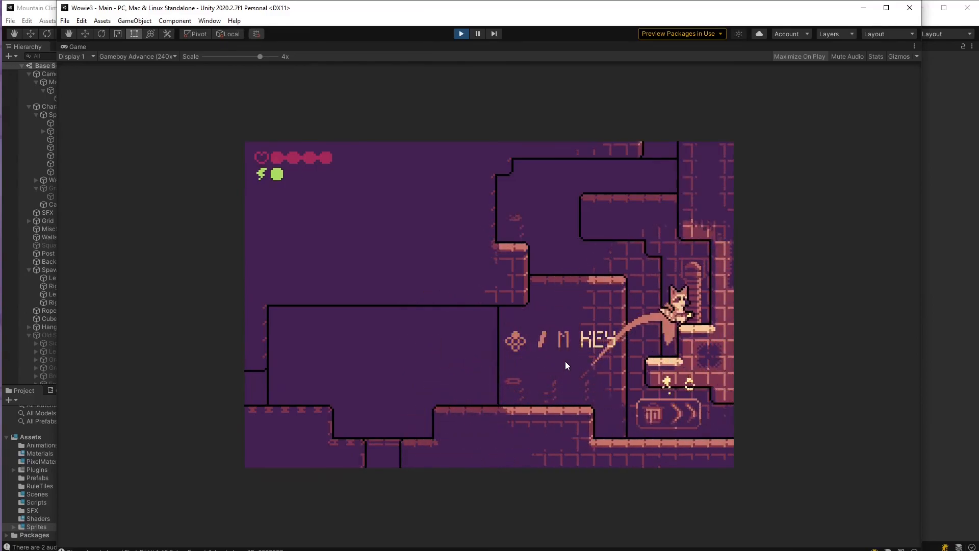
key("Left")
key("space")
key("space")
key("Right")
key("space")
key("Right")
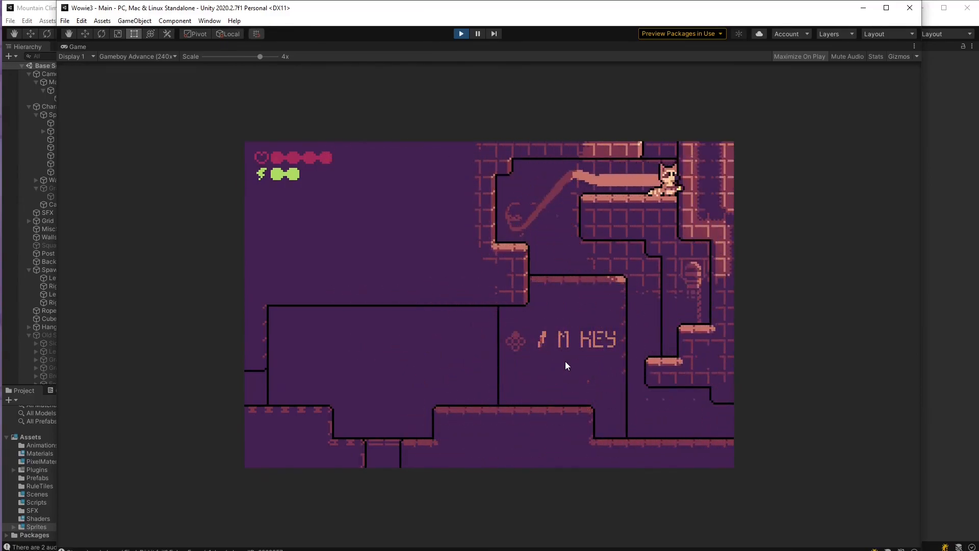
key("space")
key("space")
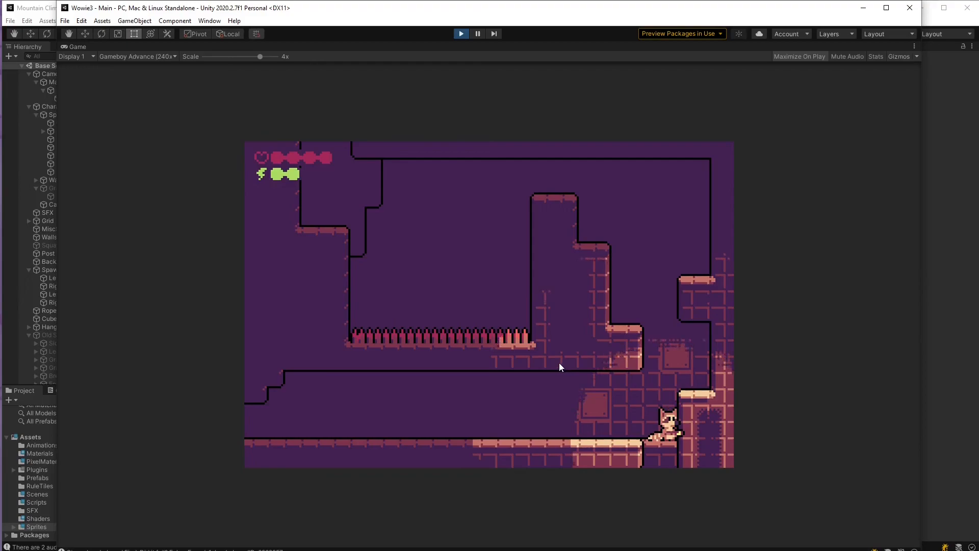
Run the cat beneath the spikes and climb to the stepped pillar to examine the brick background revealed around it.
key("Left")
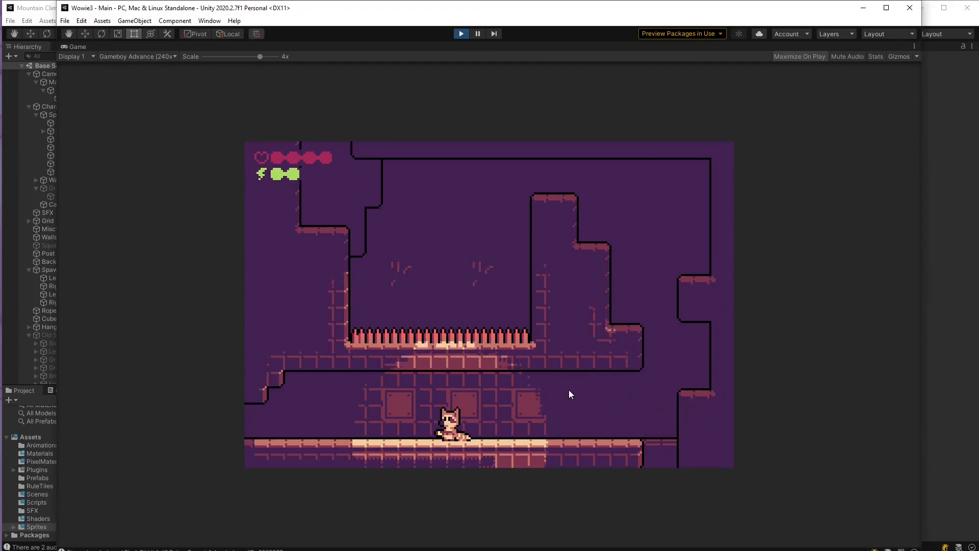
key("Right")
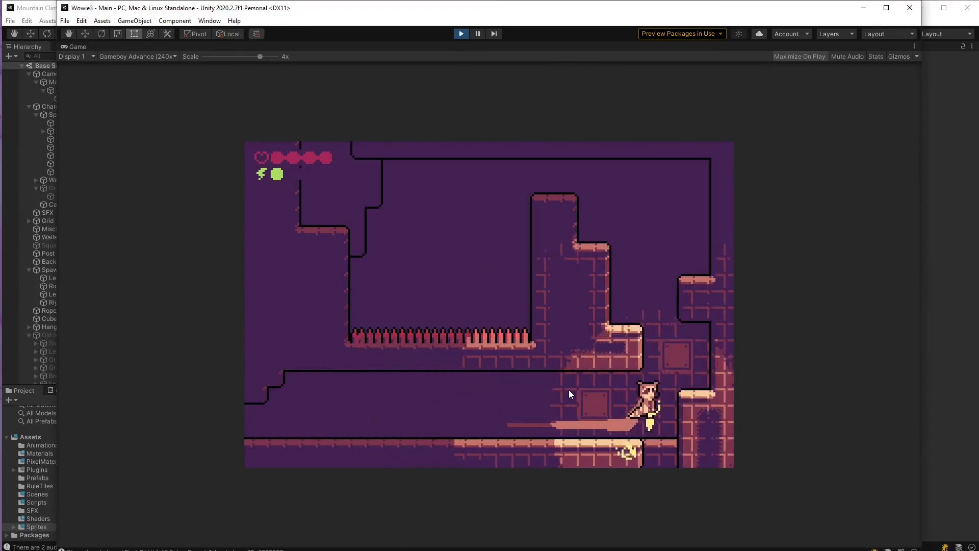
key("space")
key("Left")
key("space")
key("Right")
key("space")
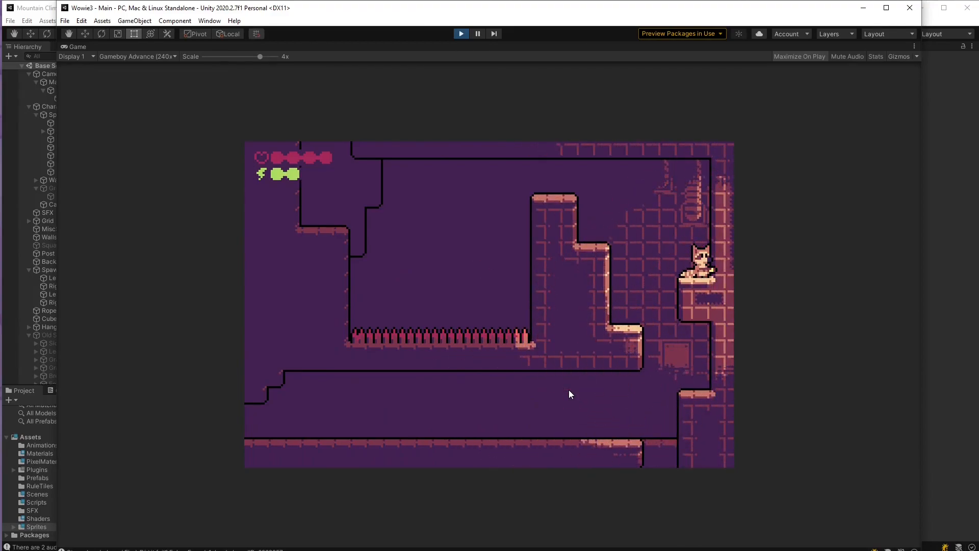
key("space")
key("Left")
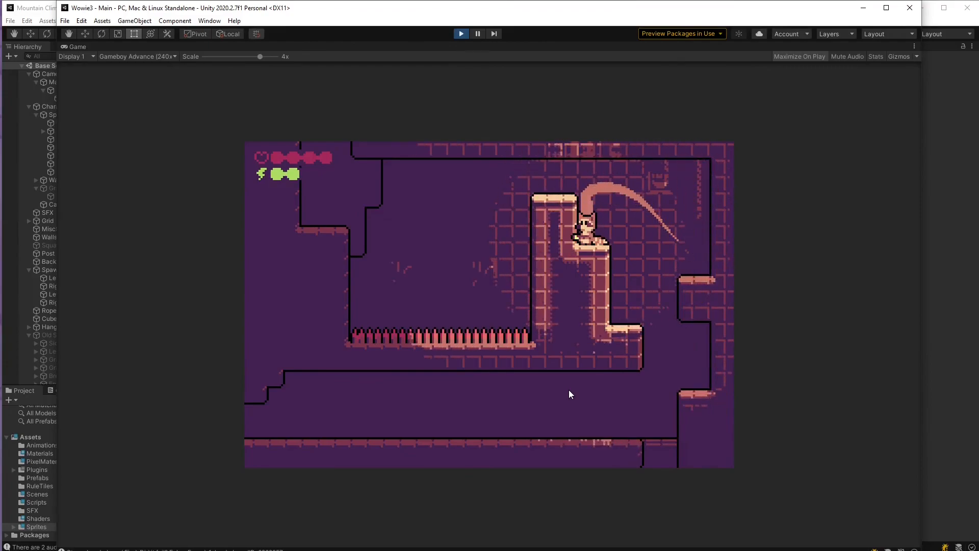